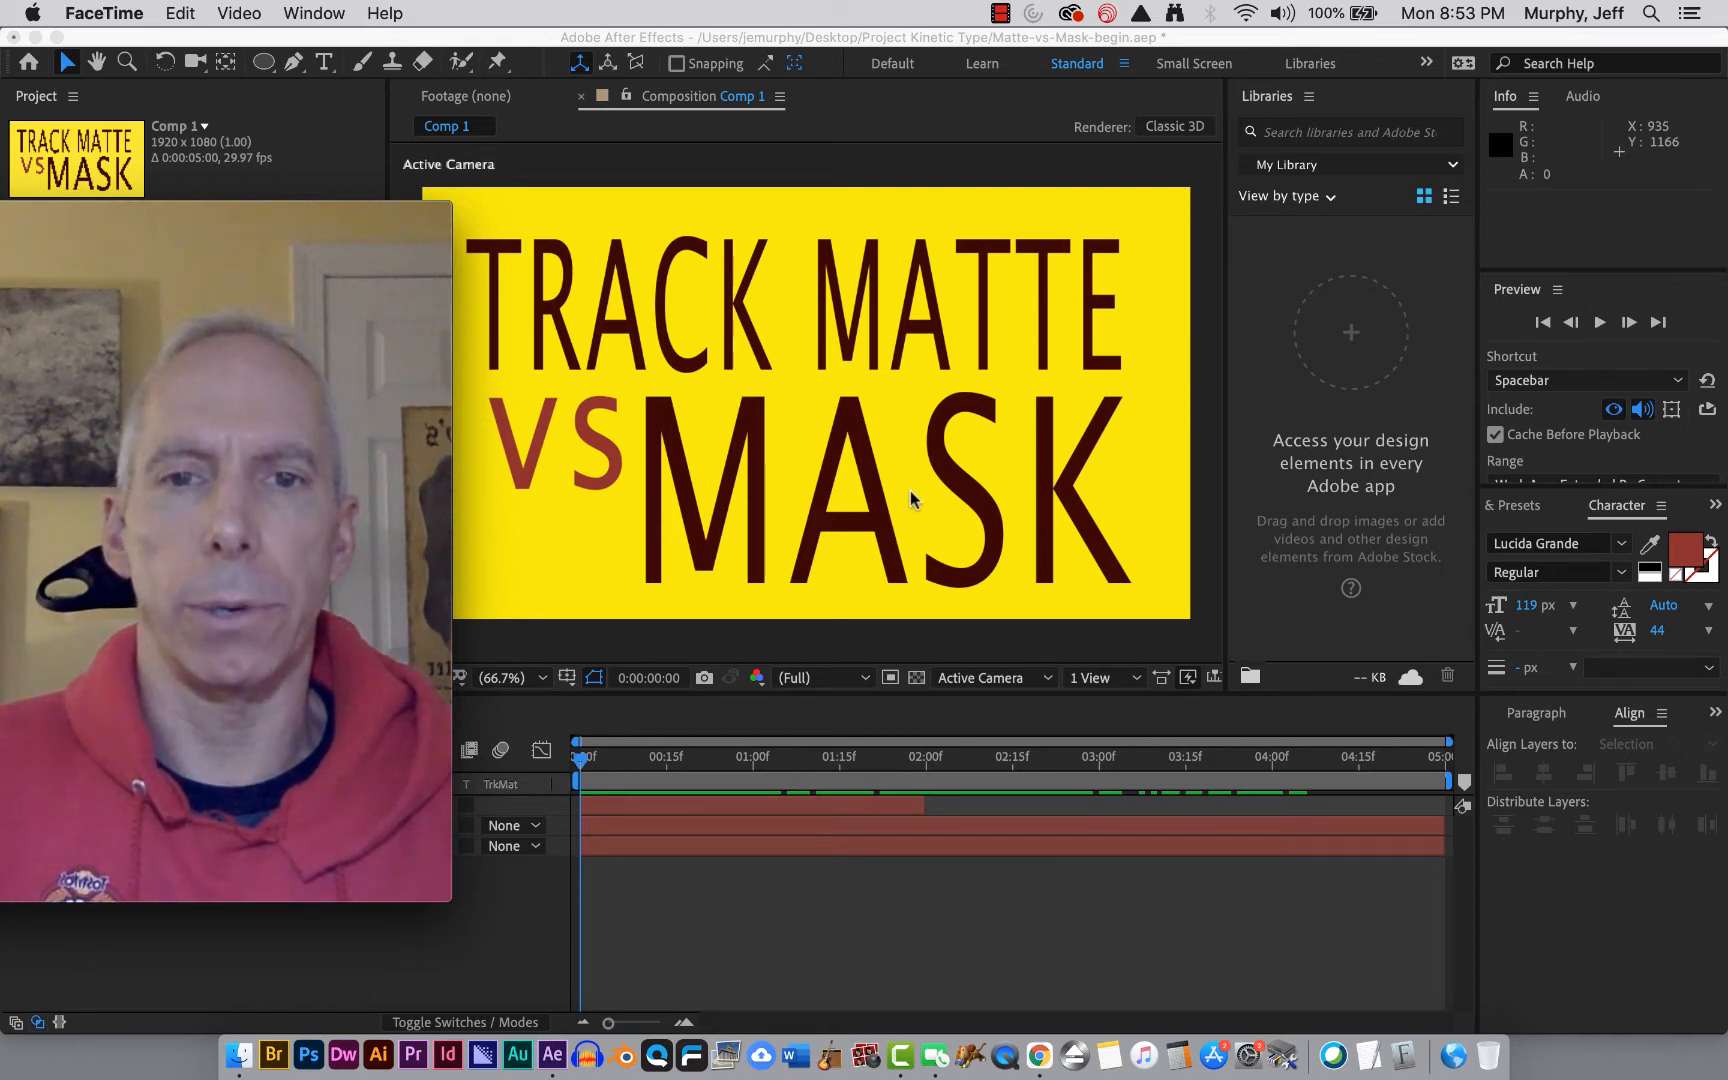
# Inspect the TRACK MATTE layer's properties and scrub the timeline to preview its existing animation.
pyautogui.click(910, 497)
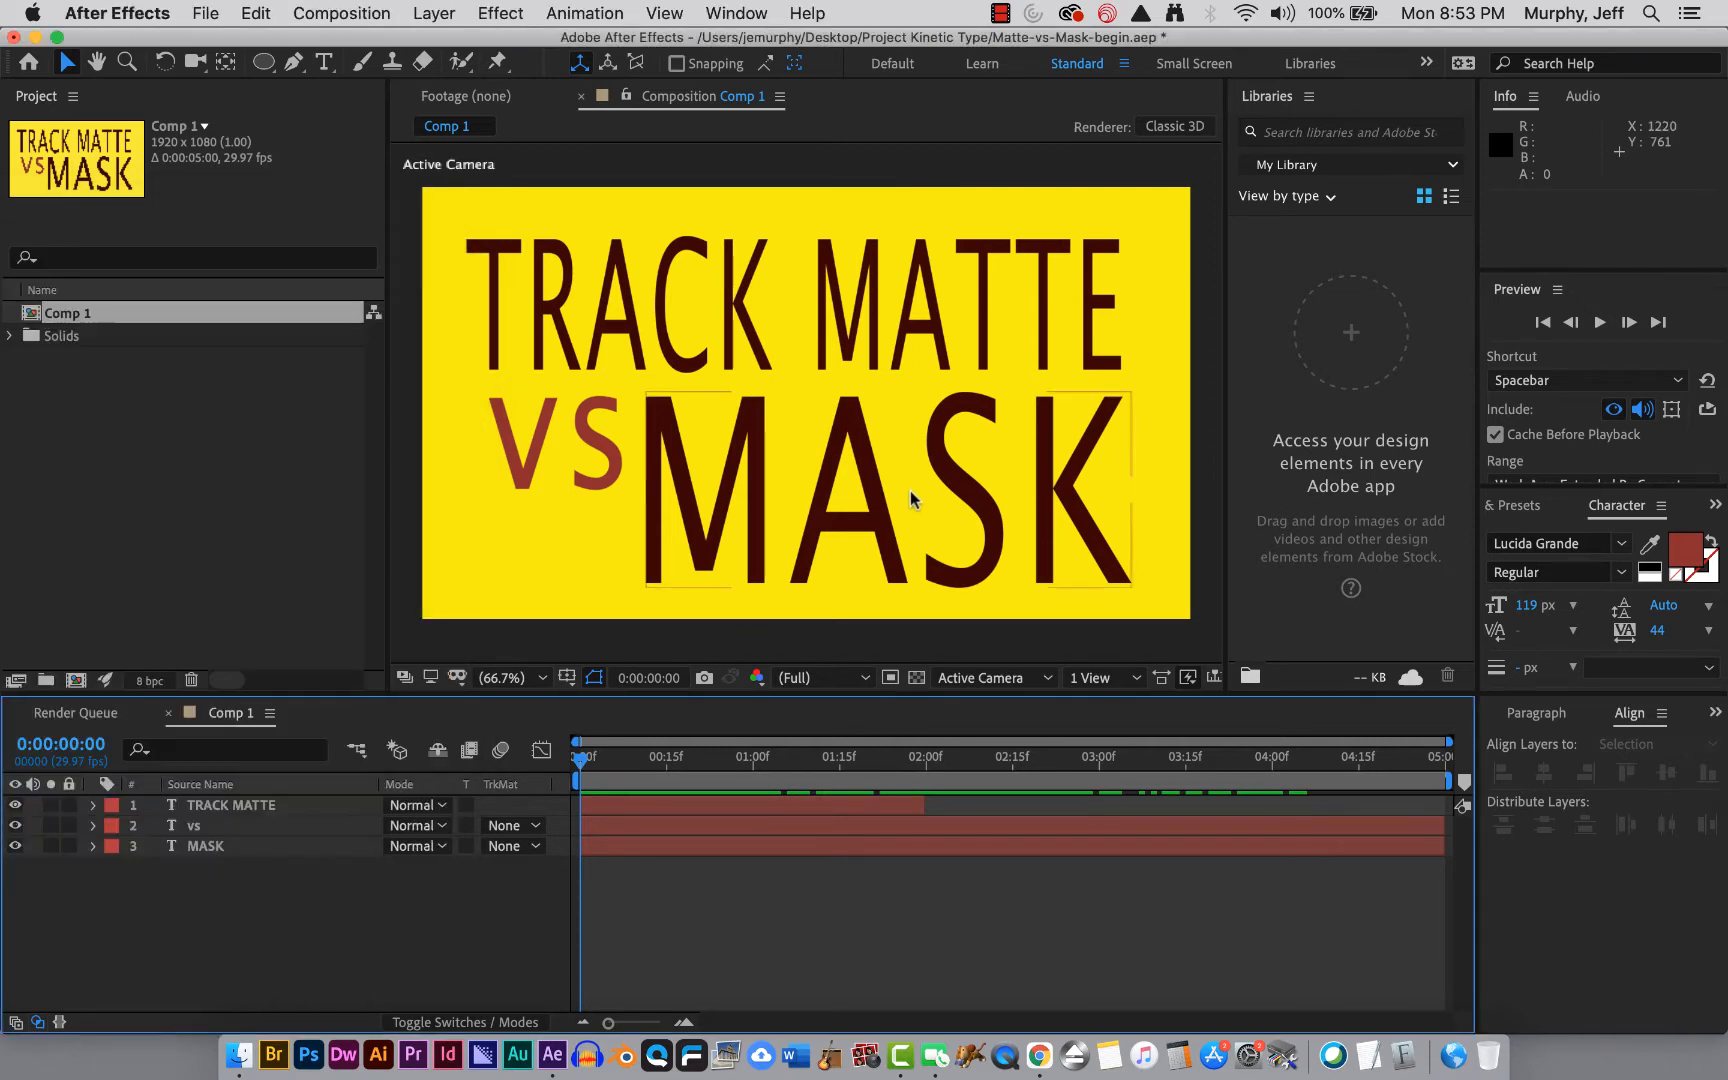
pyautogui.click(688, 848)
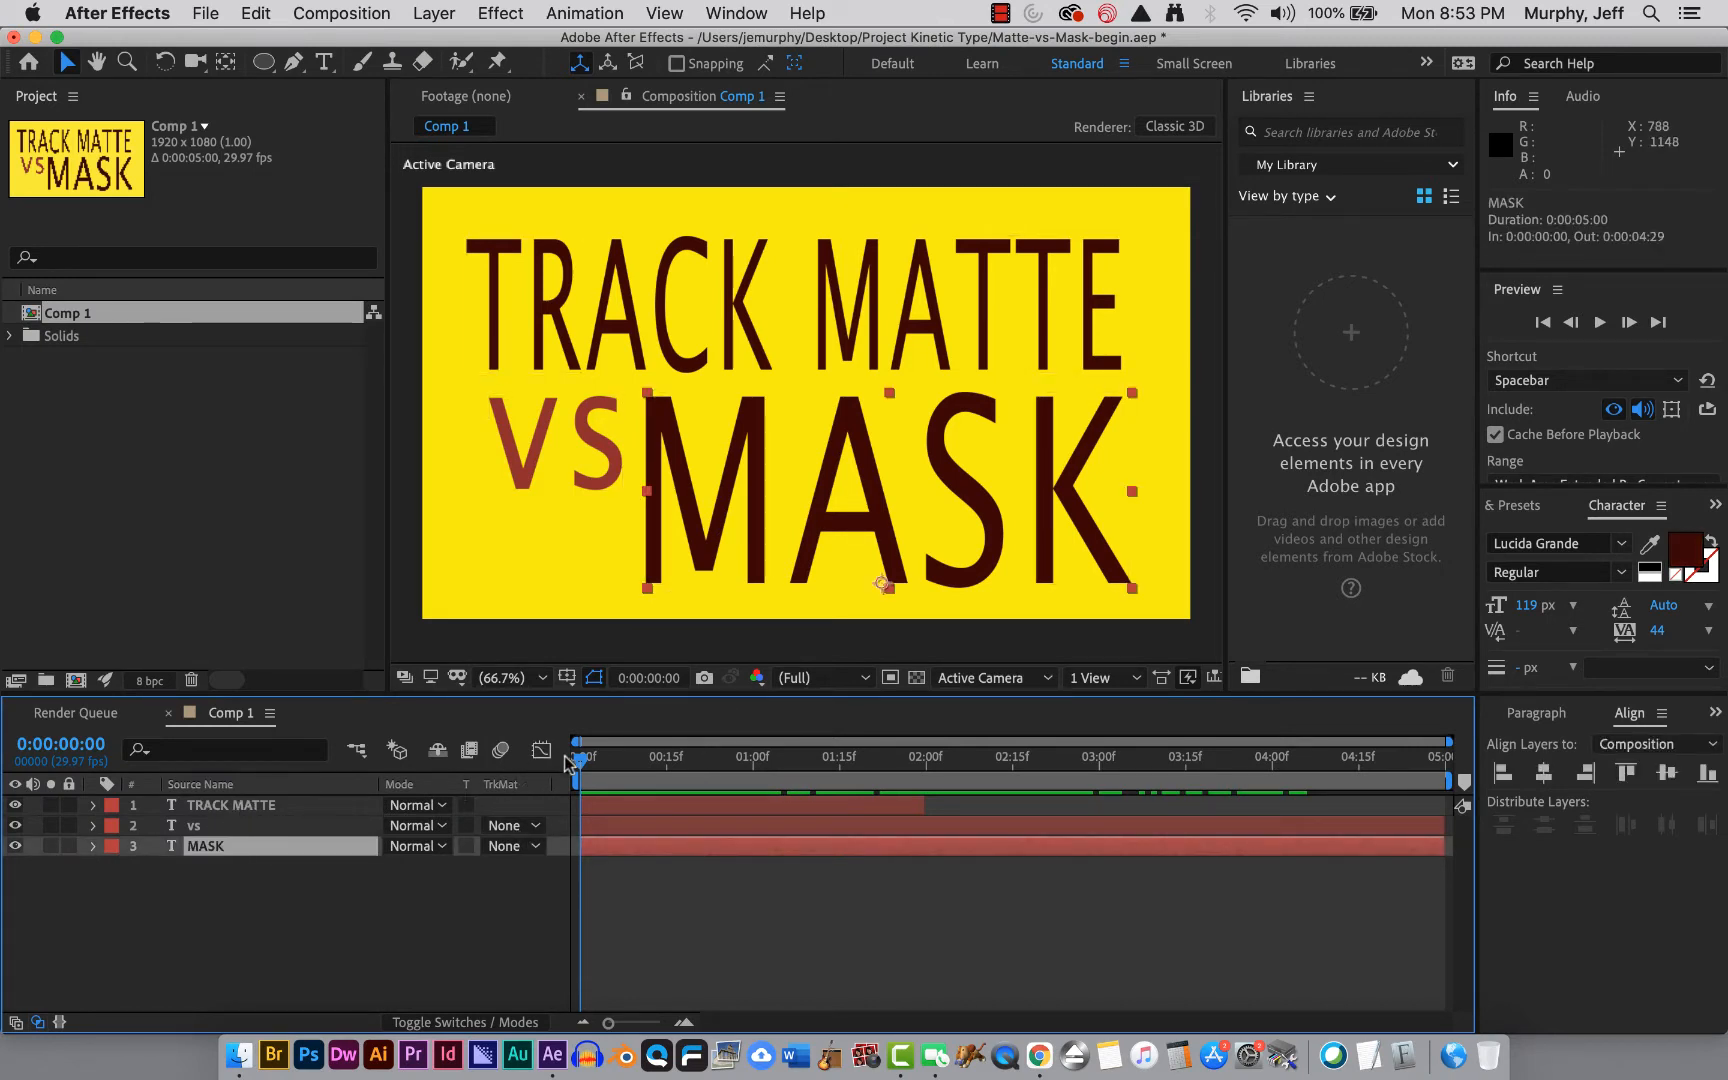
pyautogui.moveTo(582, 762); pyautogui.dragTo(533, 806)
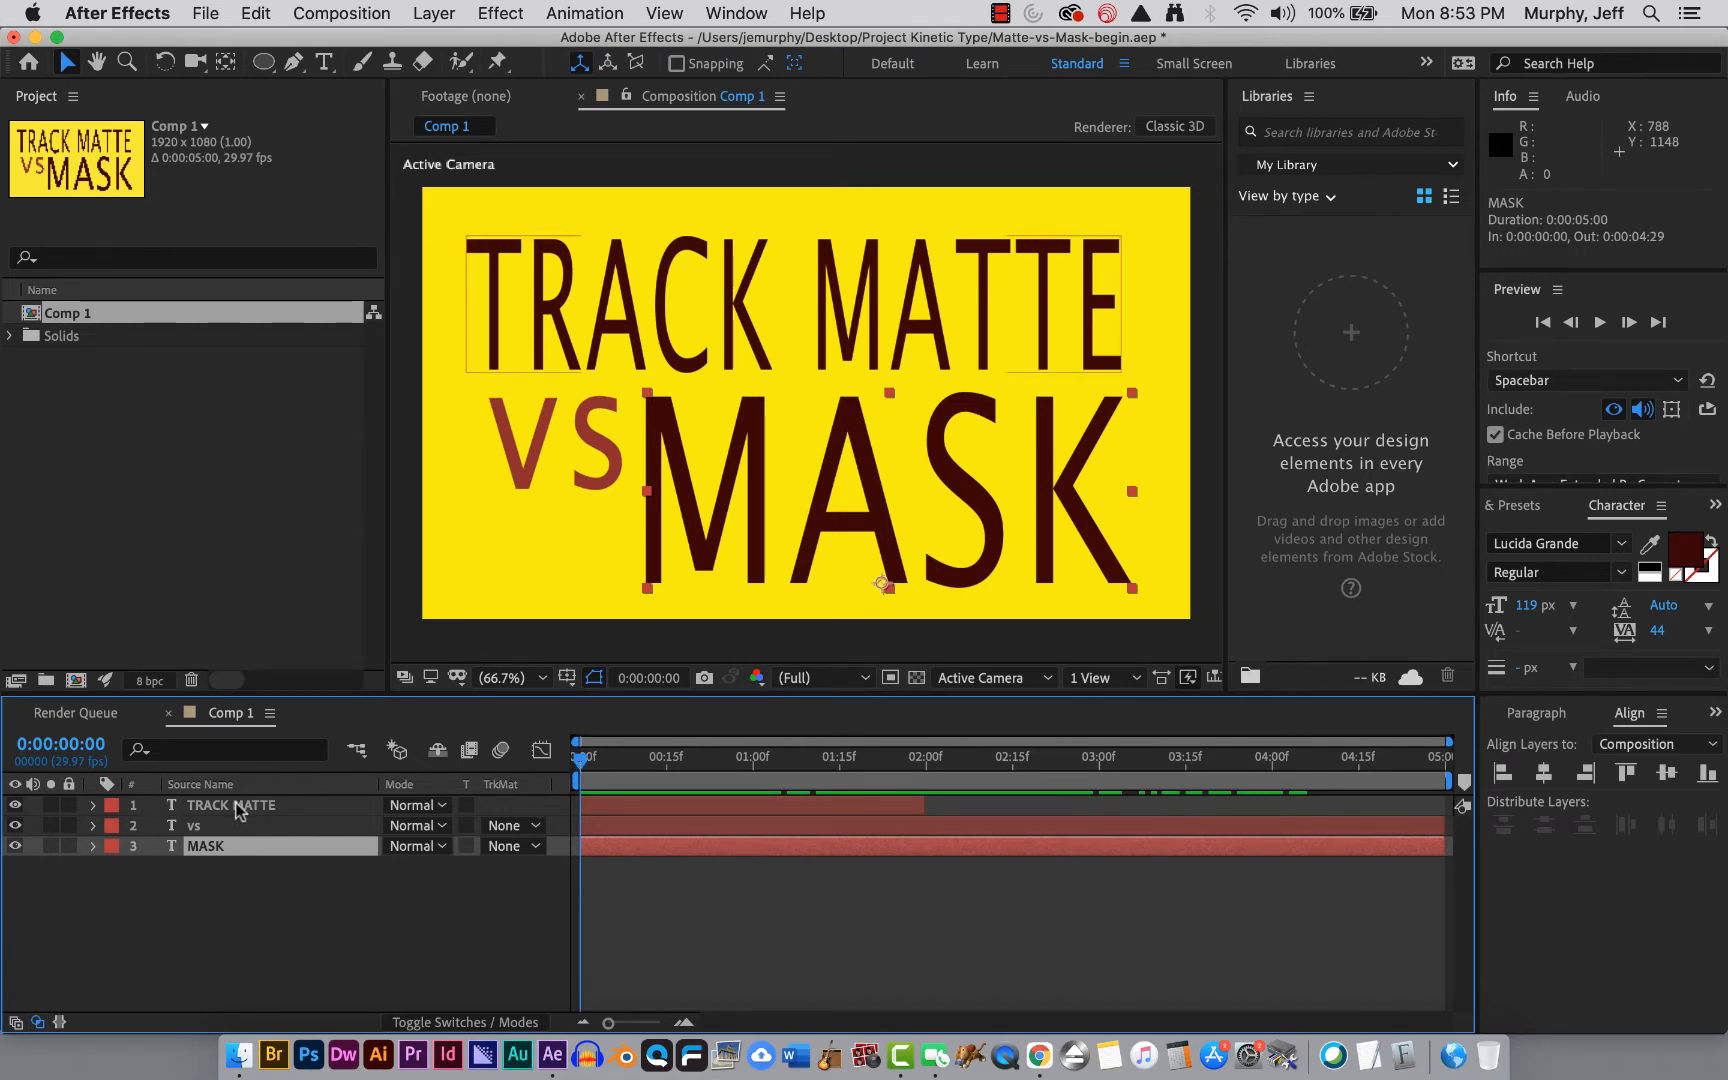
pyautogui.click(92, 806)
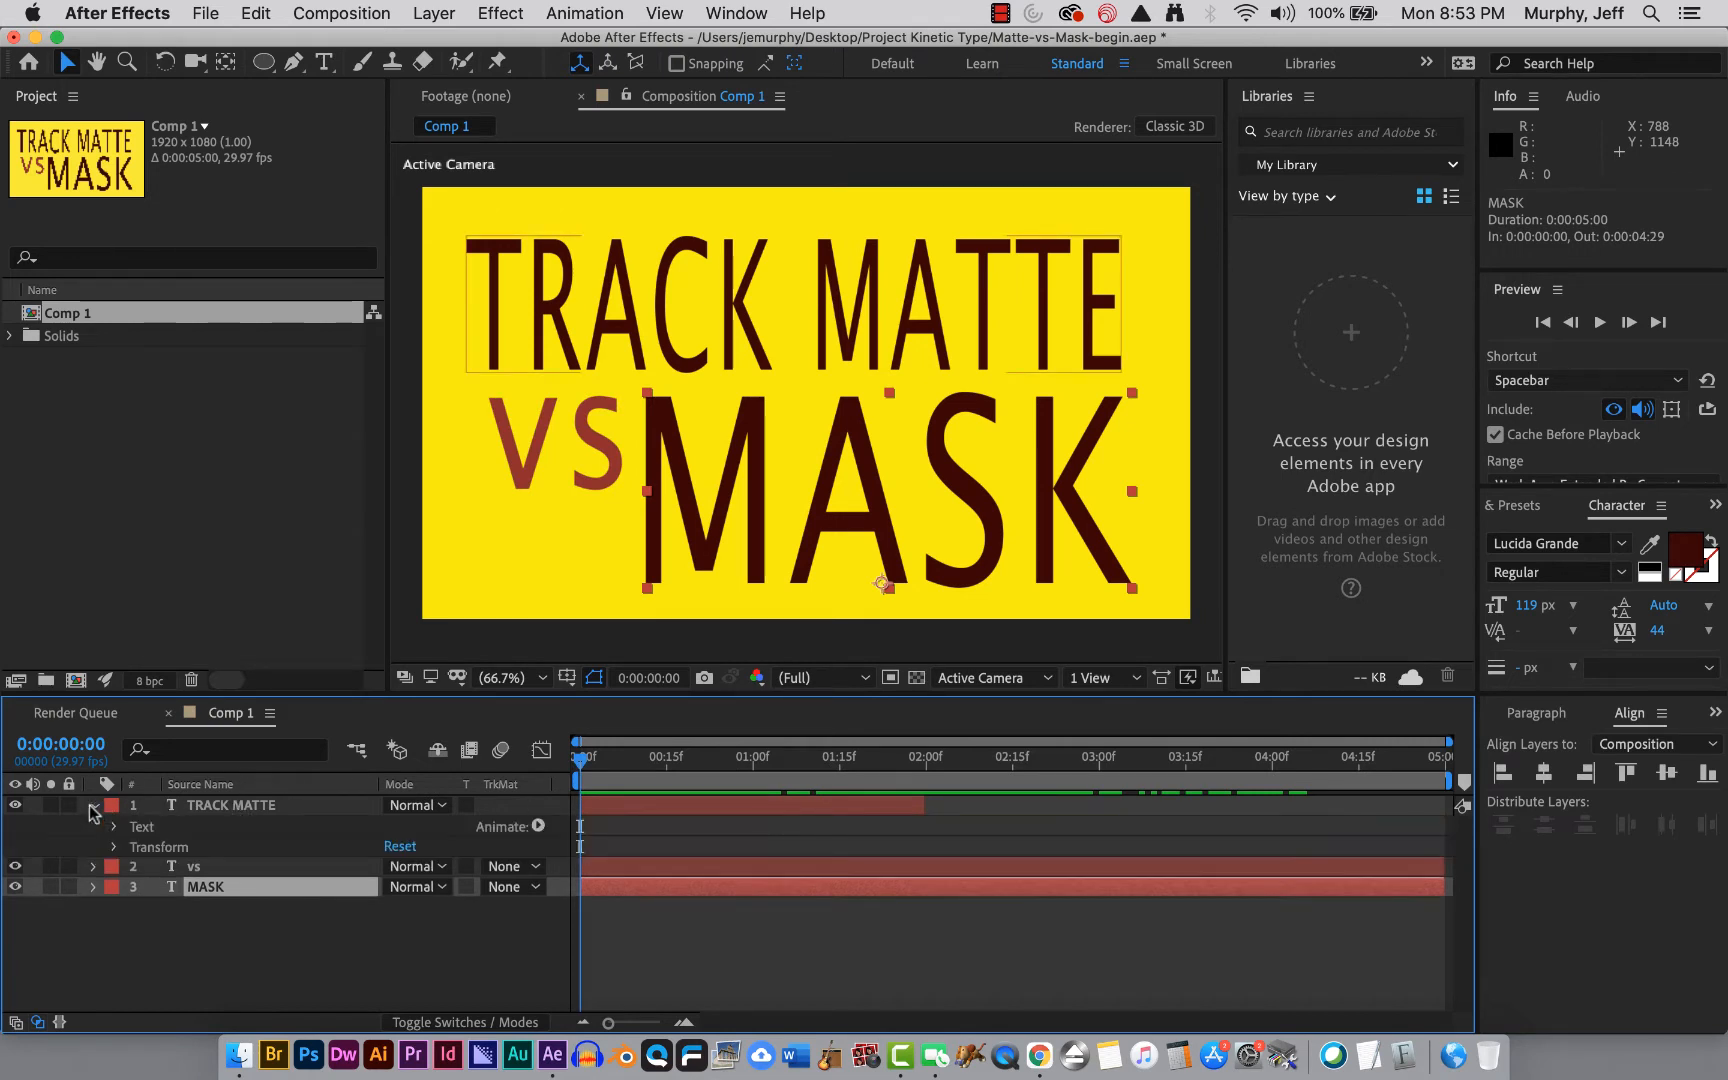
pyautogui.click(146, 828)
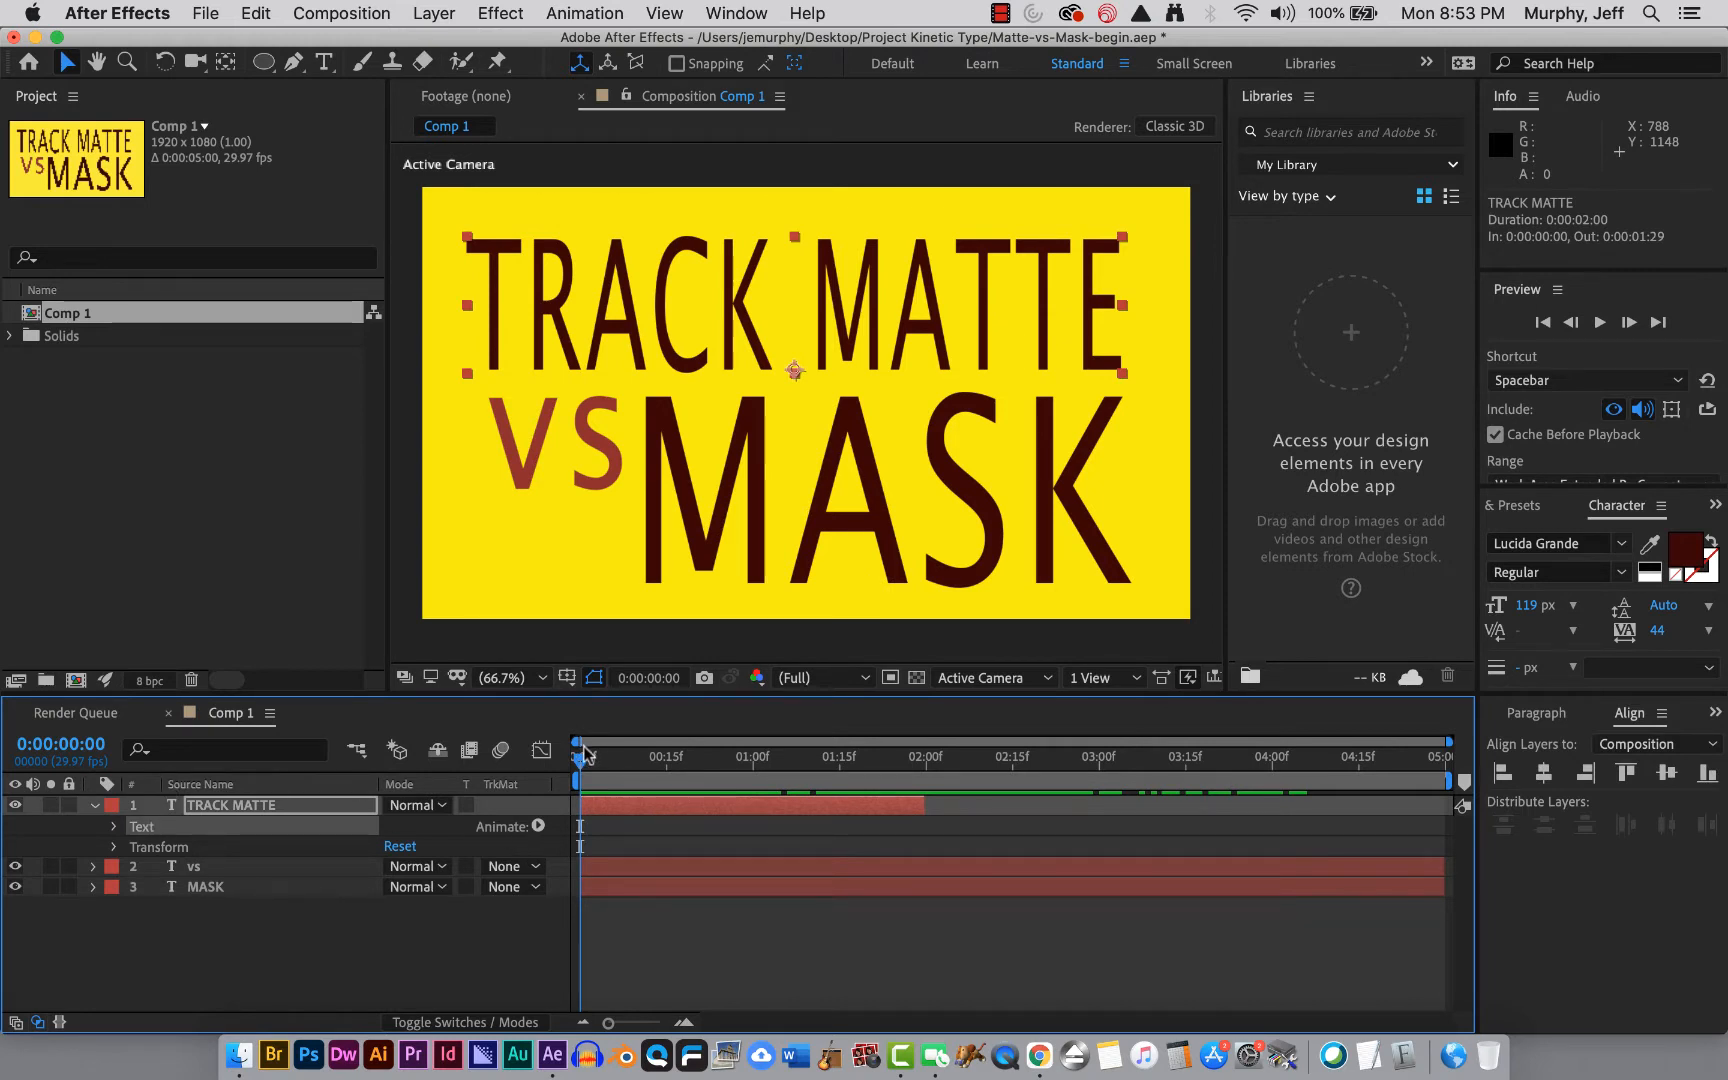
pyautogui.moveTo(588, 759); pyautogui.dragTo(1030, 745)
pyautogui.moveTo(873, 722); pyautogui.dragTo(455, 775)
pyautogui.click(95, 805)
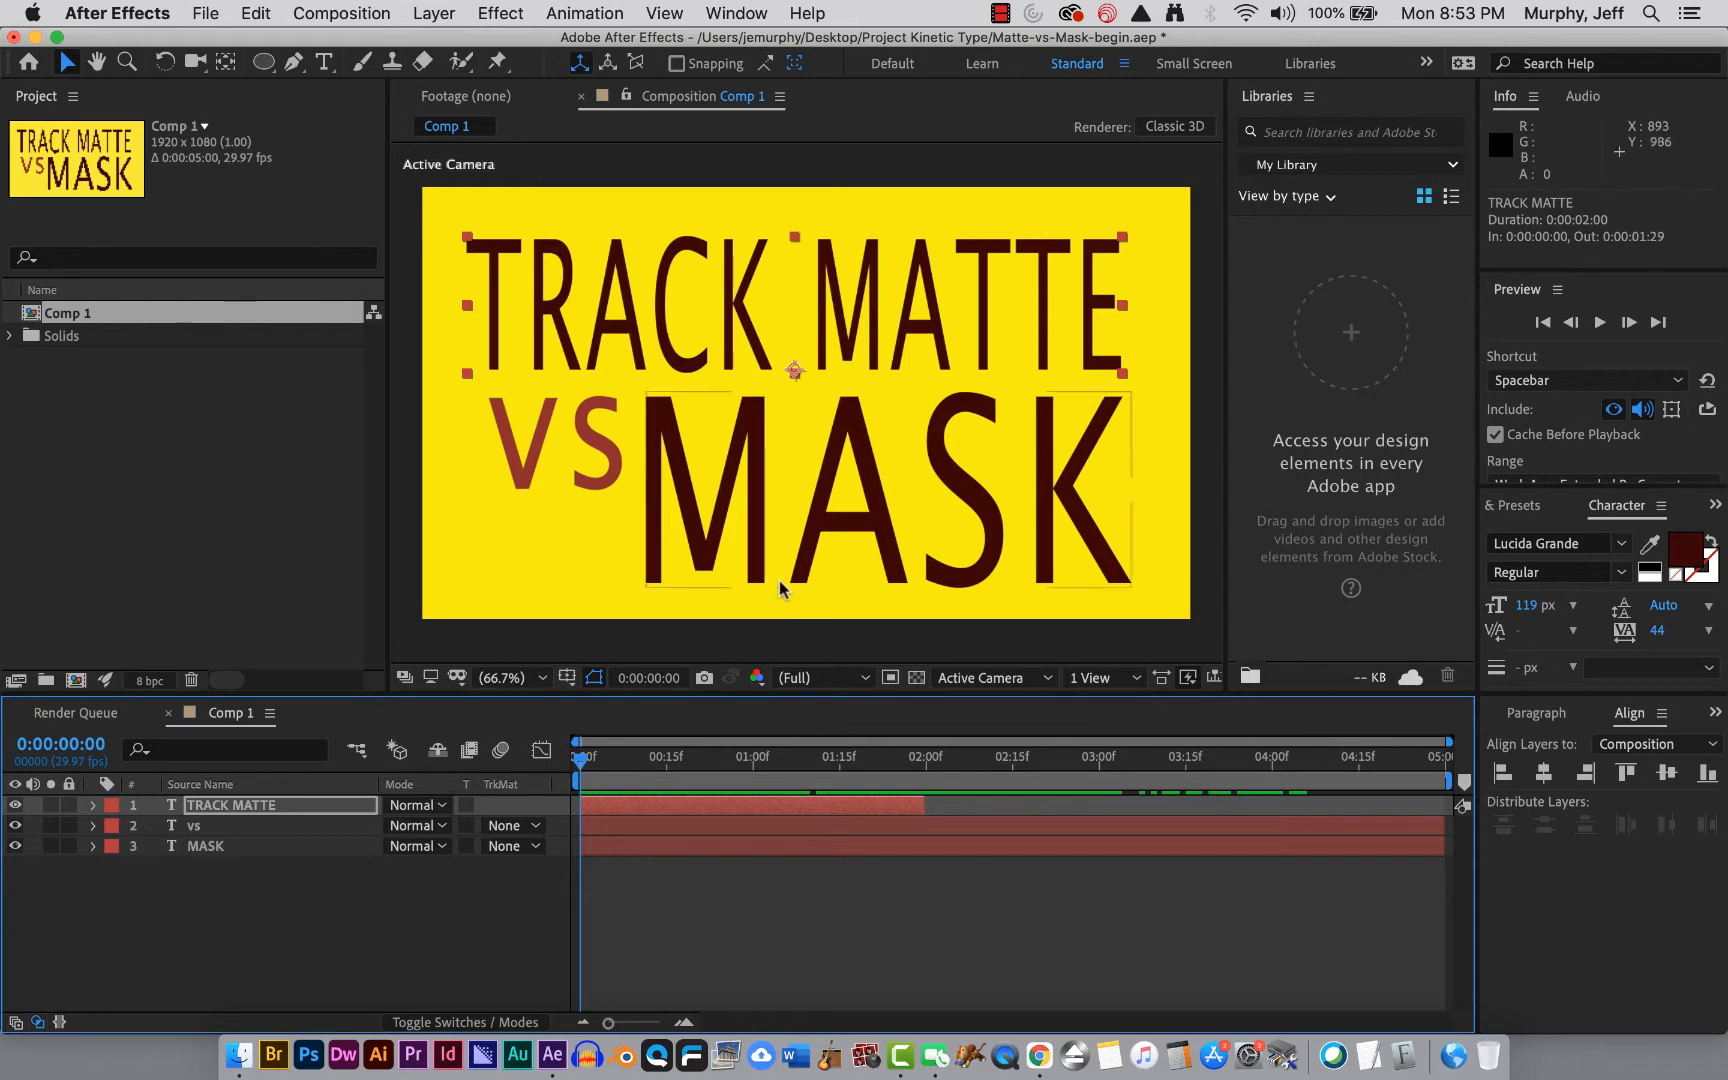
# Draw a circular mask with the Ellipse tool on the MASK layer around the letter A.
pyautogui.click(305, 848)
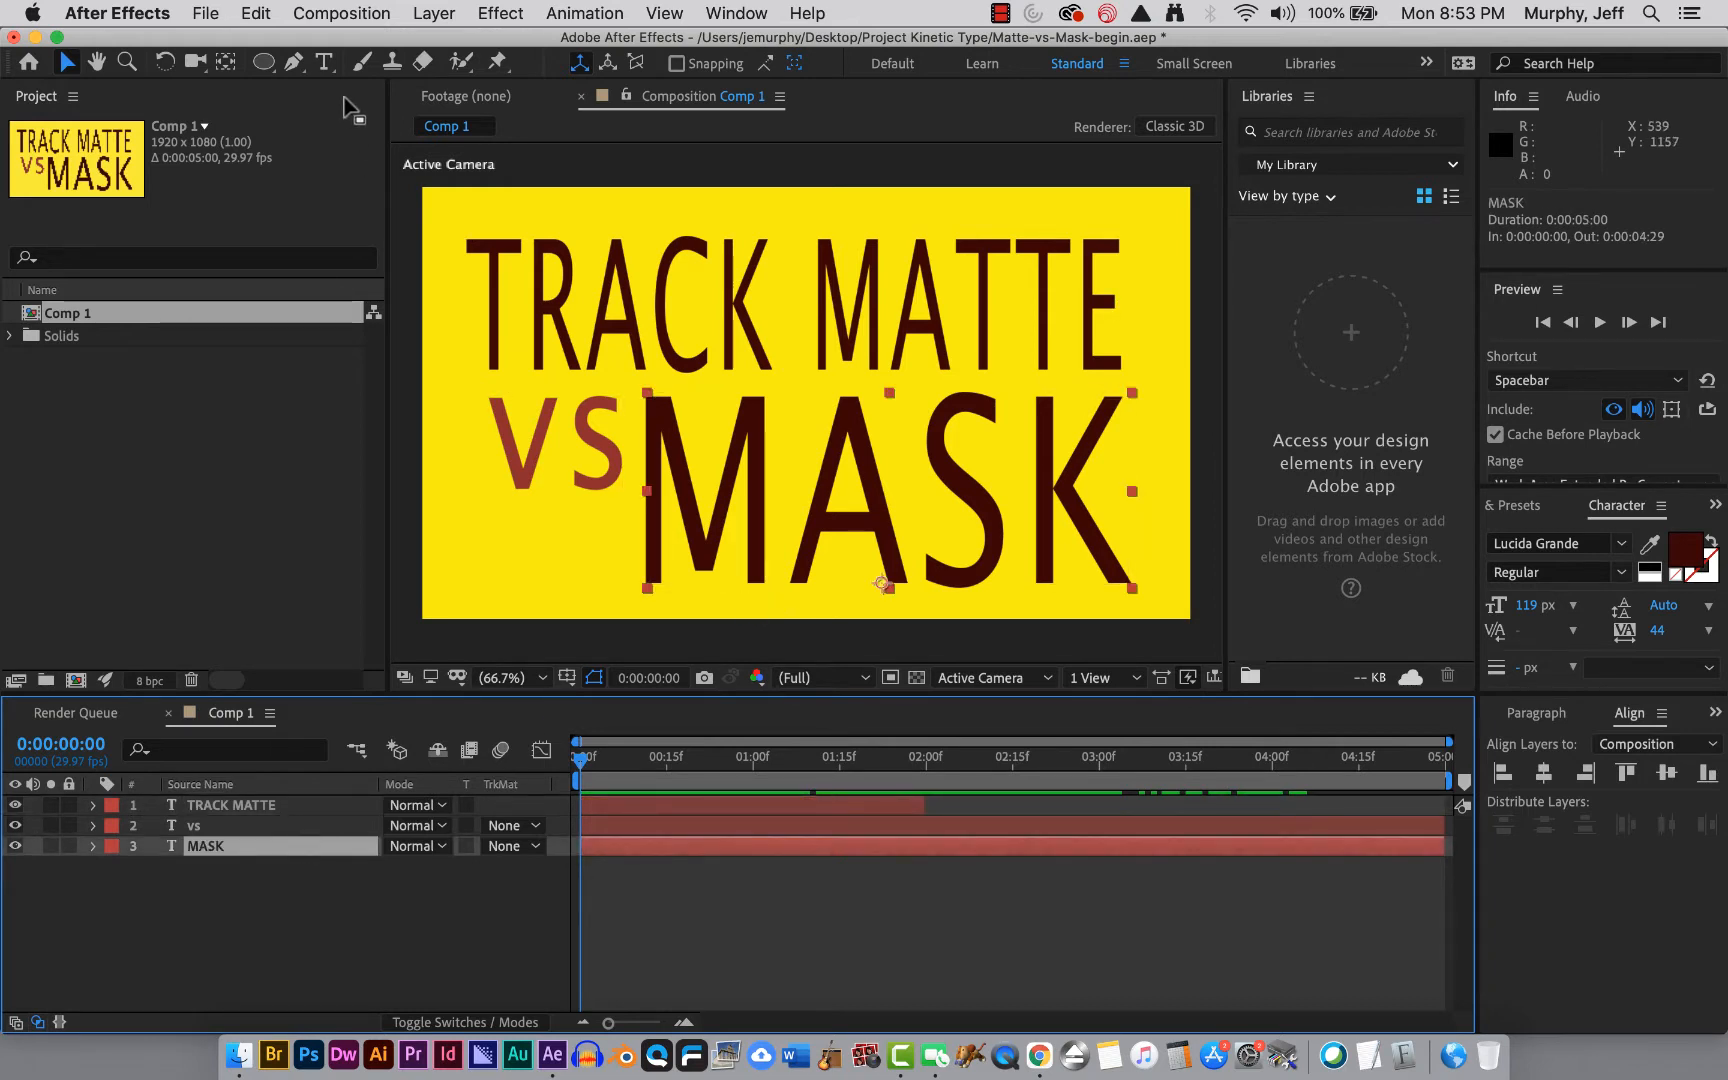
pyautogui.moveTo(263, 62); pyautogui.dragTo(300, 113)
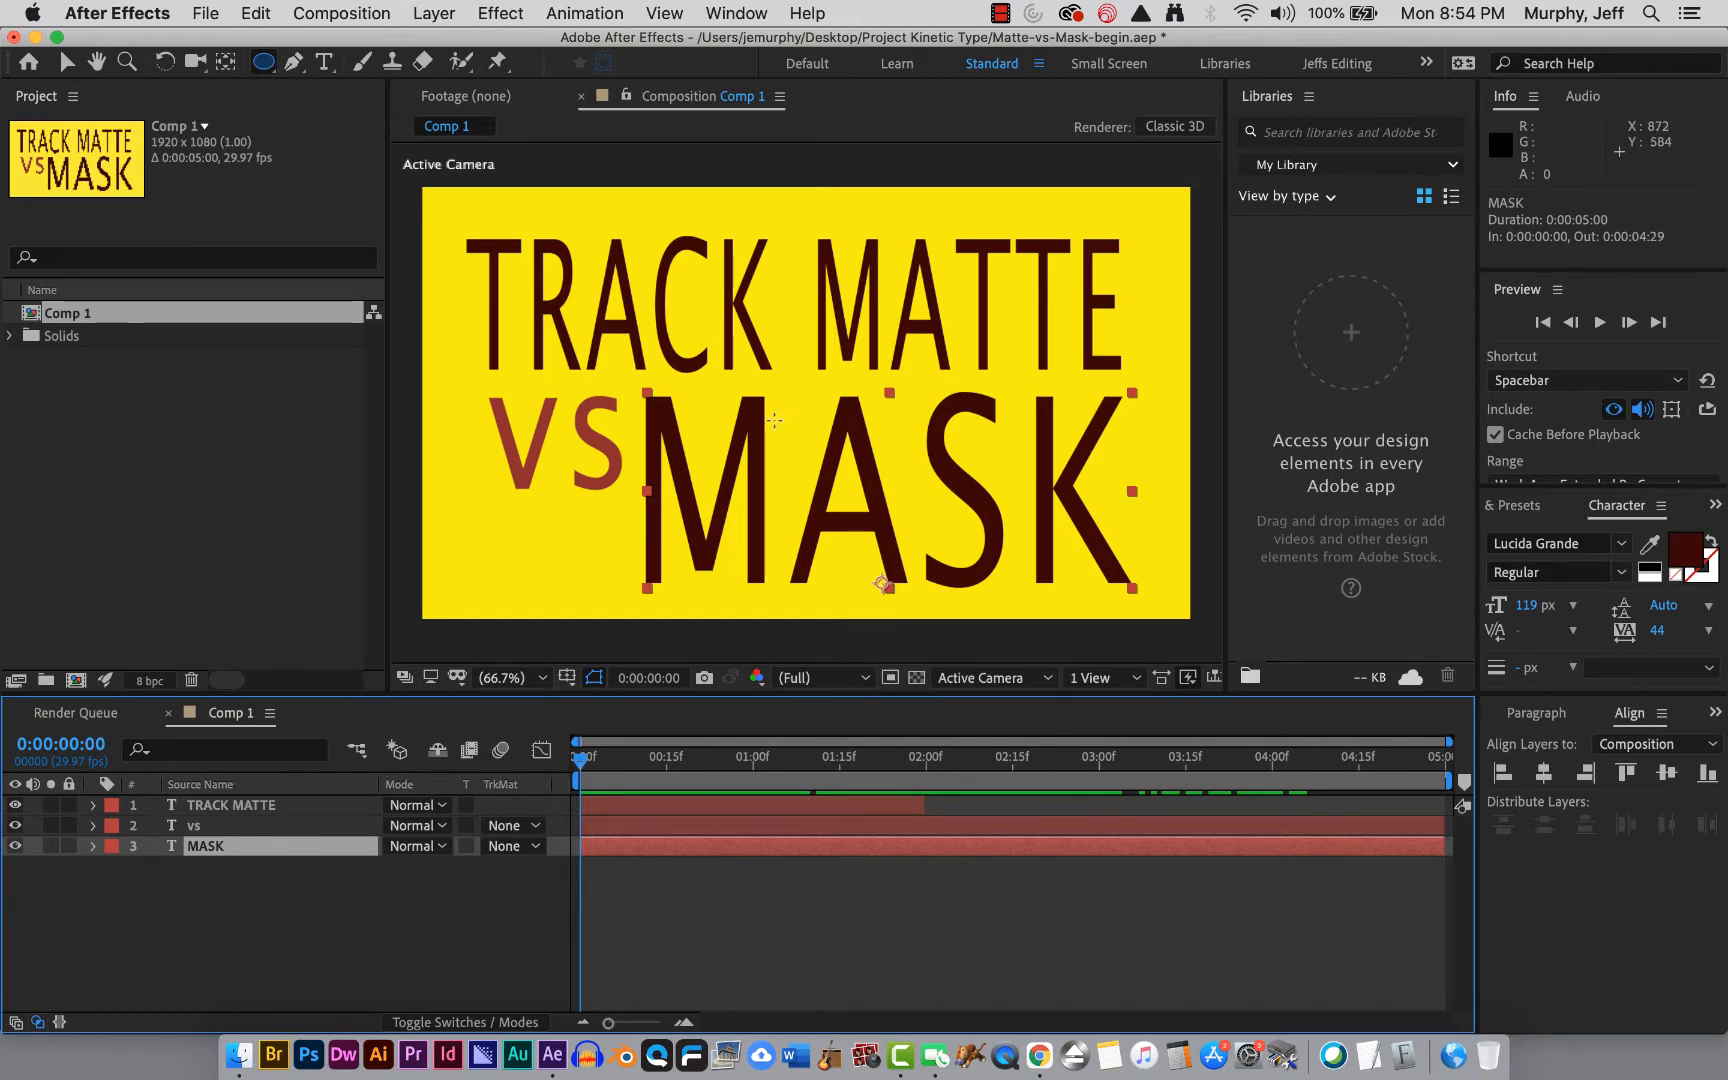
pyautogui.click(757, 398)
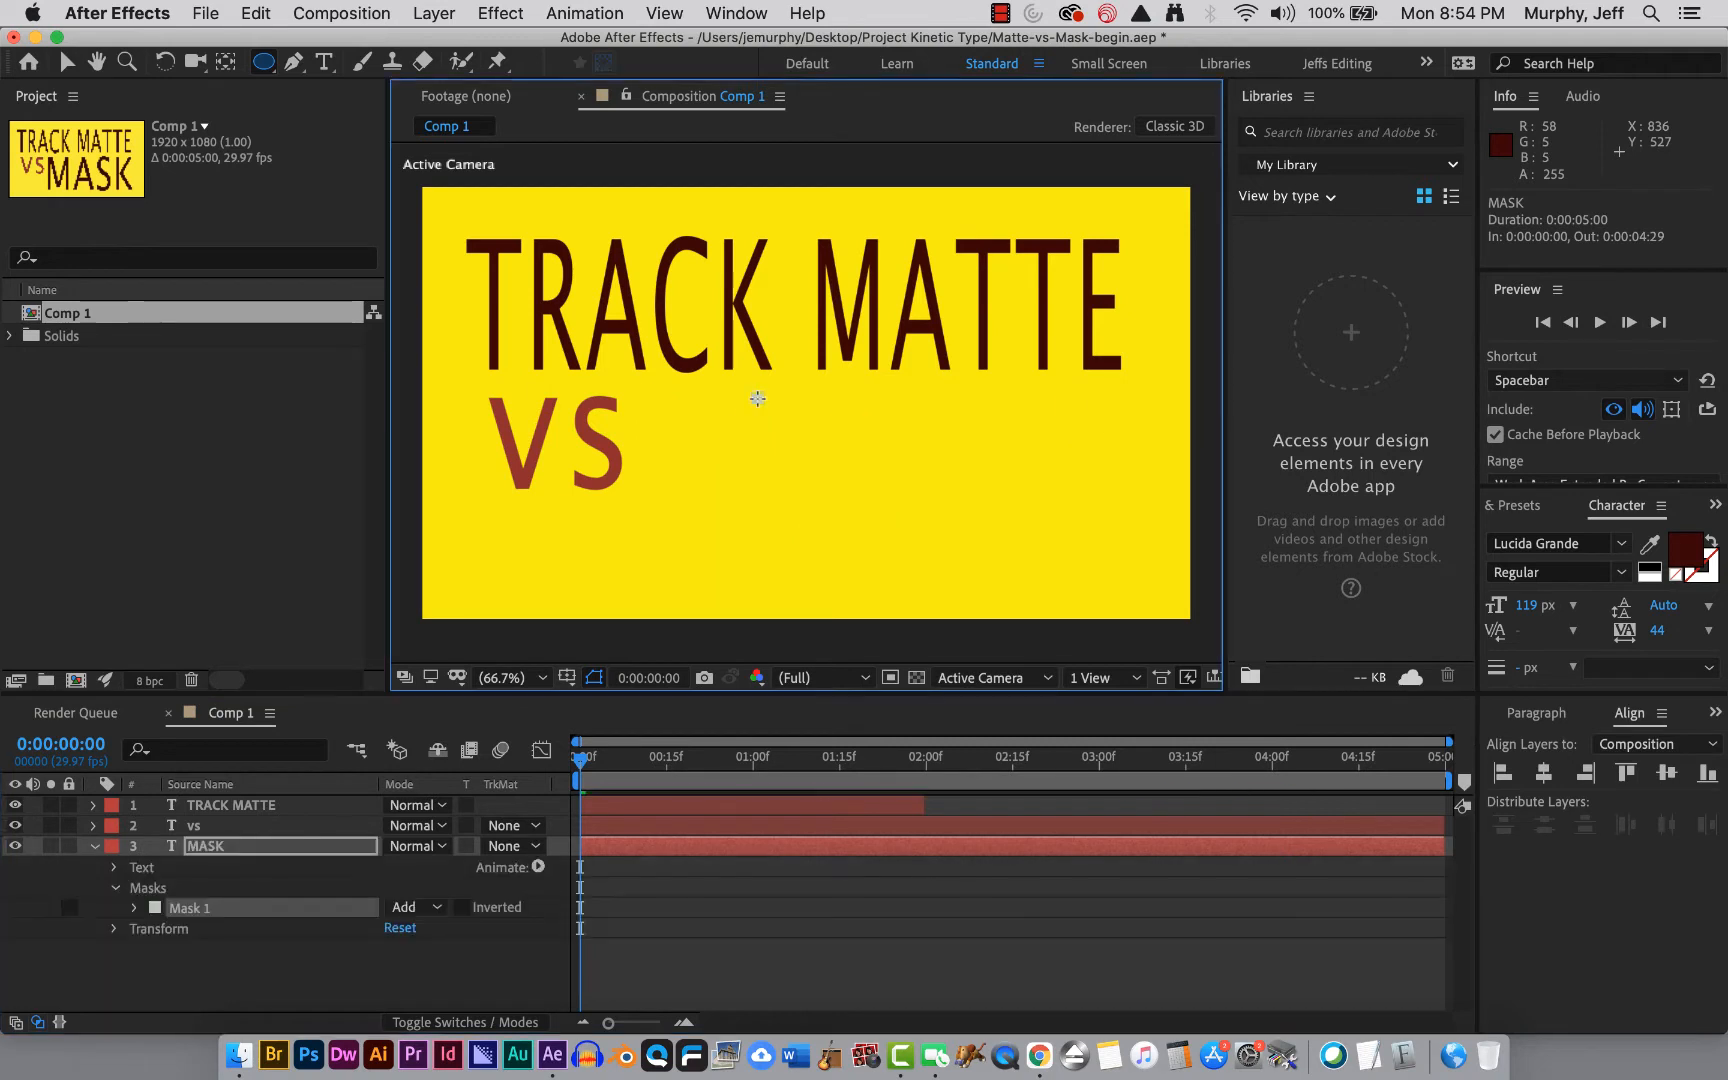
pyautogui.moveTo(757, 398); pyautogui.dragTo(945, 592)
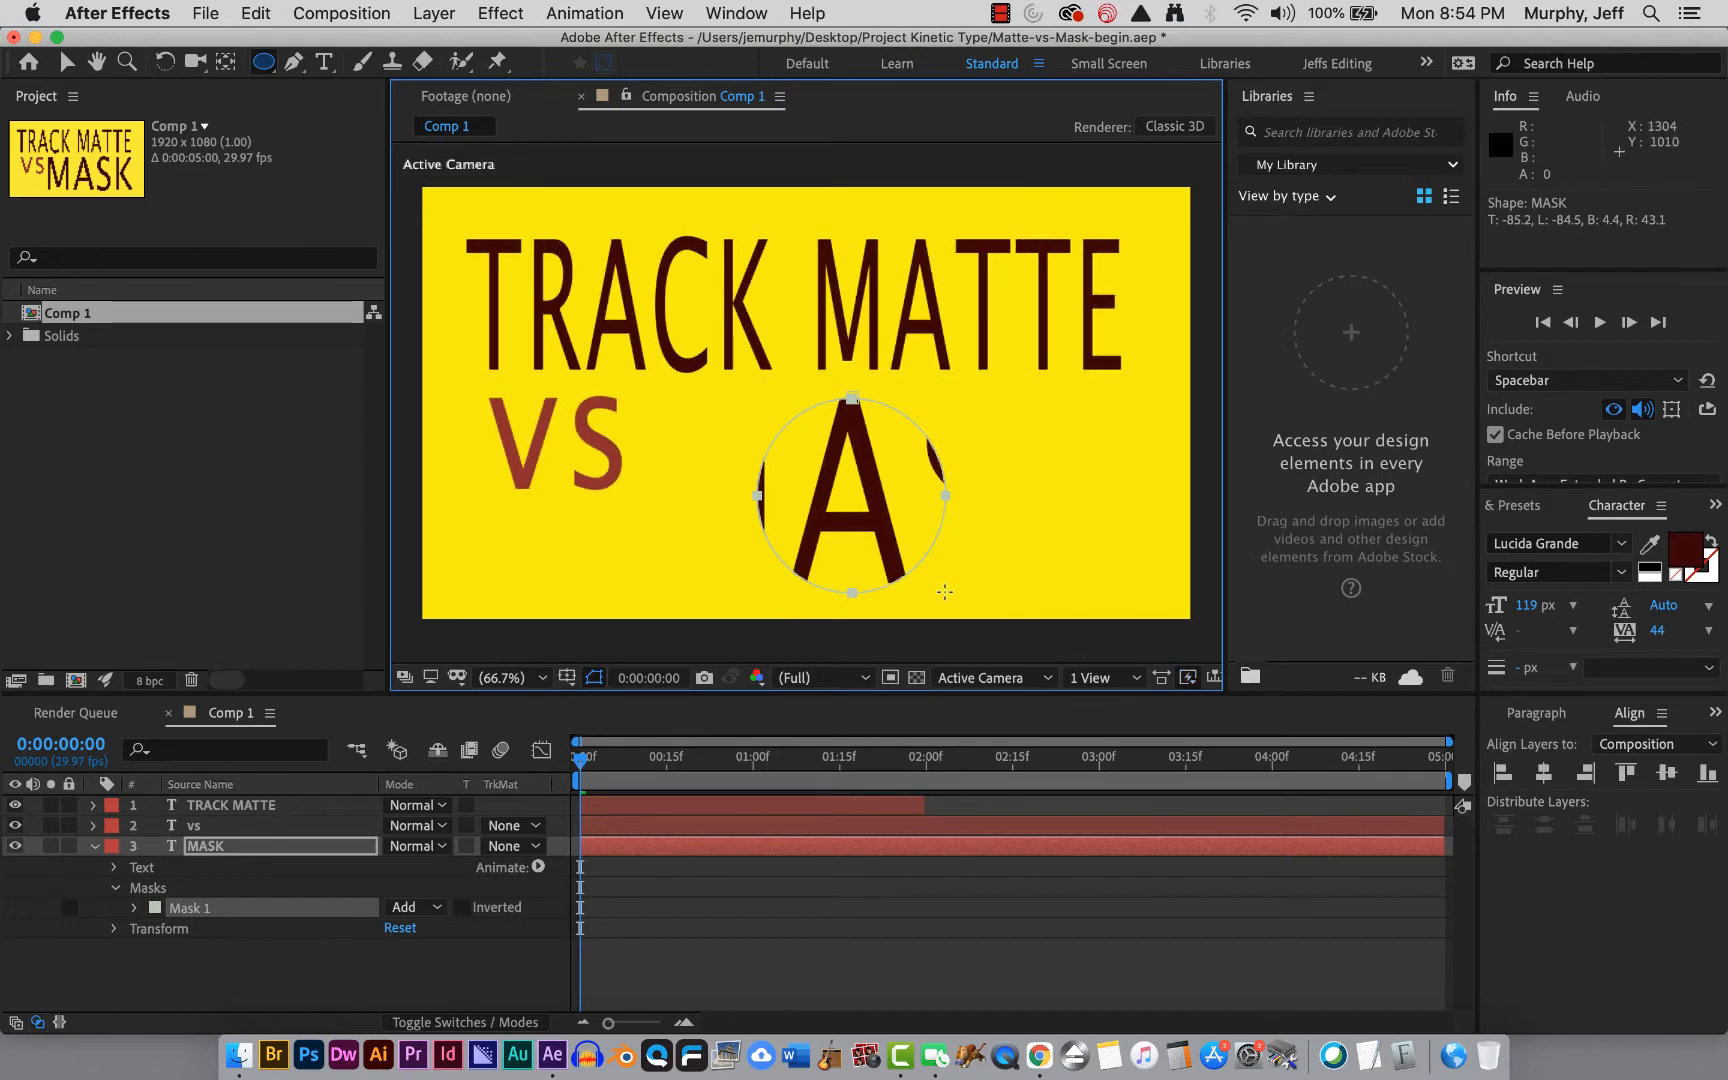
# Reveal the mask's properties and move the circular mask left so it frames the letter M.
pyautogui.click(145, 889)
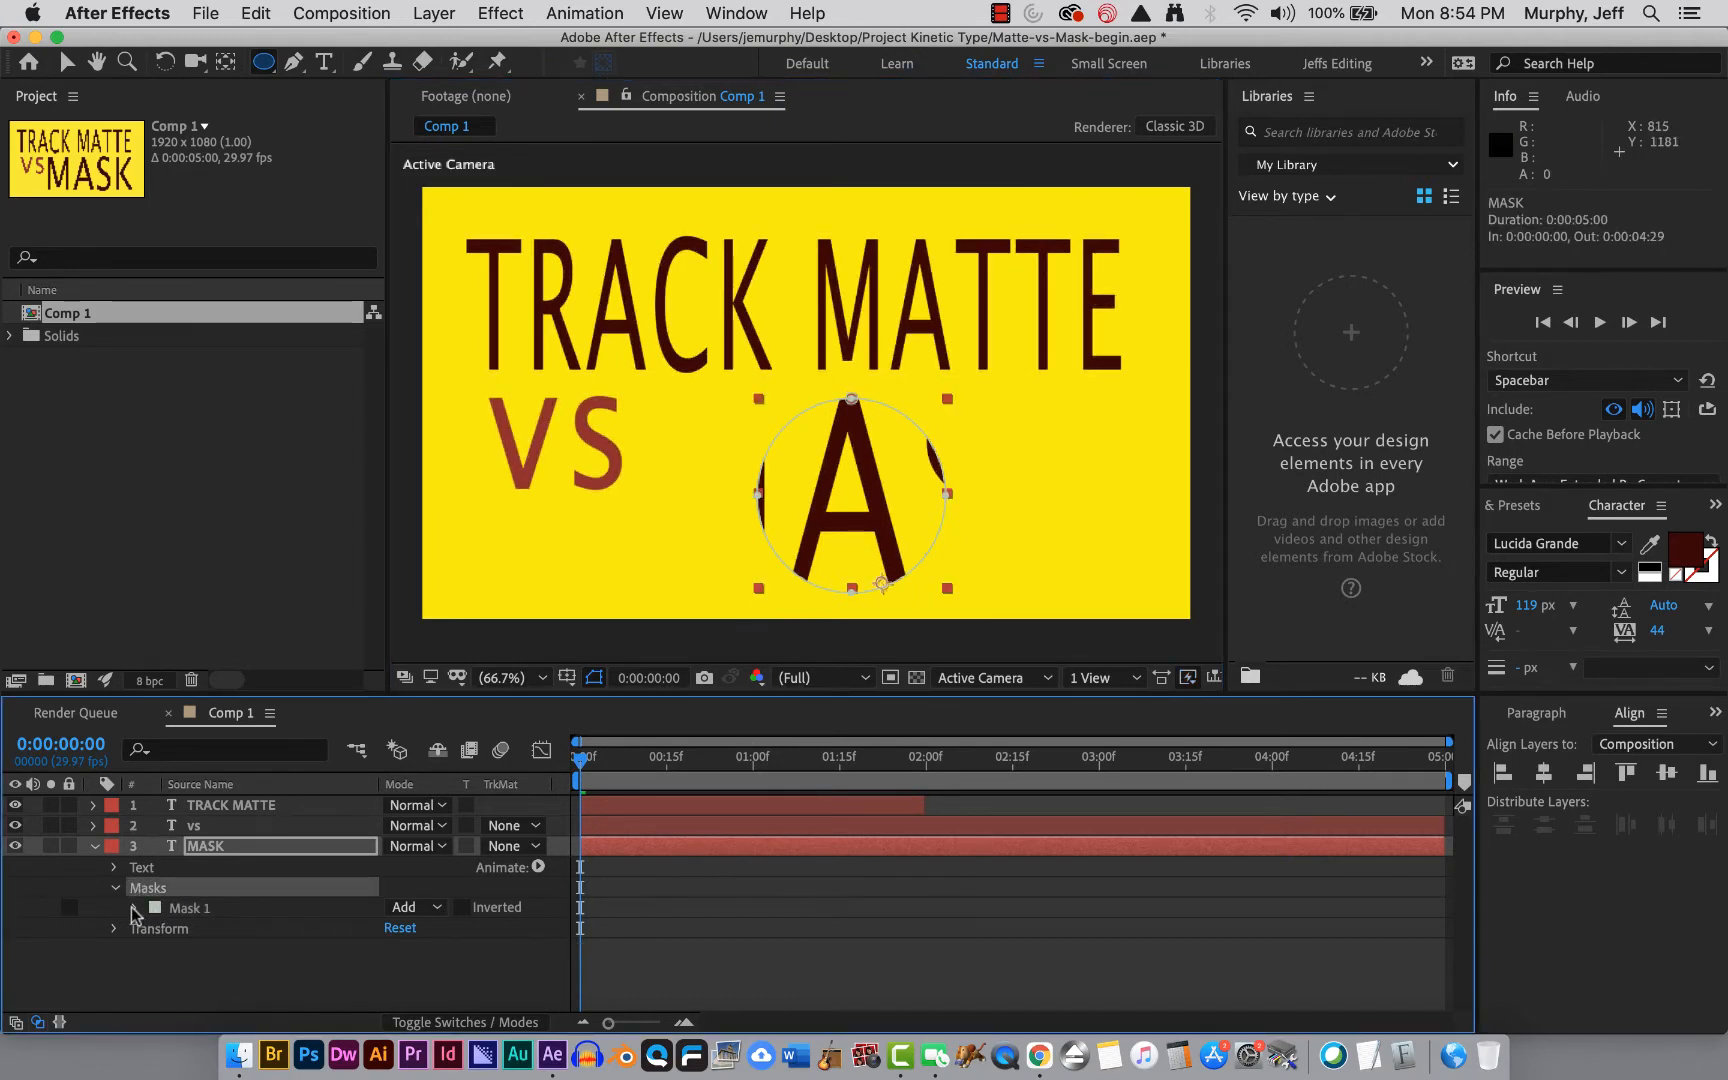
pyautogui.click(133, 910)
pyautogui.click(215, 930)
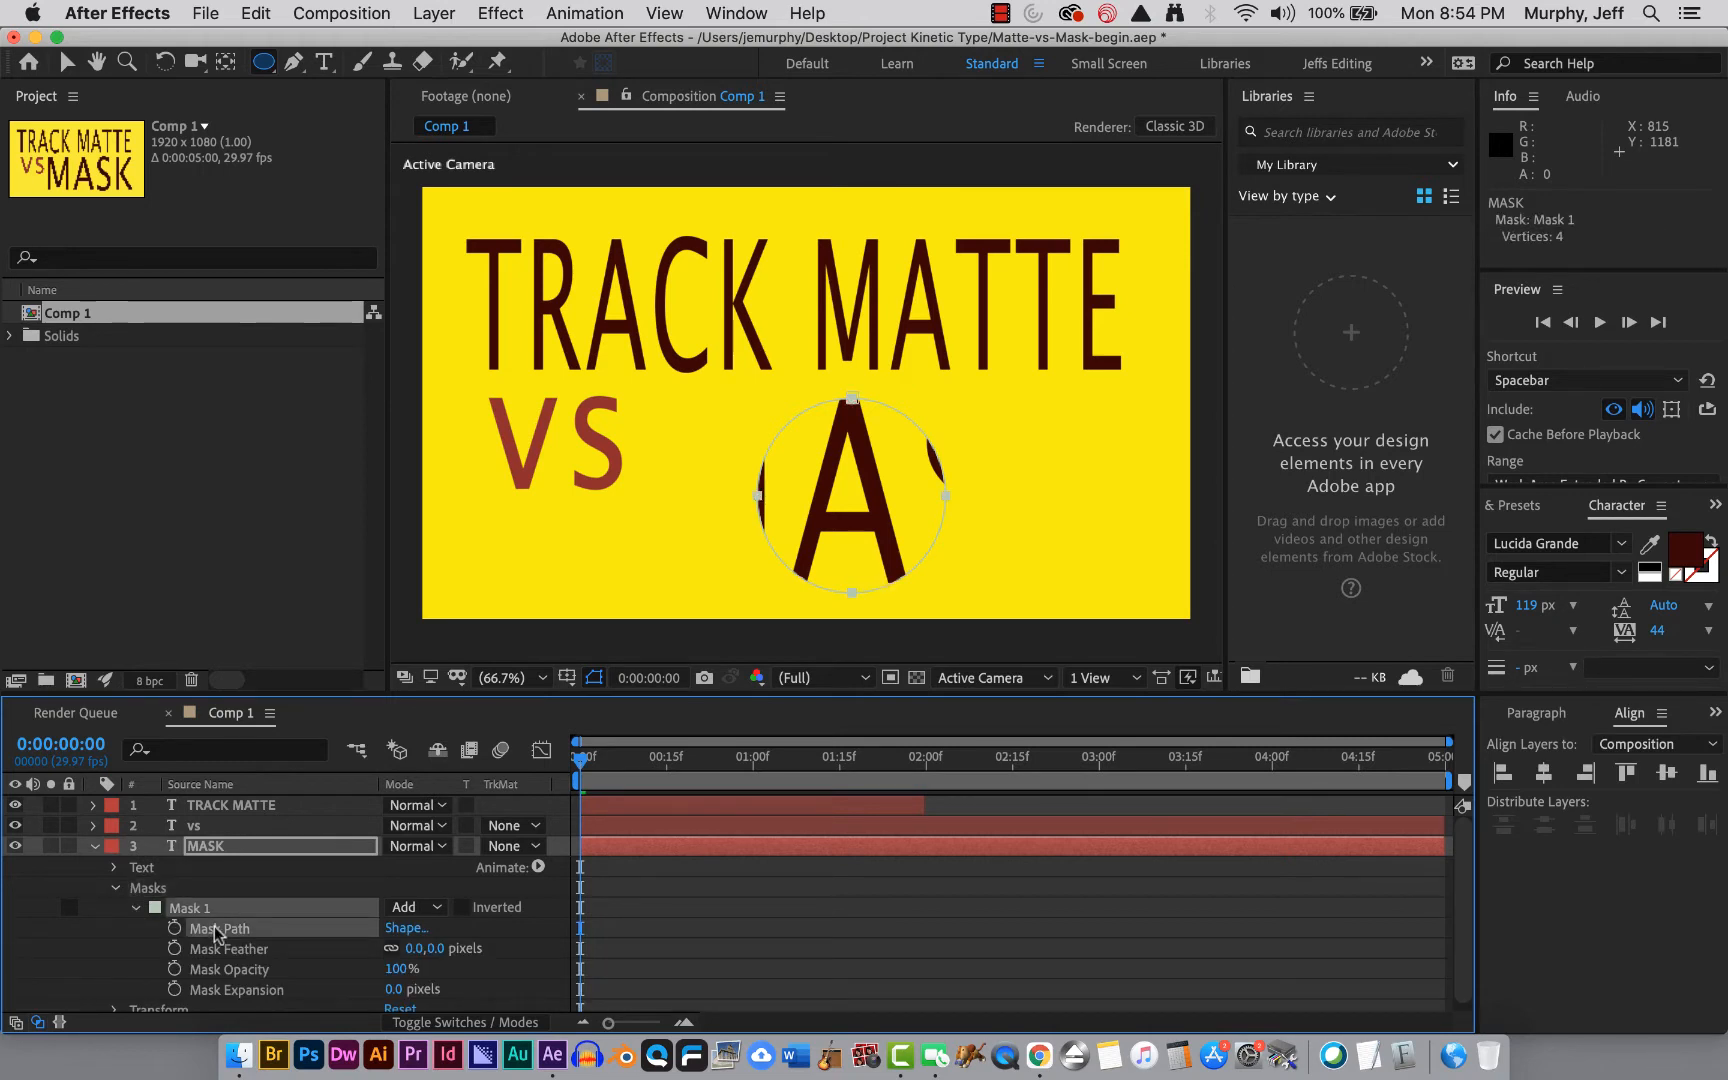
pyautogui.click(124, 929)
pyautogui.click(200, 929)
pyautogui.click(67, 61)
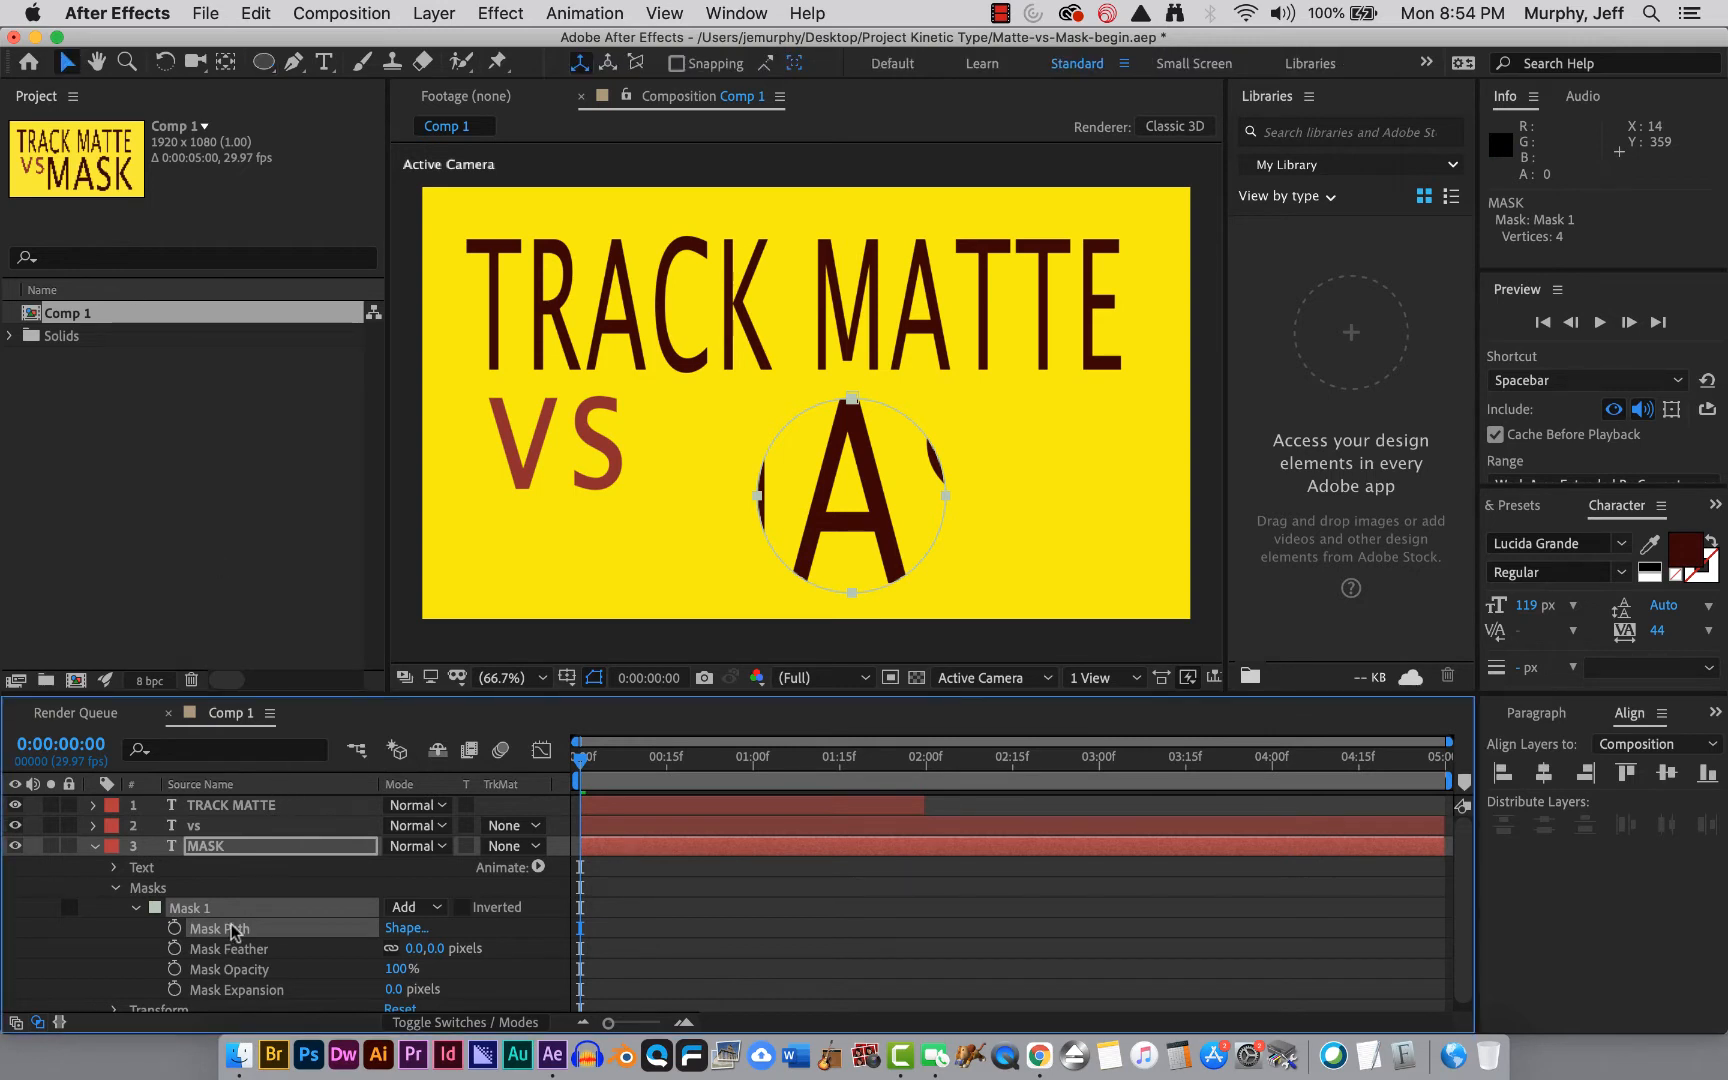
pyautogui.click(767, 441)
pyautogui.moveTo(767, 441); pyautogui.dragTo(619, 434)
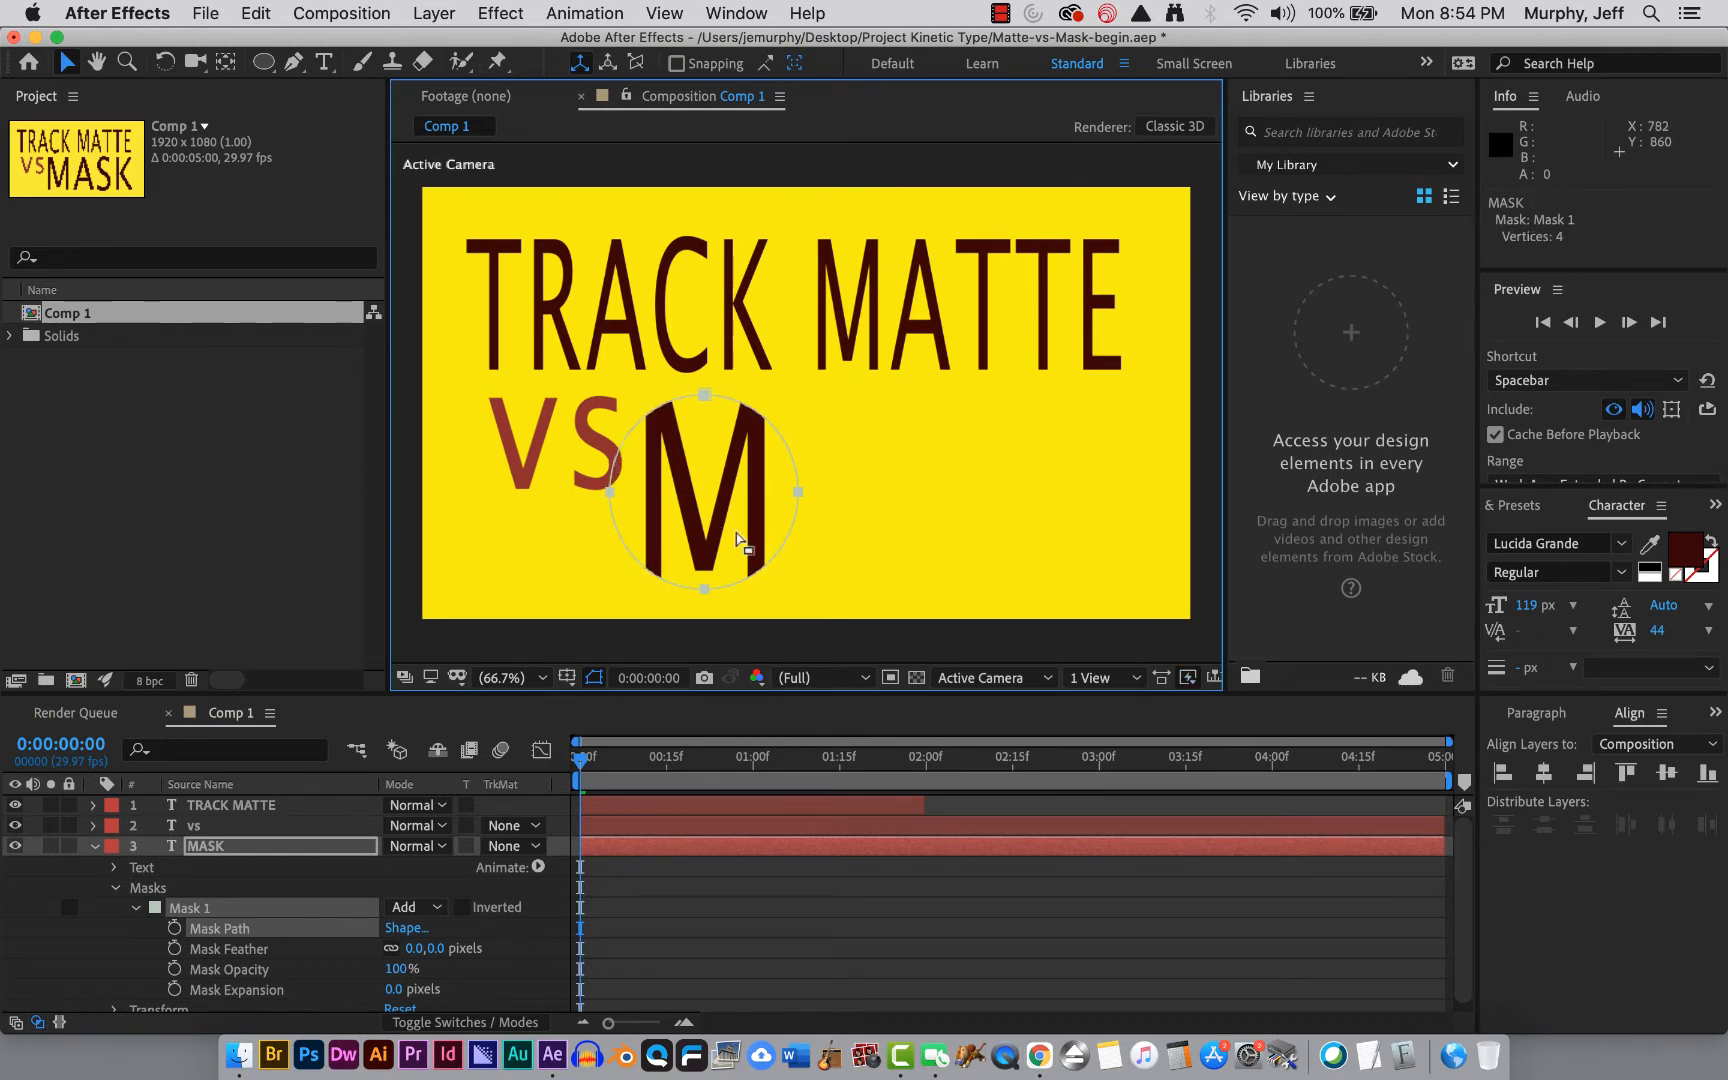
# Set a Mask Path keyframe for Mask 1 at the start of the composition.
pyautogui.click(95, 846)
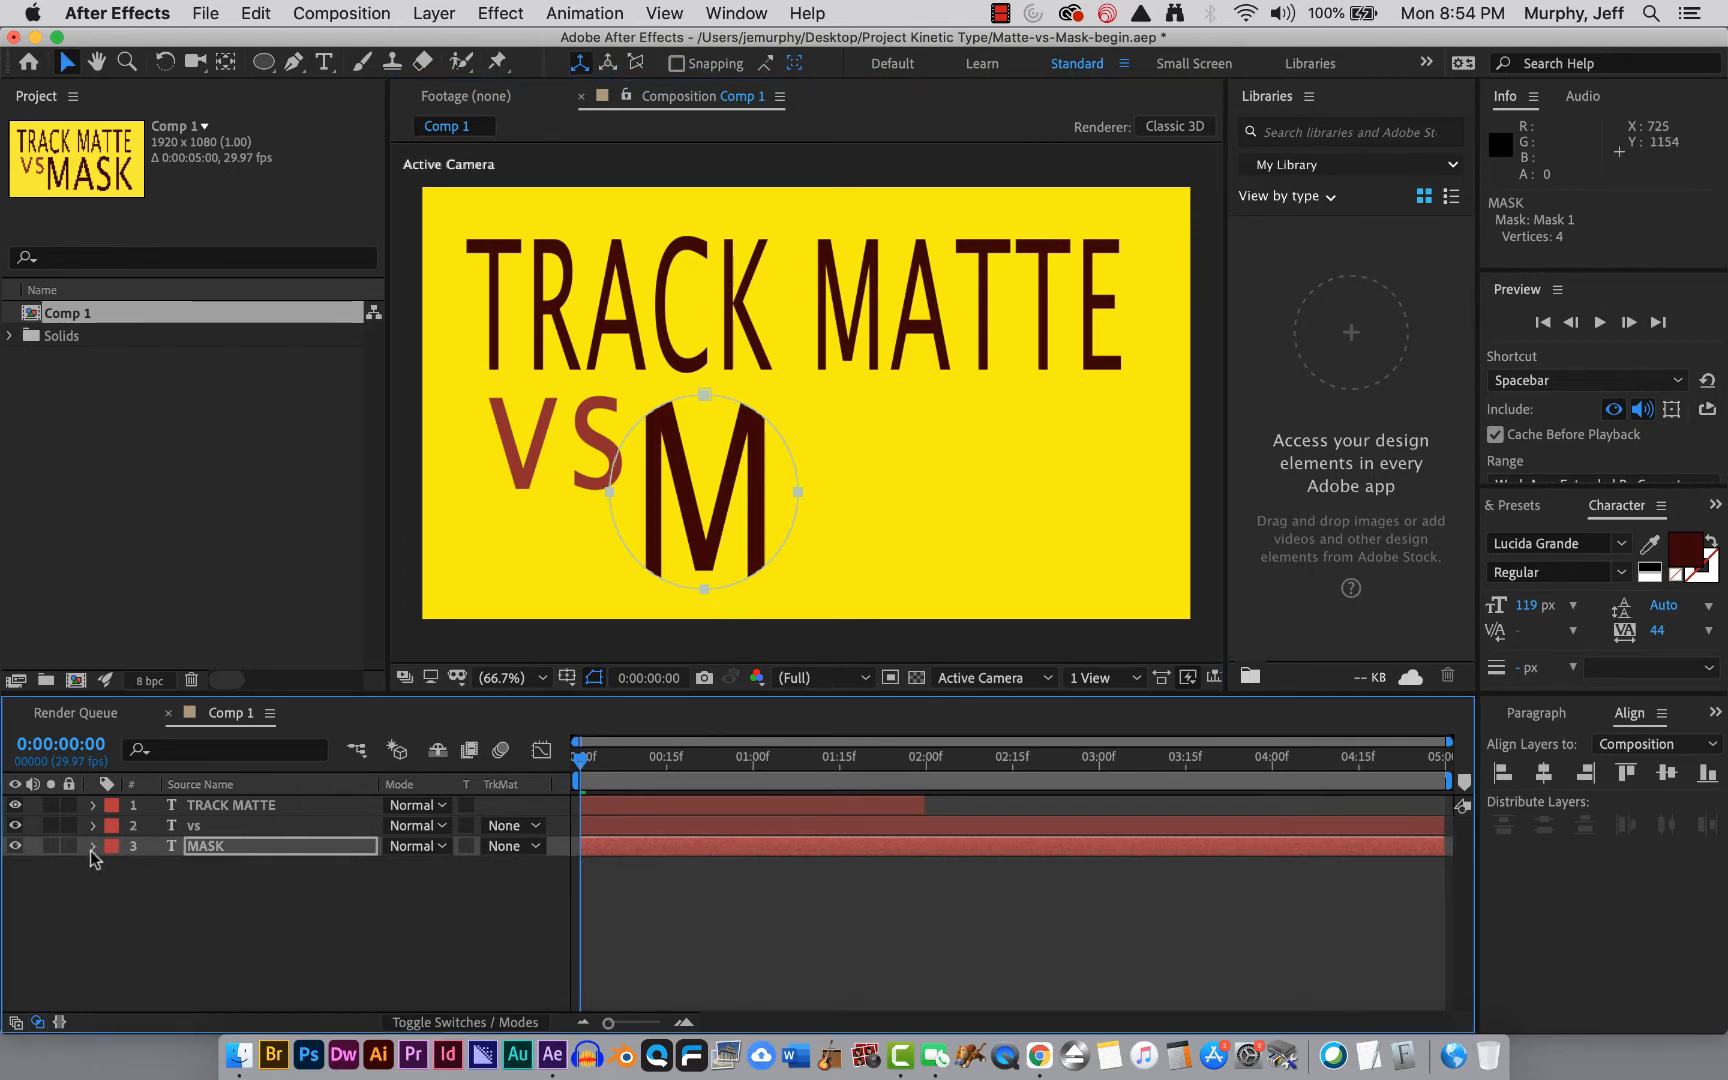
pyautogui.click(92, 847)
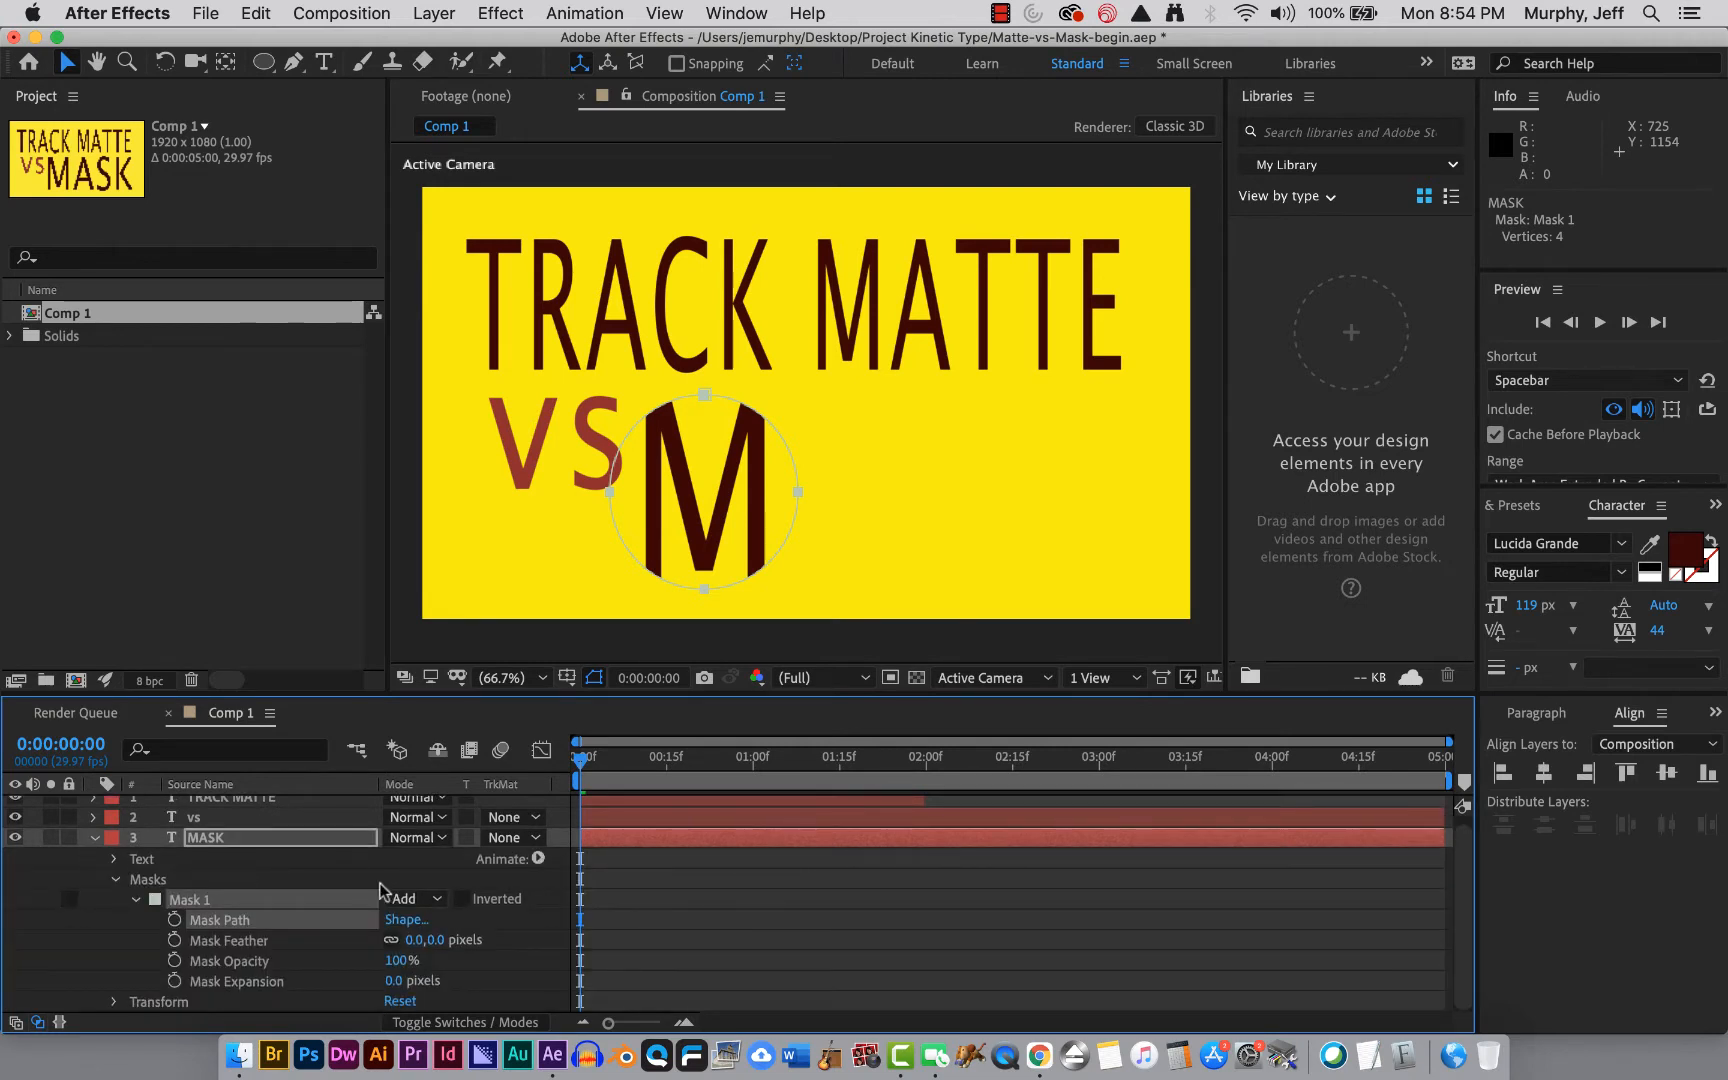
pyautogui.click(175, 919)
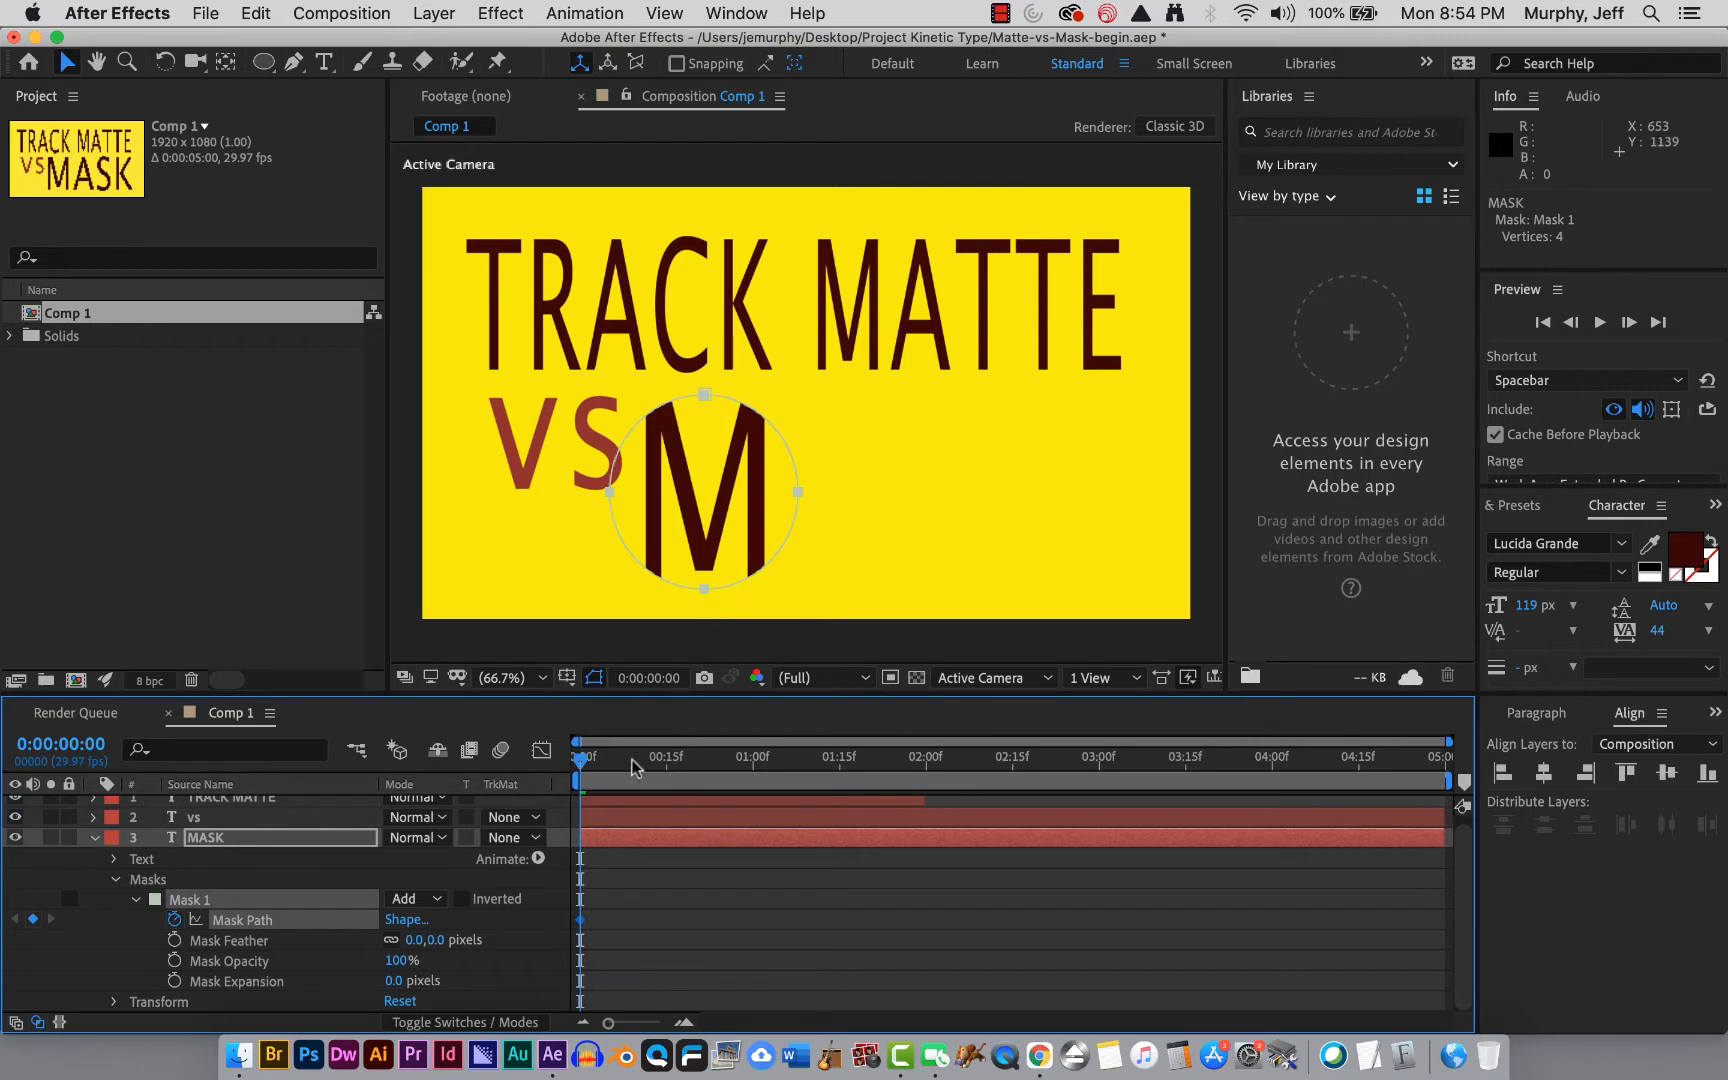
# At the last frame, move the mask right over the letter K to animate its path, returning to the start.
pyautogui.moveTo(579, 765); pyautogui.dragTo(1440, 768)
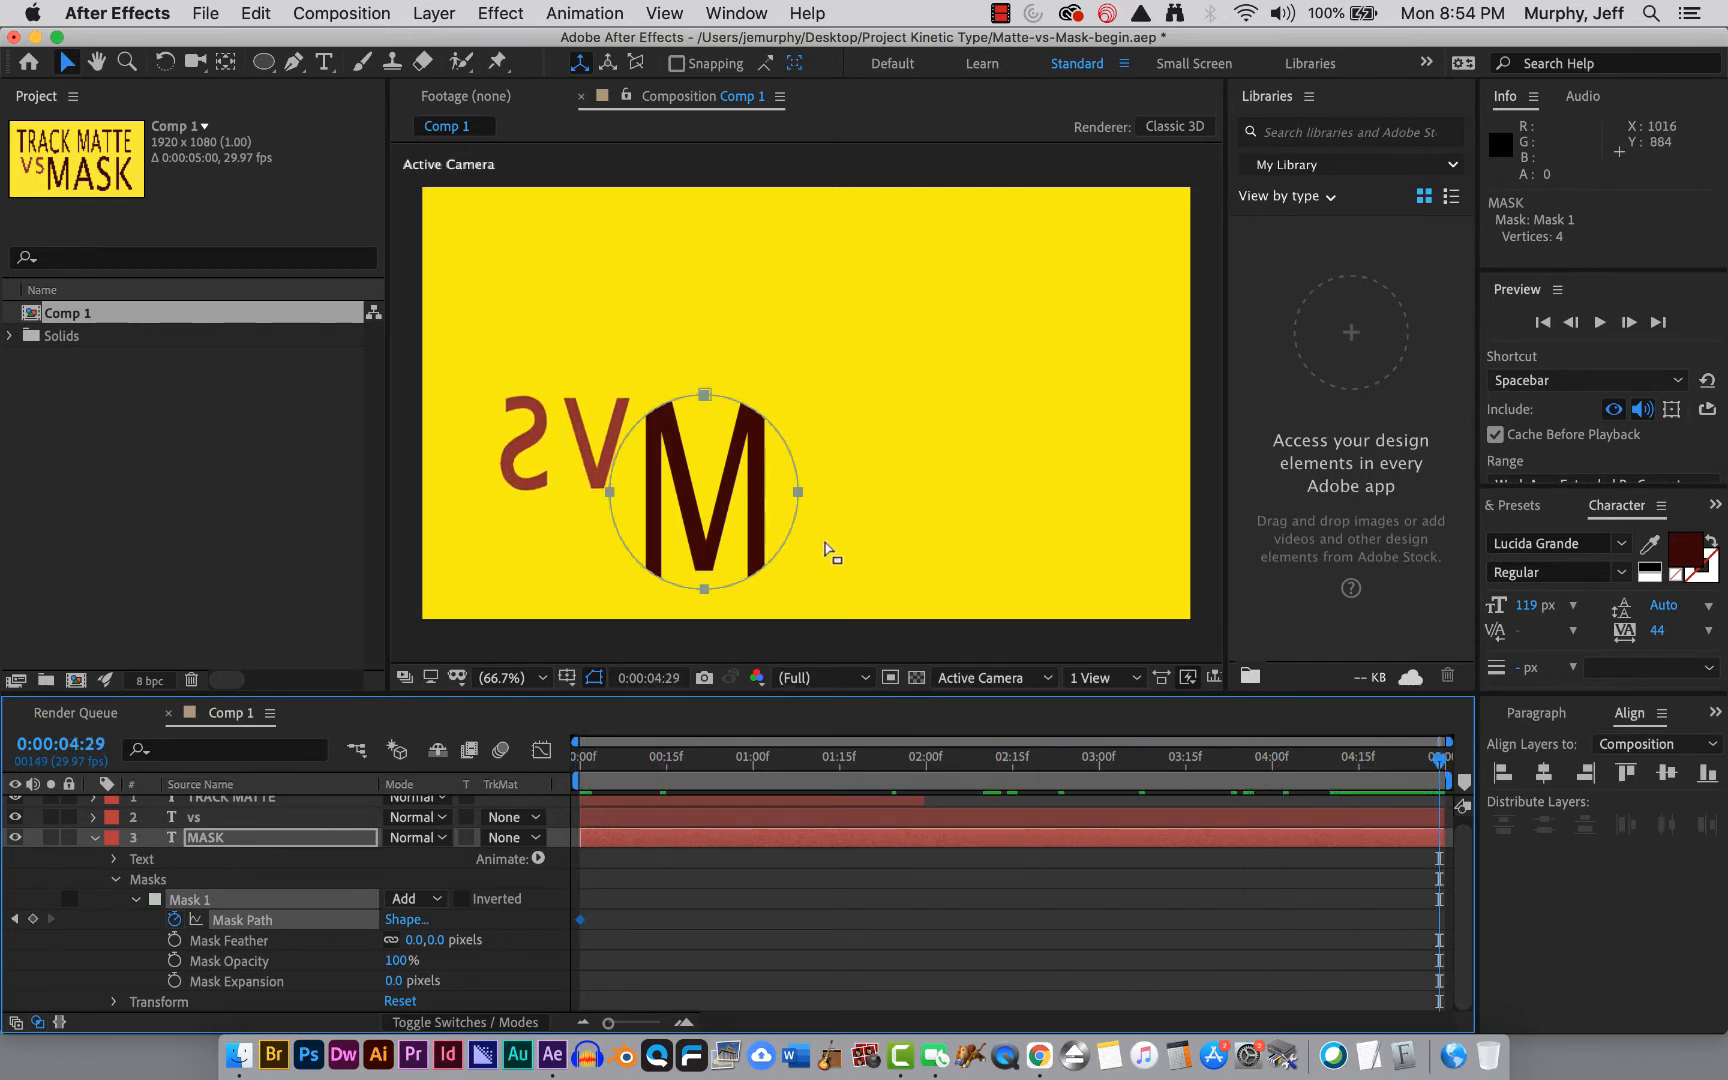
pyautogui.moveTo(780, 543); pyautogui.dragTo(1158, 541)
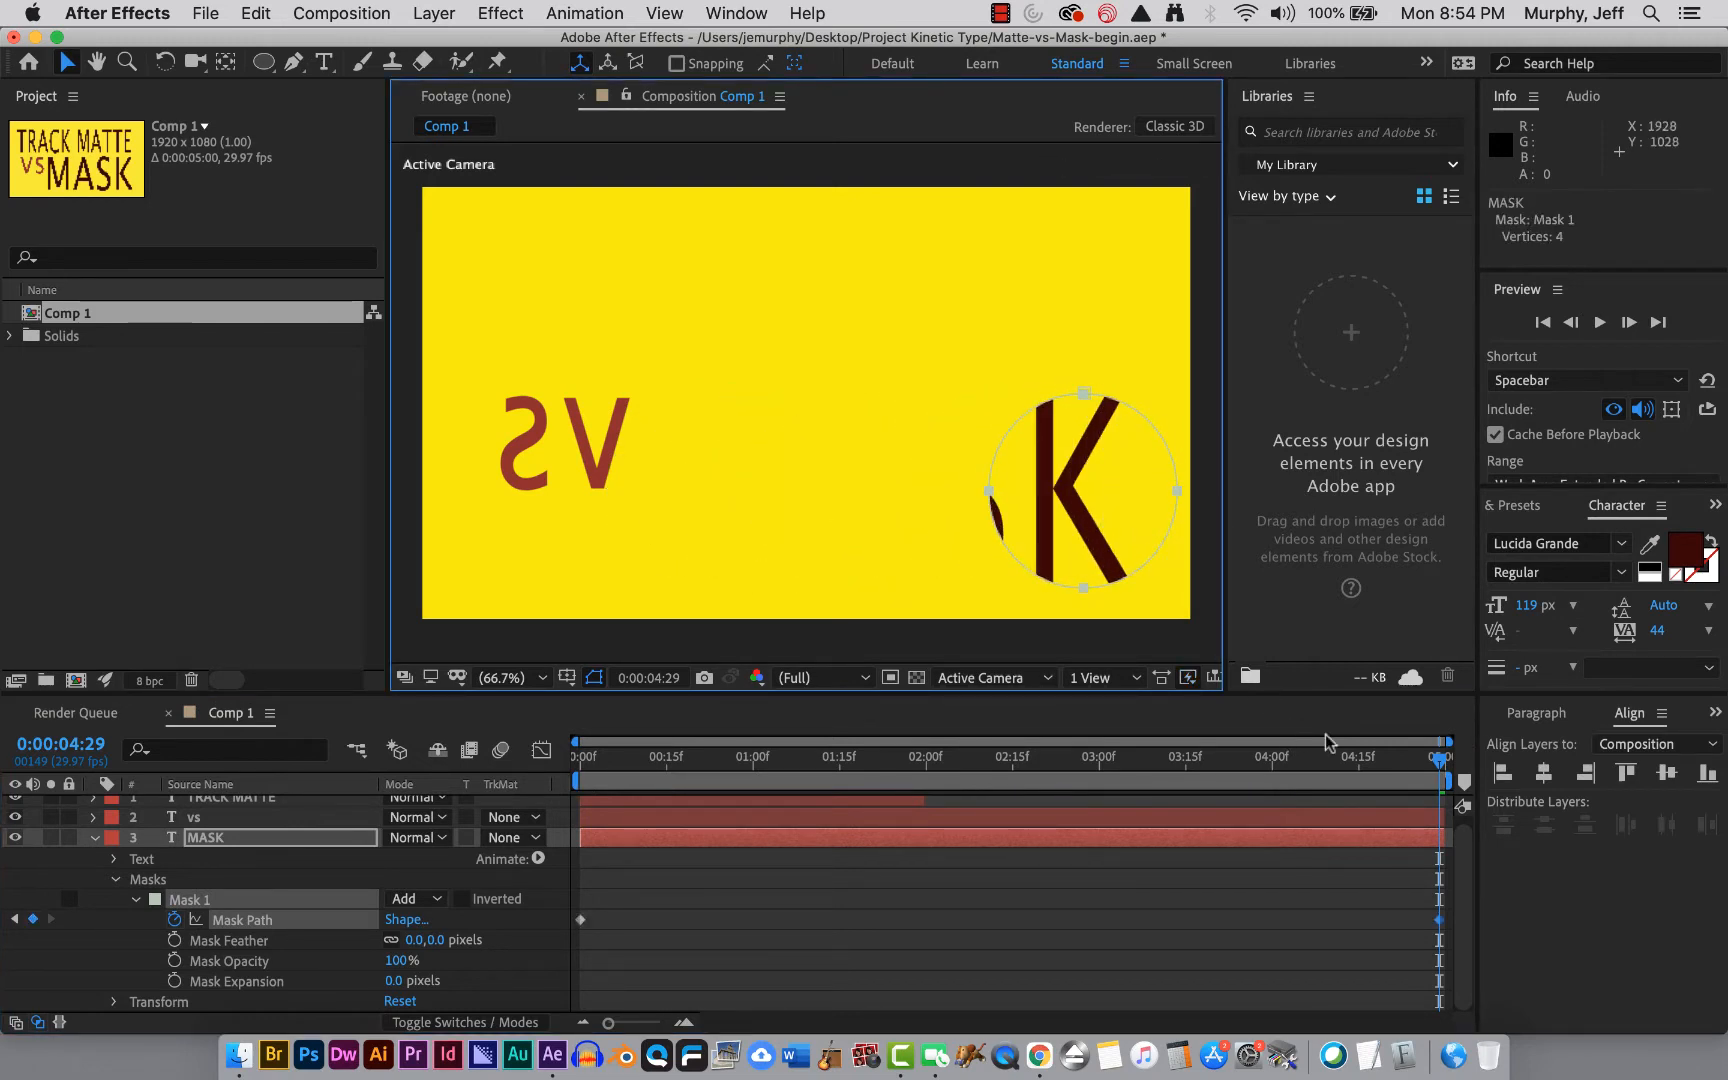
pyautogui.moveTo(1436, 760); pyautogui.dragTo(549, 810)
pyautogui.moveTo(655, 758); pyautogui.dragTo(553, 960)
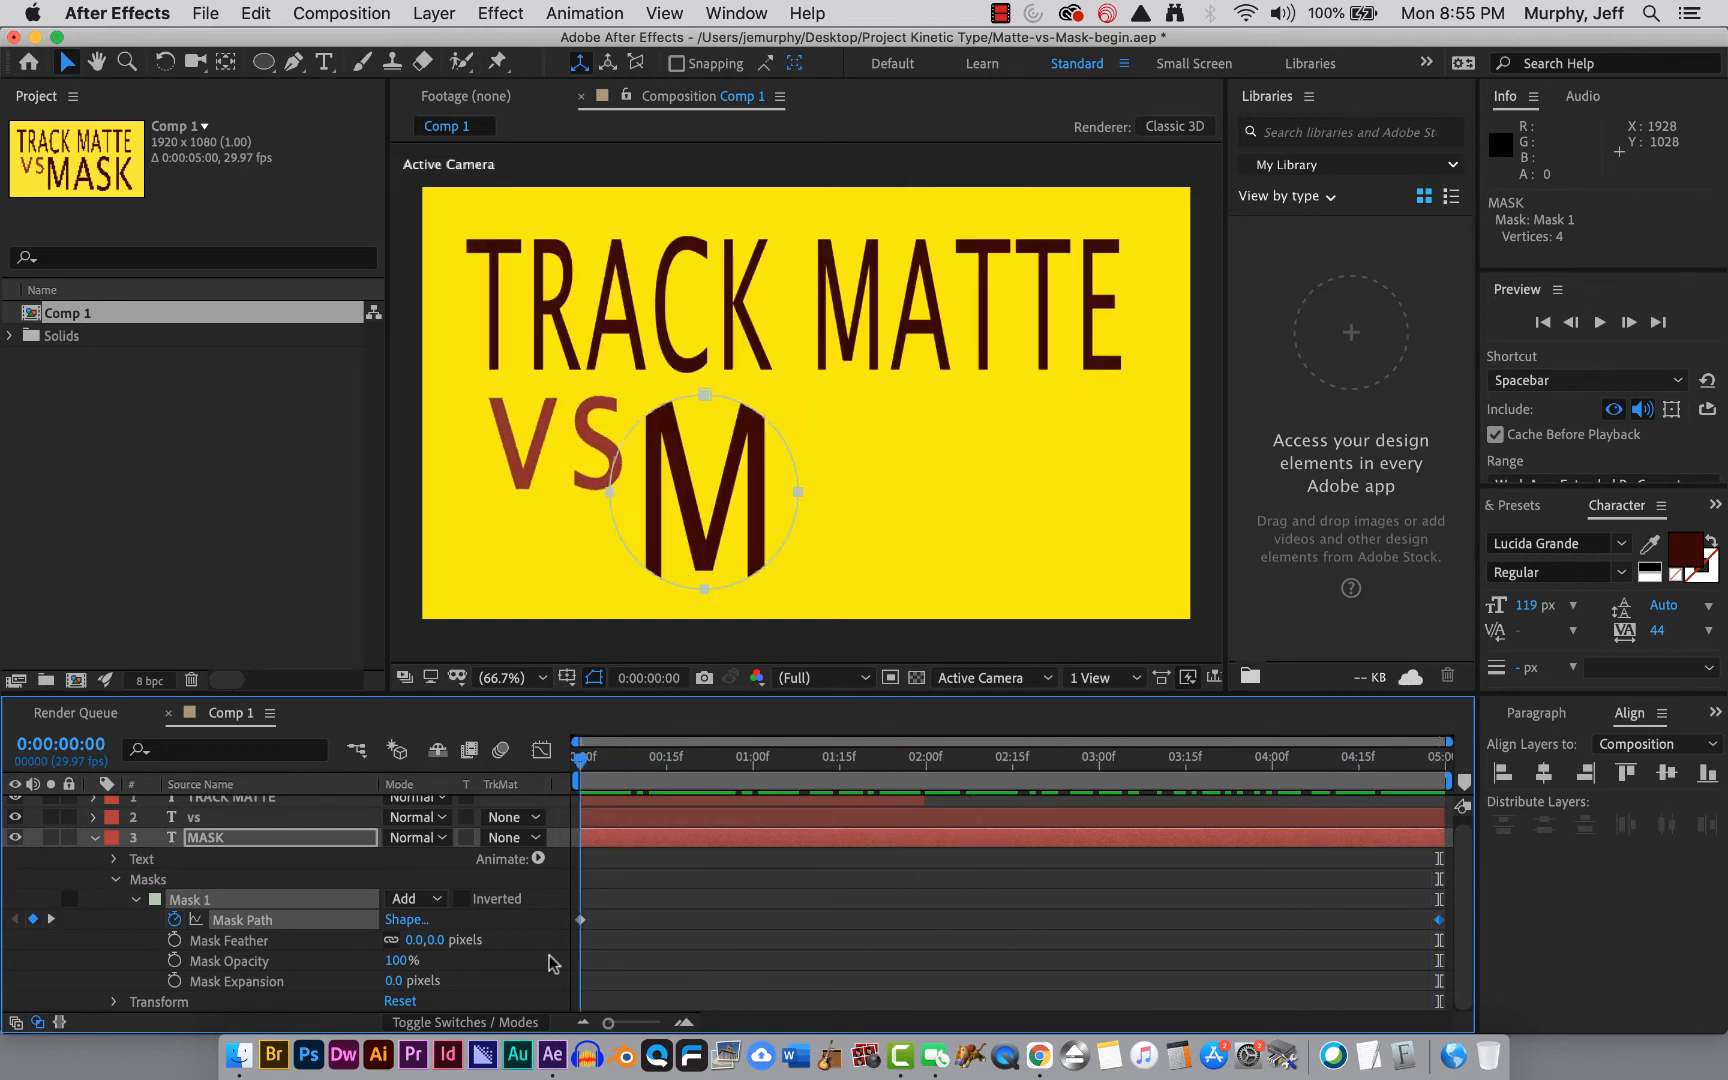
# Show the MASK layer's Position property and set a Position keyframe at the start.
pyautogui.click(93, 840)
pyautogui.click(200, 847)
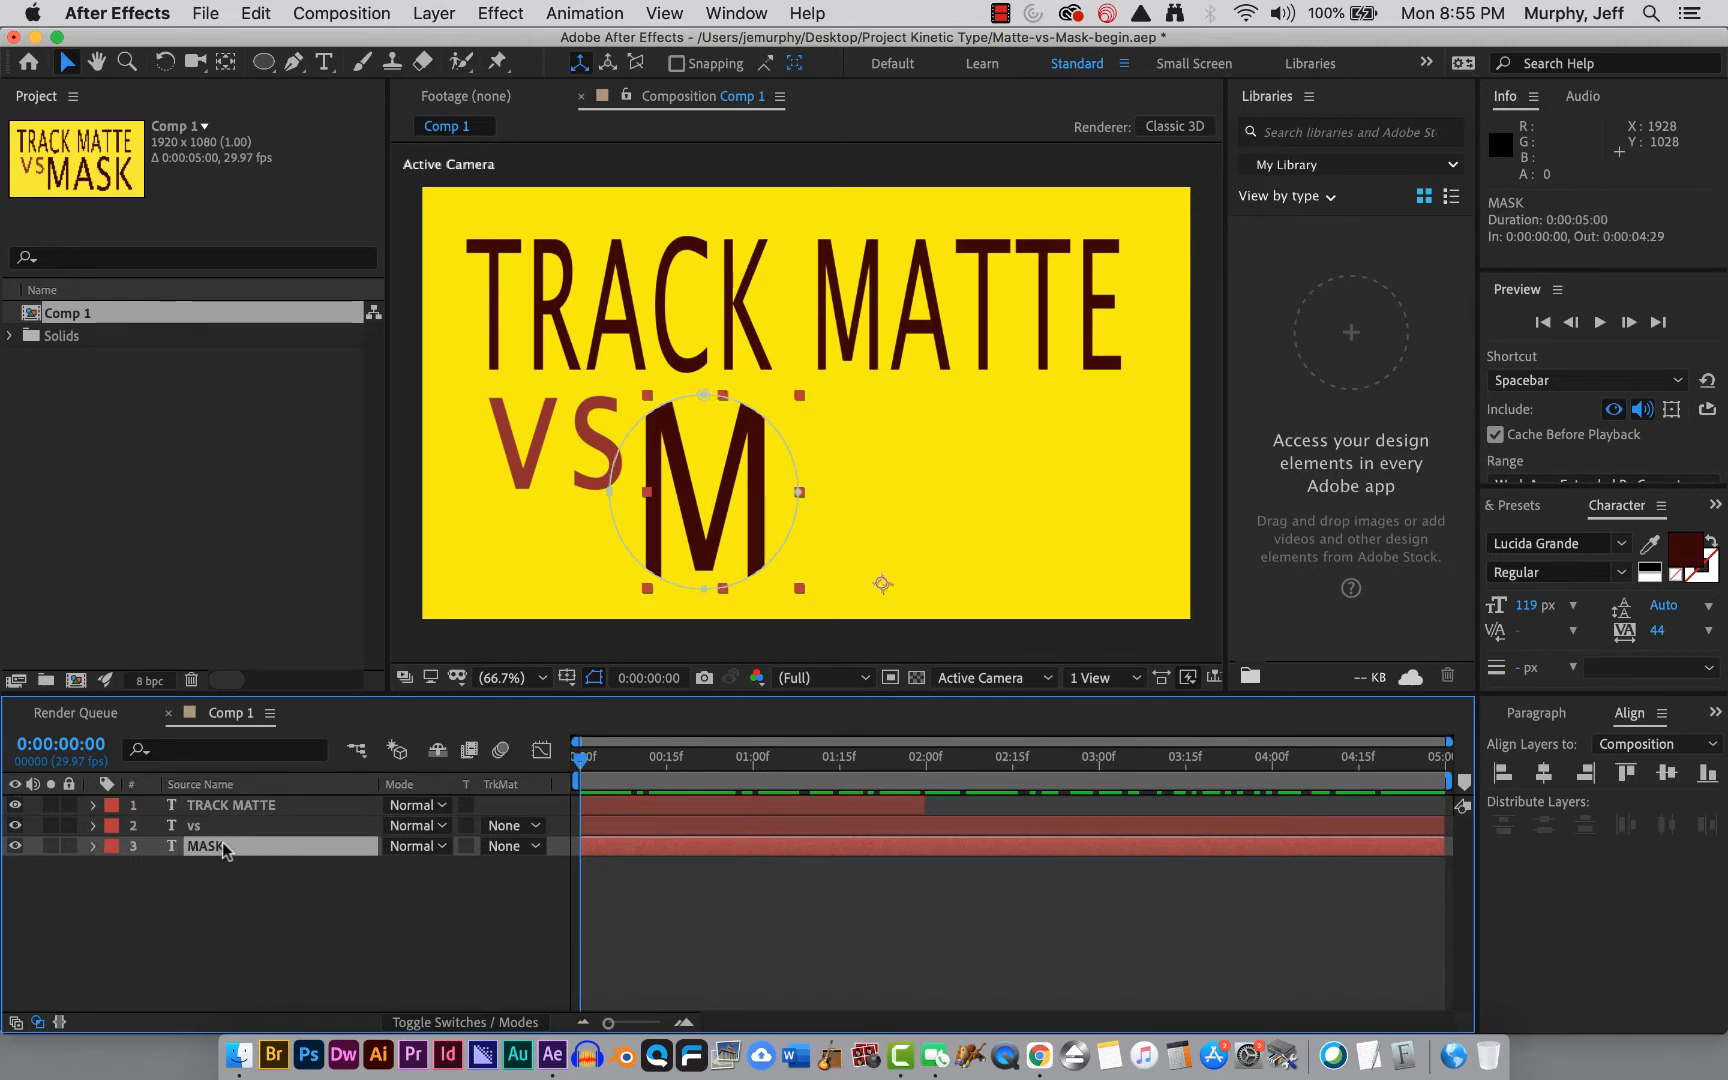
pyautogui.press('p')
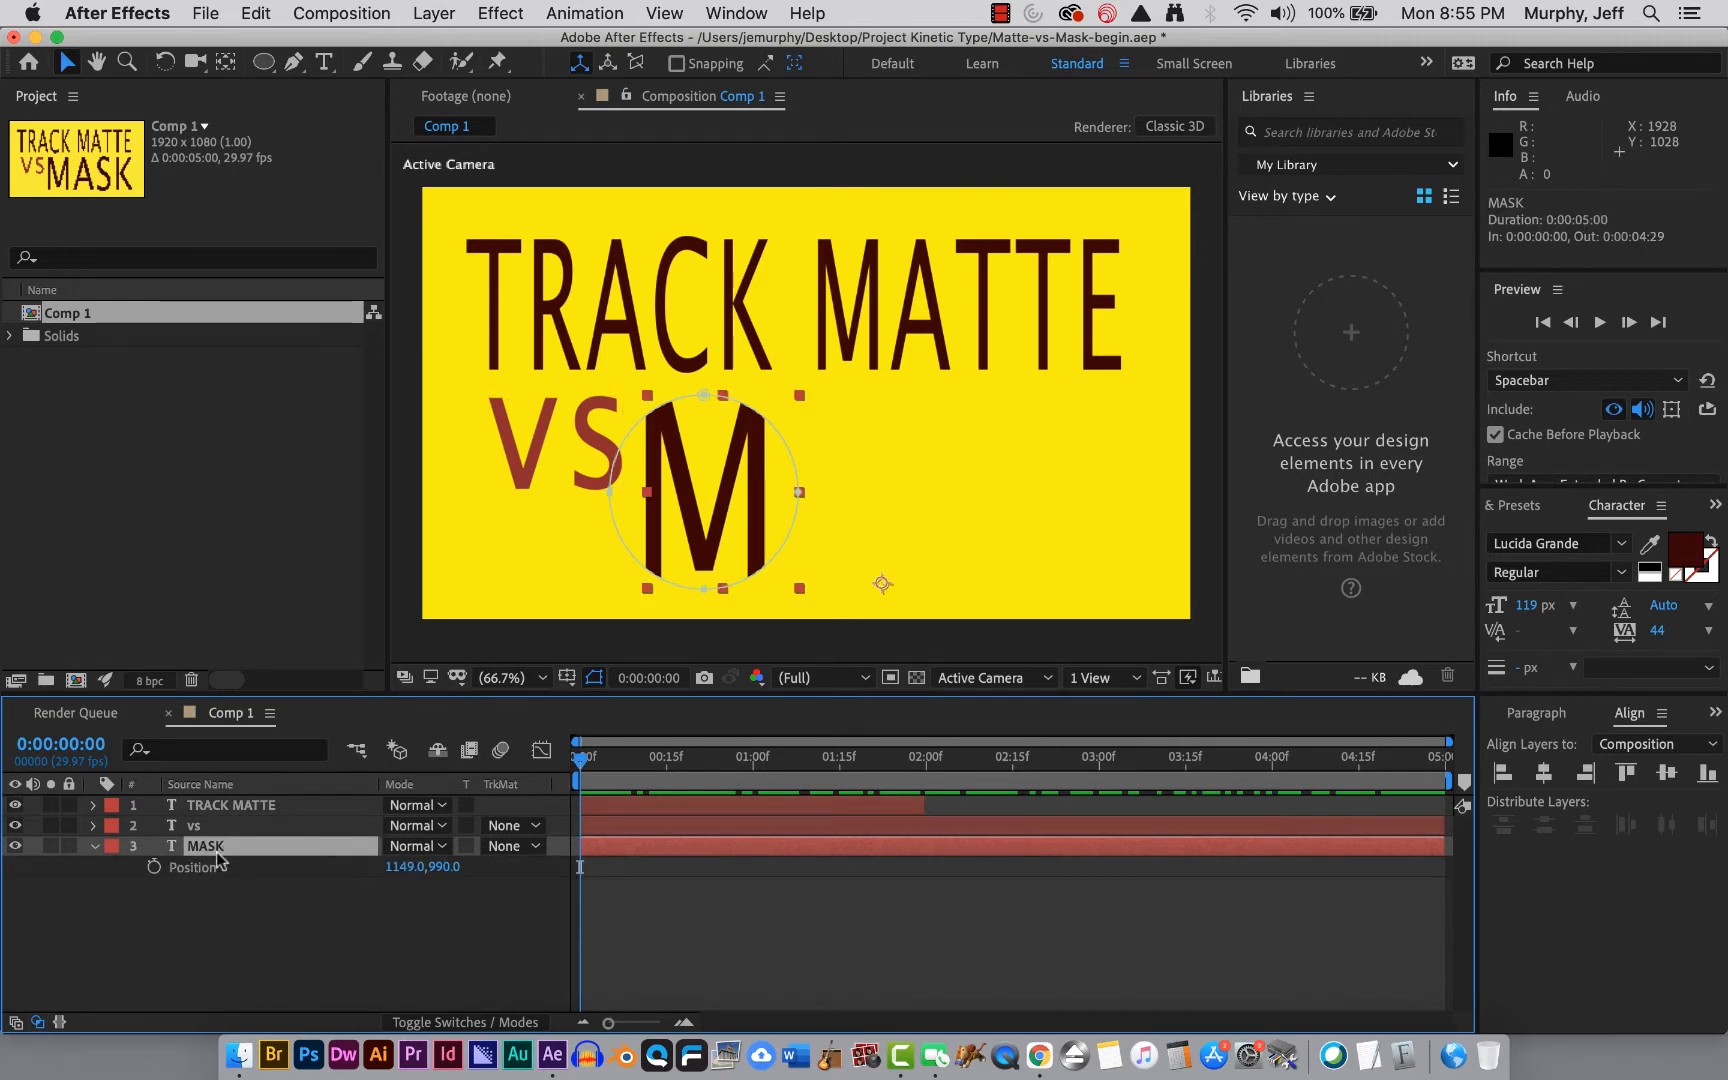
pyautogui.click(93, 847)
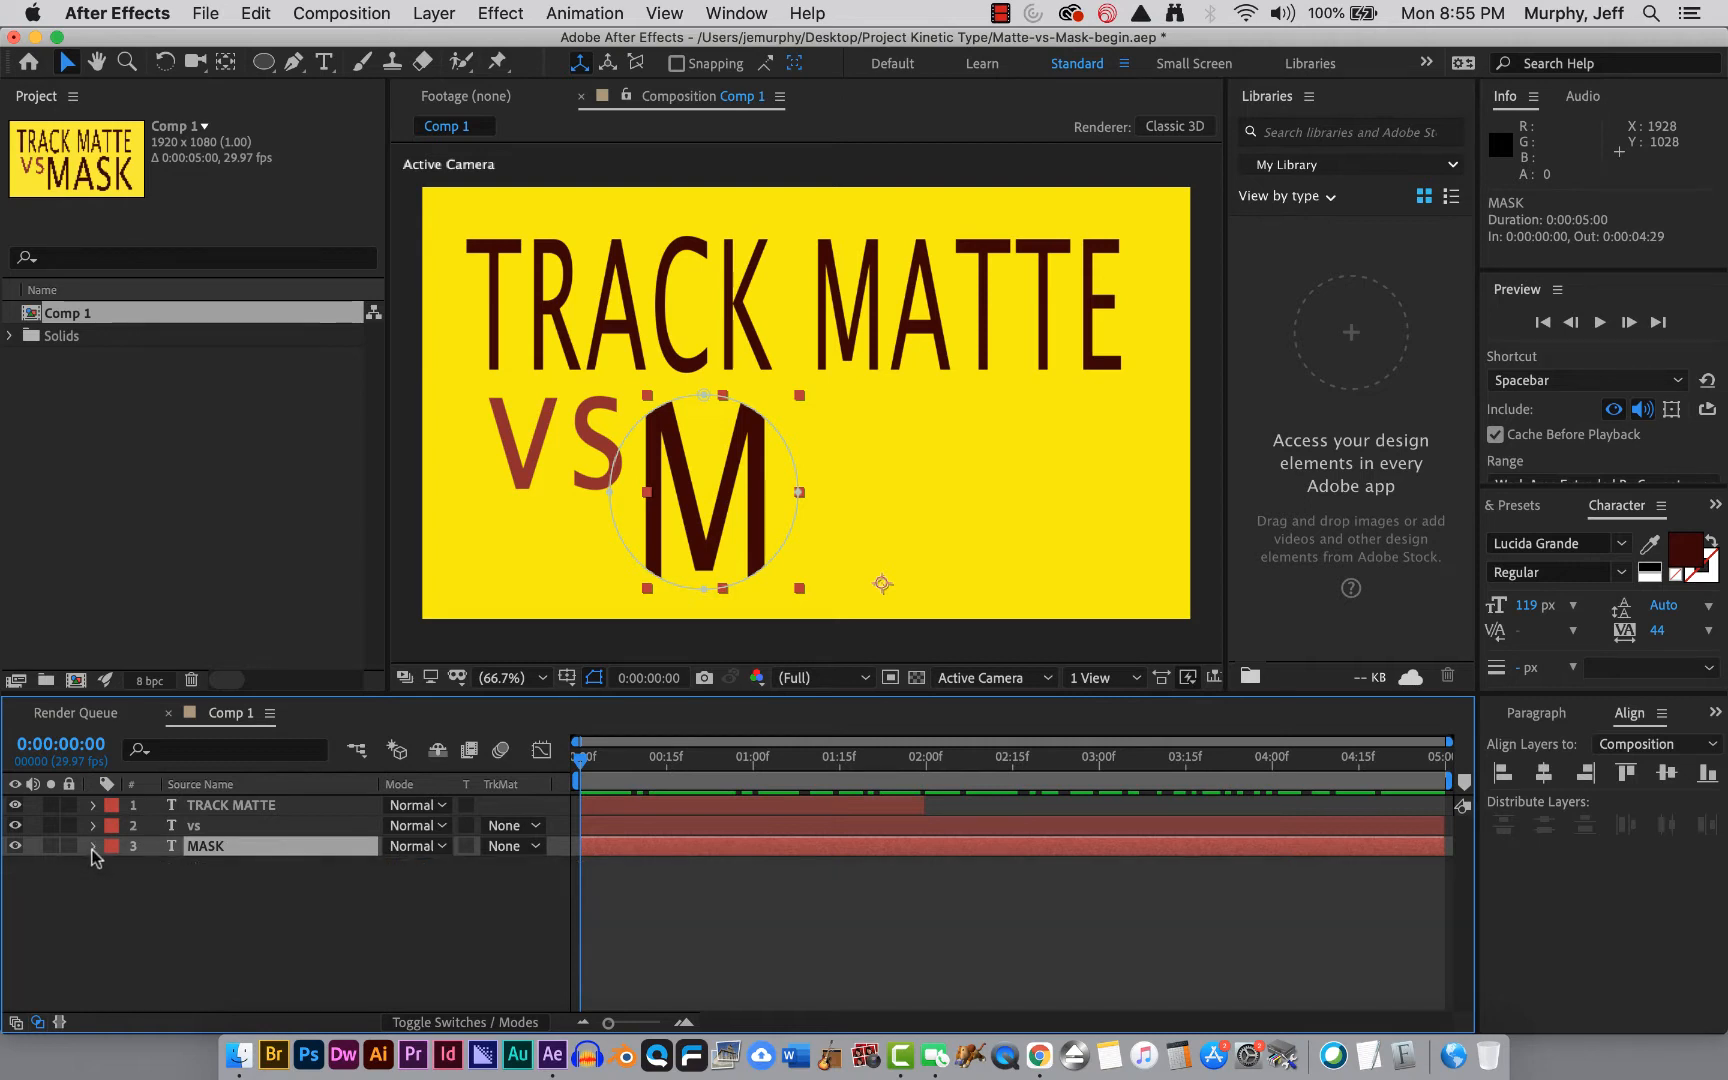
pyautogui.click(93, 847)
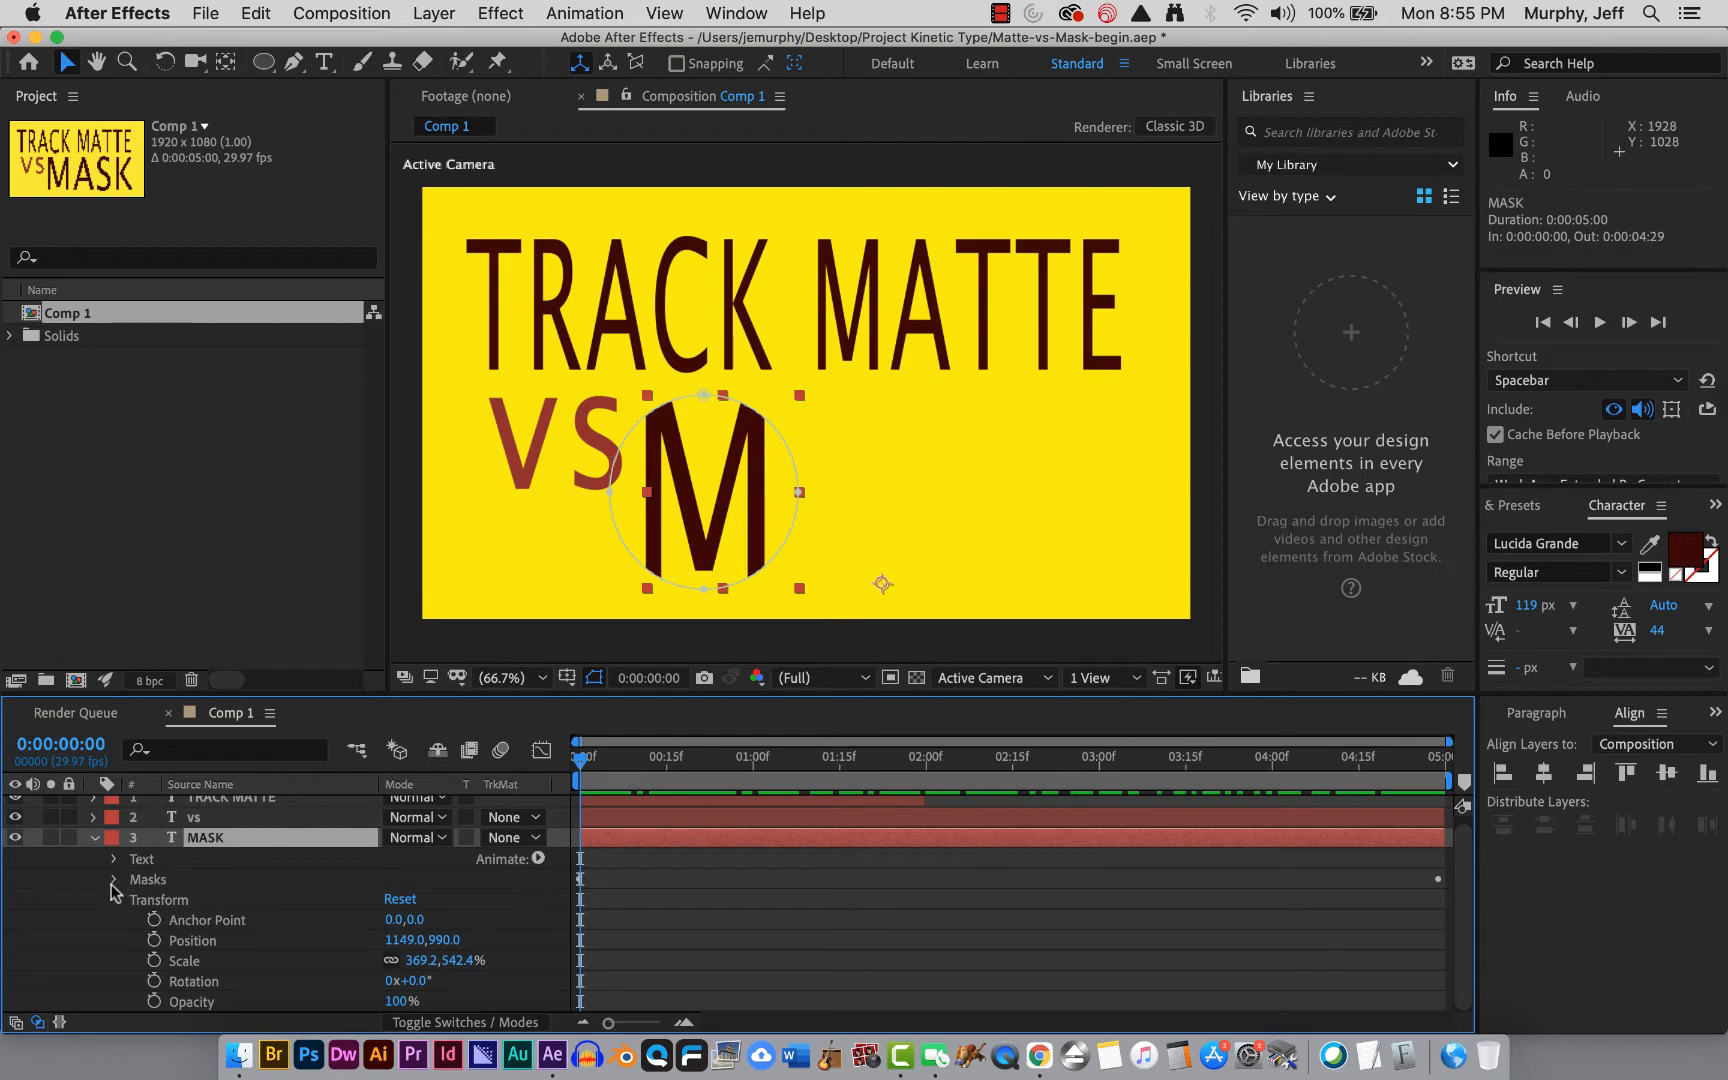
pyautogui.click(94, 838)
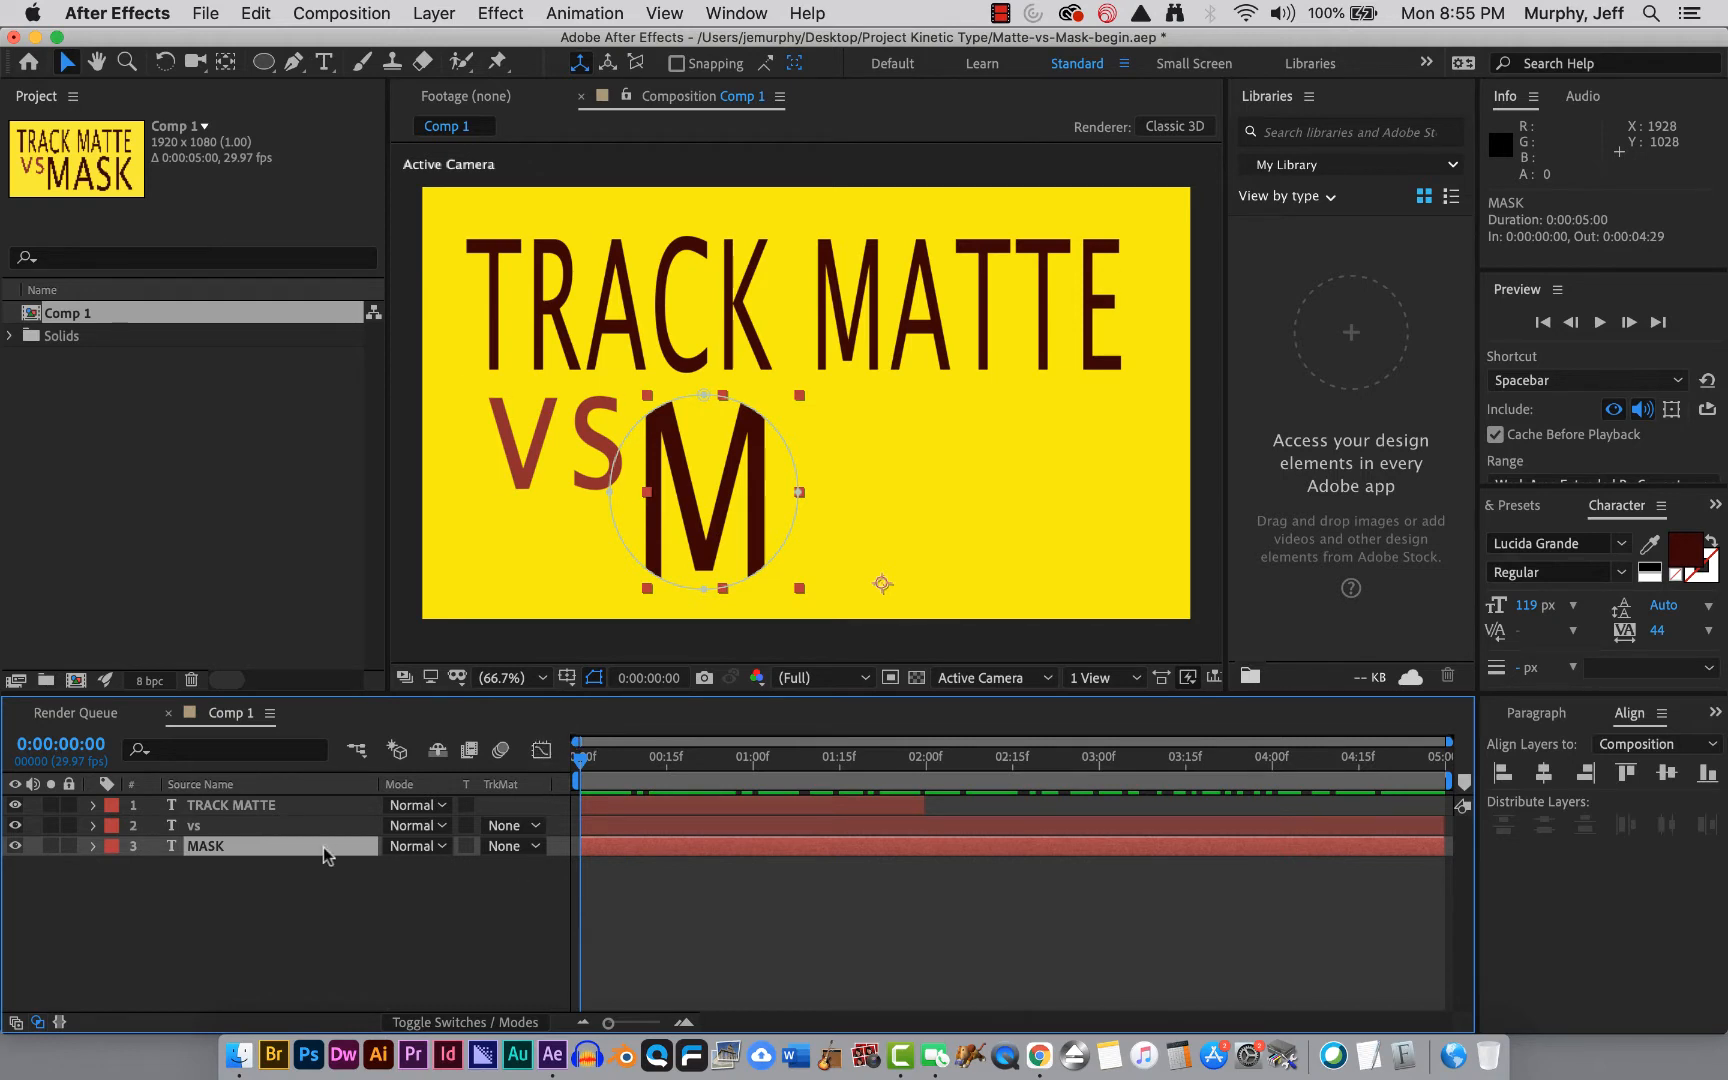
pyautogui.press('p')
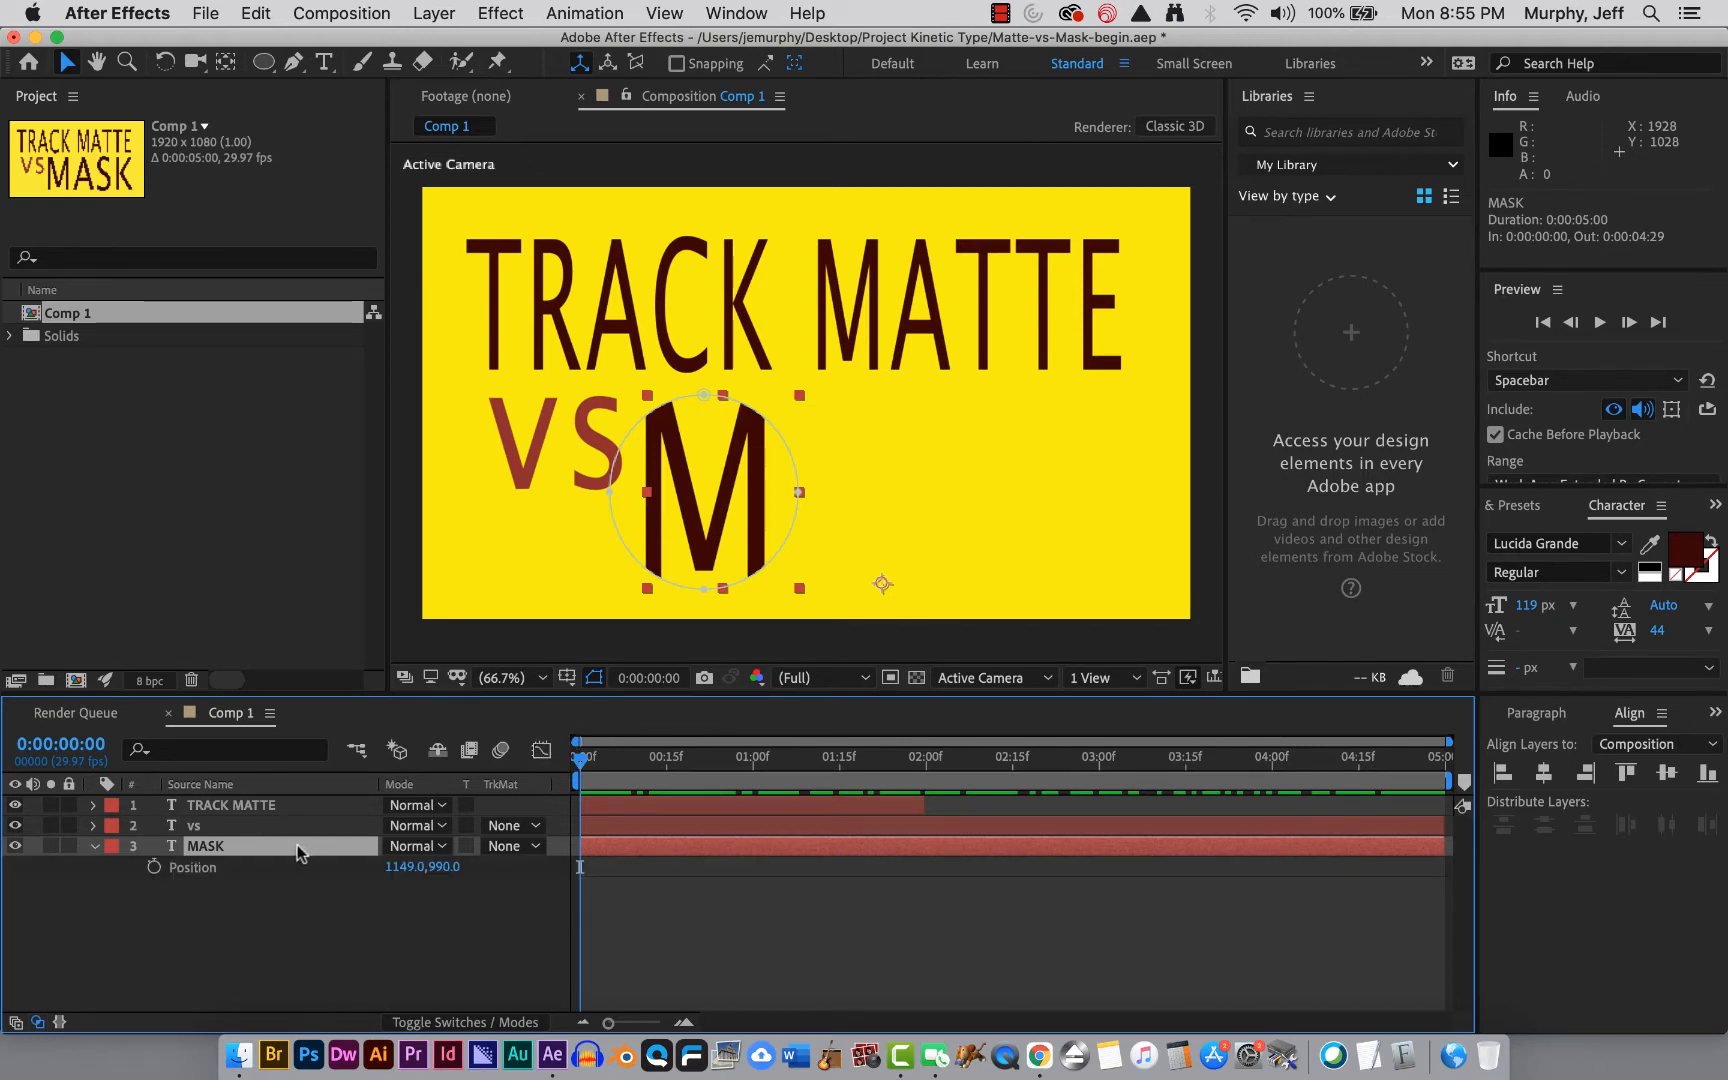
pyautogui.click(154, 867)
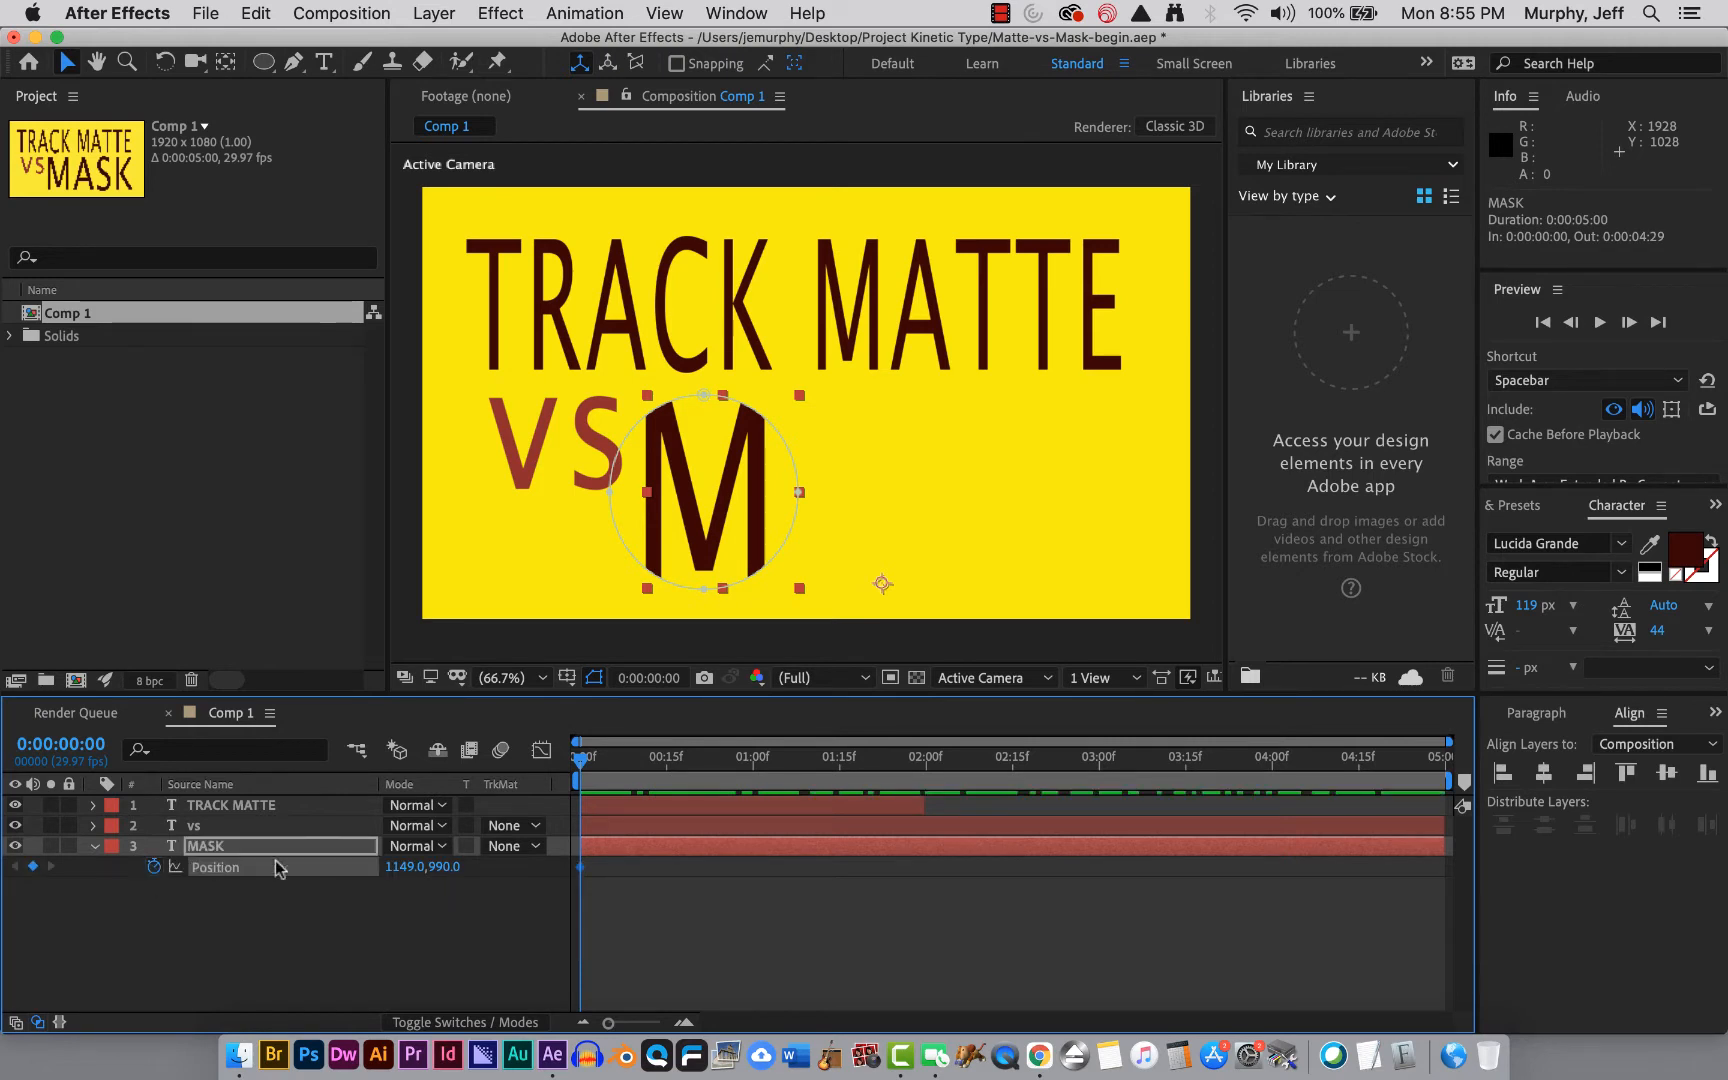
# At 0:00:03:15, set the MASK layer's Position to 1840, 990.
pyautogui.moveTo(580, 765); pyautogui.dragTo(1189, 772)
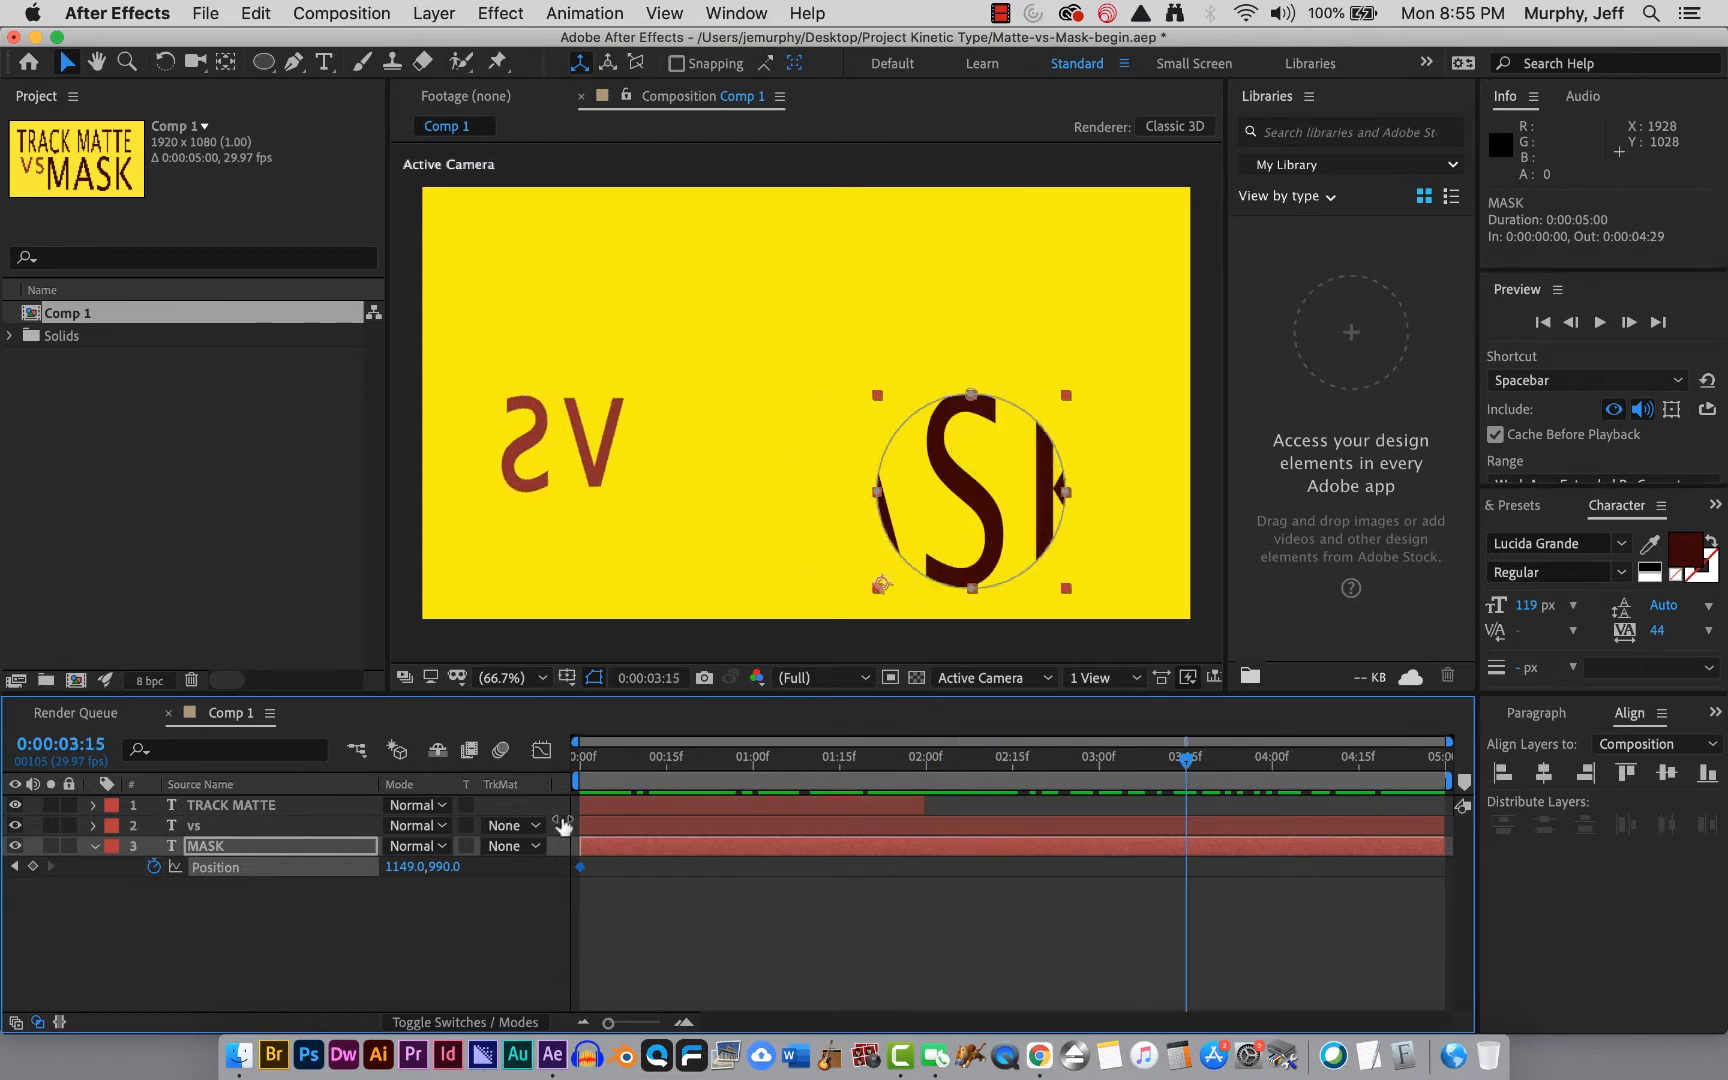
pyautogui.moveTo(403, 866); pyautogui.dragTo(1208, 846)
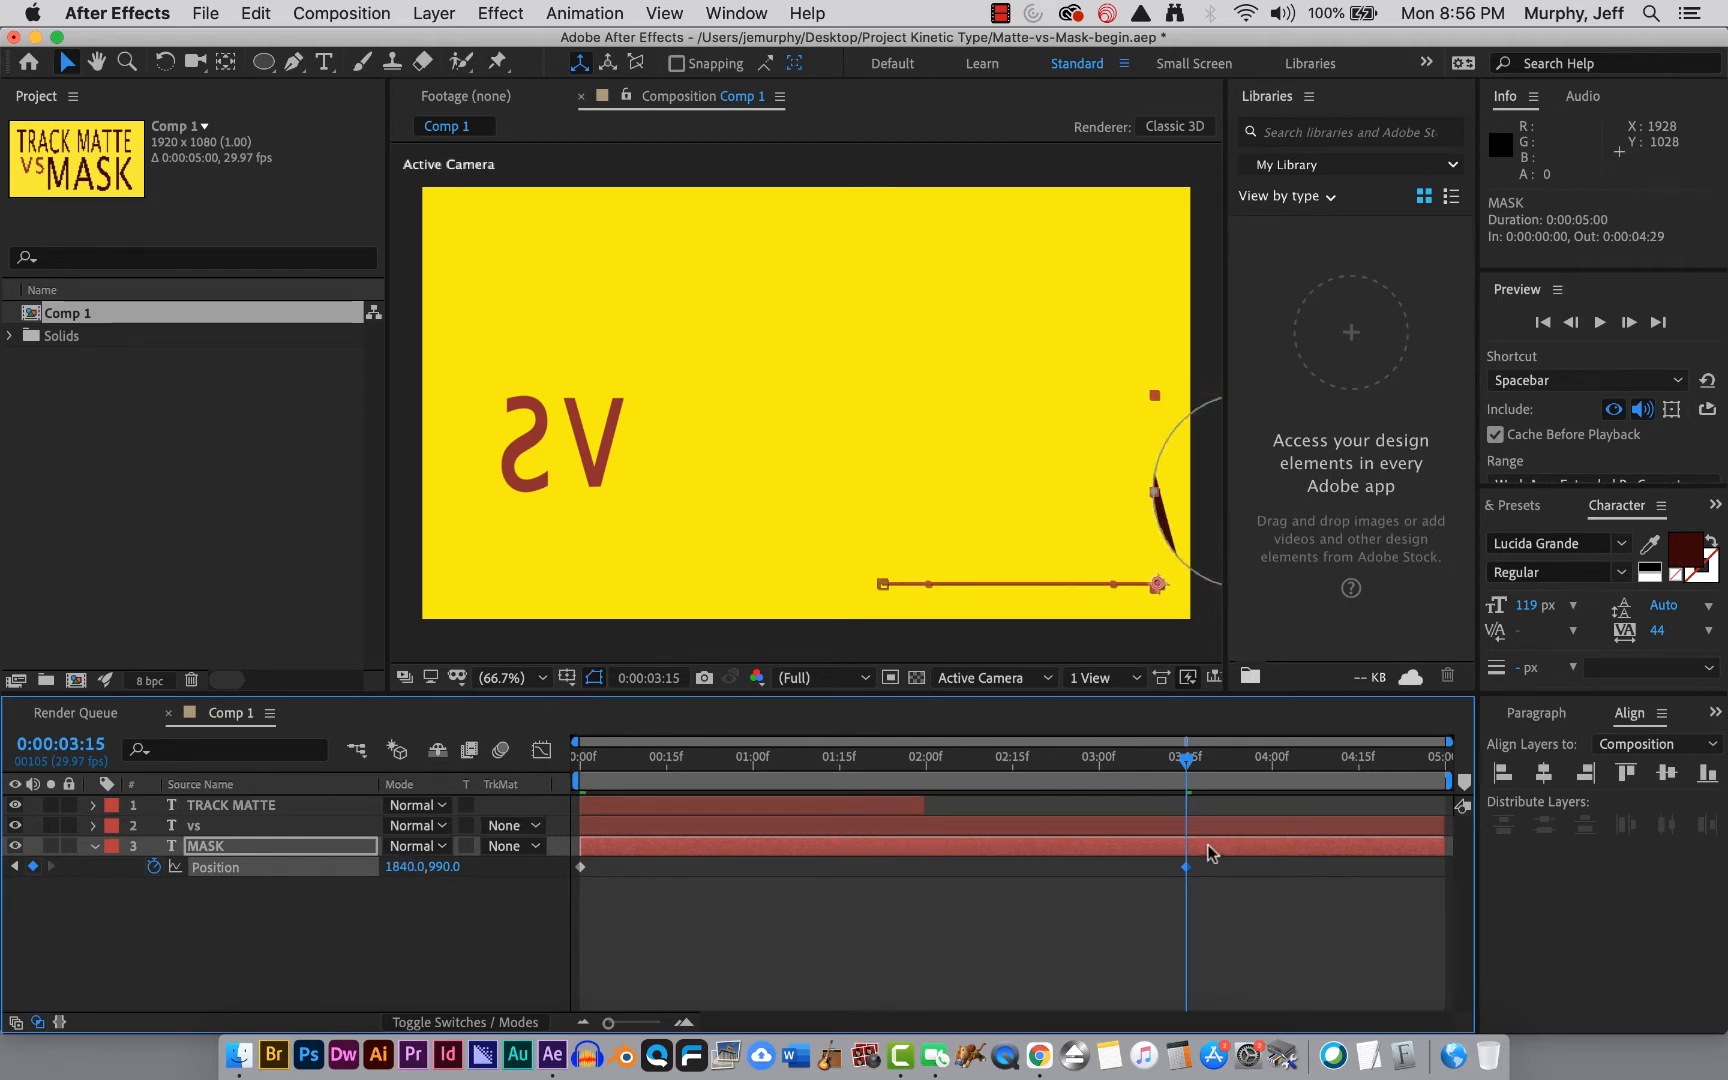
# Try raising the MASK layer at 0:00:01:29 to arc its motion path, then undo the move.
pyautogui.moveTo(1183, 760); pyautogui.dragTo(789, 885)
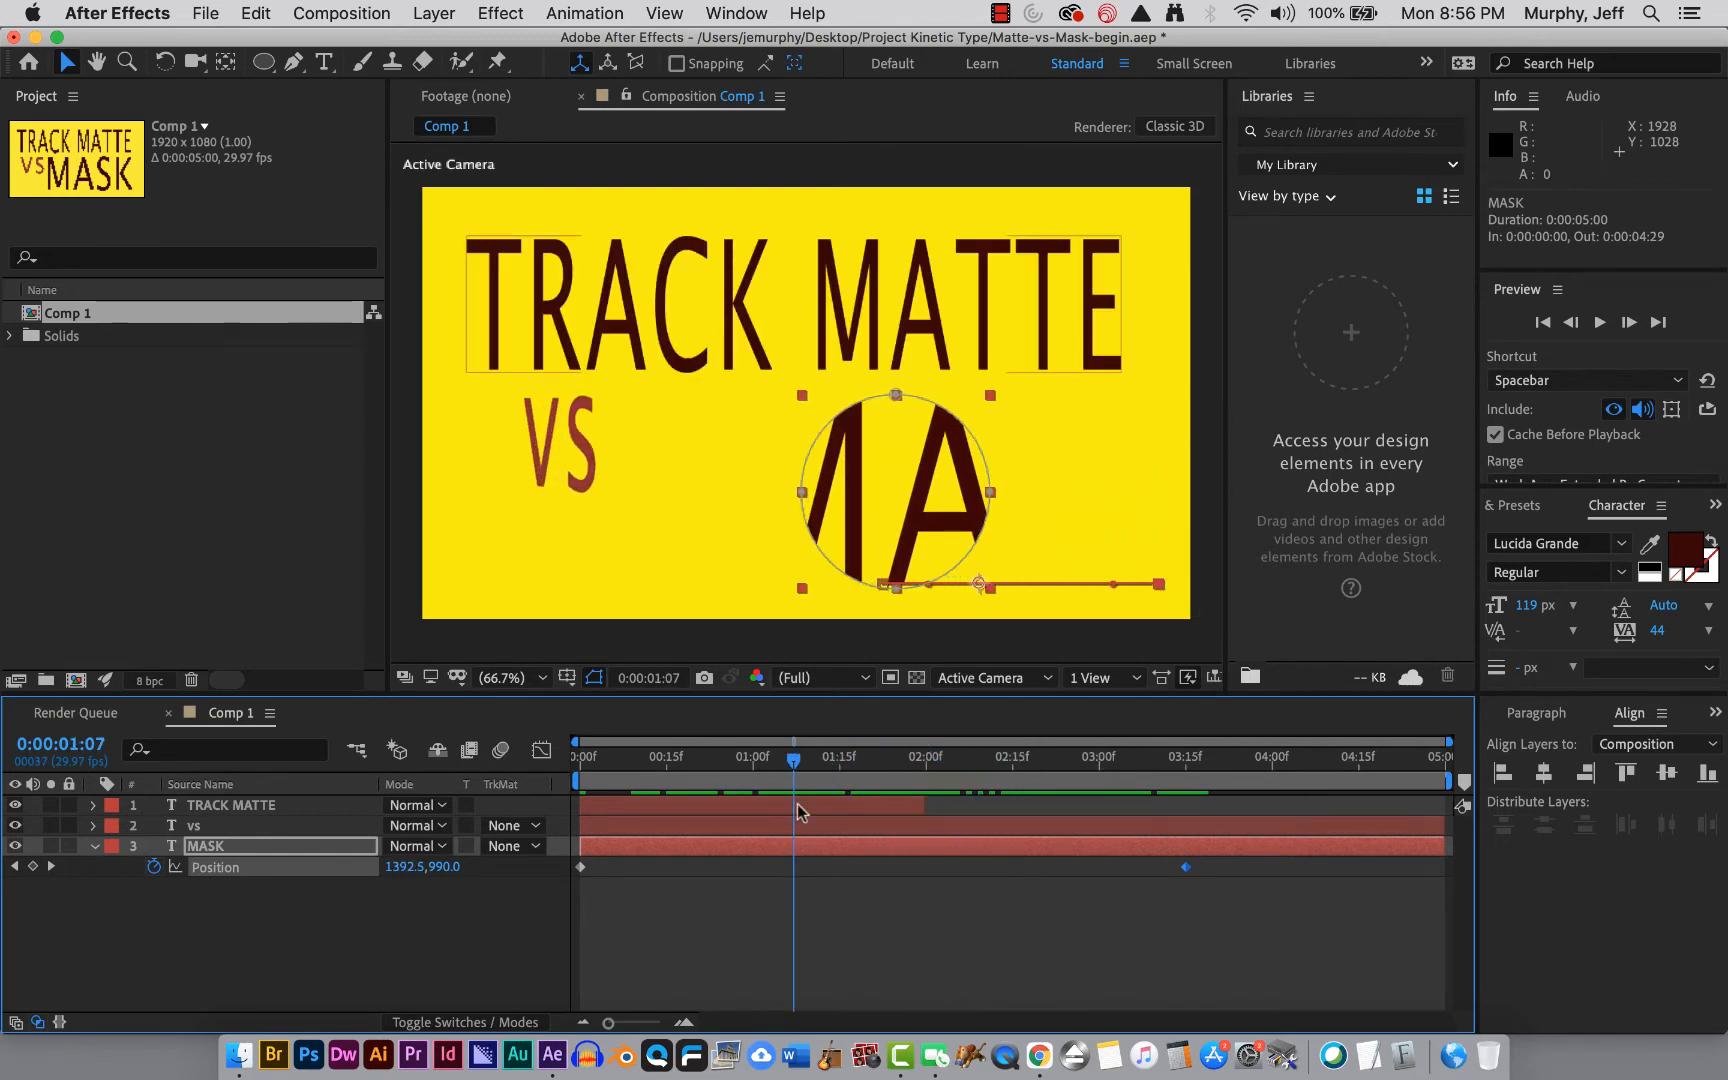
pyautogui.moveTo(795, 768); pyautogui.dragTo(921, 785)
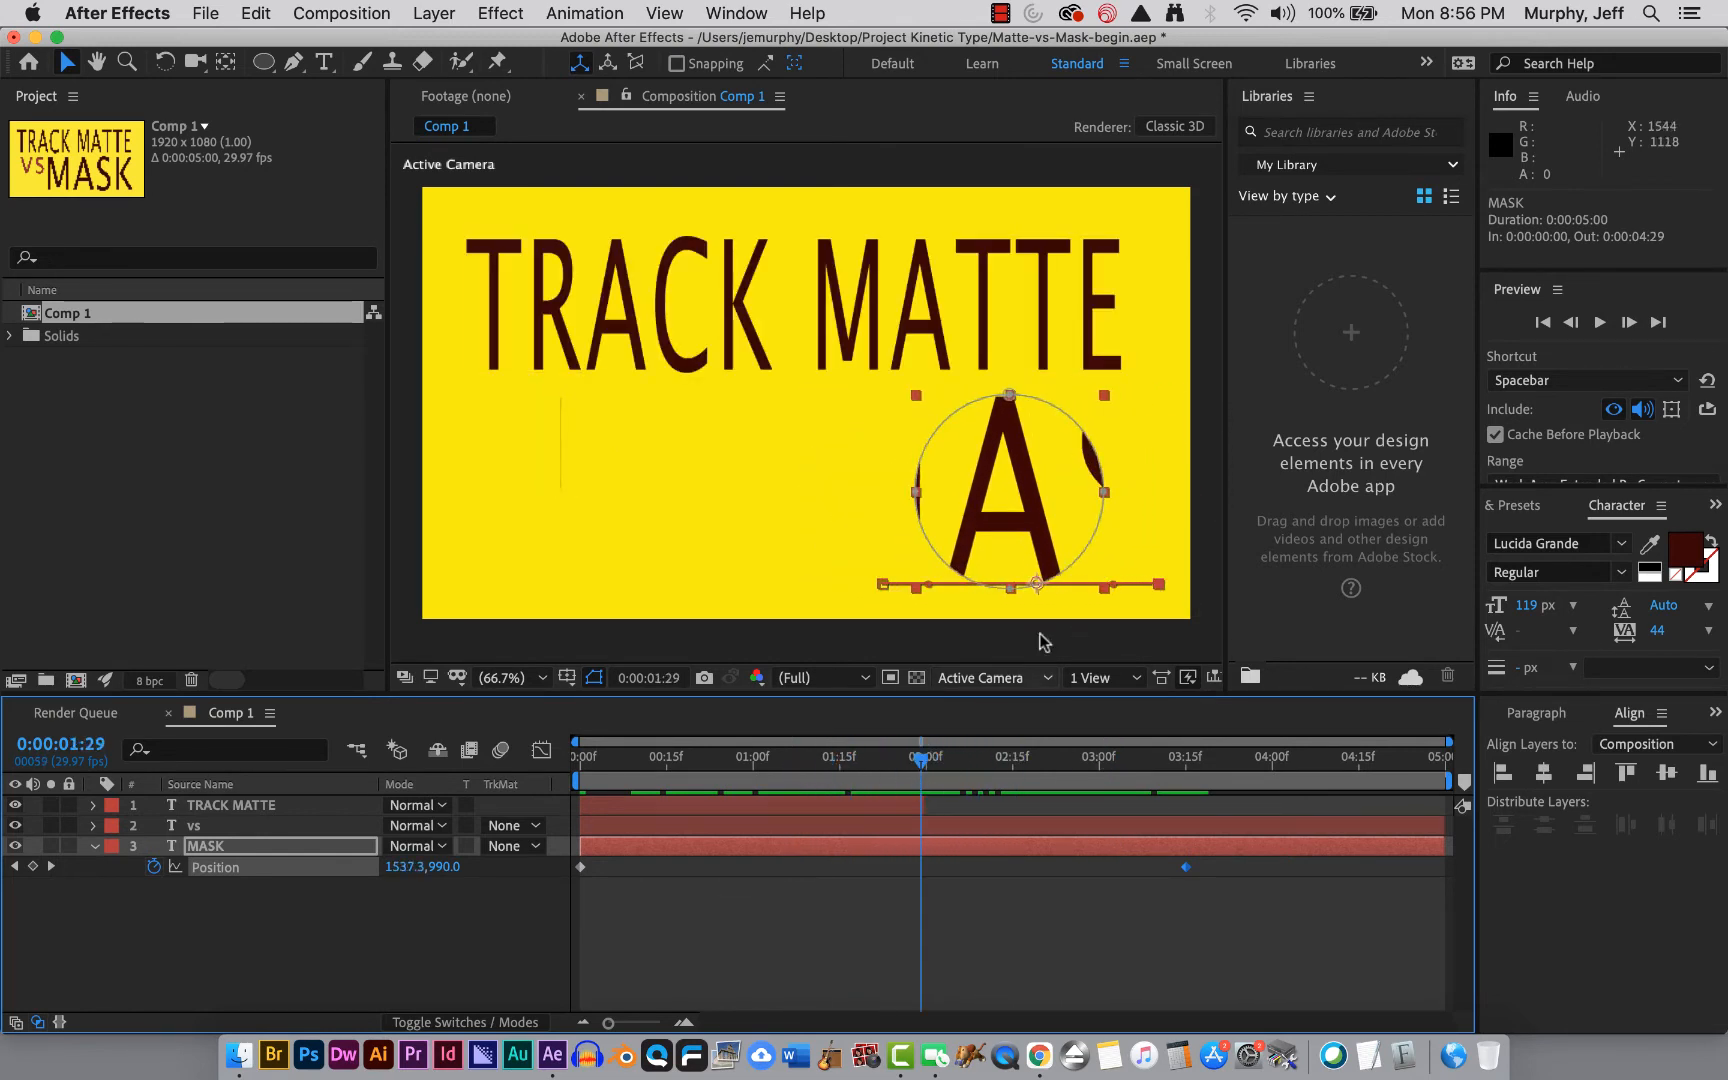
pyautogui.moveTo(1033, 585); pyautogui.dragTo(1014, 446)
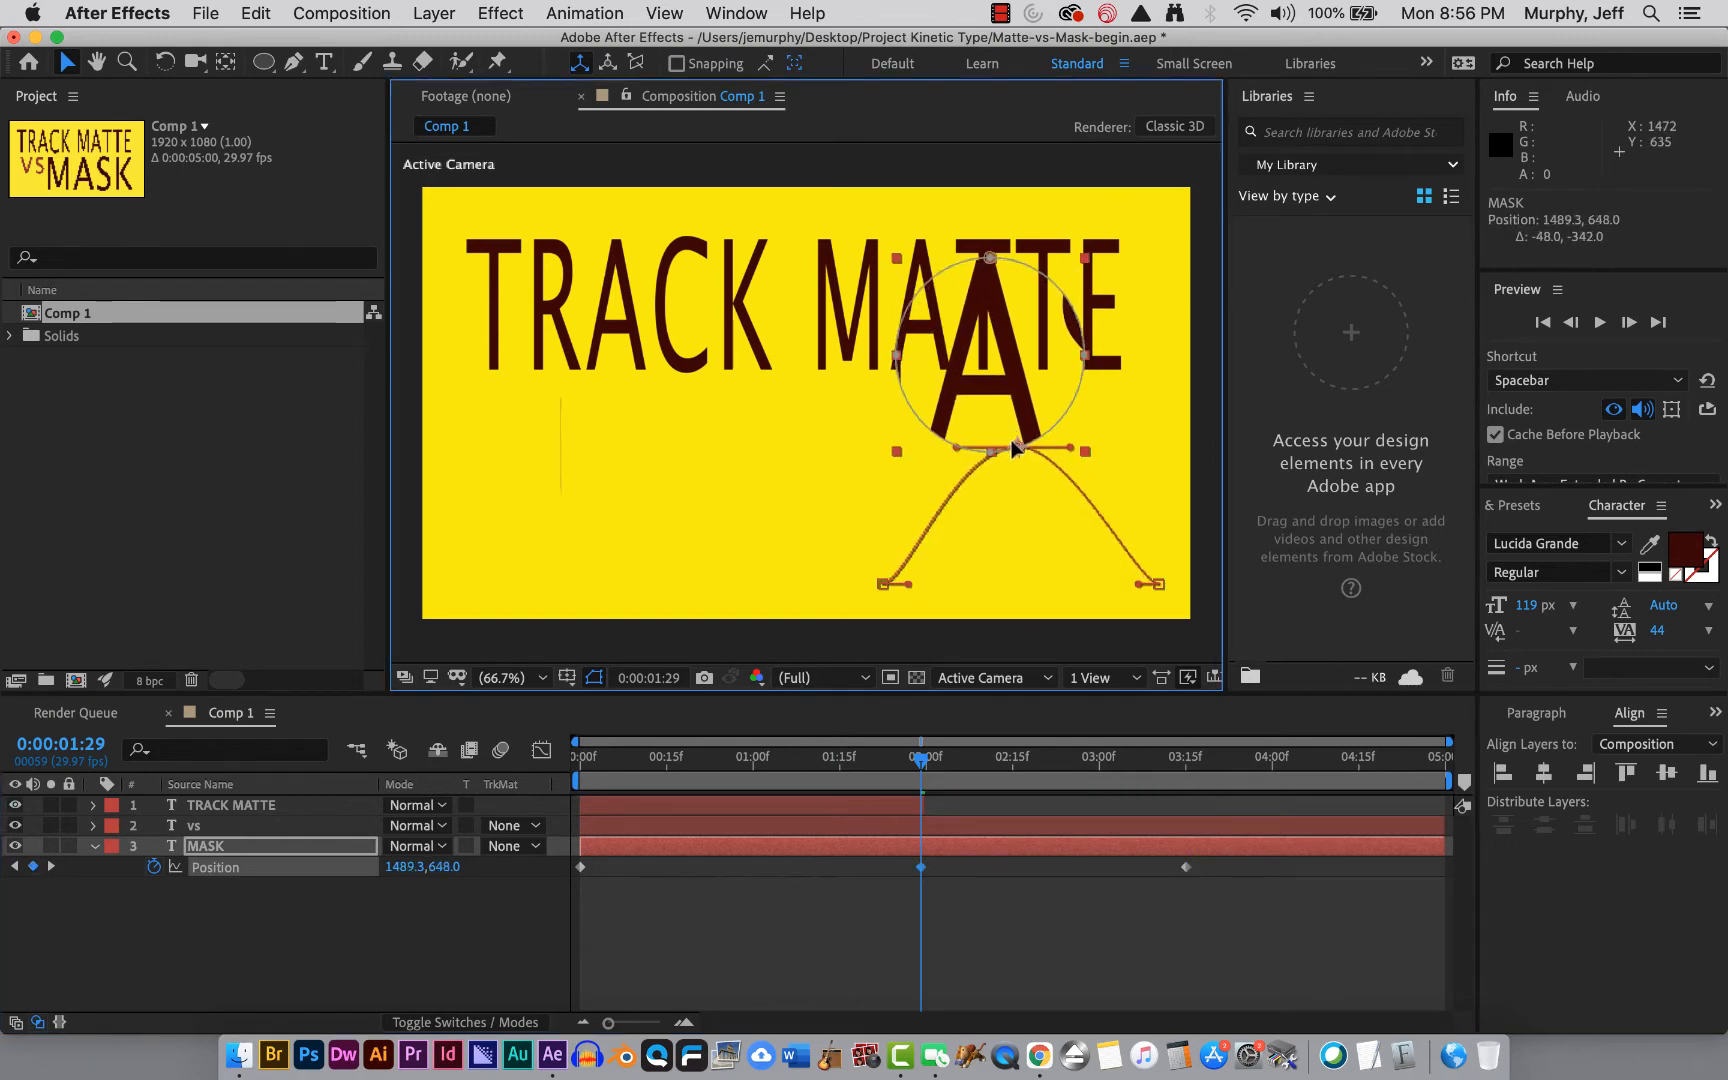
pyautogui.click(915, 765)
pyautogui.moveTo(915, 765); pyautogui.dragTo(1104, 1075)
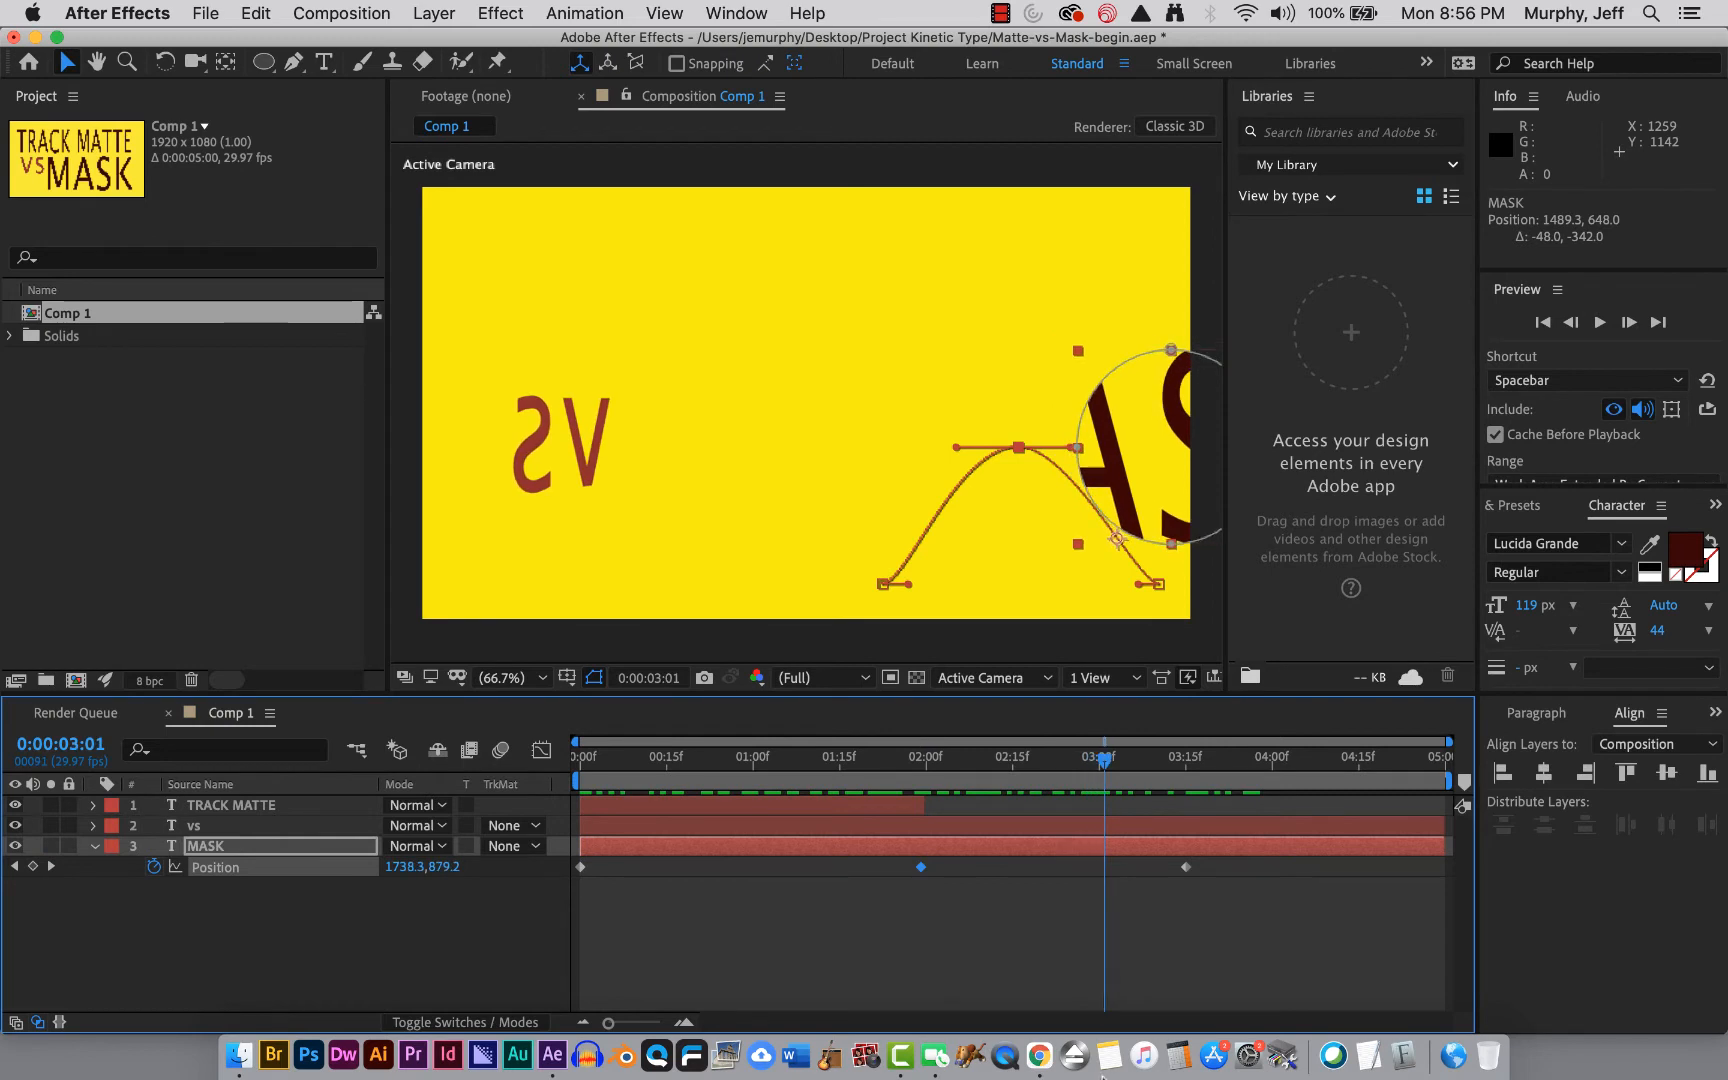
pyautogui.press('super+z')
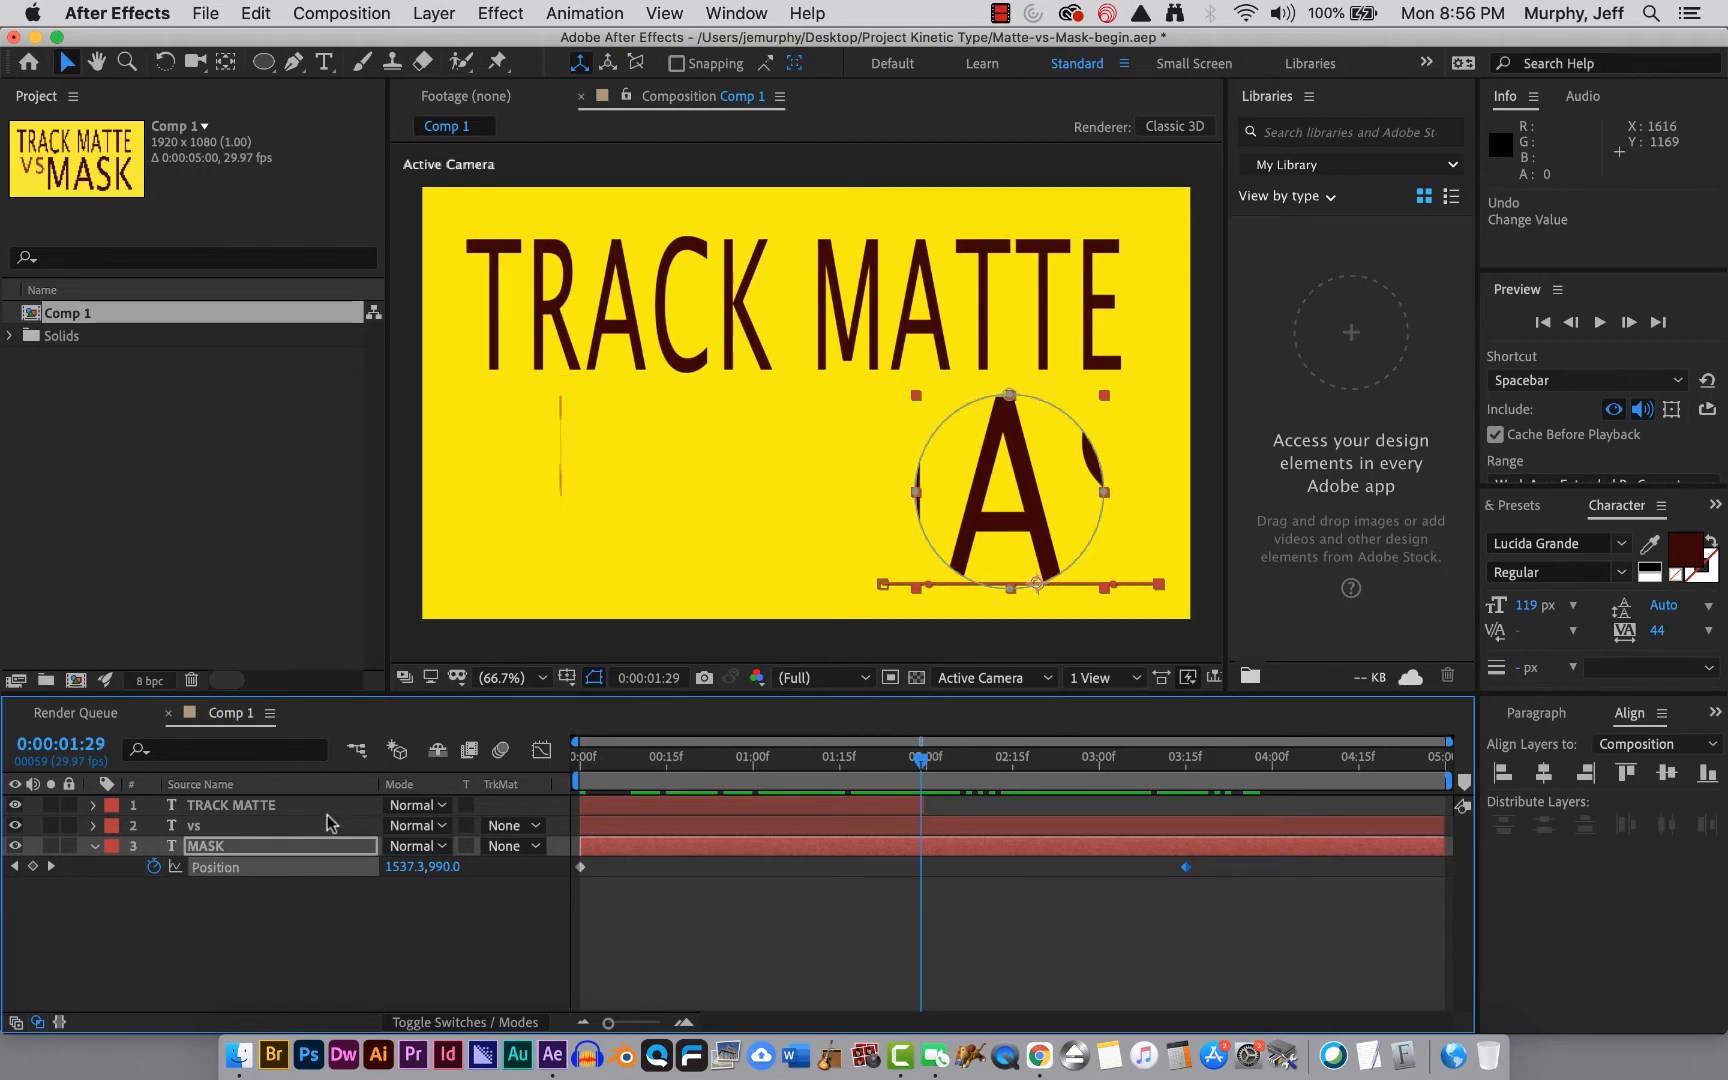
# Expand the MASK layer to show its mask and transform properties.
pyautogui.click(93, 846)
pyautogui.click(93, 846)
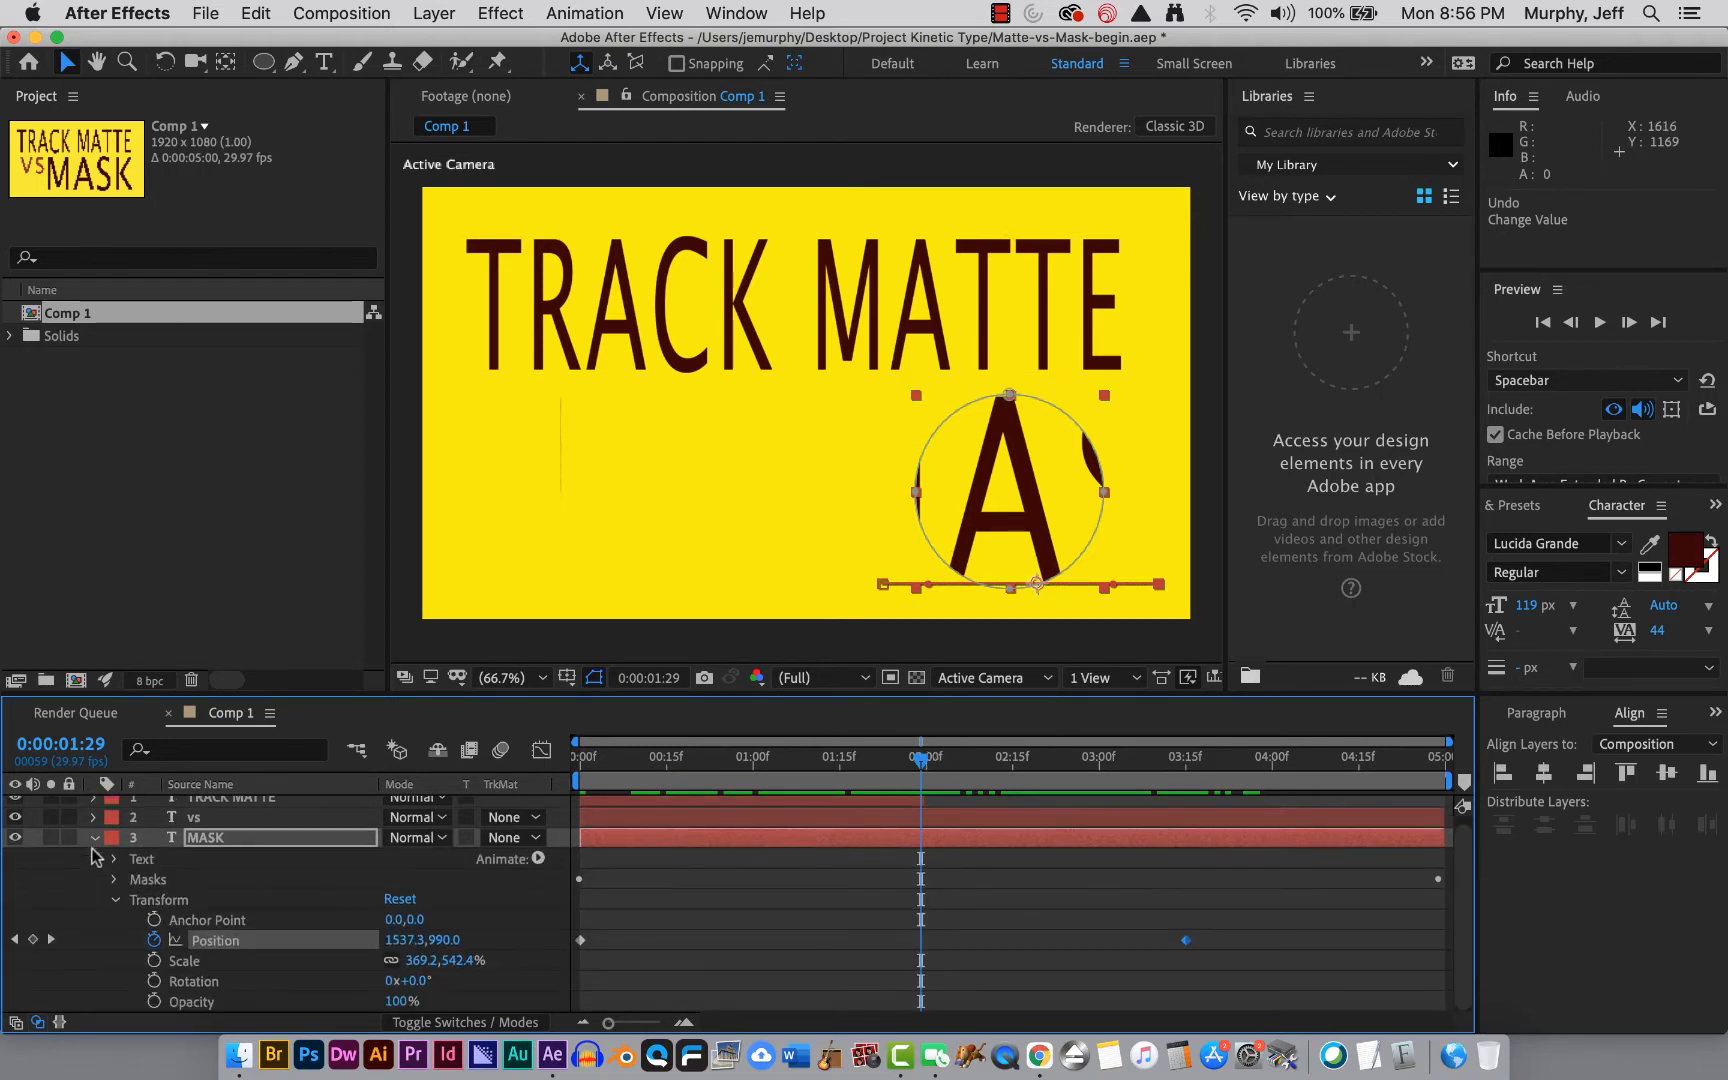
# At 0:00:01:29, open Mask 1 on the MASK layer and pull its left vertex outward into a teardrop, adding a Mask Path keyframe.
pyautogui.click(115, 901)
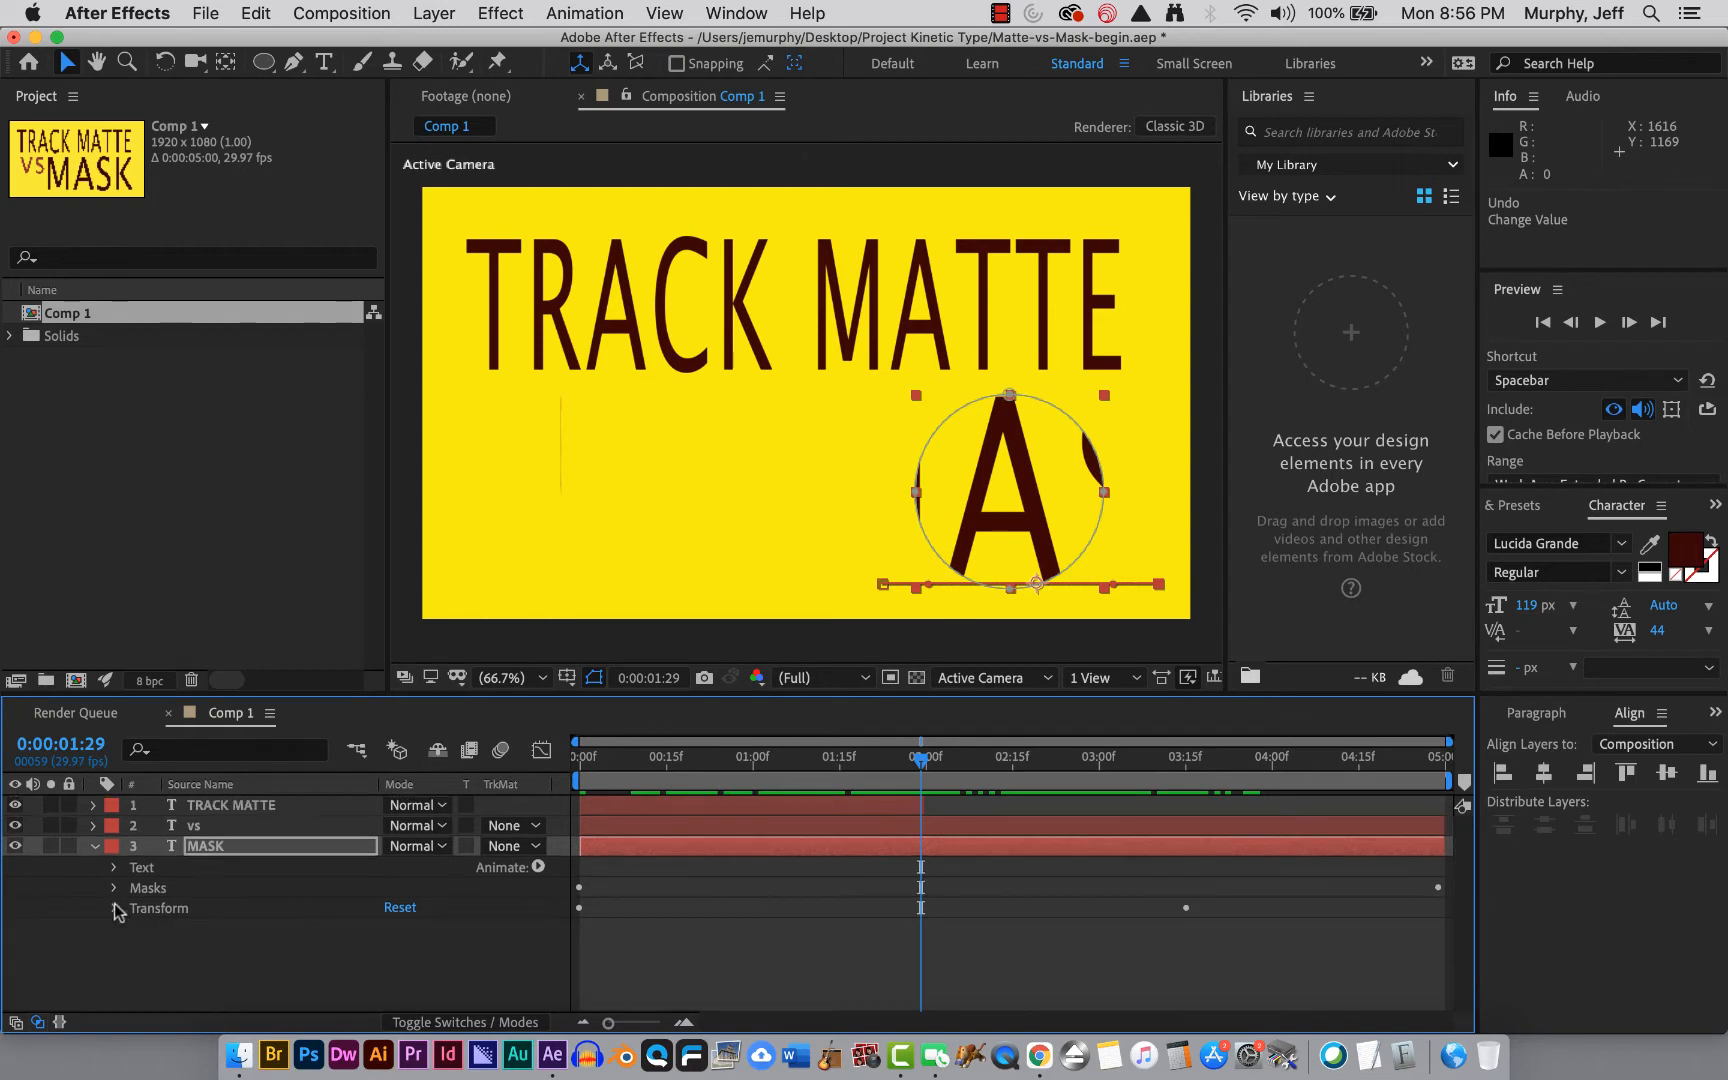
pyautogui.click(114, 888)
pyautogui.click(136, 908)
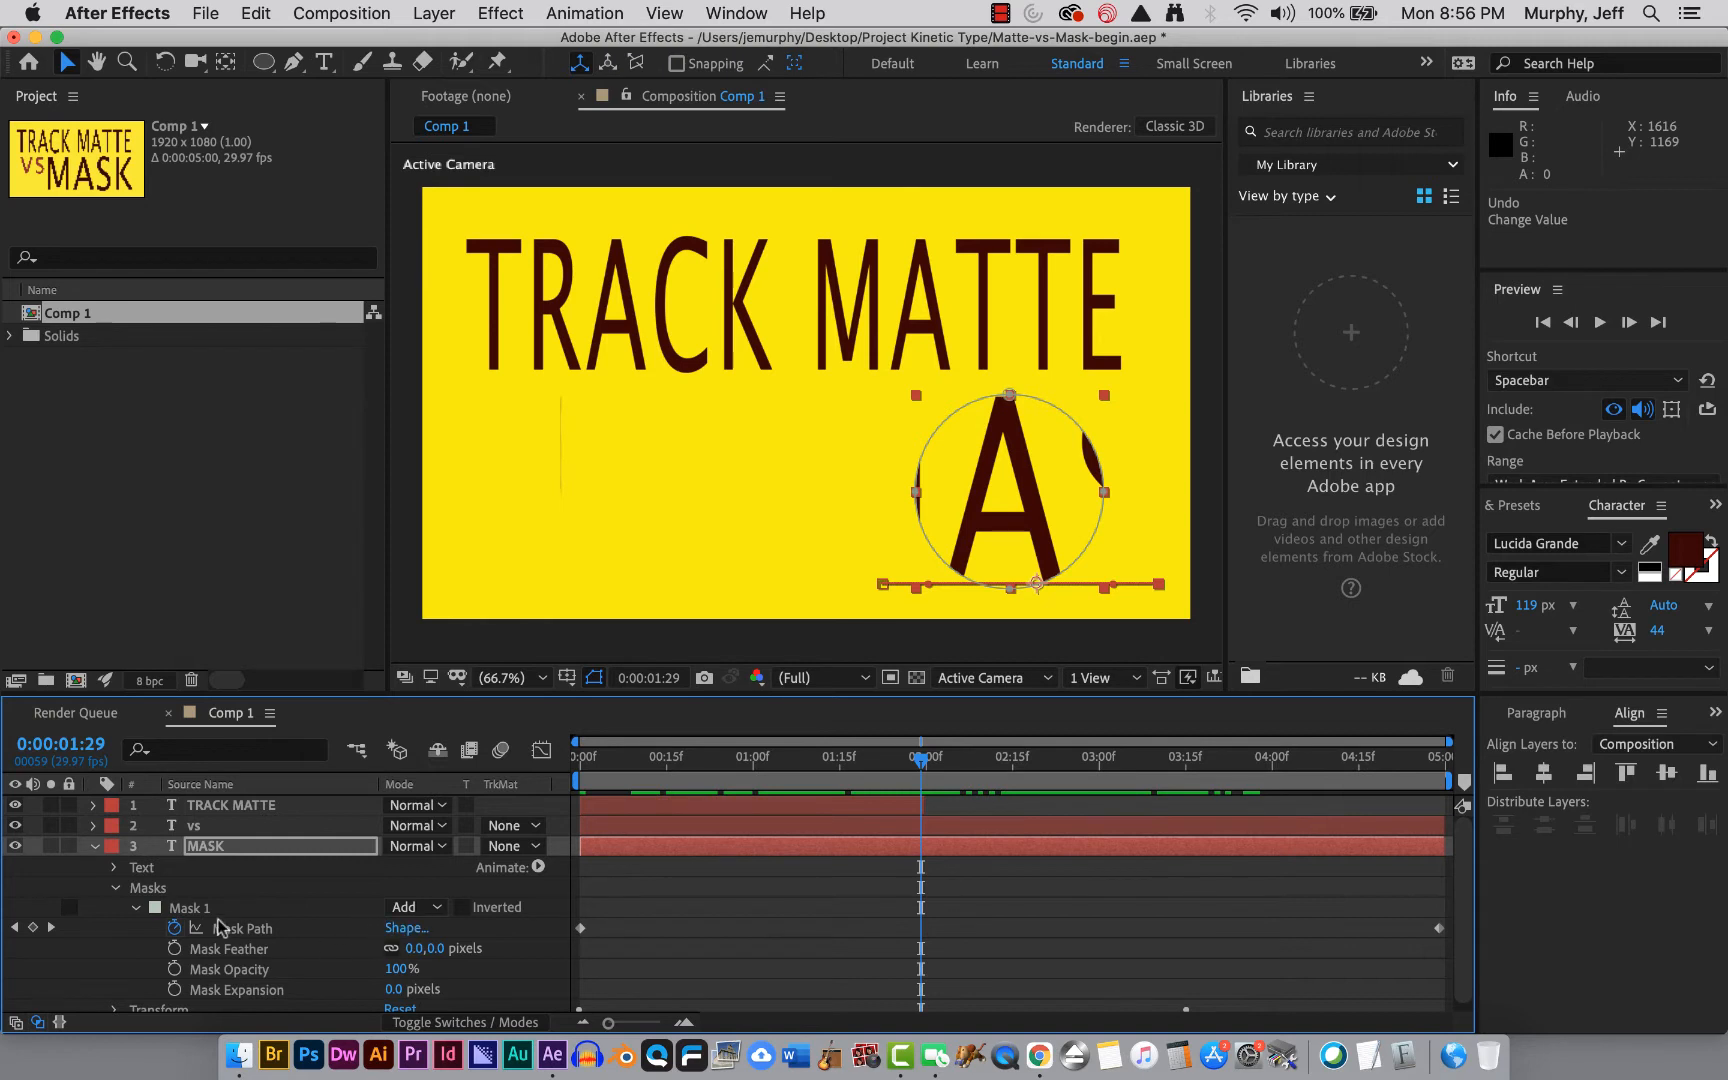
pyautogui.click(189, 910)
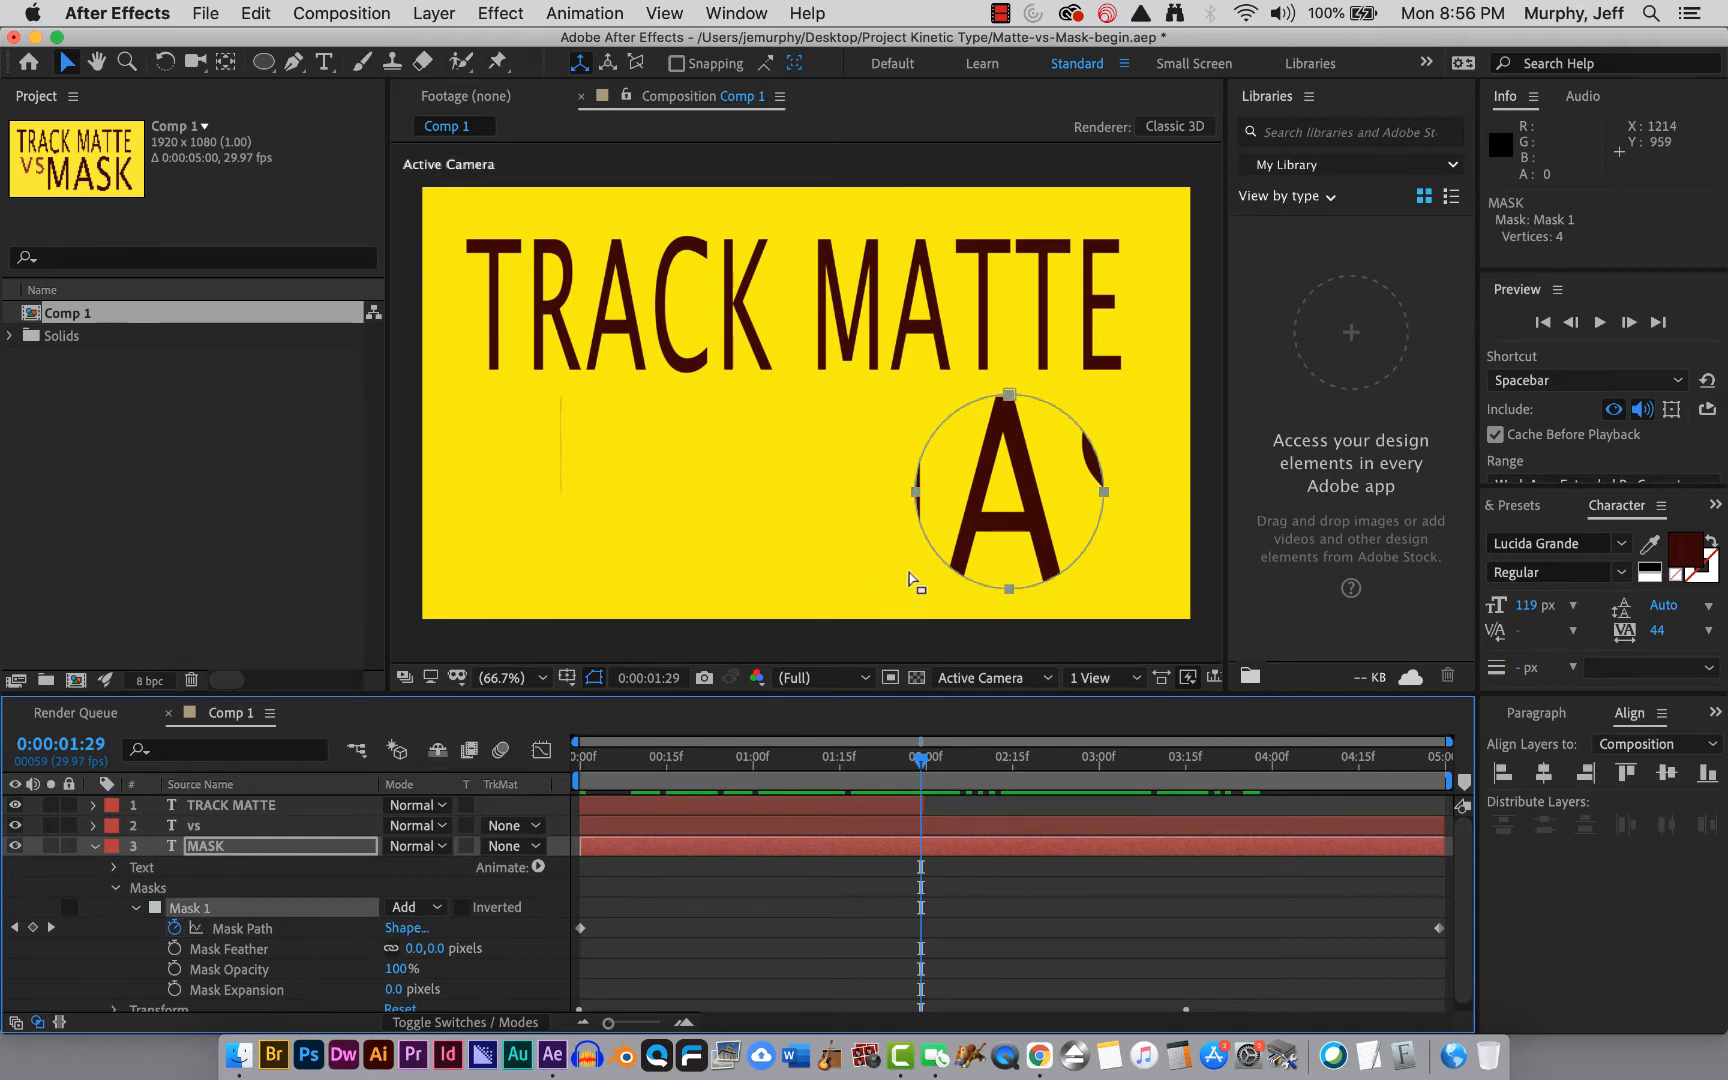
pyautogui.moveTo(920, 758)
pyautogui.mouseDown()
pyautogui.moveTo(840, 762)
pyautogui.moveTo(948, 778)
pyautogui.moveTo(916, 778)
pyautogui.mouseUp()
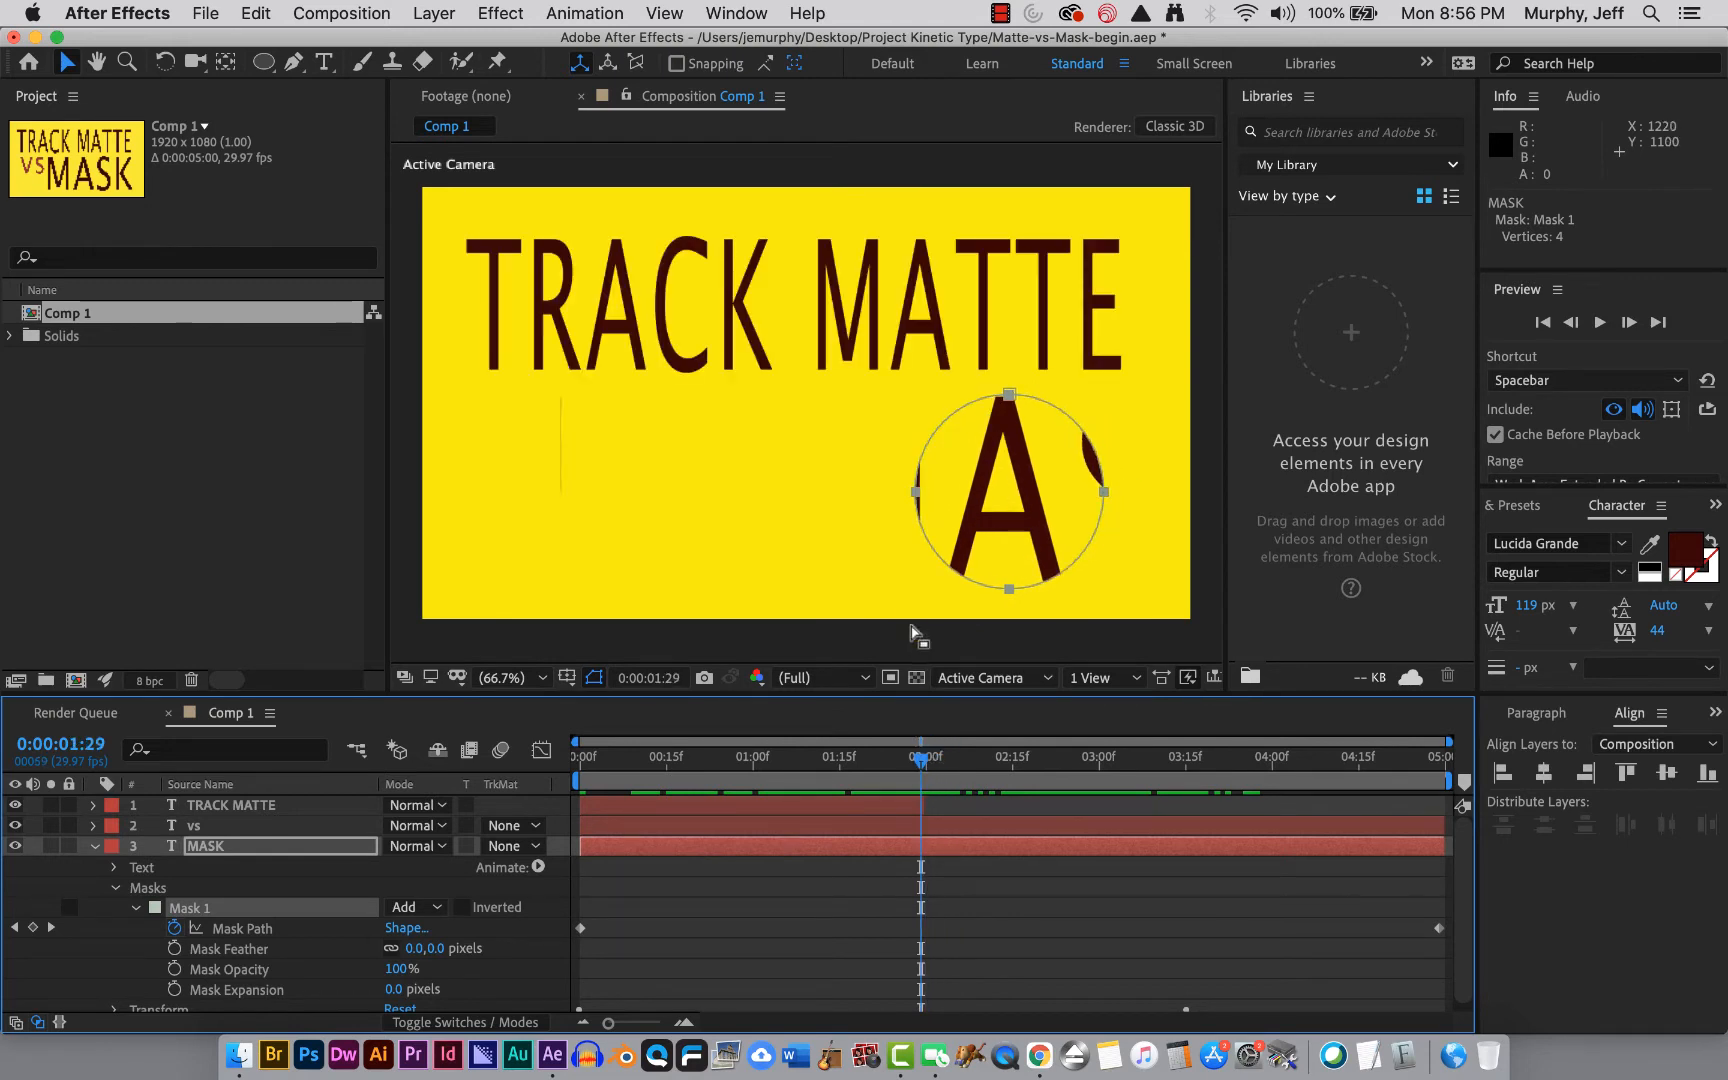
pyautogui.click(915, 493)
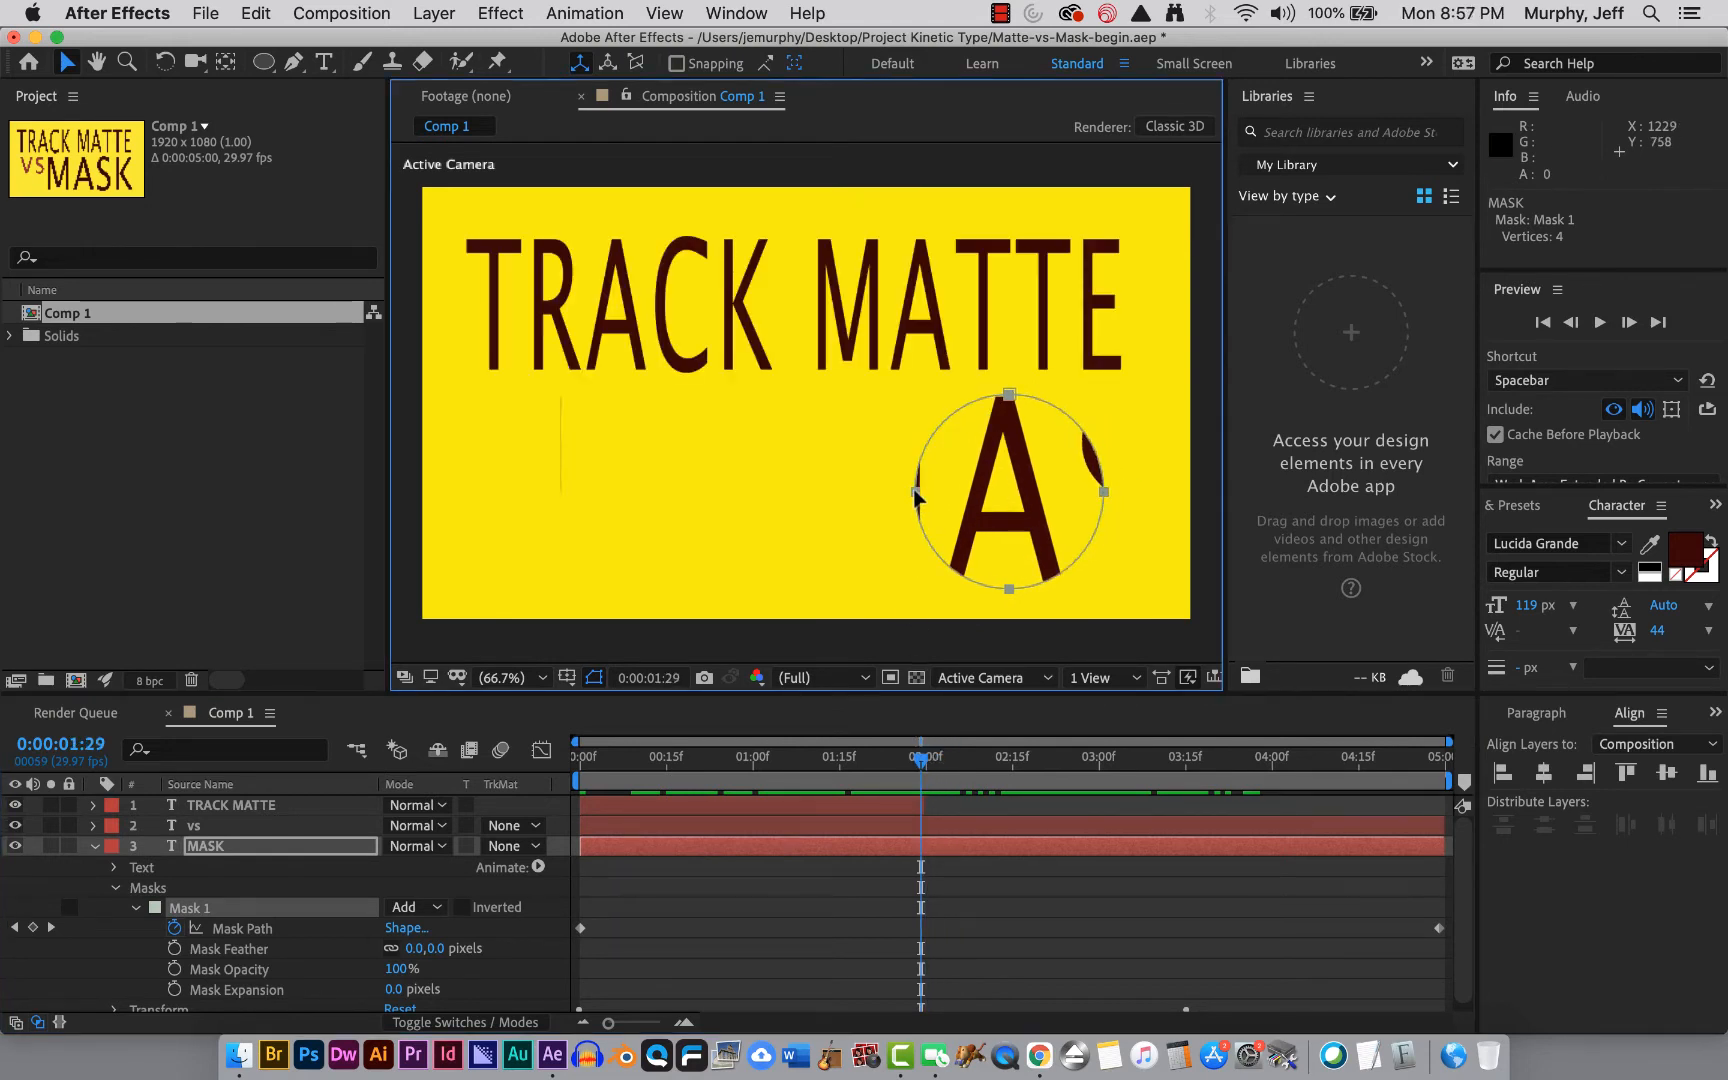
pyautogui.click(282, 929)
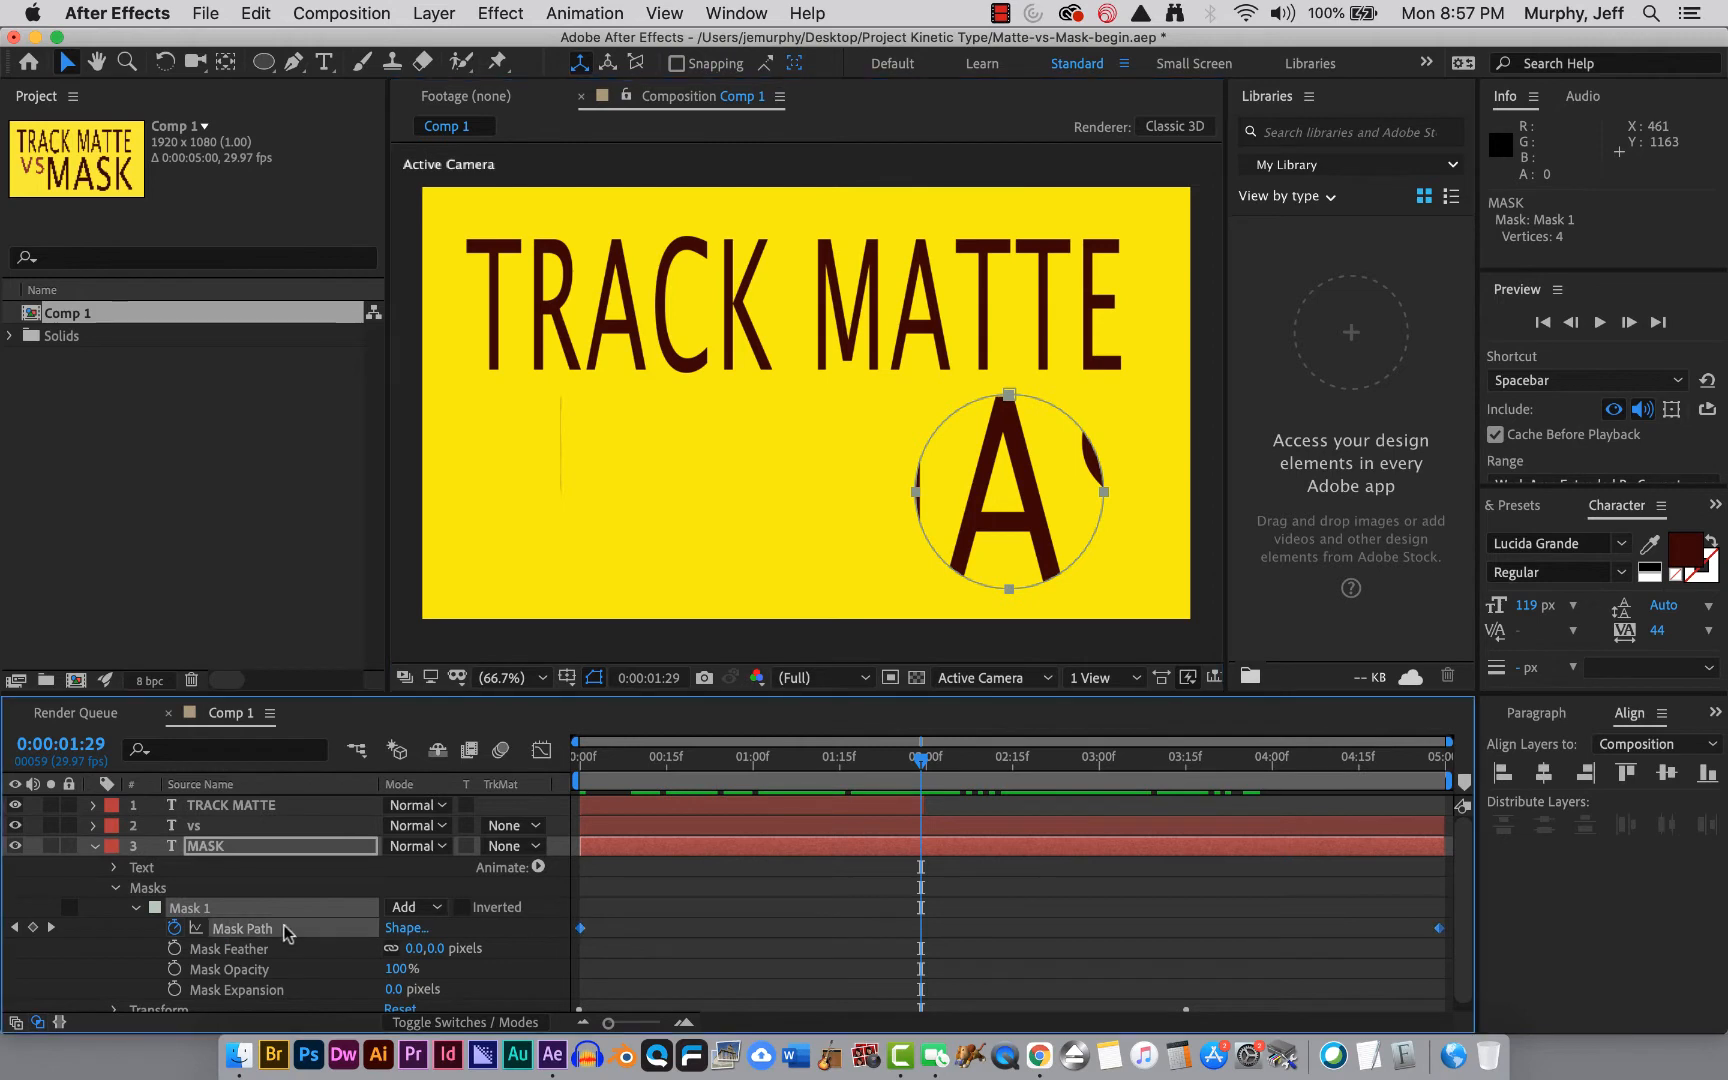
pyautogui.moveTo(916, 493); pyautogui.dragTo(917, 497)
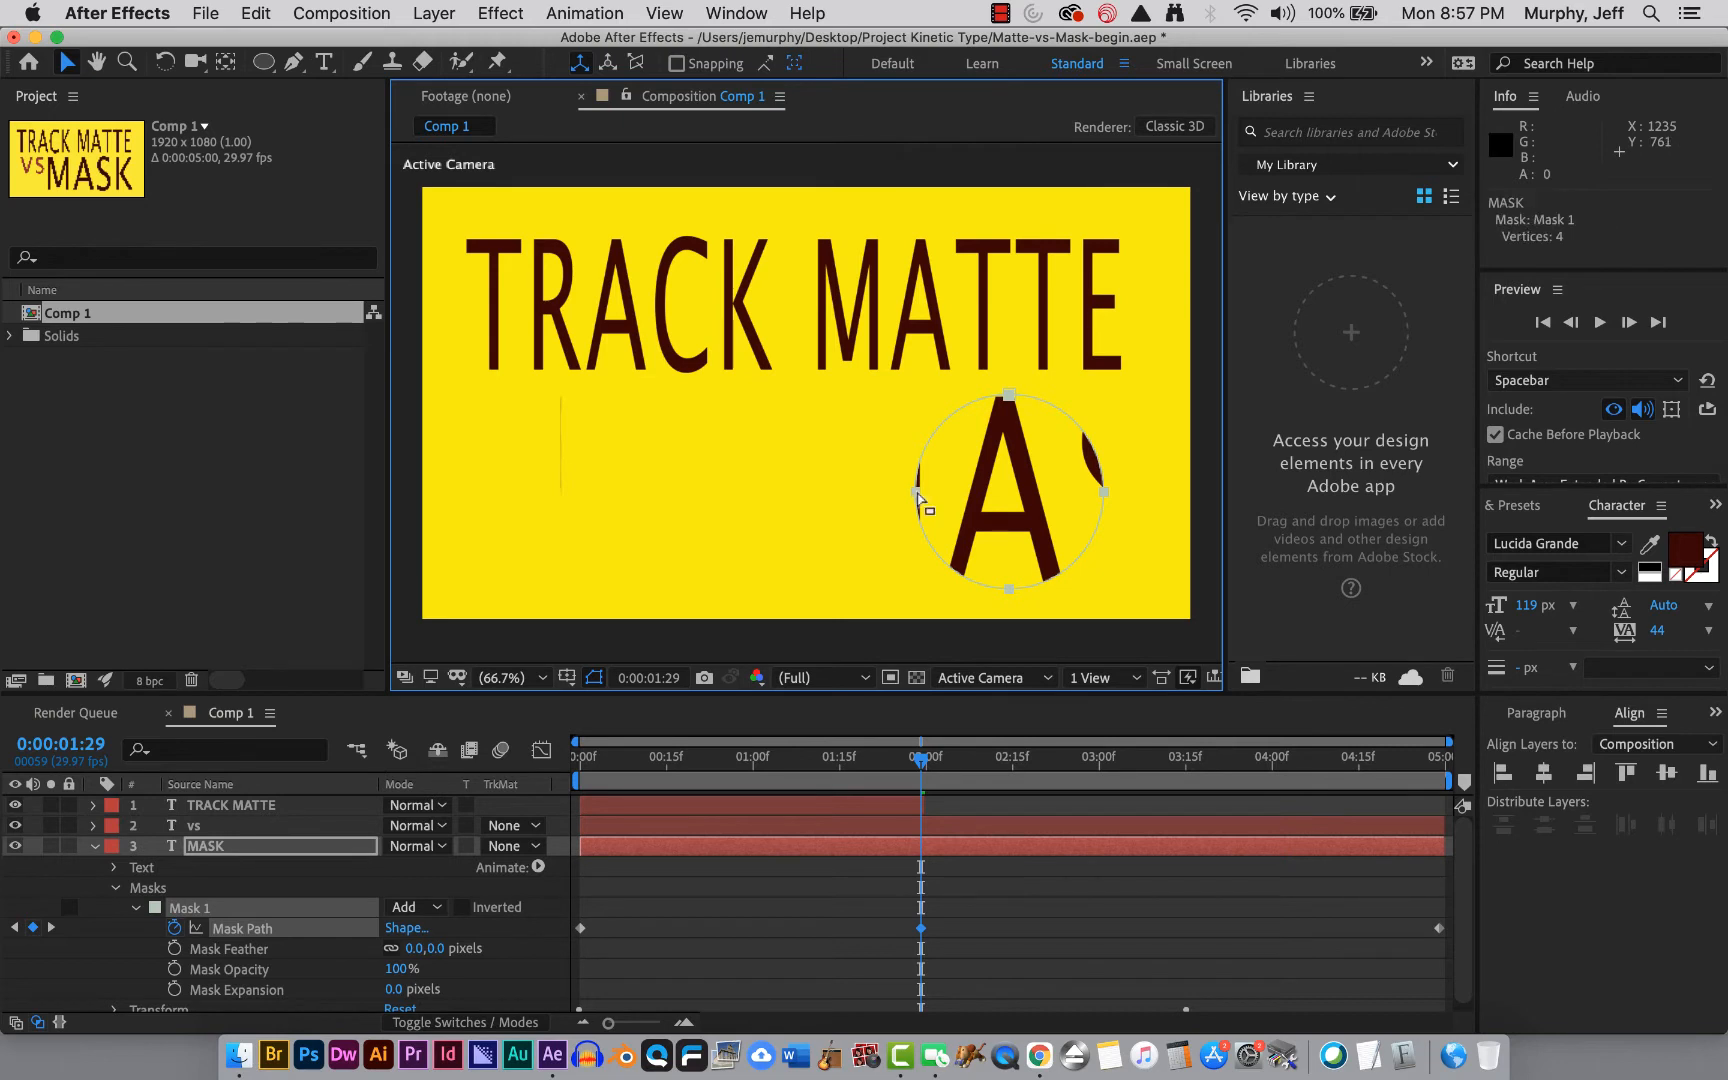
pyautogui.click(241, 929)
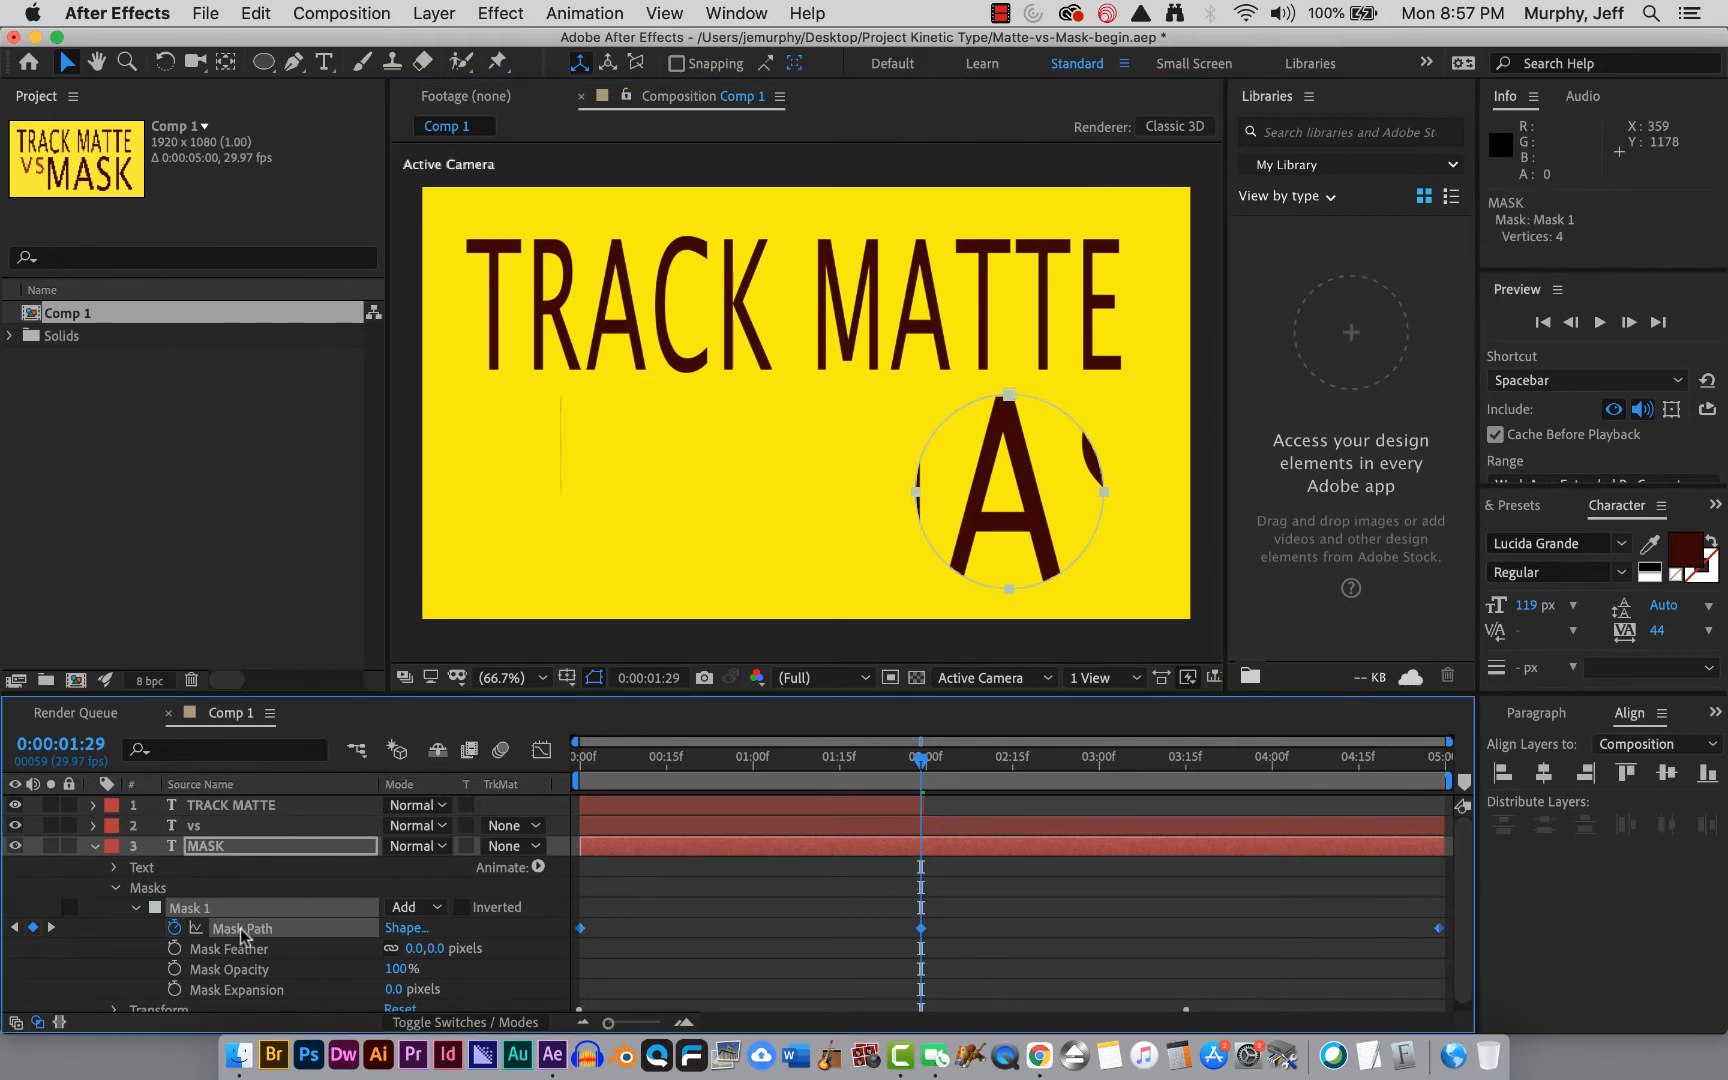
pyautogui.click(916, 497)
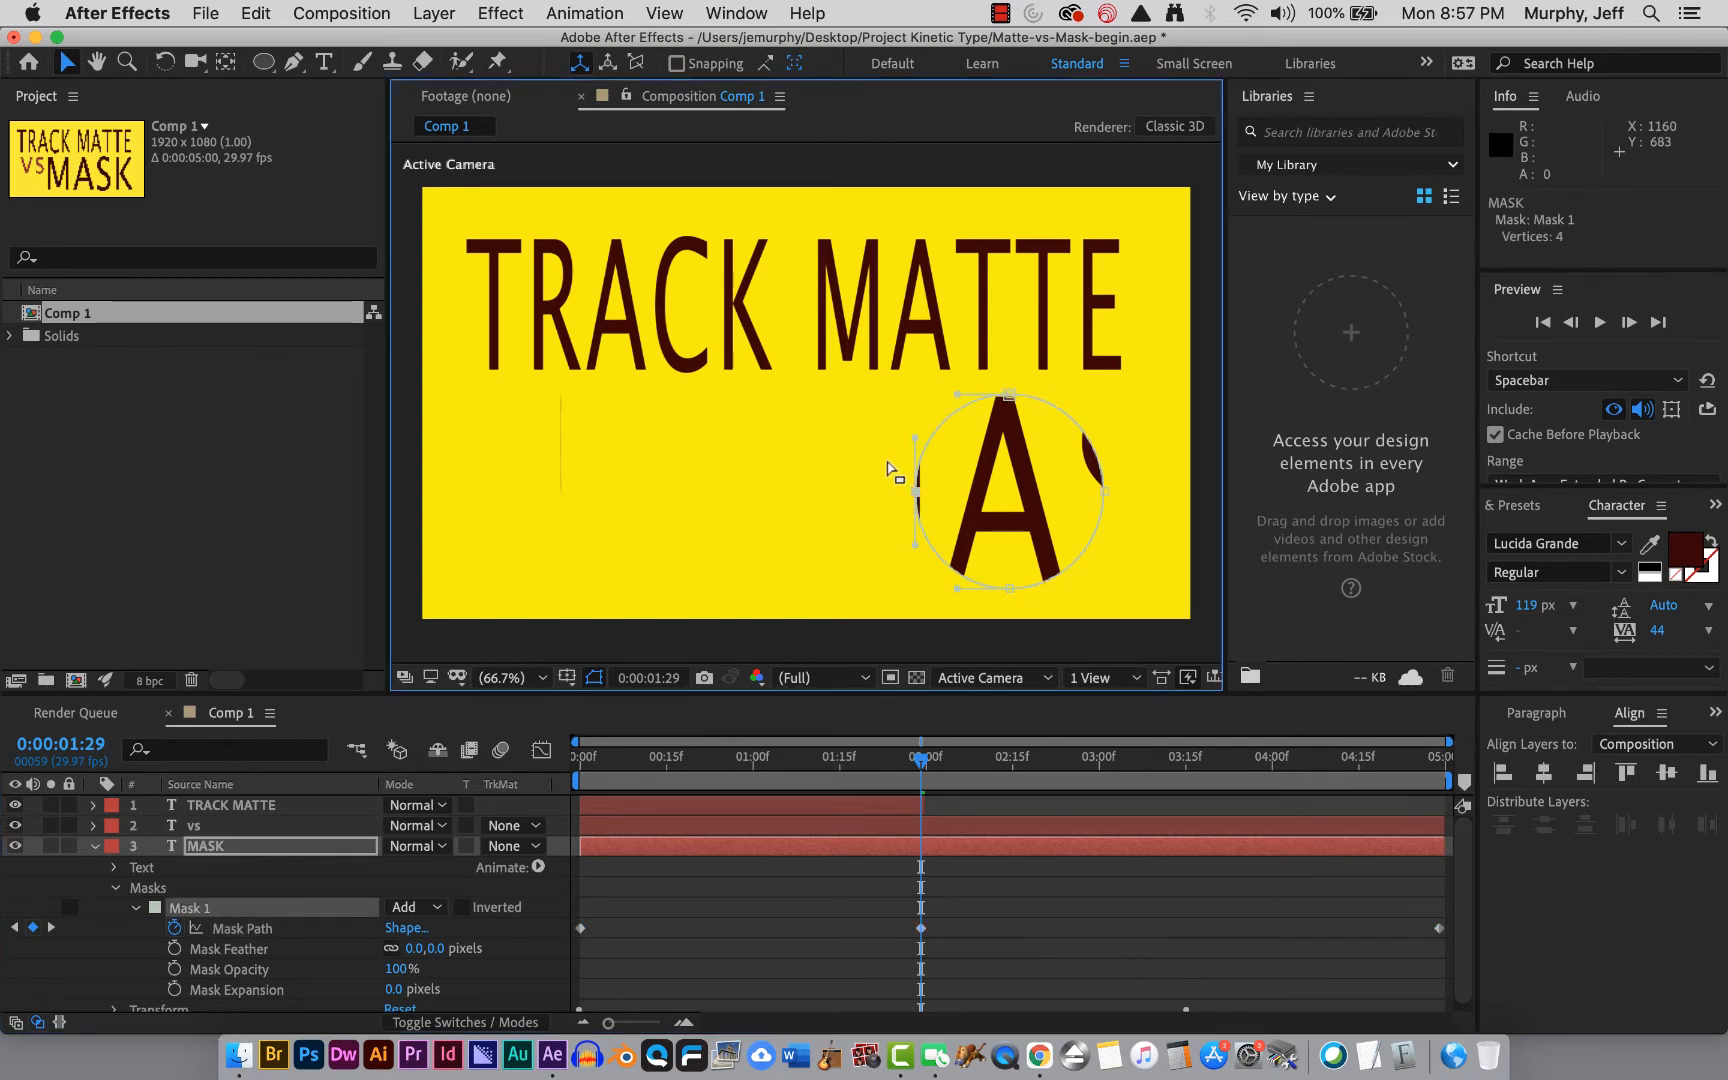
pyautogui.click(902, 470)
pyautogui.click(910, 491)
pyautogui.moveTo(918, 497)
pyautogui.mouseDown()
pyautogui.moveTo(797, 495)
pyautogui.moveTo(850, 470)
pyautogui.moveTo(903, 493)
pyautogui.mouseUp()
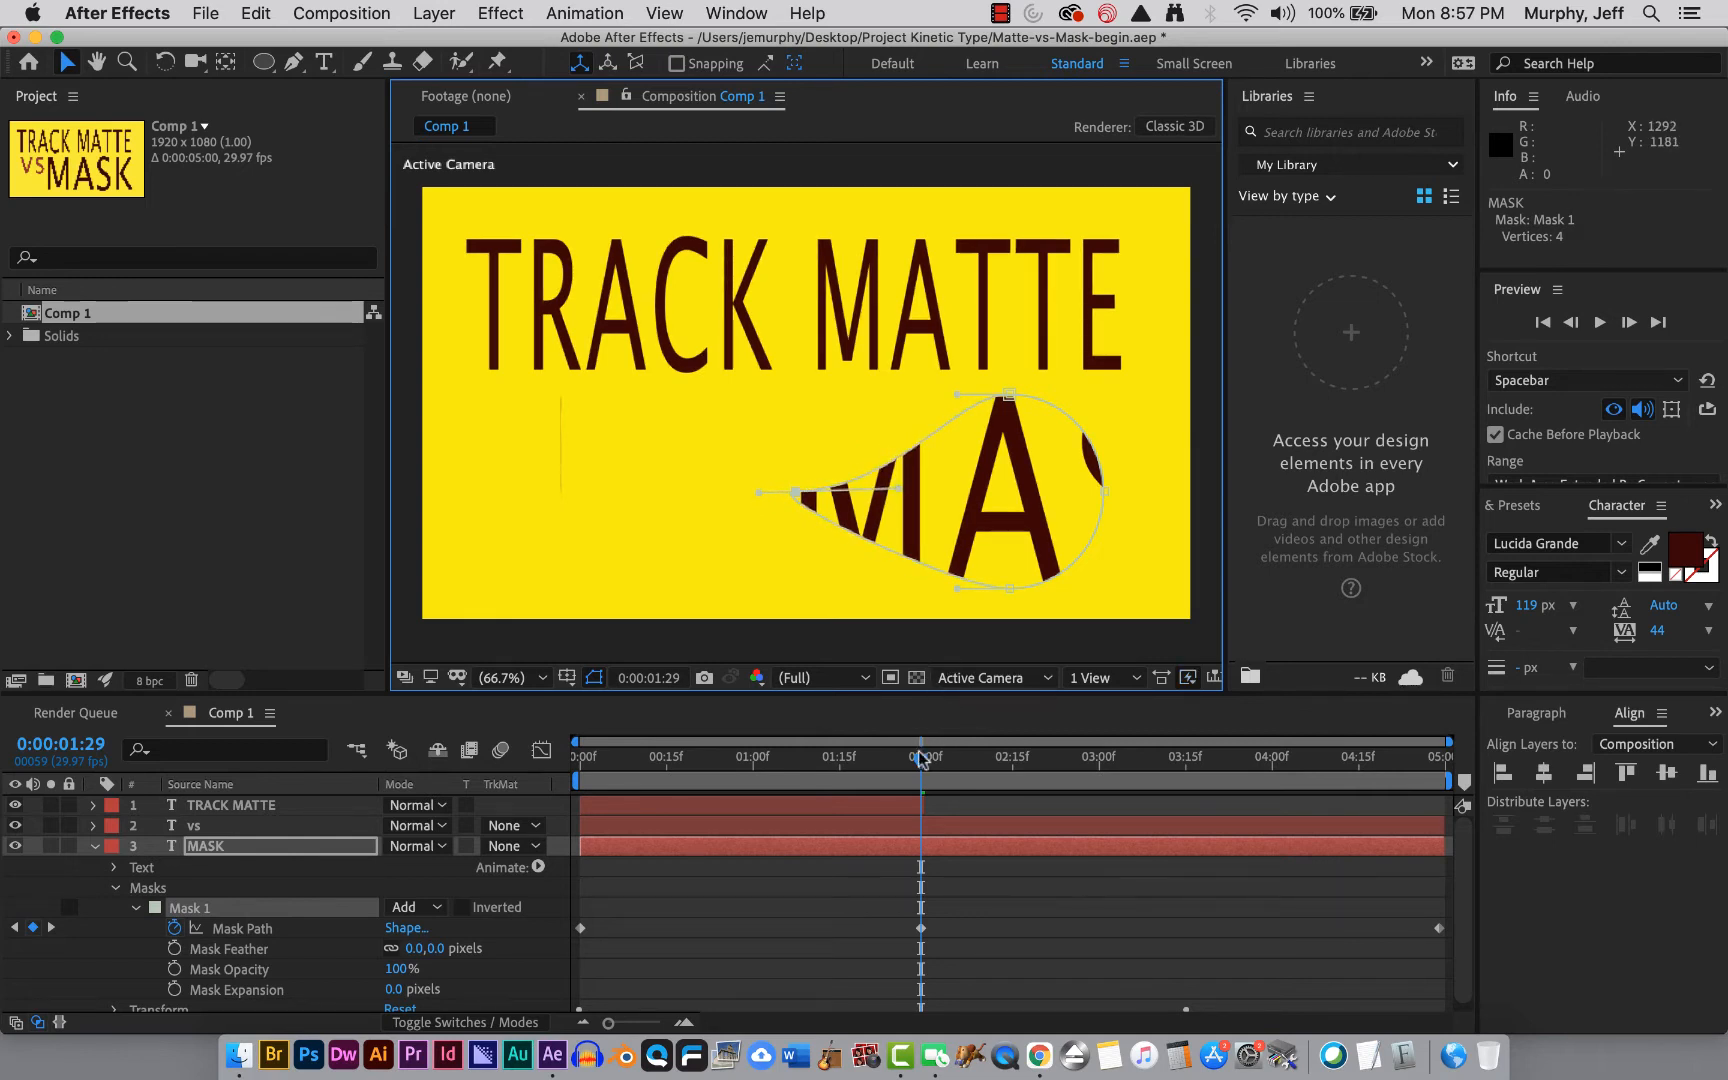
# Scrub through the timeline and zoom the viewer out to 50% to examine where the mask travels outside the frame.
pyautogui.moveTo(921, 768); pyautogui.dragTo(1445, 860)
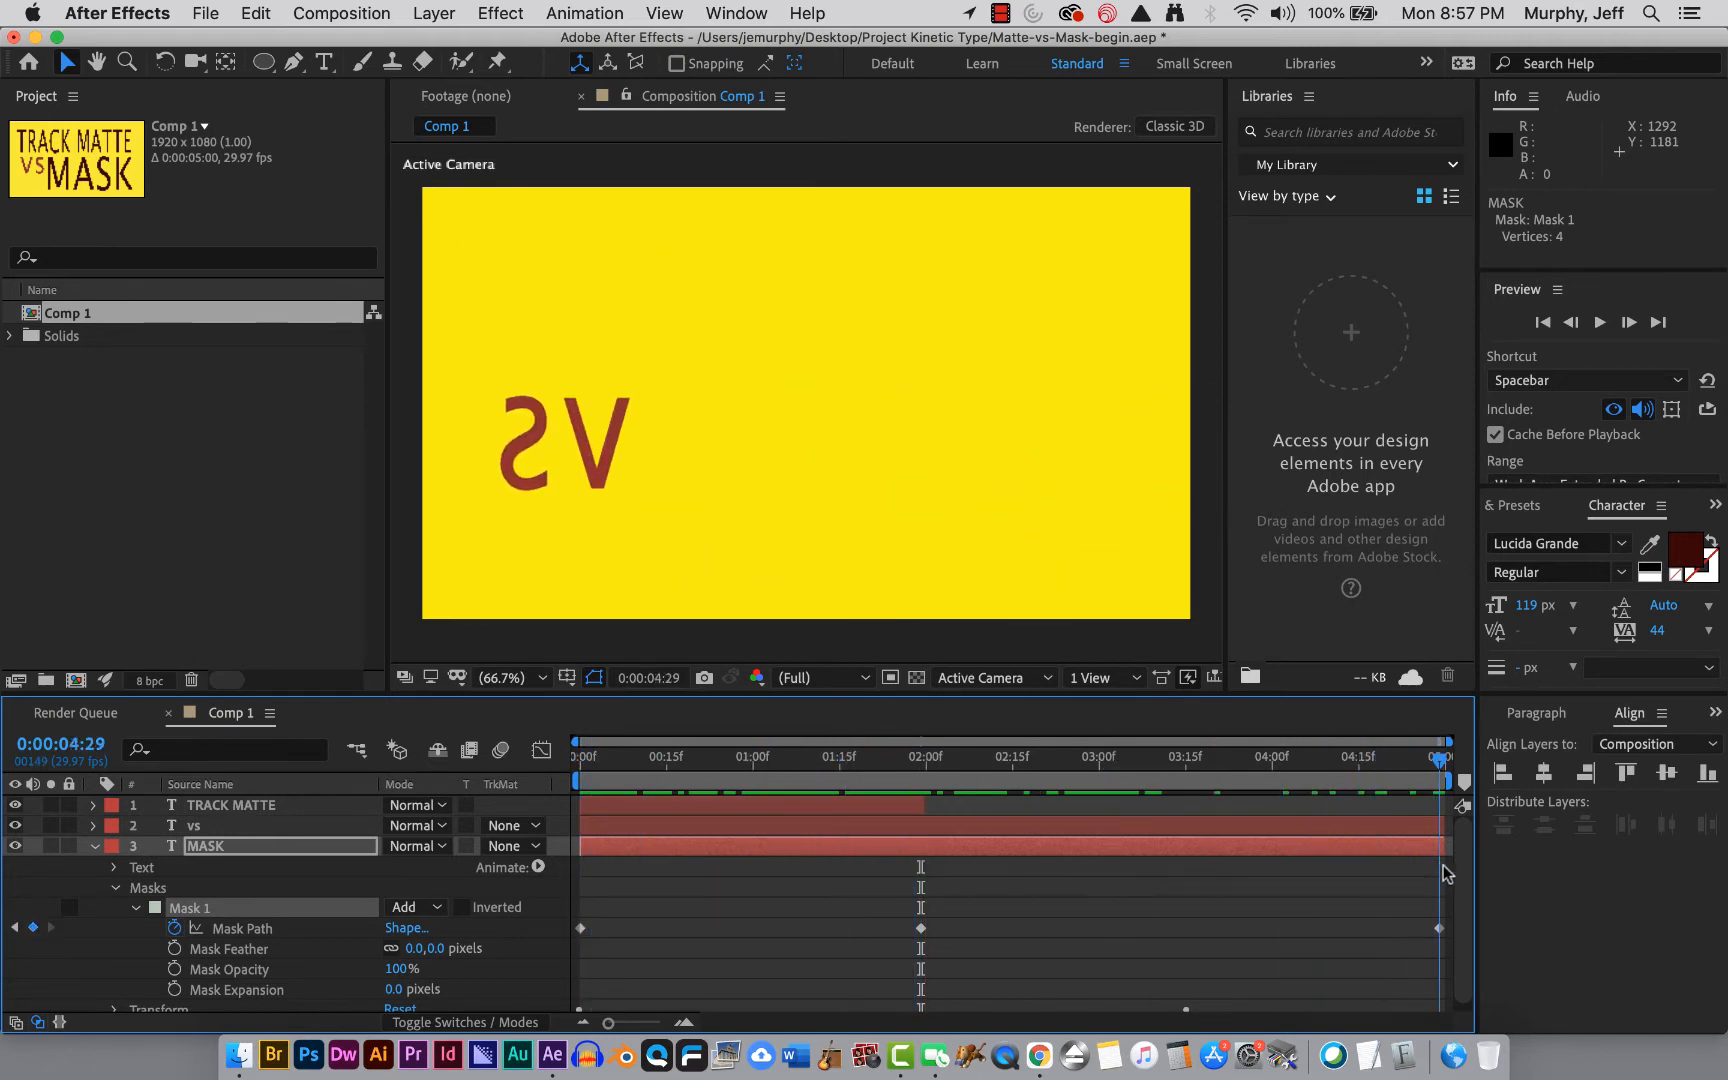
pyautogui.click(532, 679)
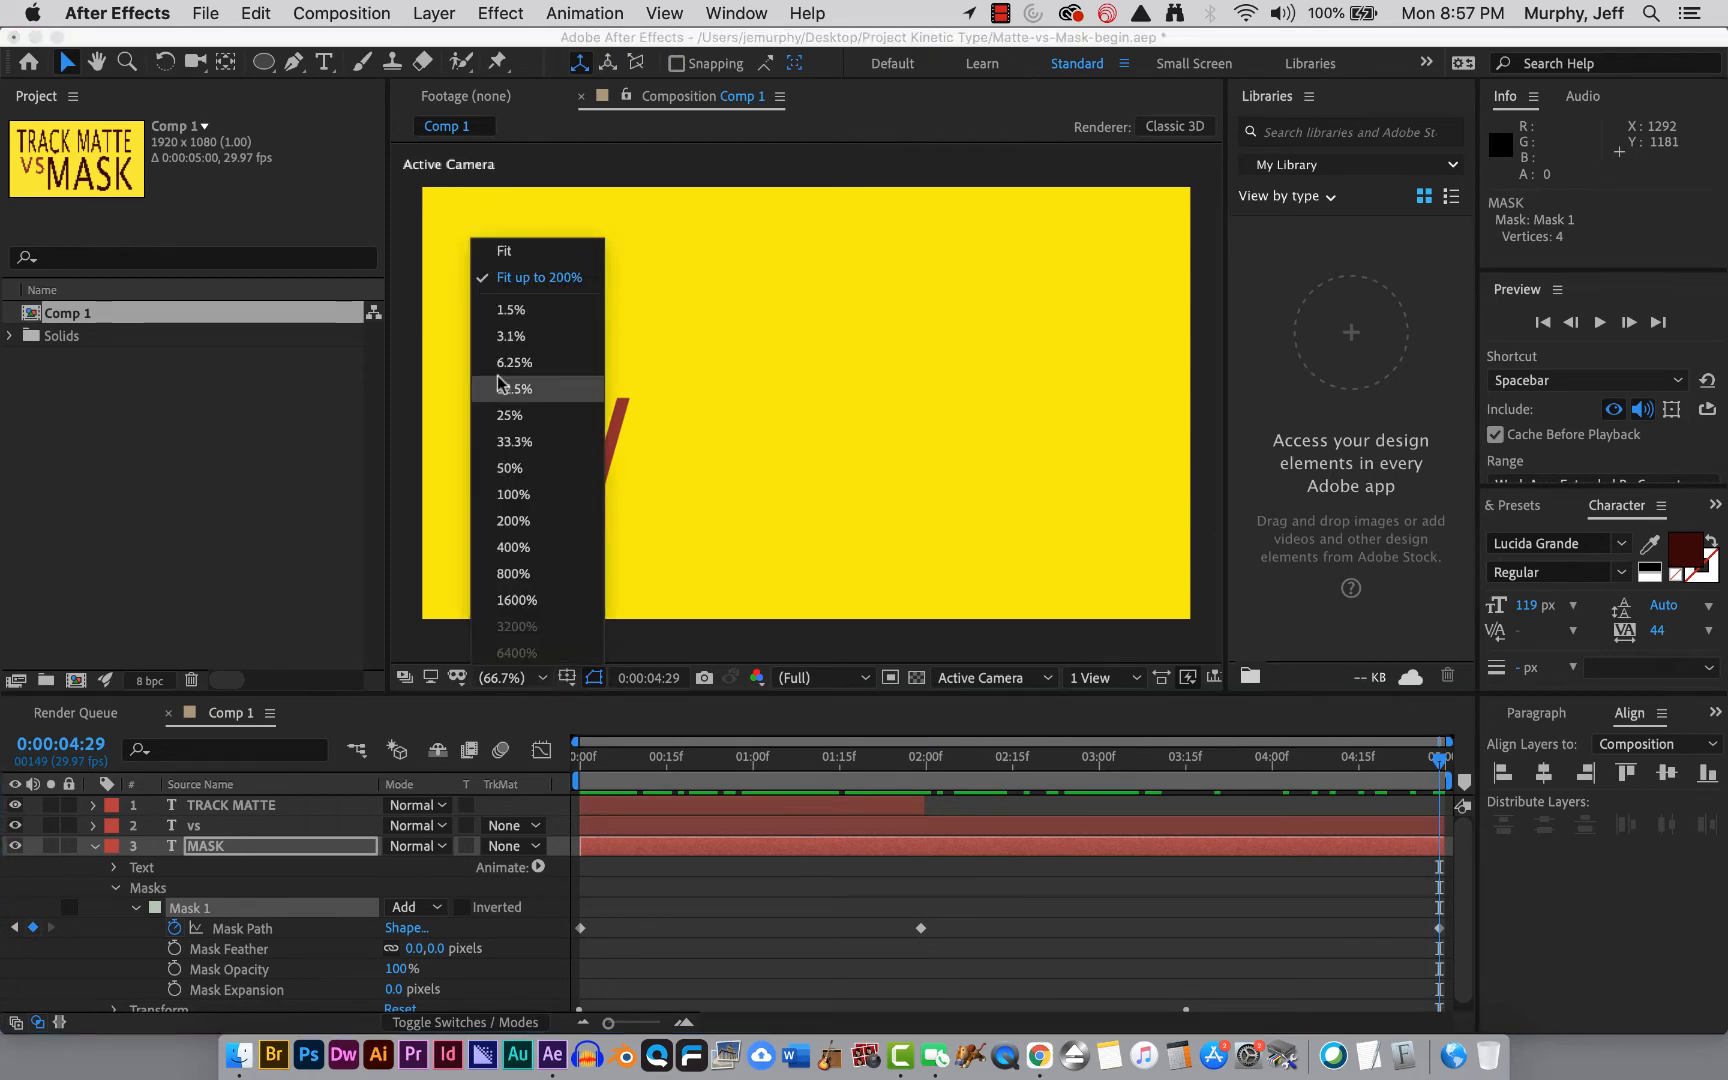
pyautogui.click(510, 362)
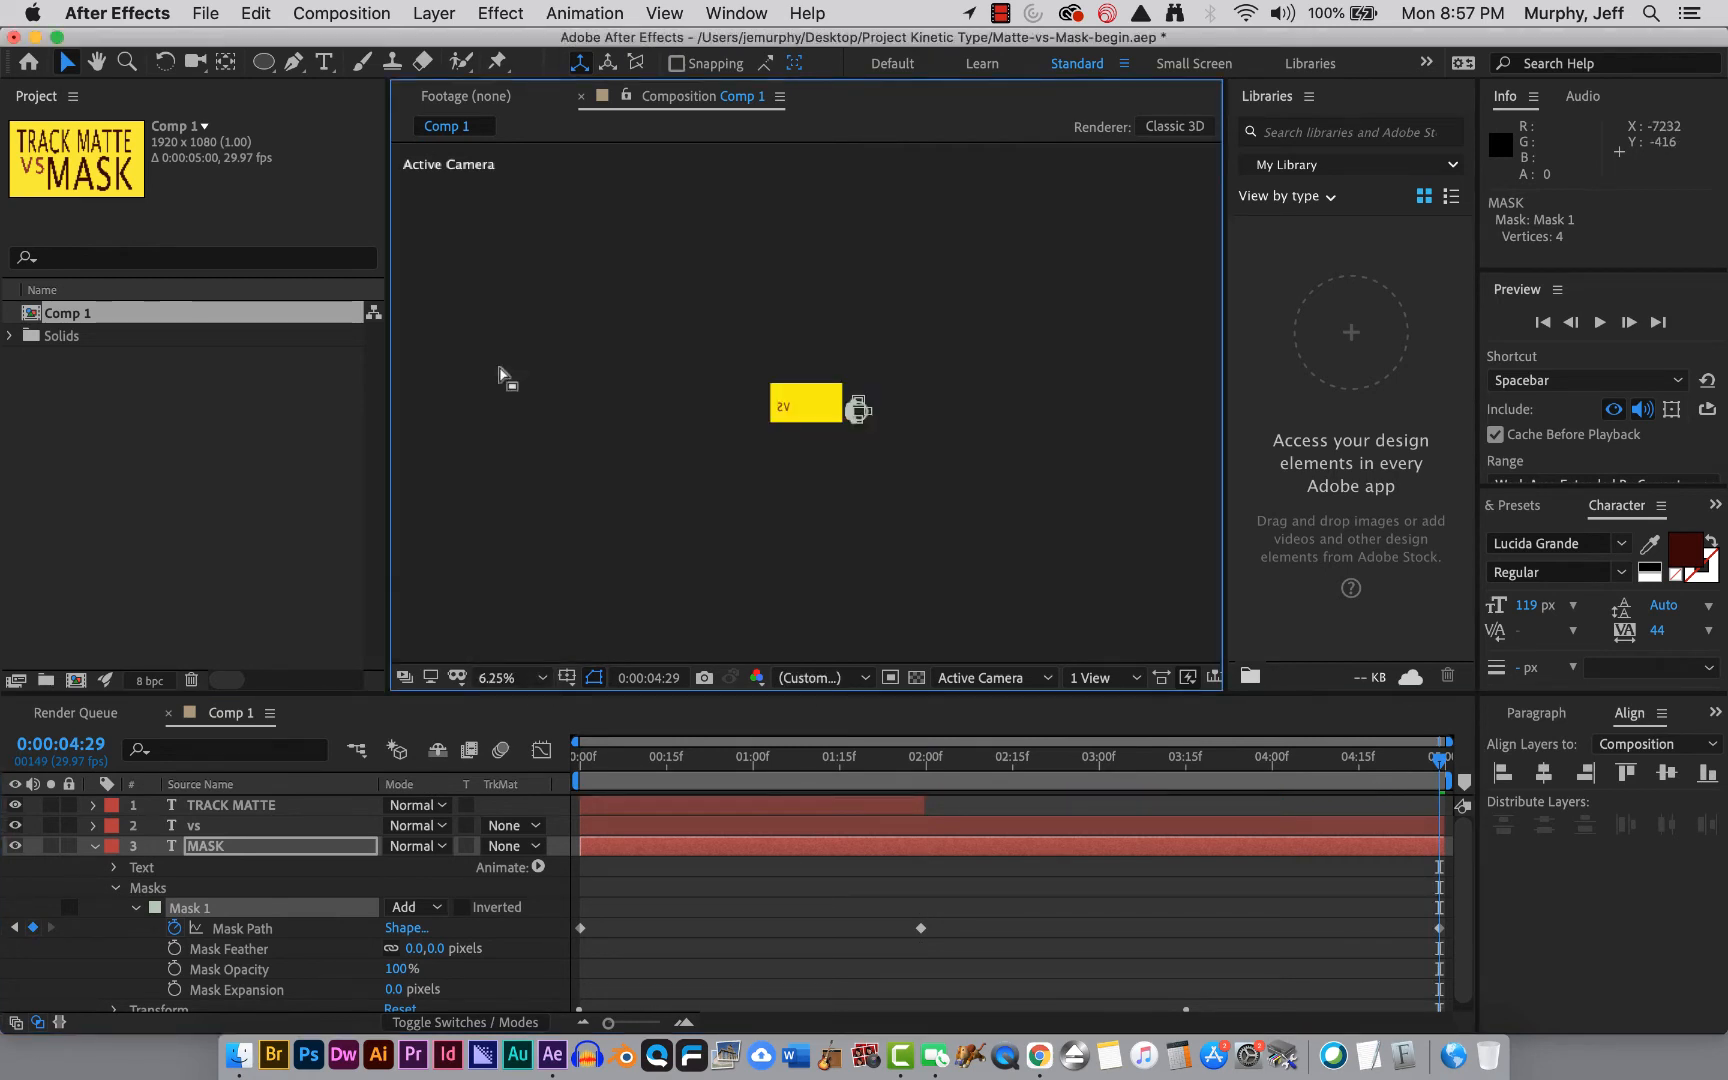
pyautogui.click(497, 678)
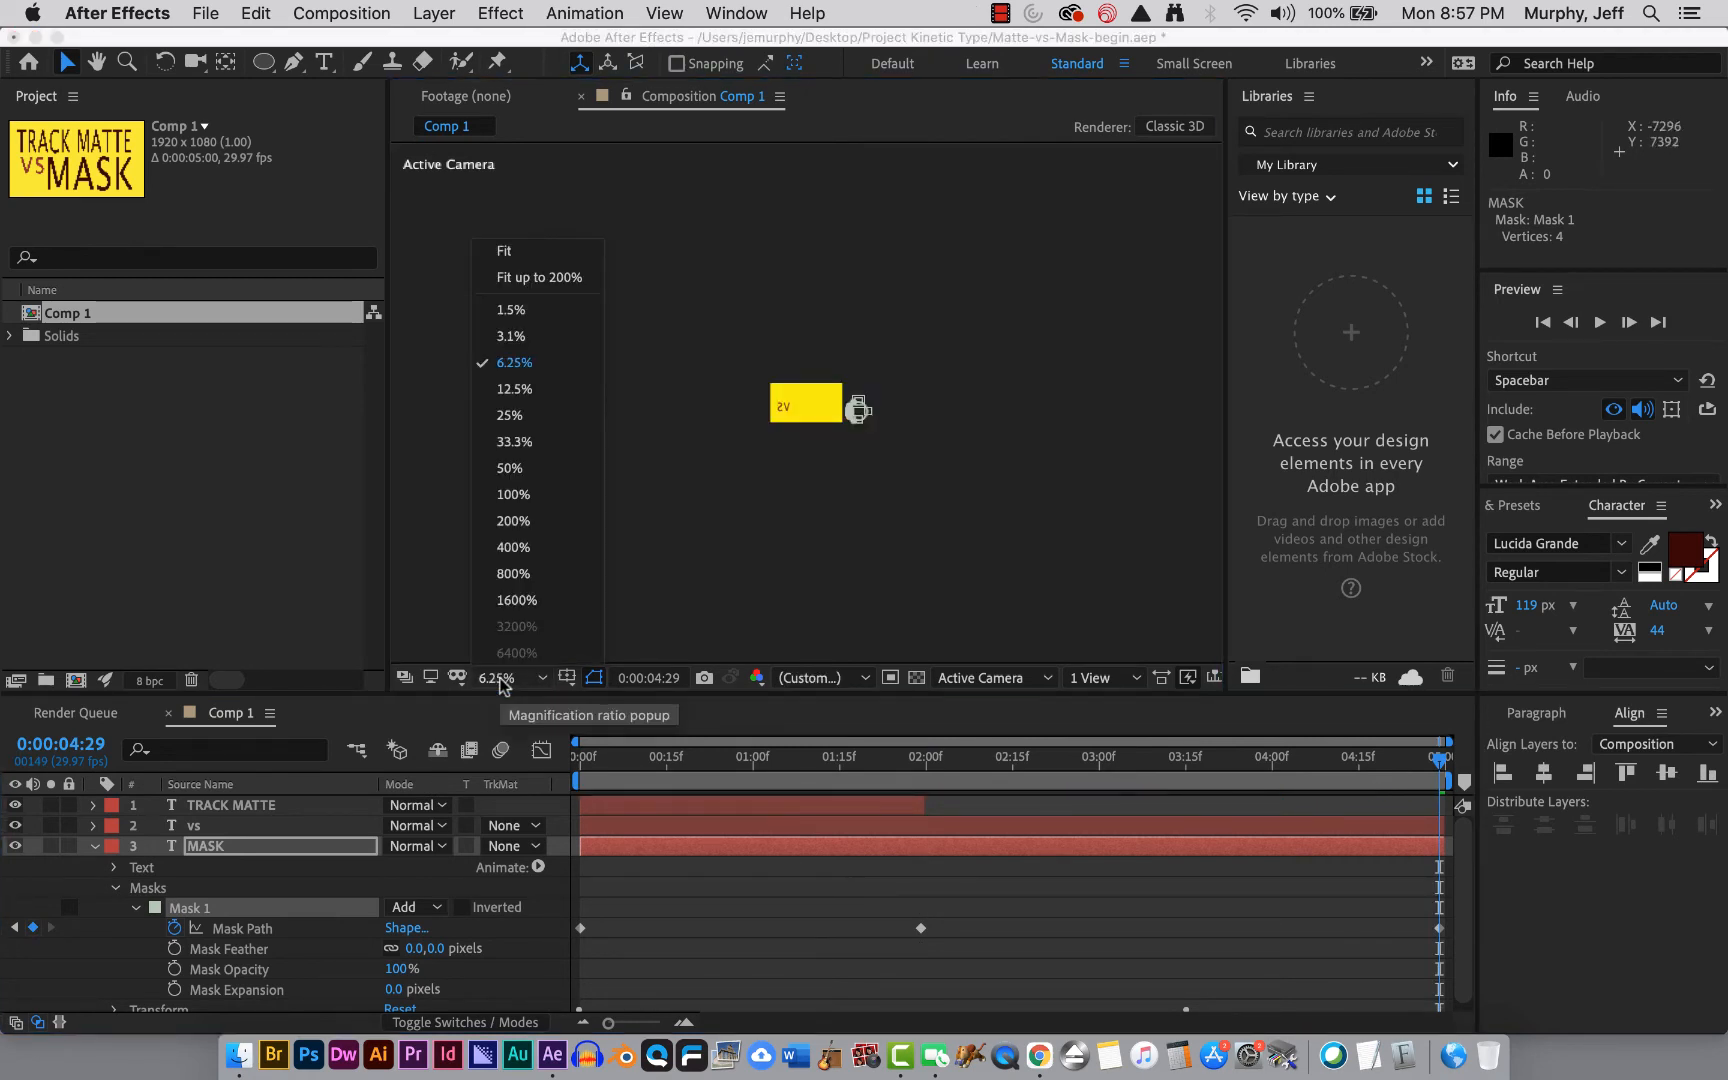
pyautogui.click(518, 470)
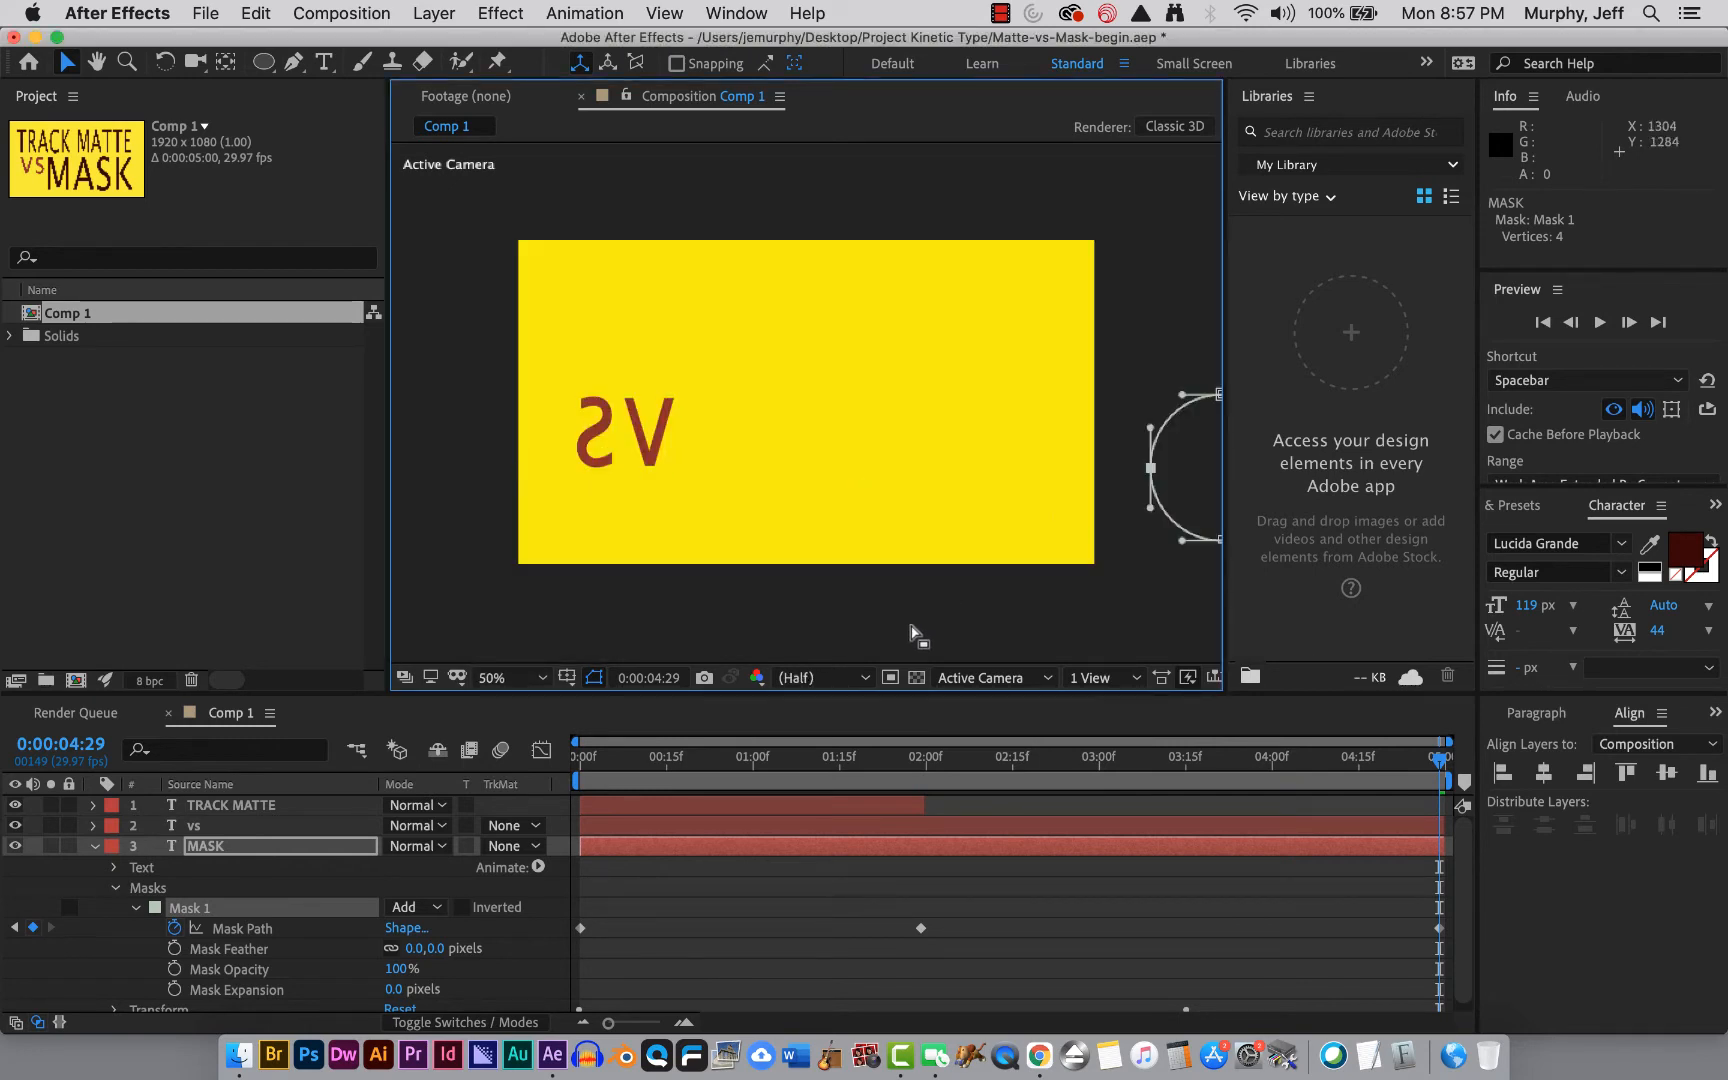
pyautogui.moveTo(906, 636); pyautogui.dragTo(783, 629)
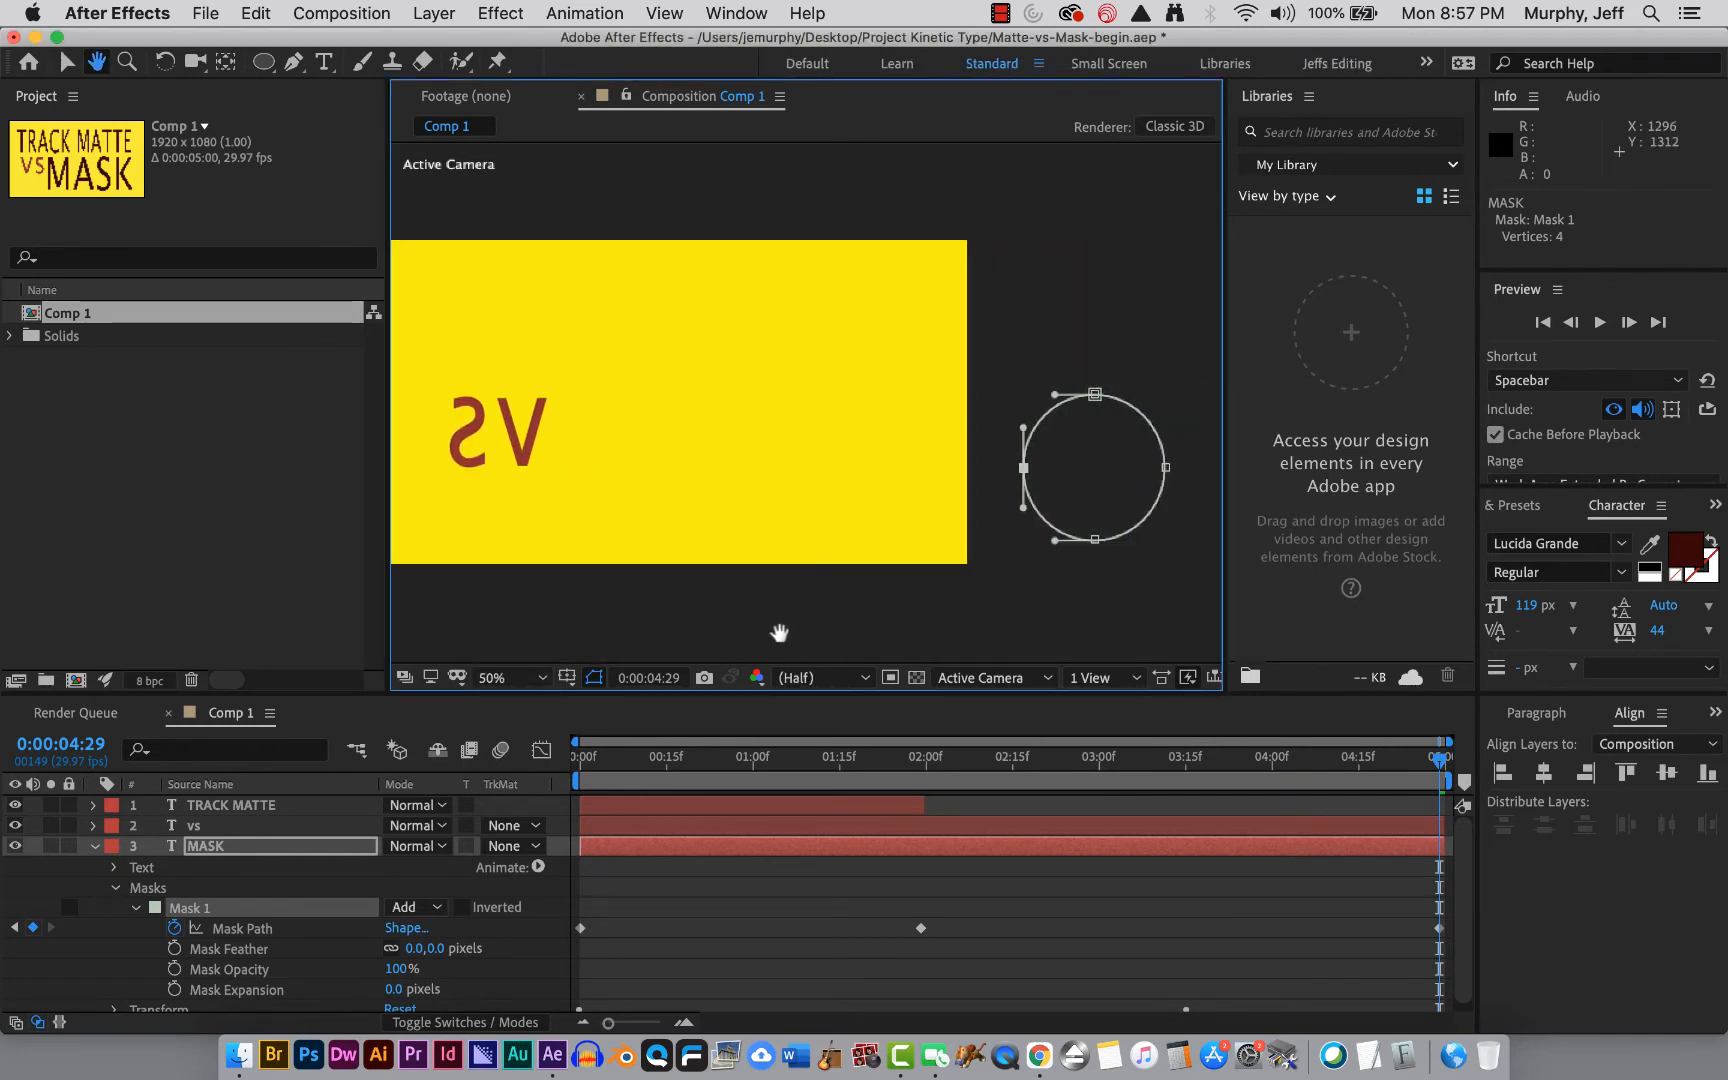
pyautogui.moveTo(1450, 770); pyautogui.dragTo(574, 907)
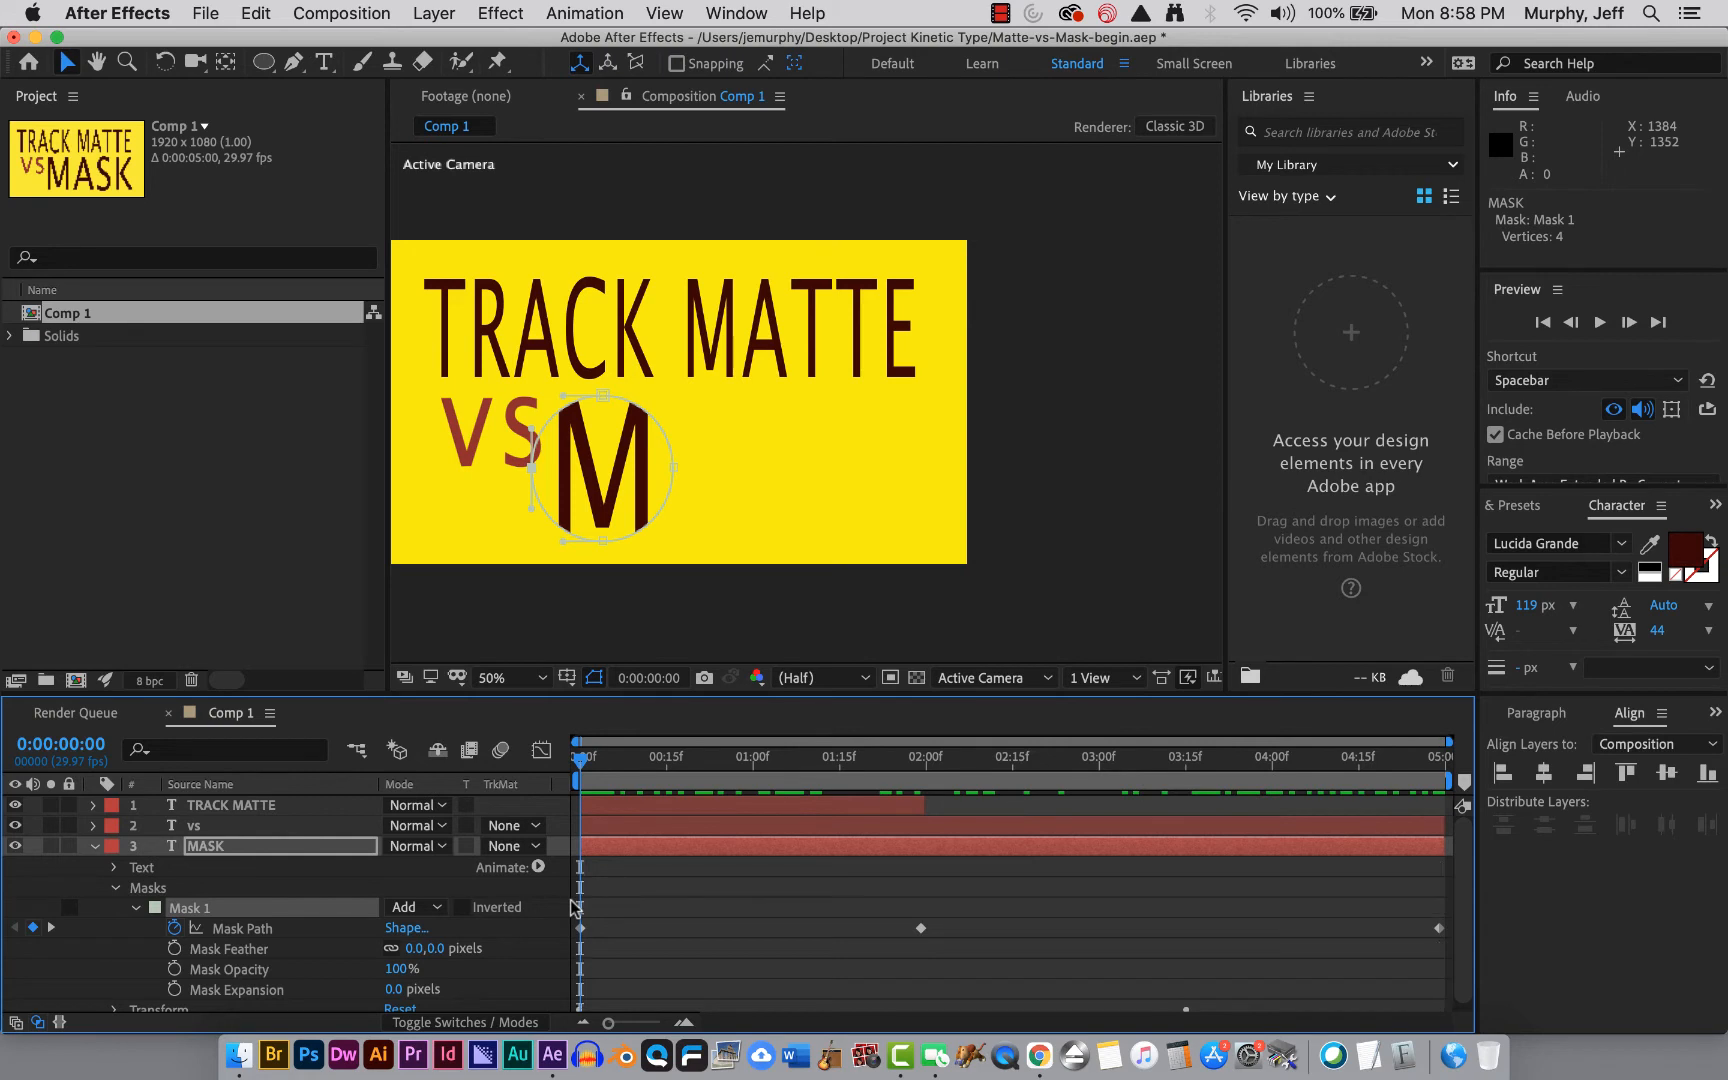
# Collapse the MASK layer, hide it, and select the TRACK MATTE layer at the start of the timeline.
pyautogui.click(92, 846)
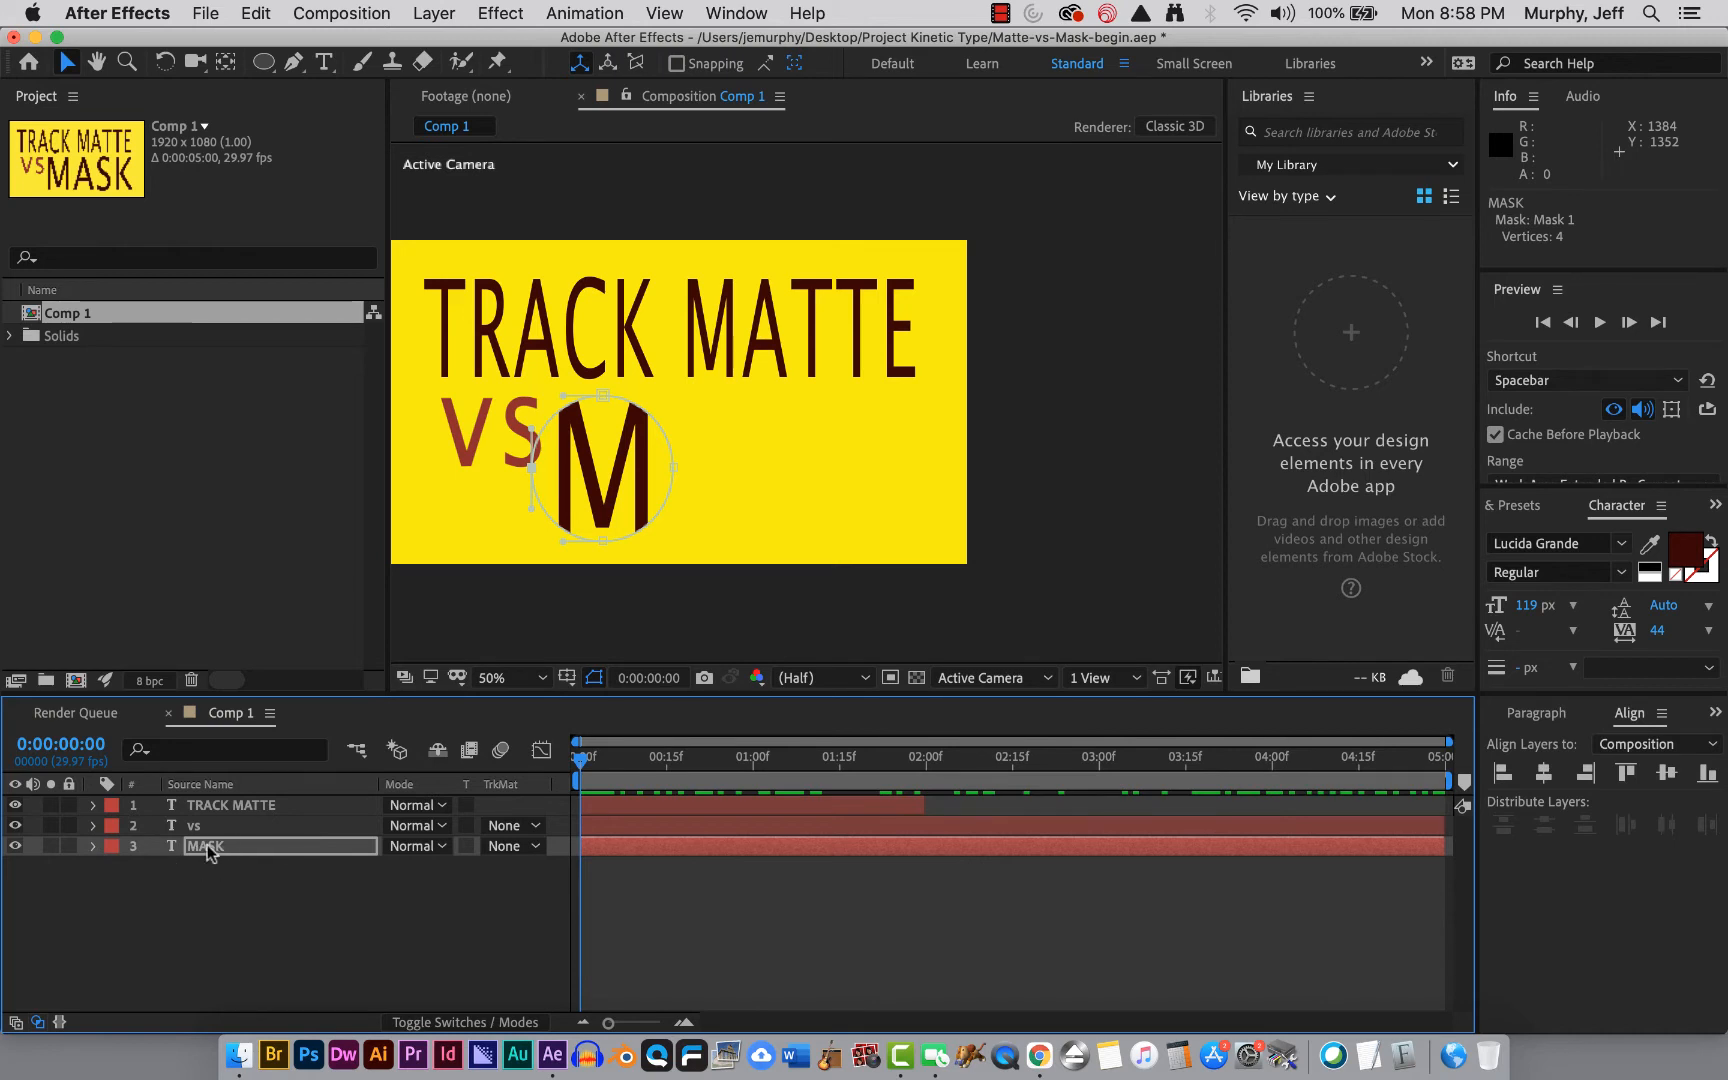
pyautogui.click(15, 846)
pyautogui.click(279, 801)
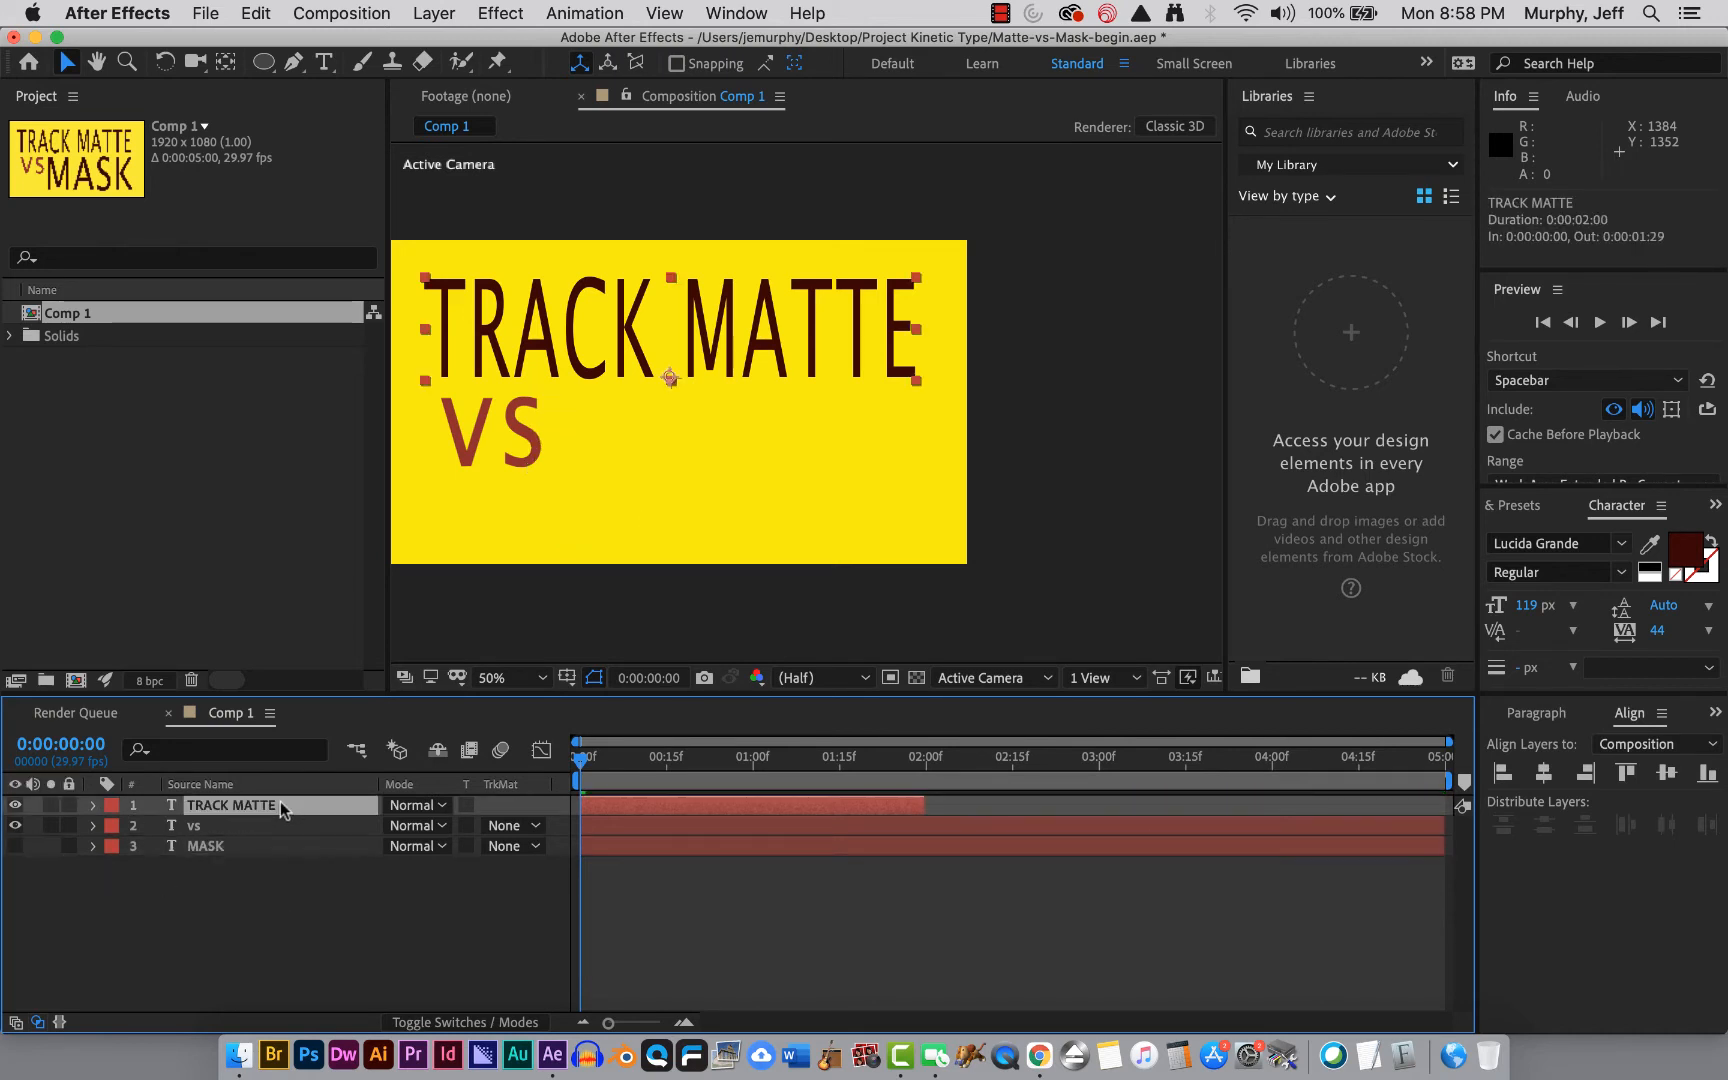
pyautogui.moveTo(577, 758); pyautogui.dragTo(509, 760)
# Add a new shape layer above the TRACK MATTE layer.
pyautogui.click(264, 62)
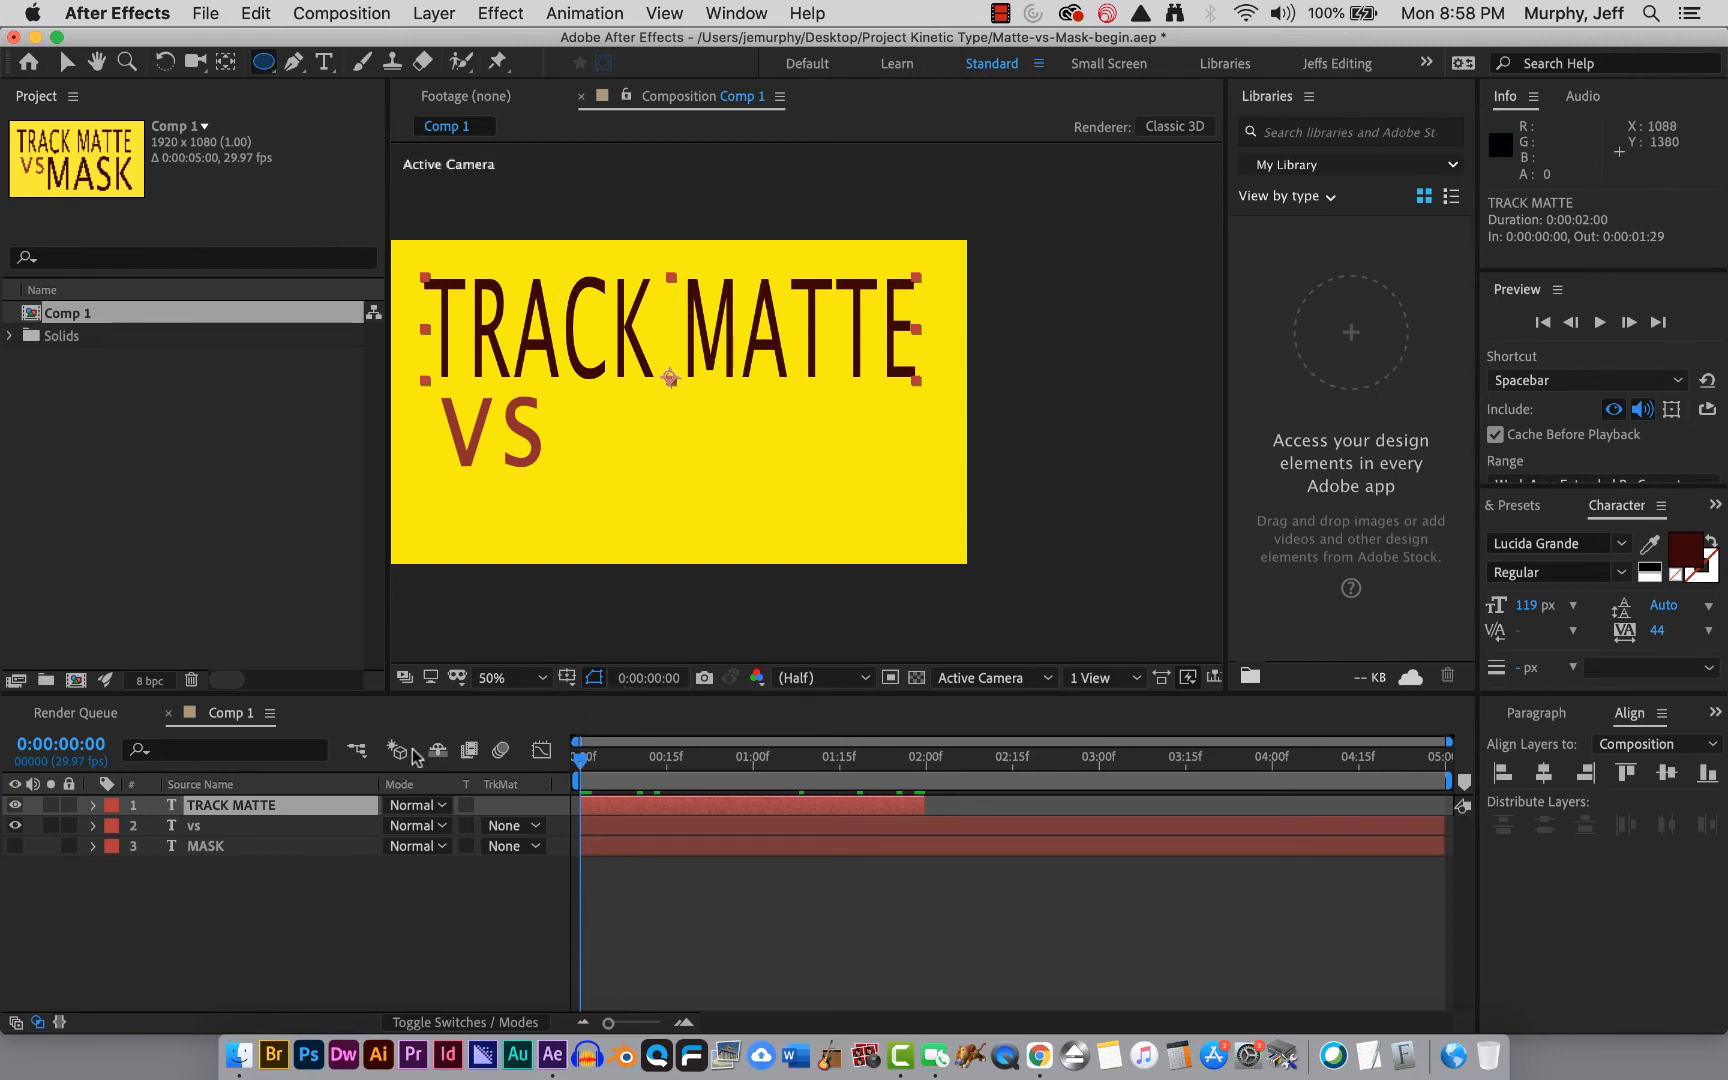
pyautogui.click(256, 803)
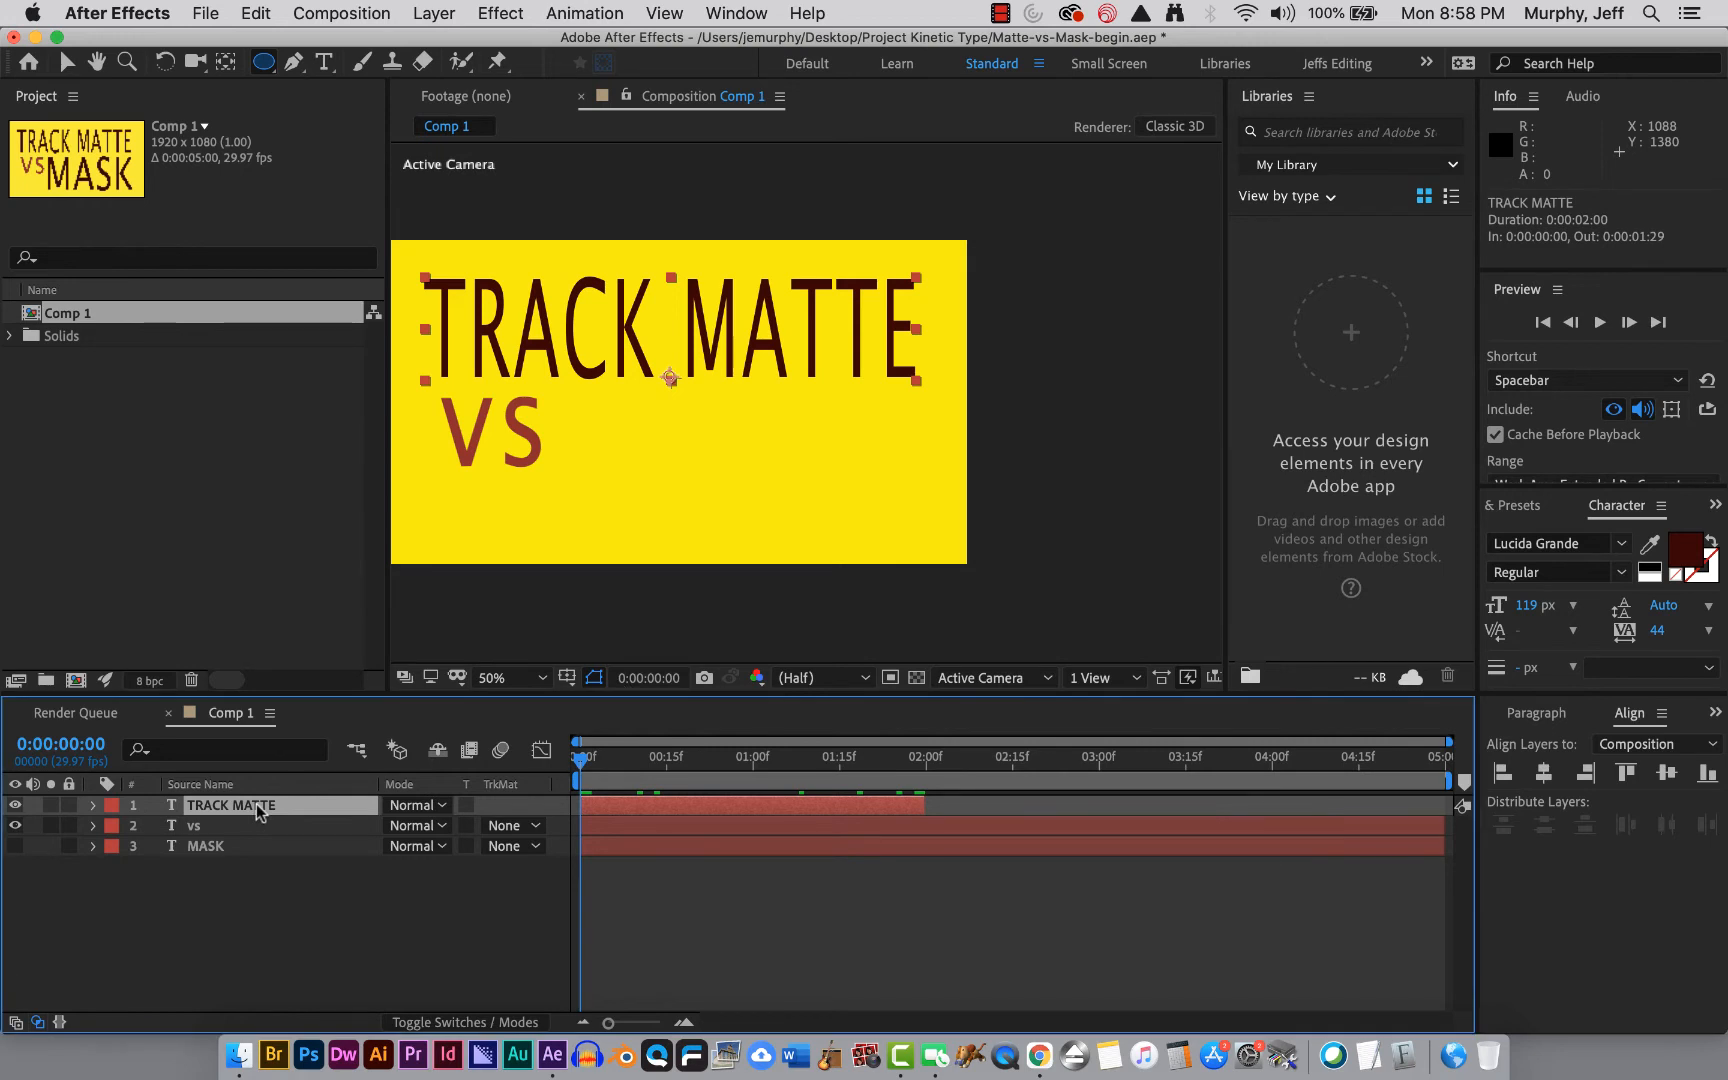
pyautogui.click(434, 13)
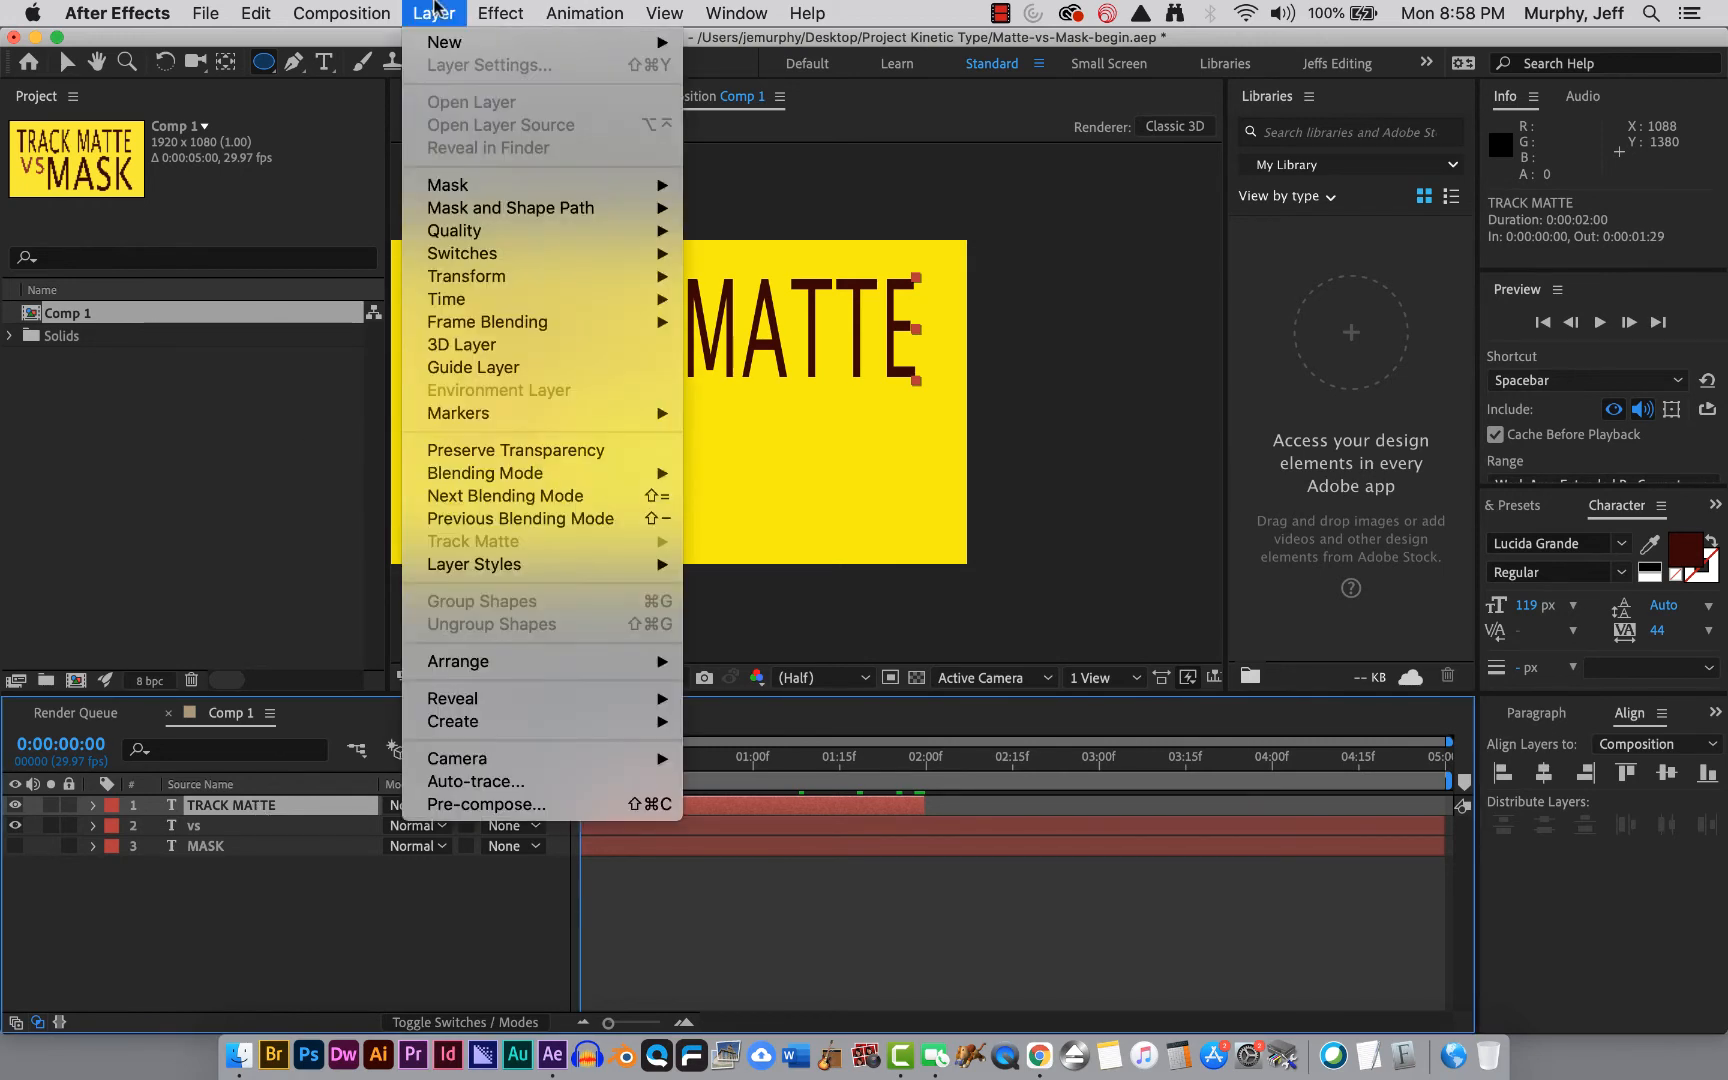
pyautogui.moveTo(437, 44)
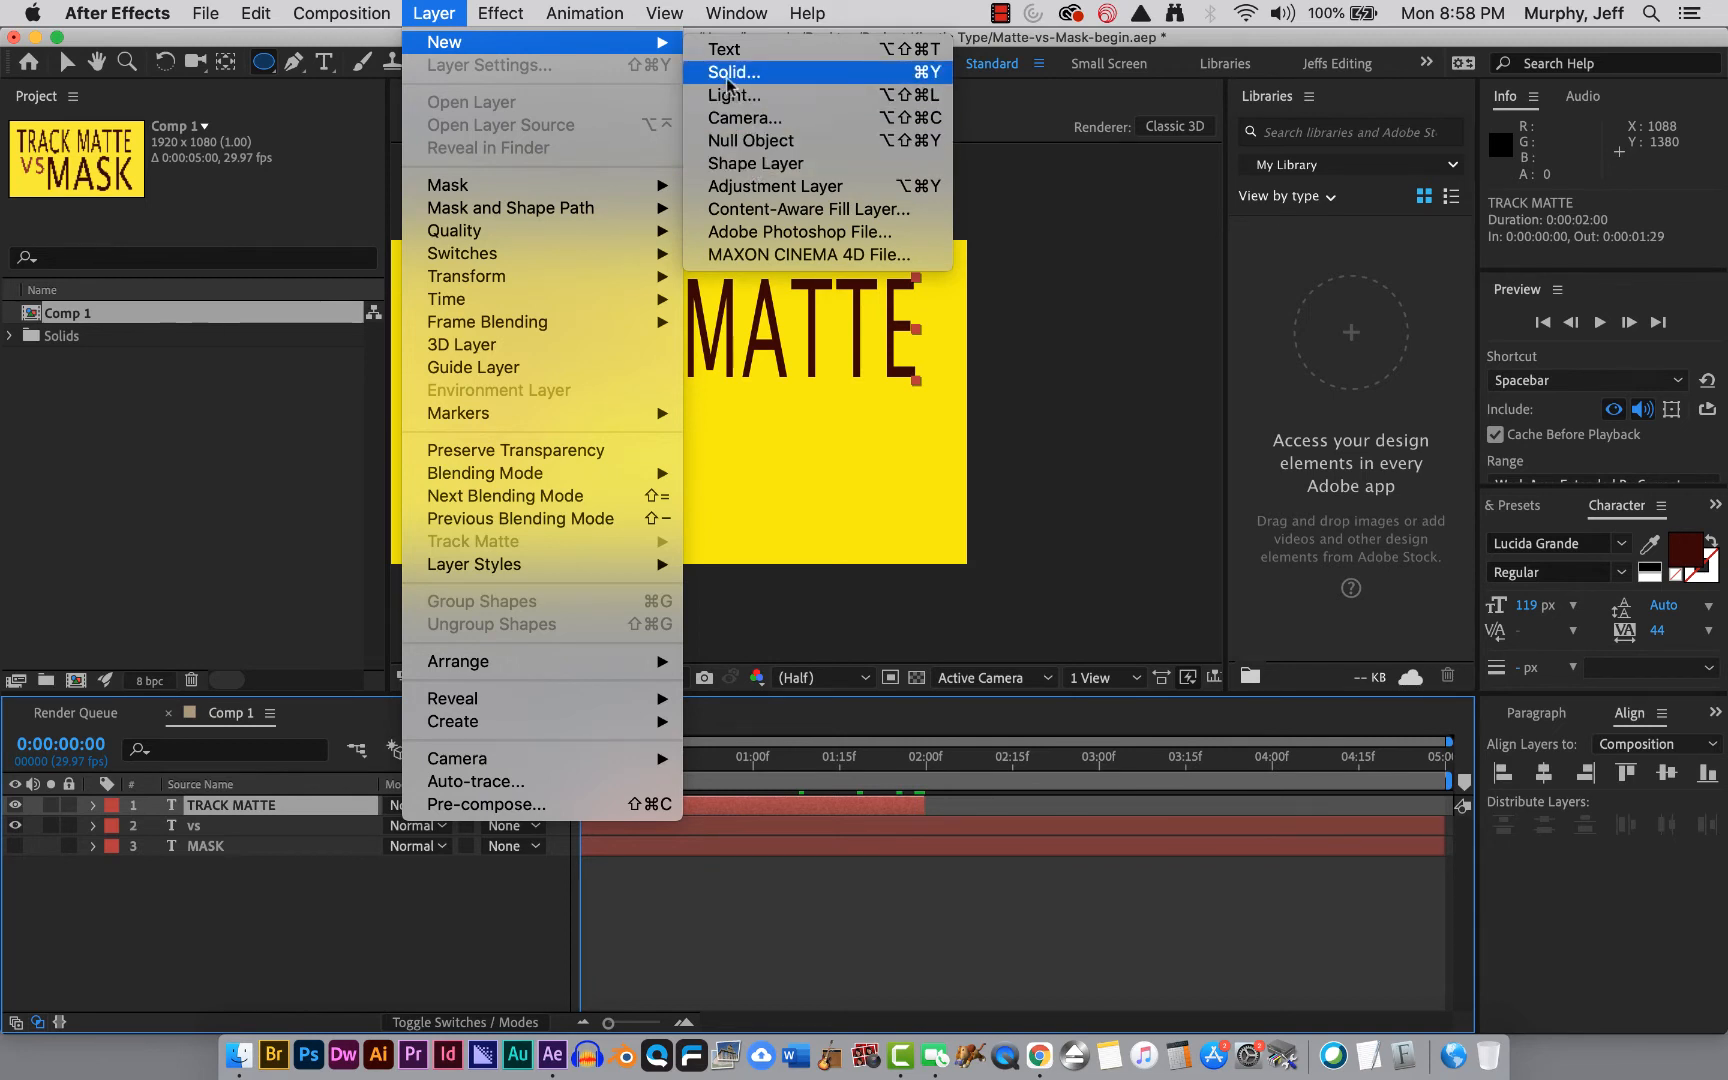
pyautogui.click(743, 164)
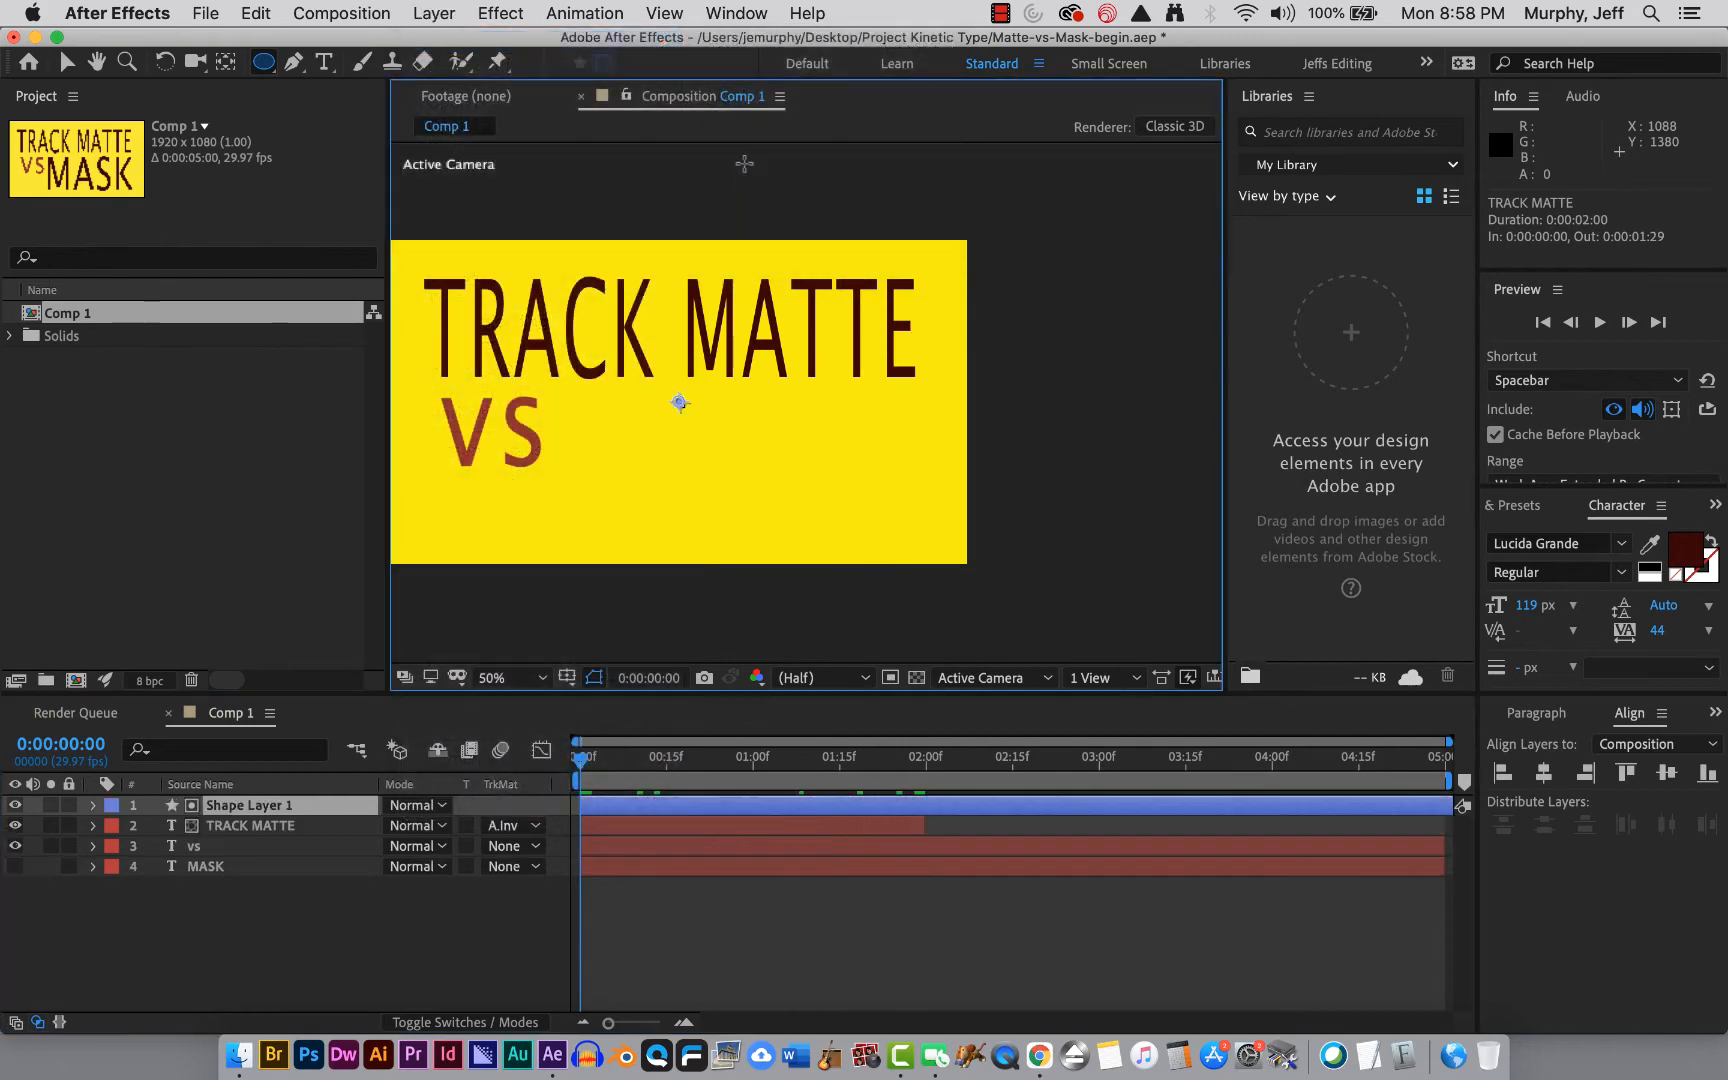
# Draw a white circle with the Ellipse tool on the shape layer and move it over the middle of the TRACK MATTE text.
pyautogui.click(272, 66)
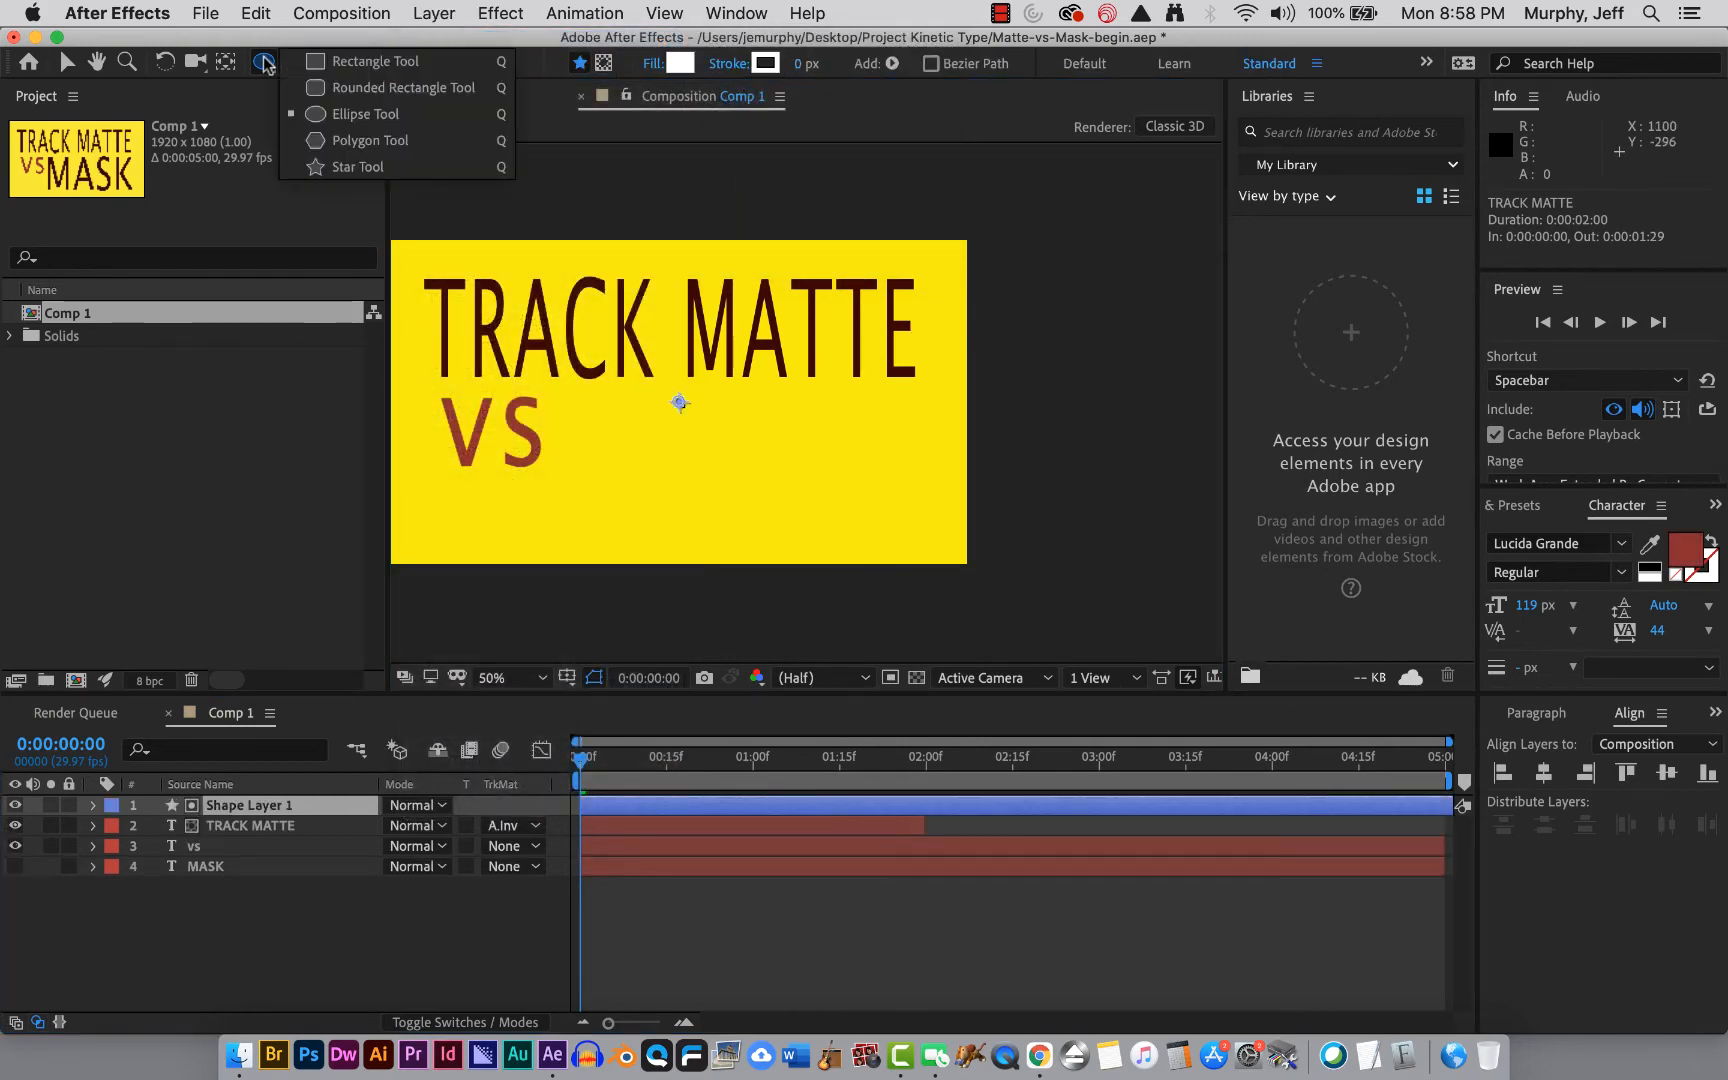
pyautogui.click(348, 116)
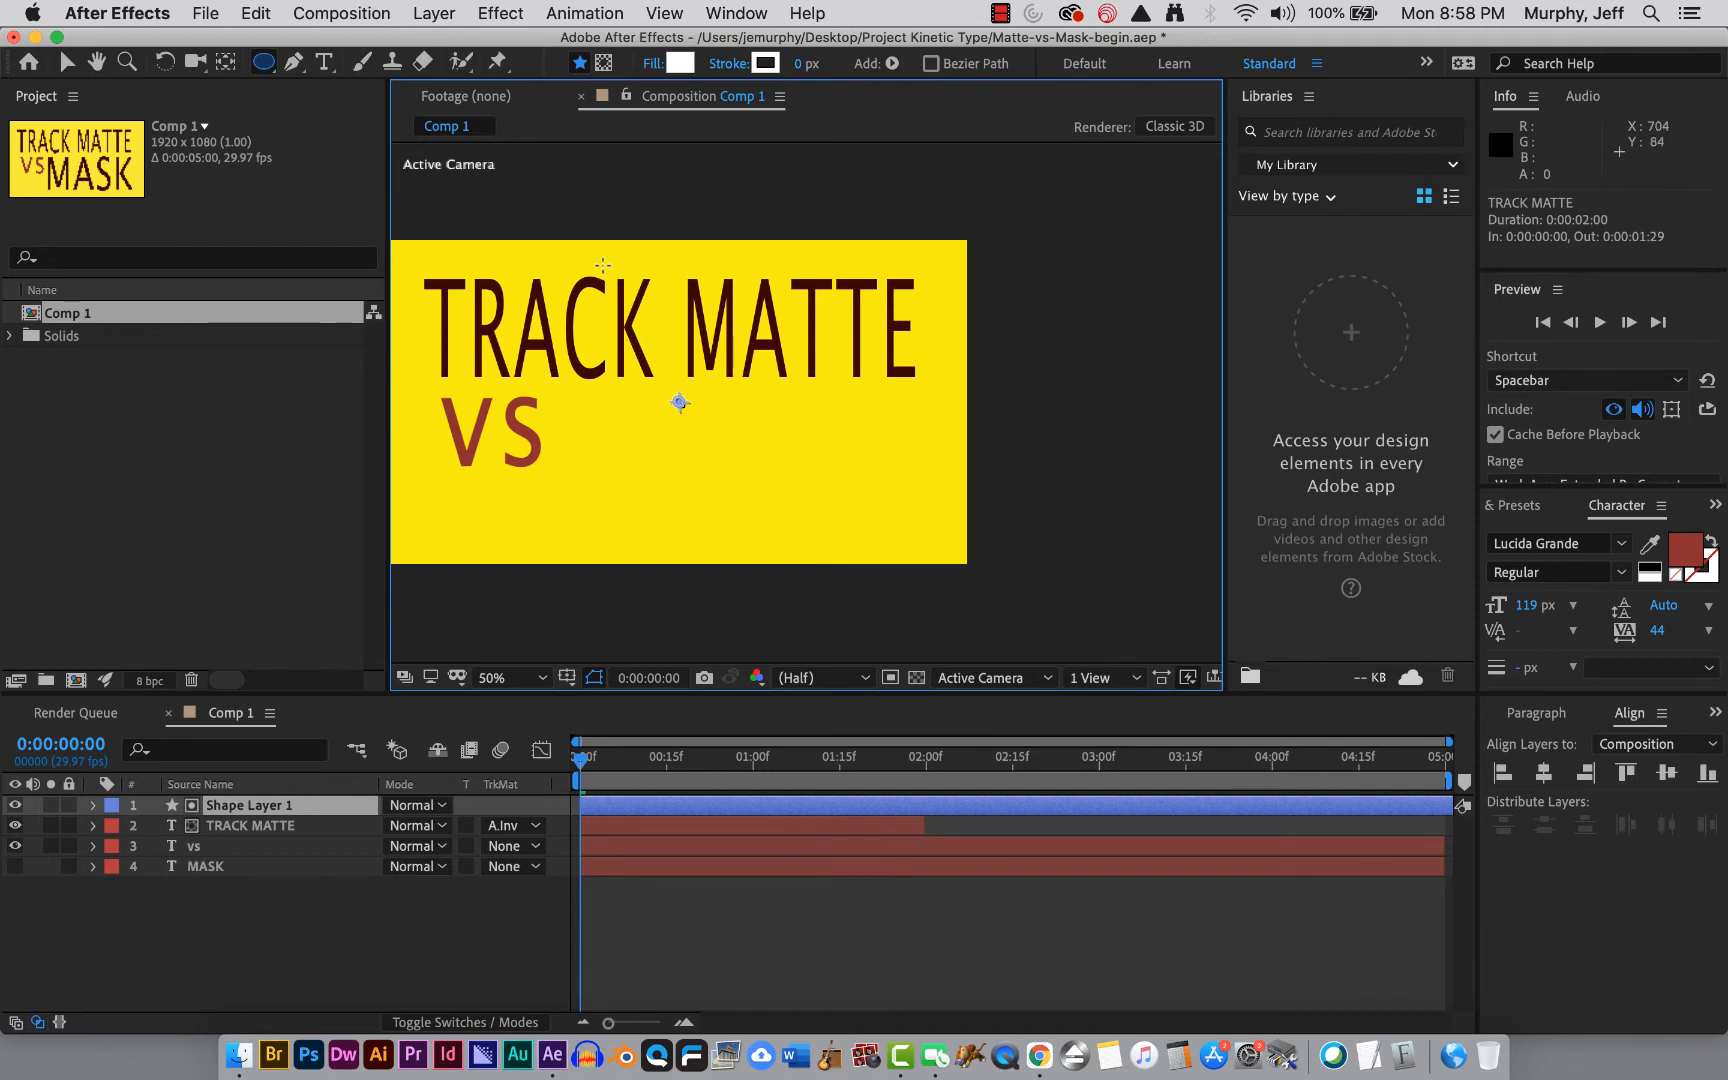
pyautogui.moveTo(602, 265)
pyautogui.mouseDown()
pyautogui.moveTo(721, 359)
pyautogui.moveTo(760, 418)
pyautogui.moveTo(733, 395)
pyautogui.mouseUp()
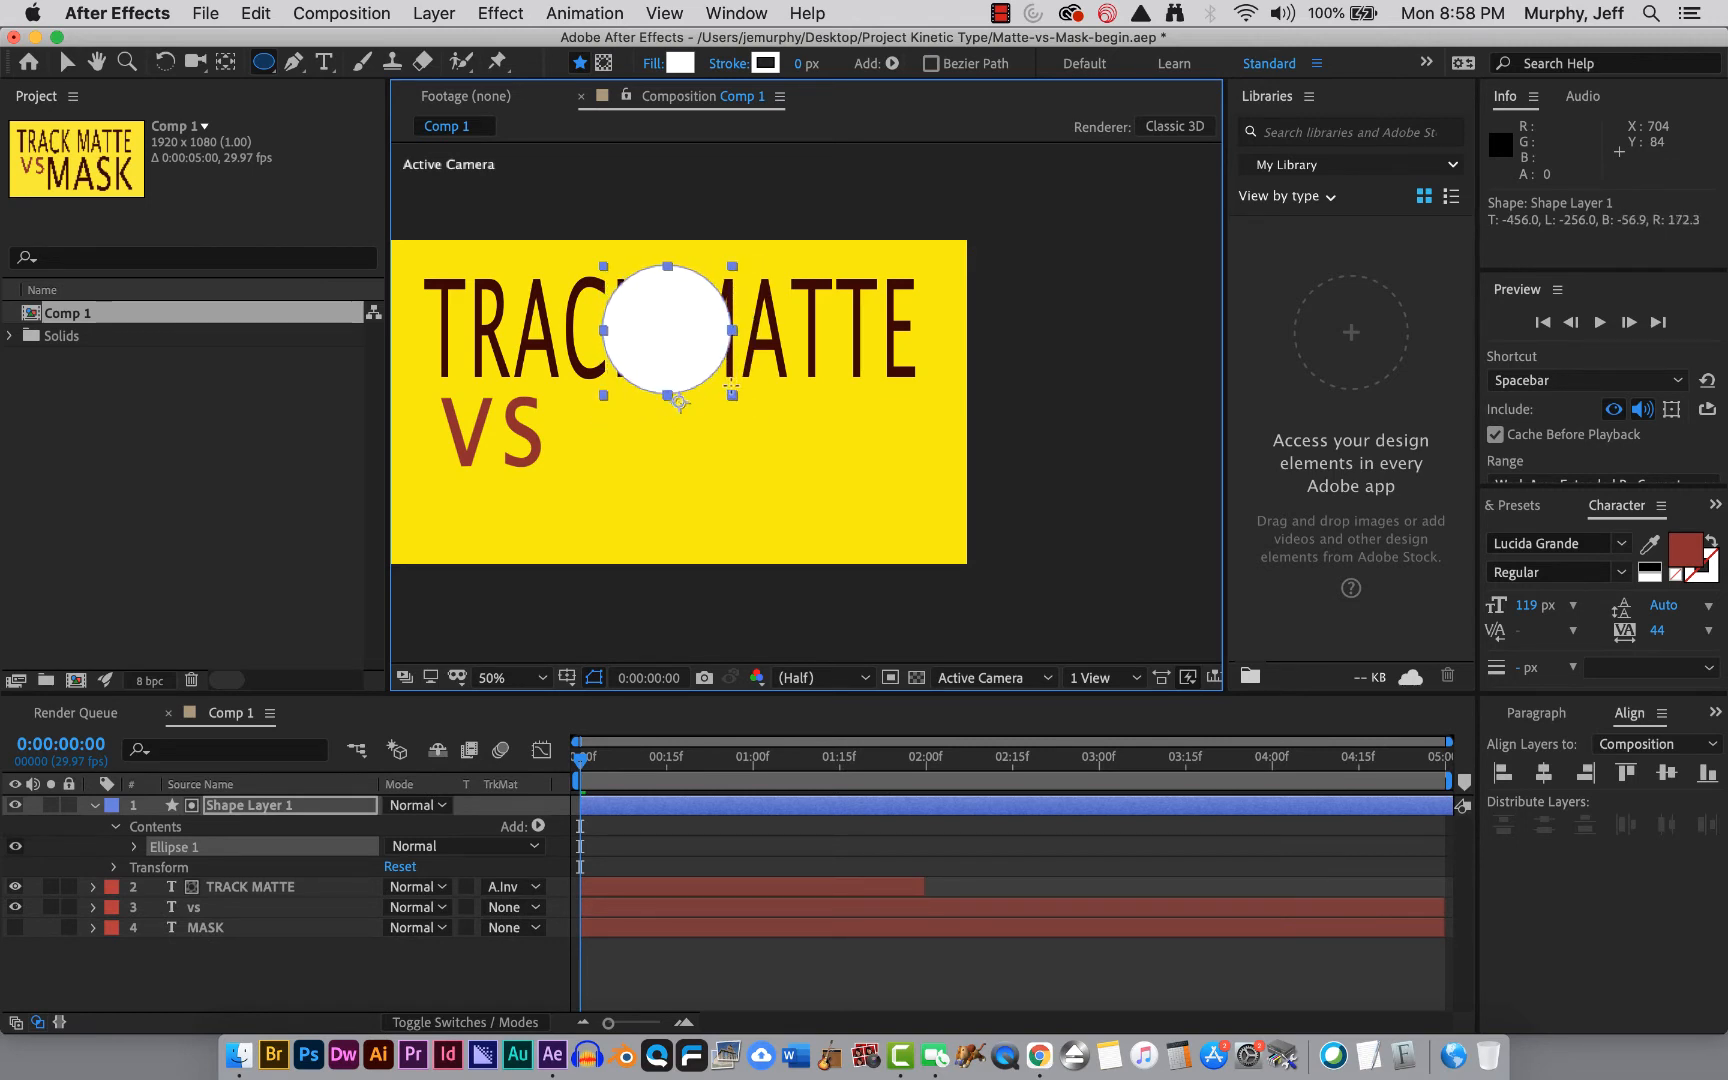
pyautogui.click(64, 66)
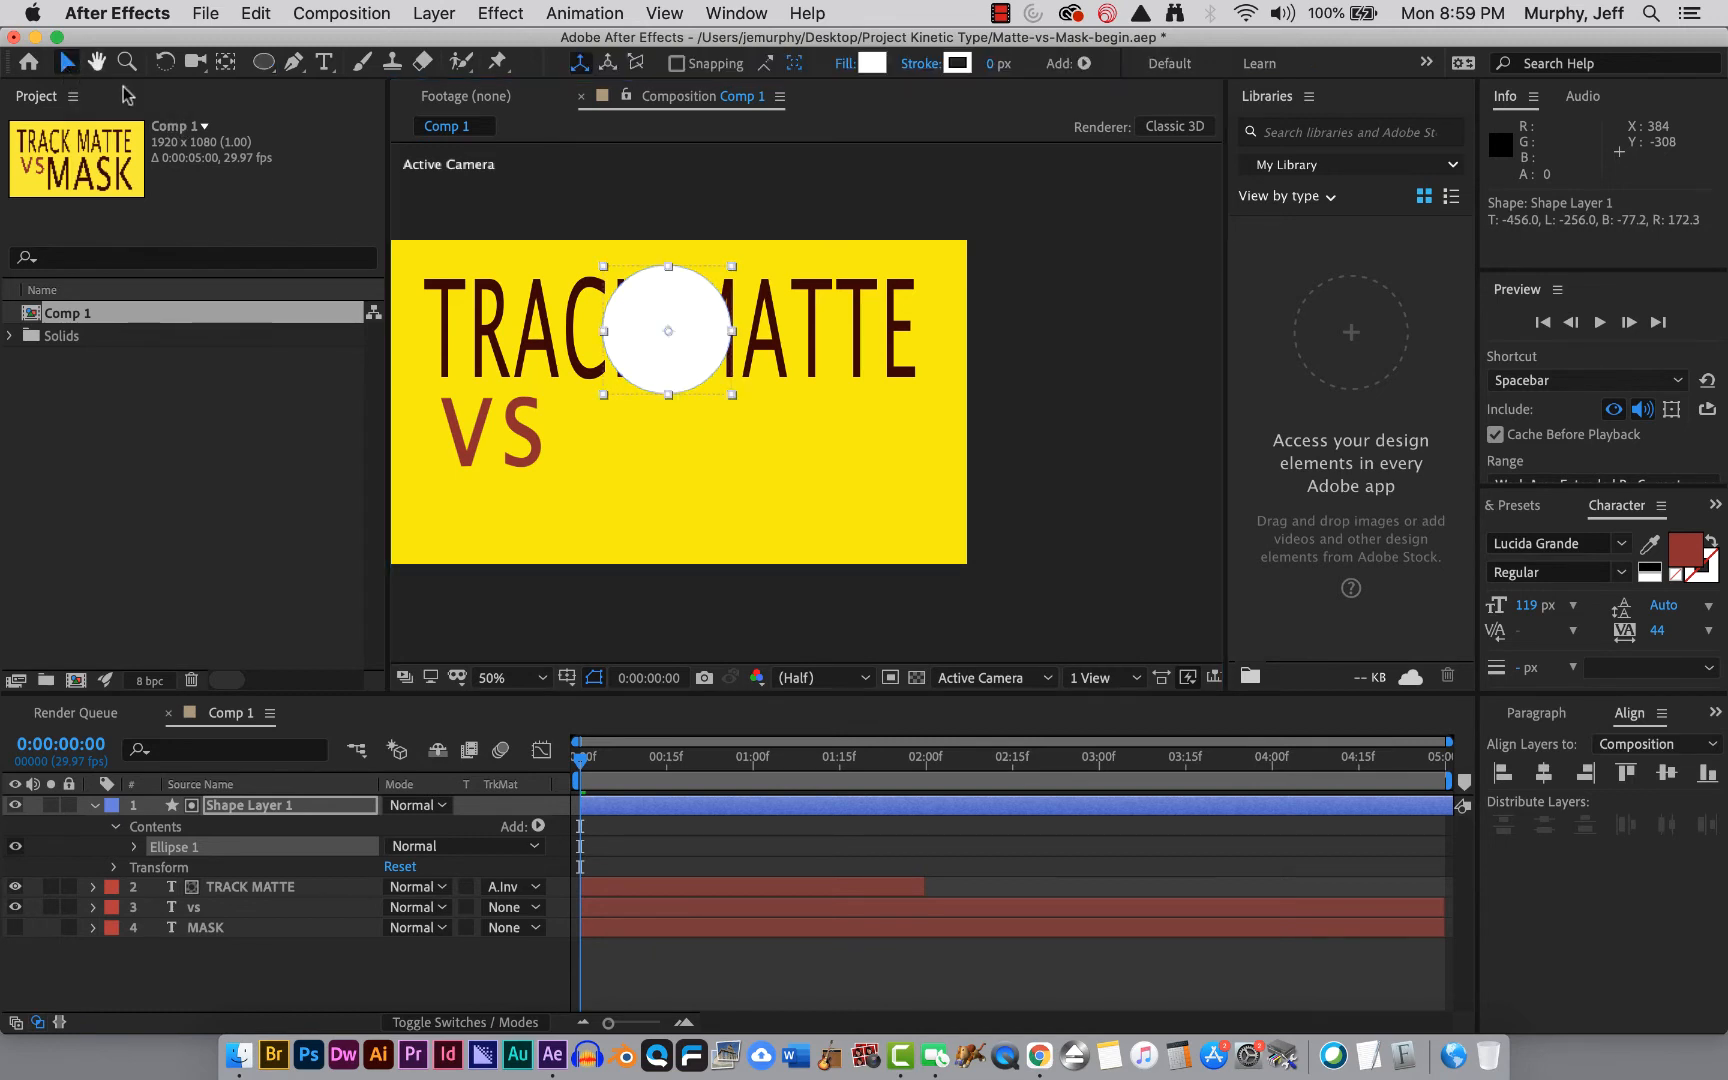
pyautogui.moveTo(703, 301); pyautogui.dragTo(732, 315)
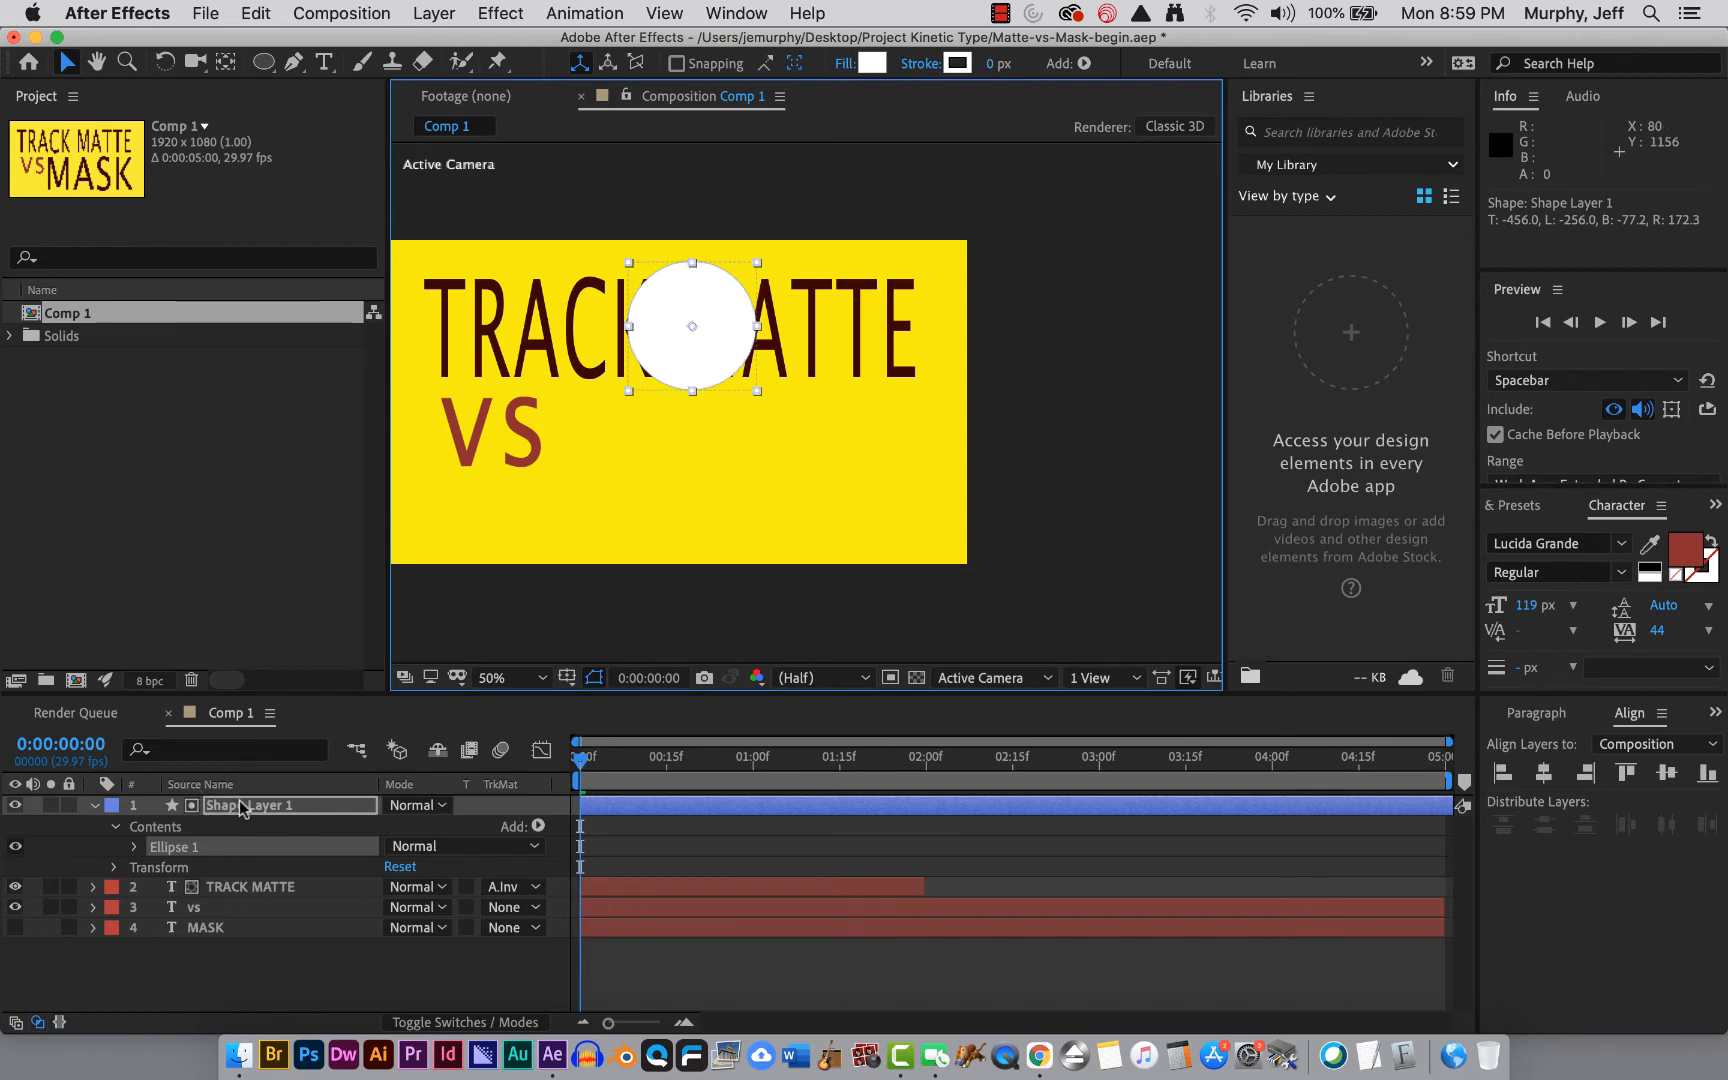
# Collapse the shape layer and set the TRACK MATTE layer's track matte to None.
pyautogui.click(93, 807)
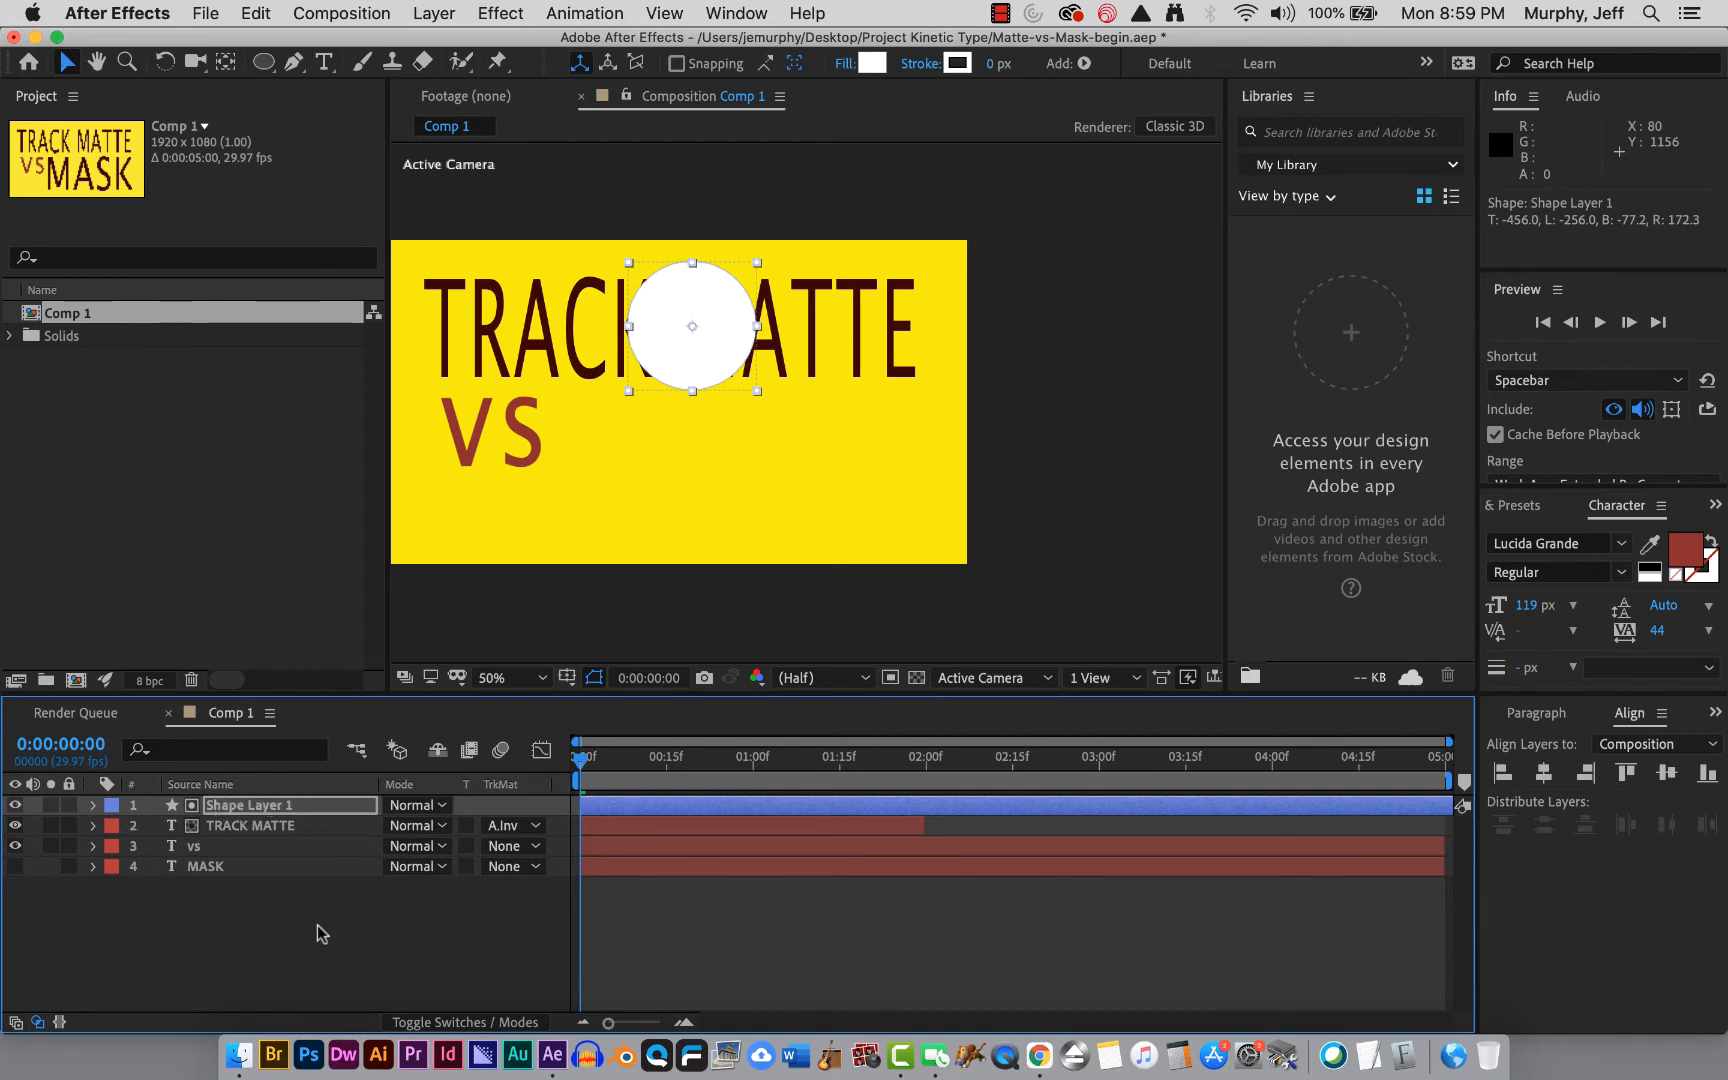
pyautogui.click(515, 825)
pyautogui.click(535, 841)
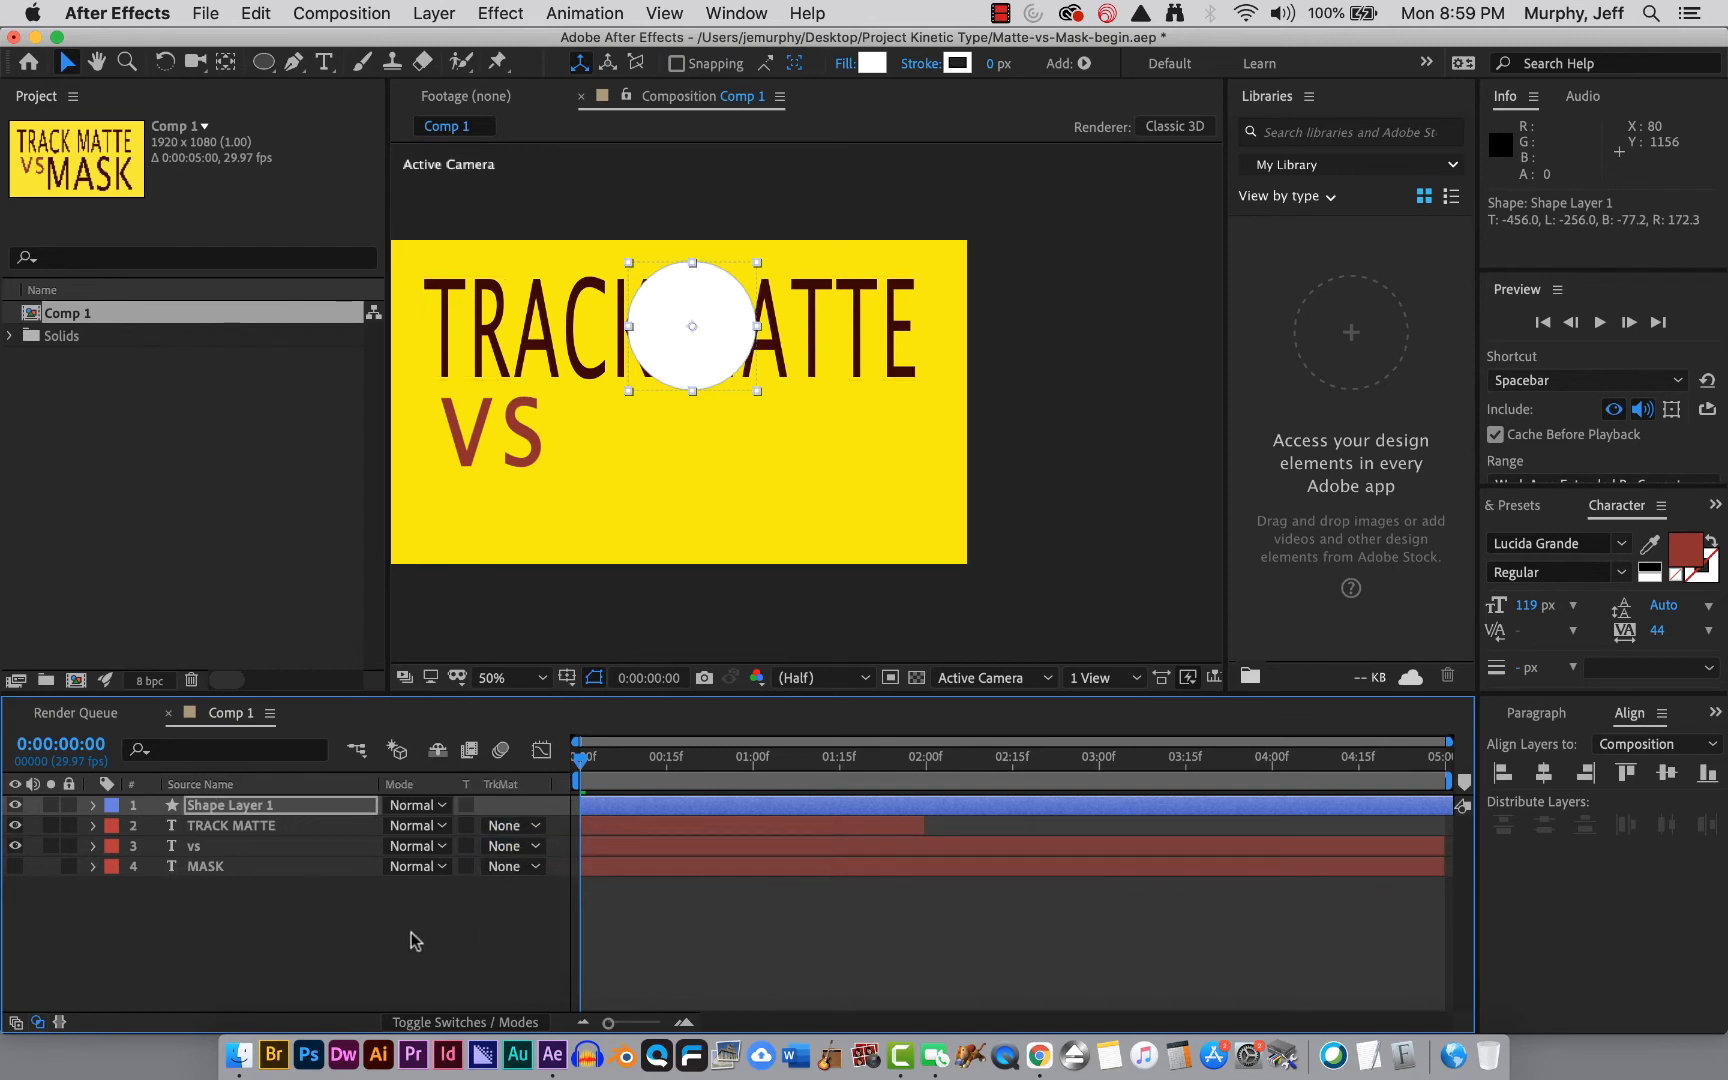
pyautogui.click(415, 940)
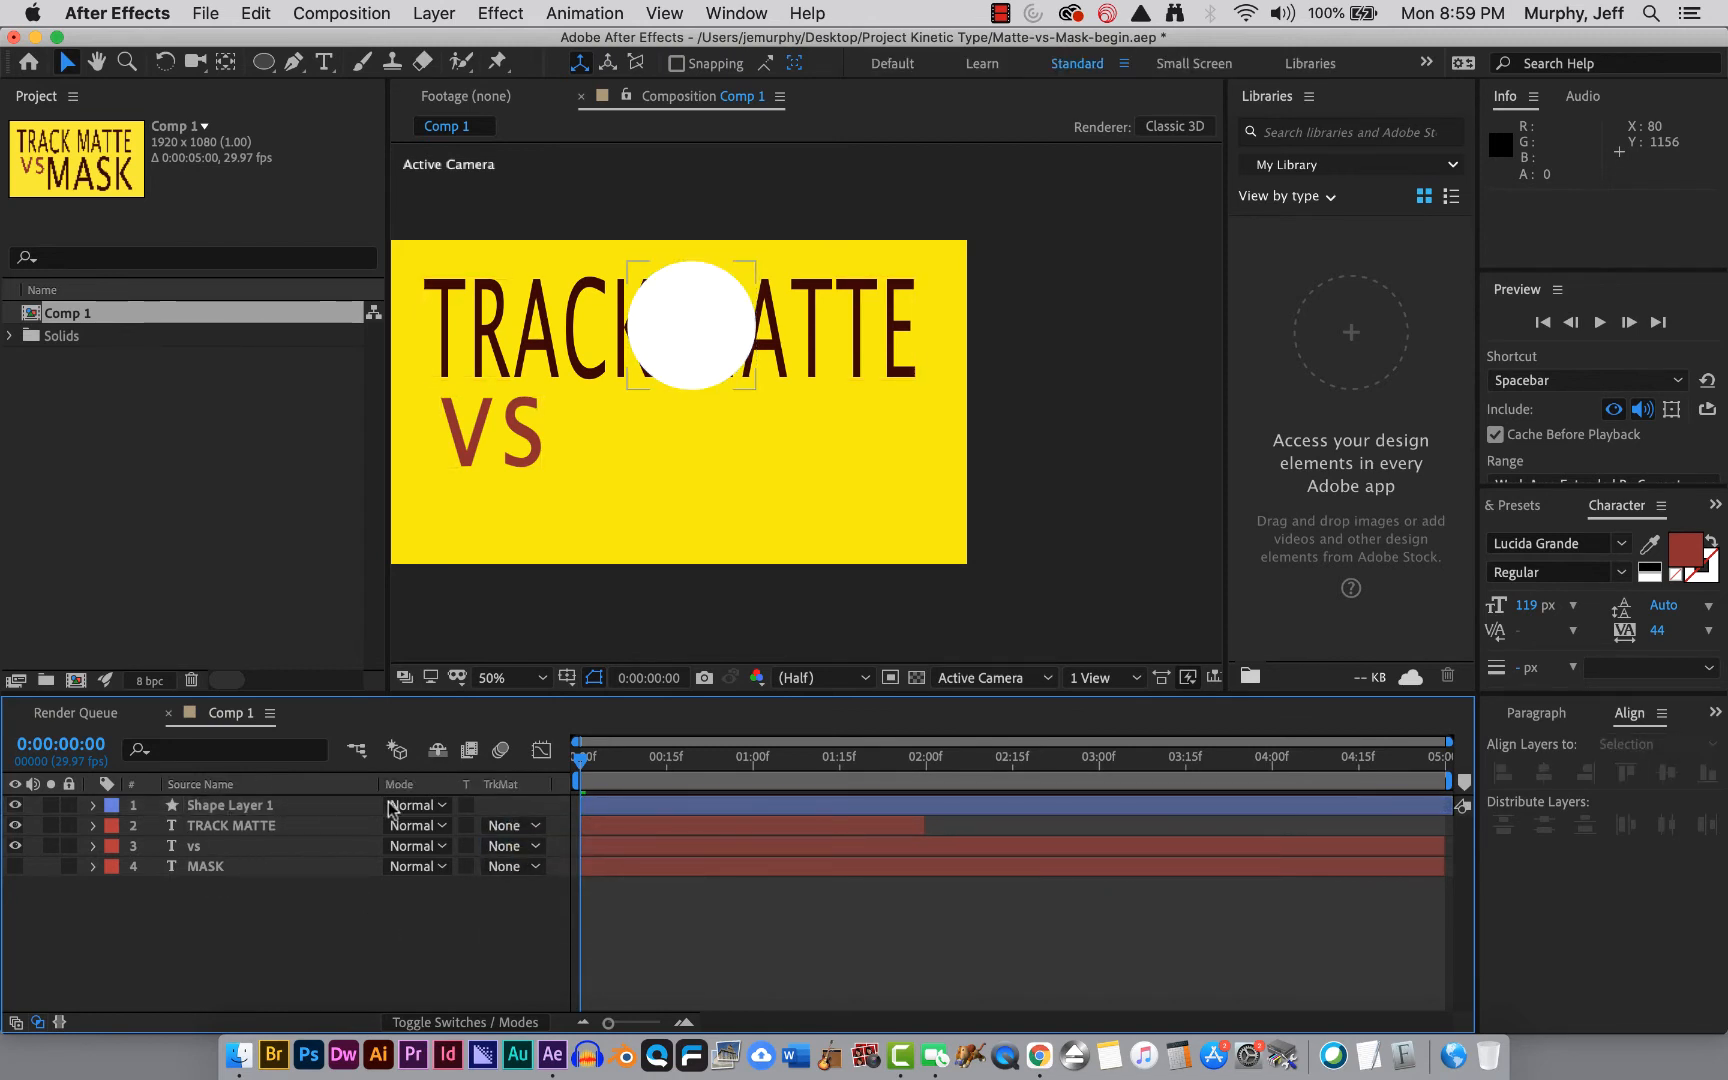
pyautogui.click(250, 828)
pyautogui.click(237, 832)
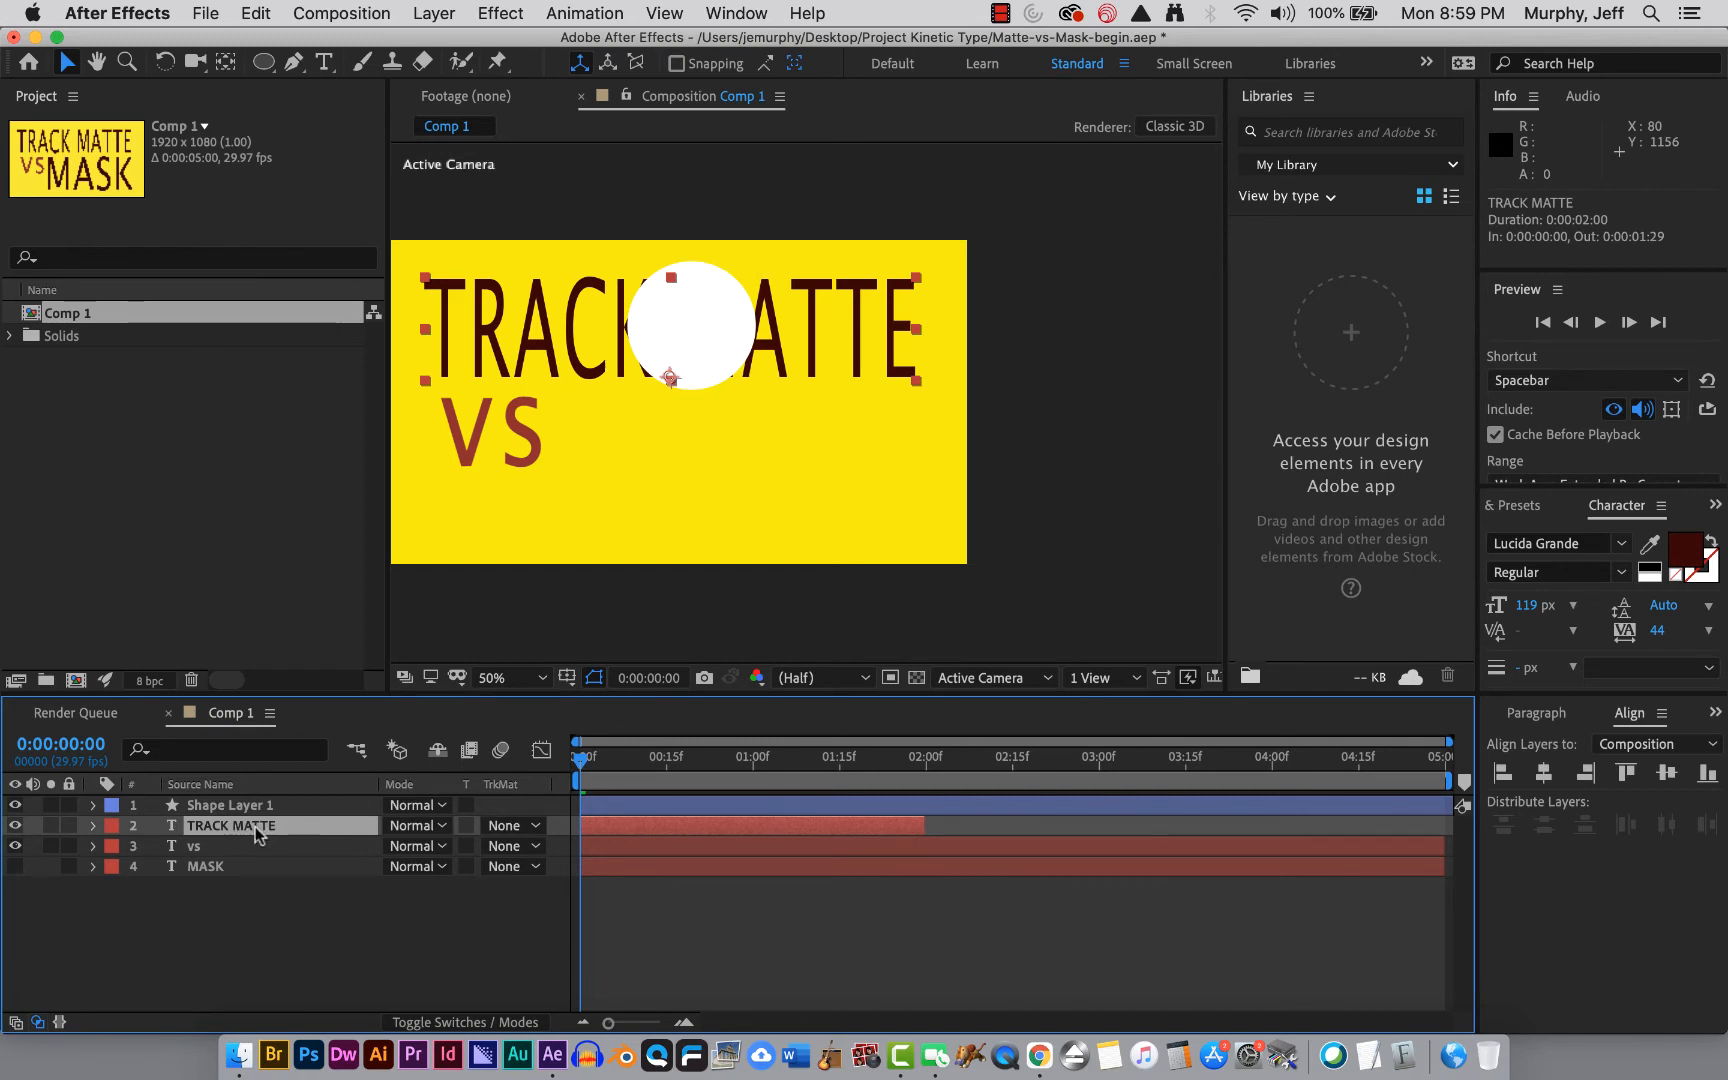
pyautogui.click(234, 803)
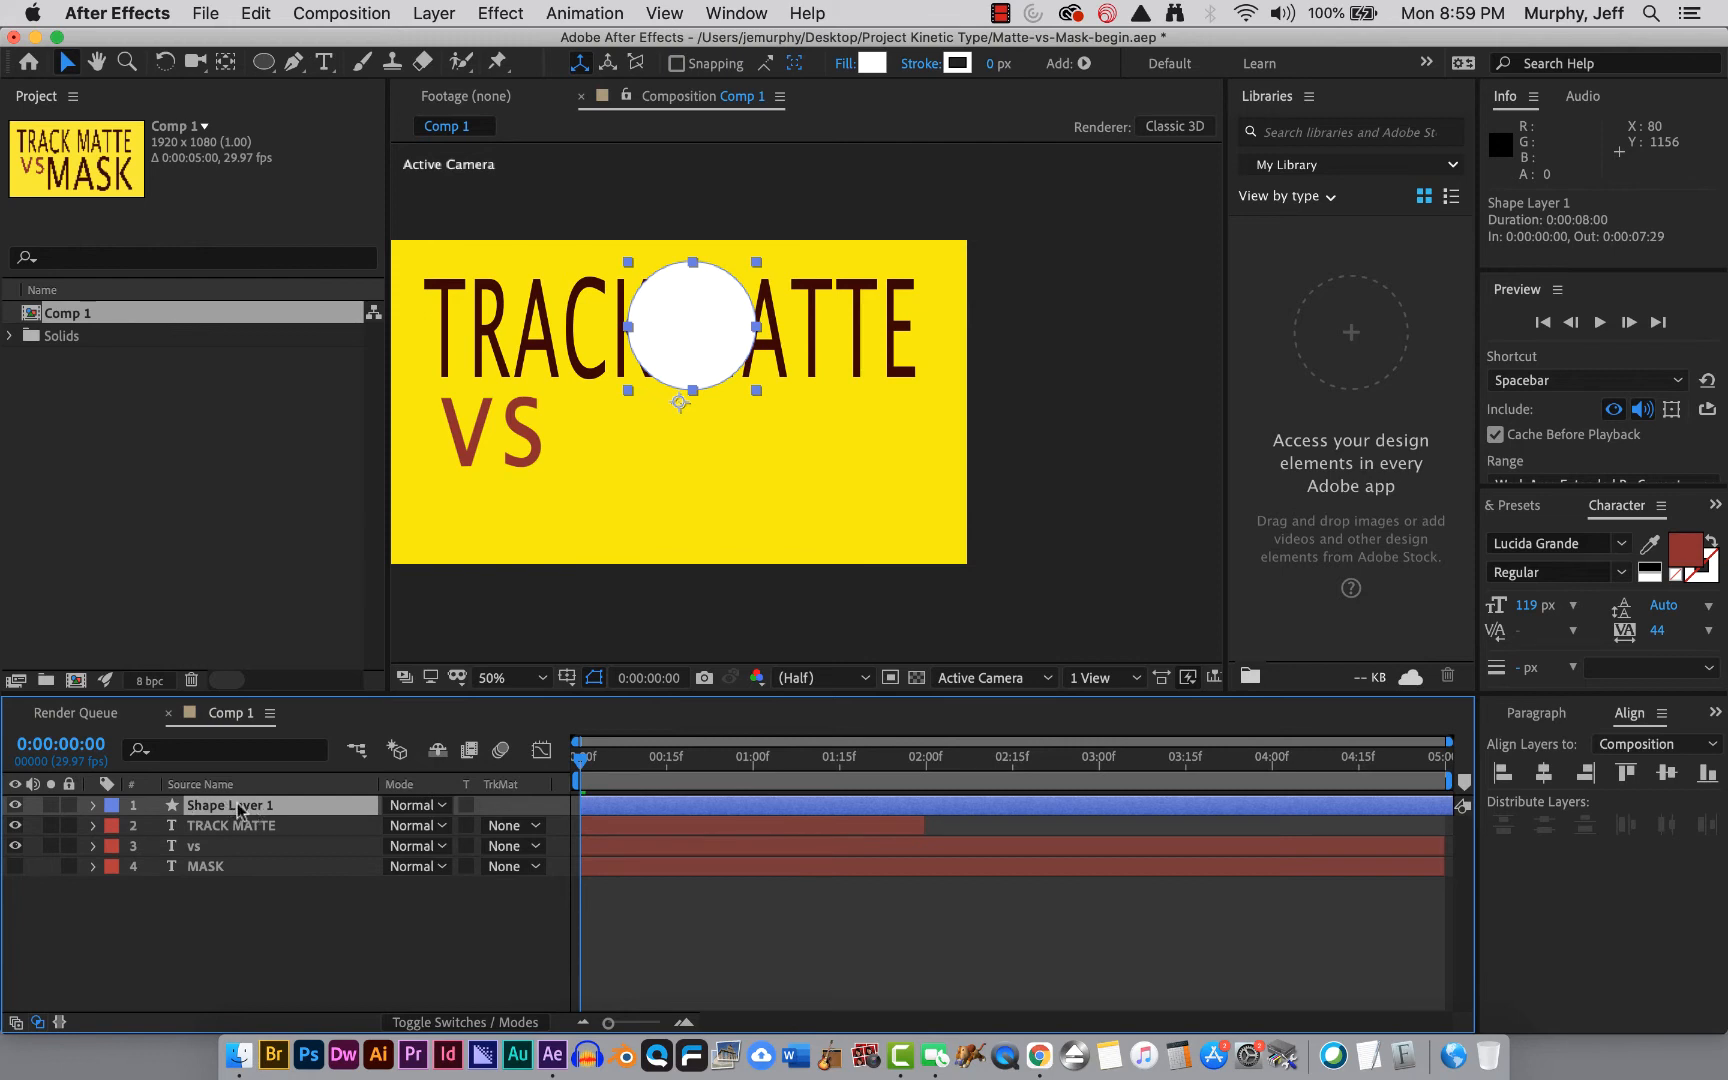
pyautogui.click(238, 826)
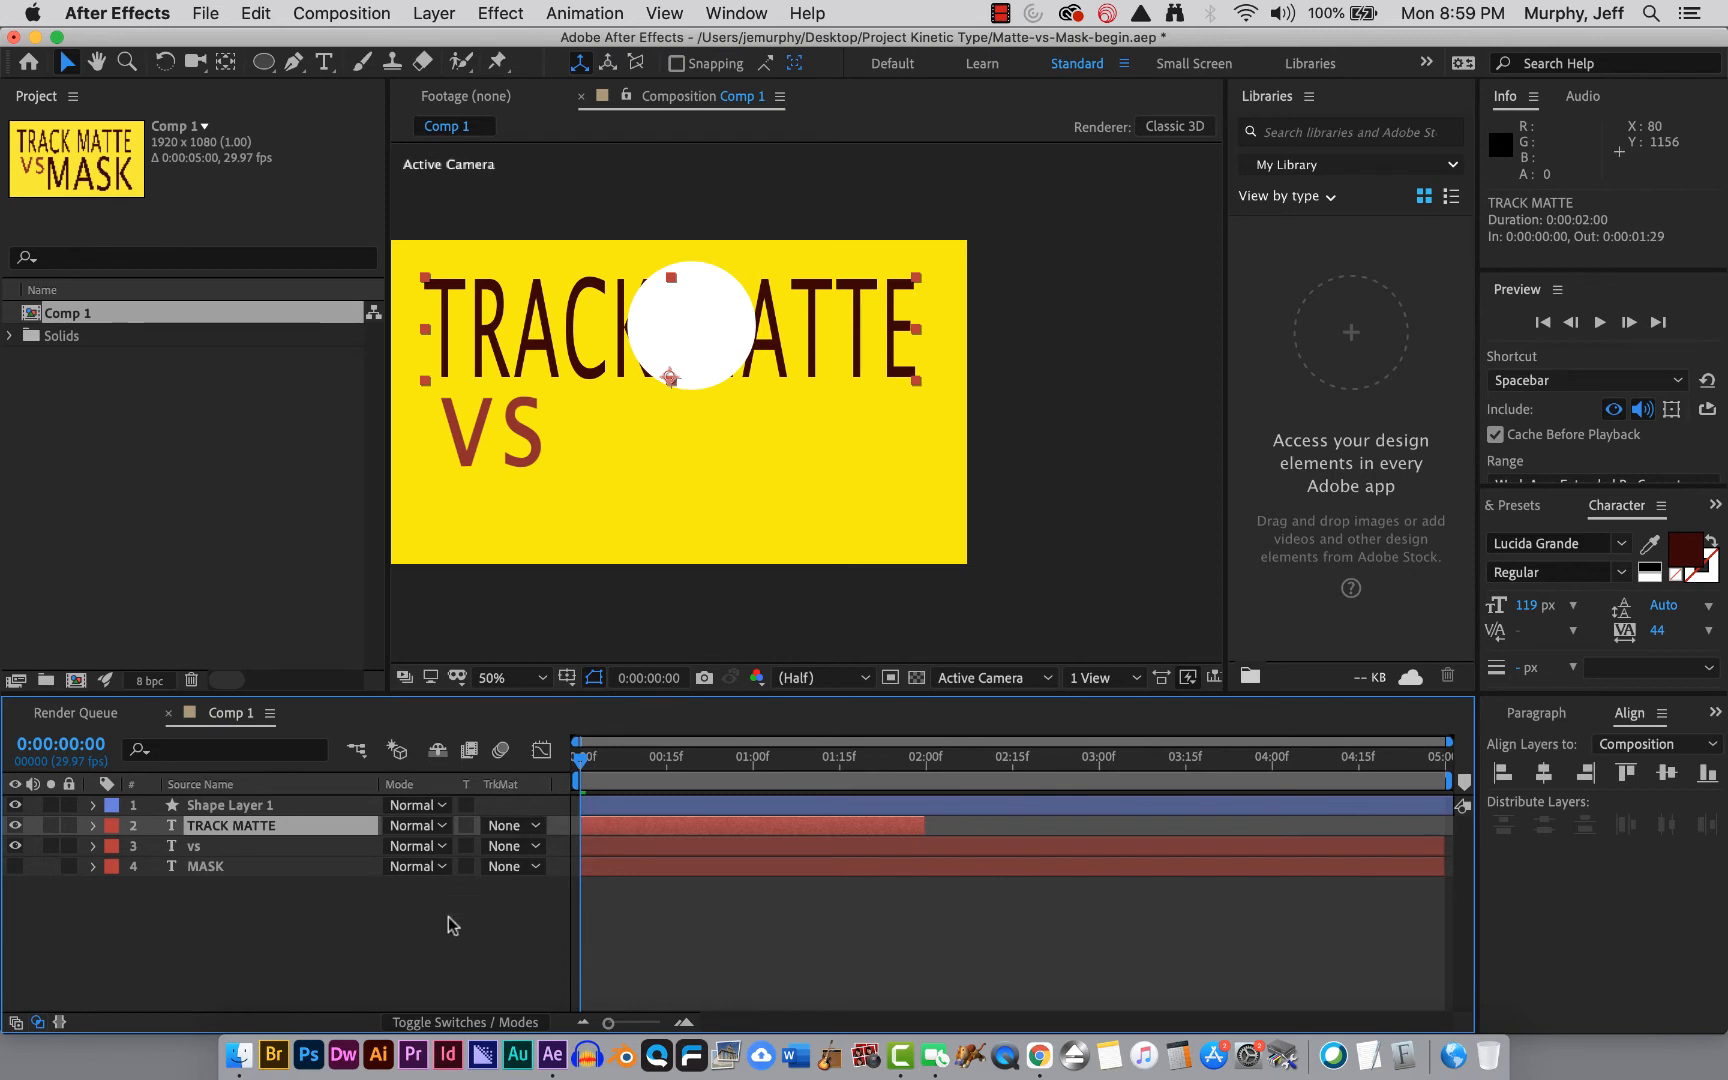
# Display the Modes column alongside the Switches columns in the timeline.
pyautogui.click(455, 1022)
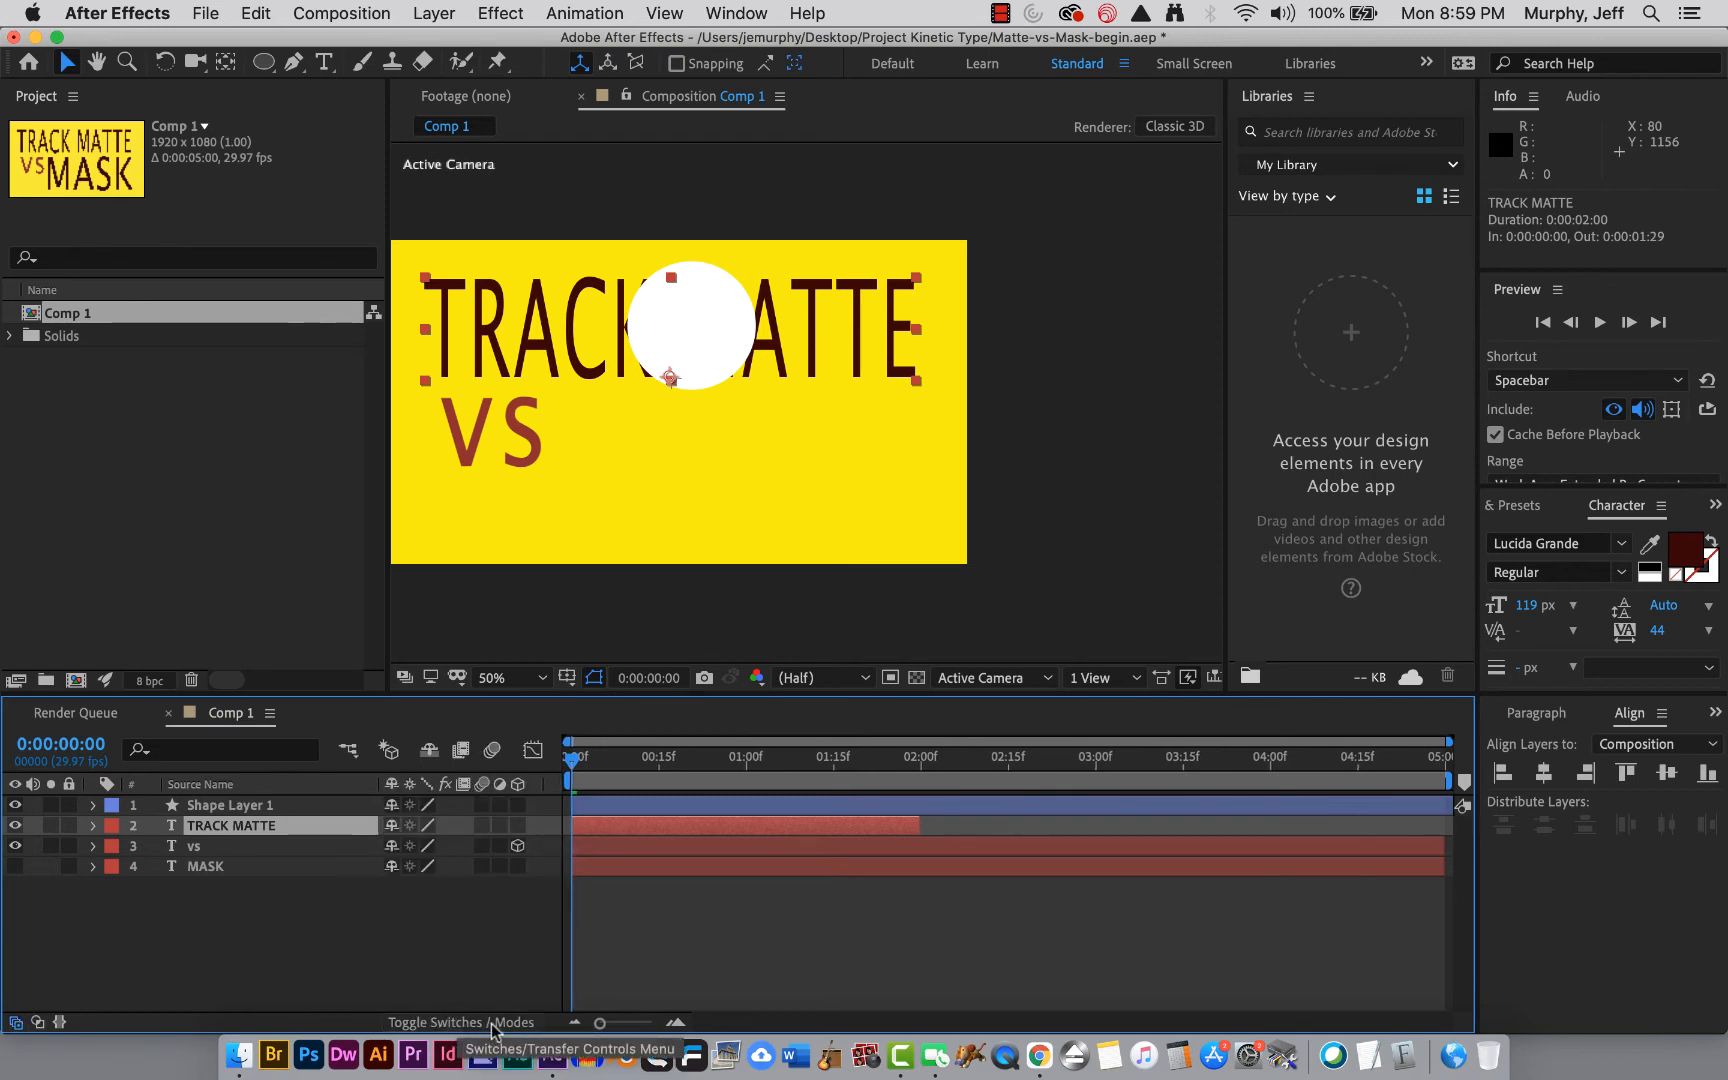
pyautogui.click(491, 1022)
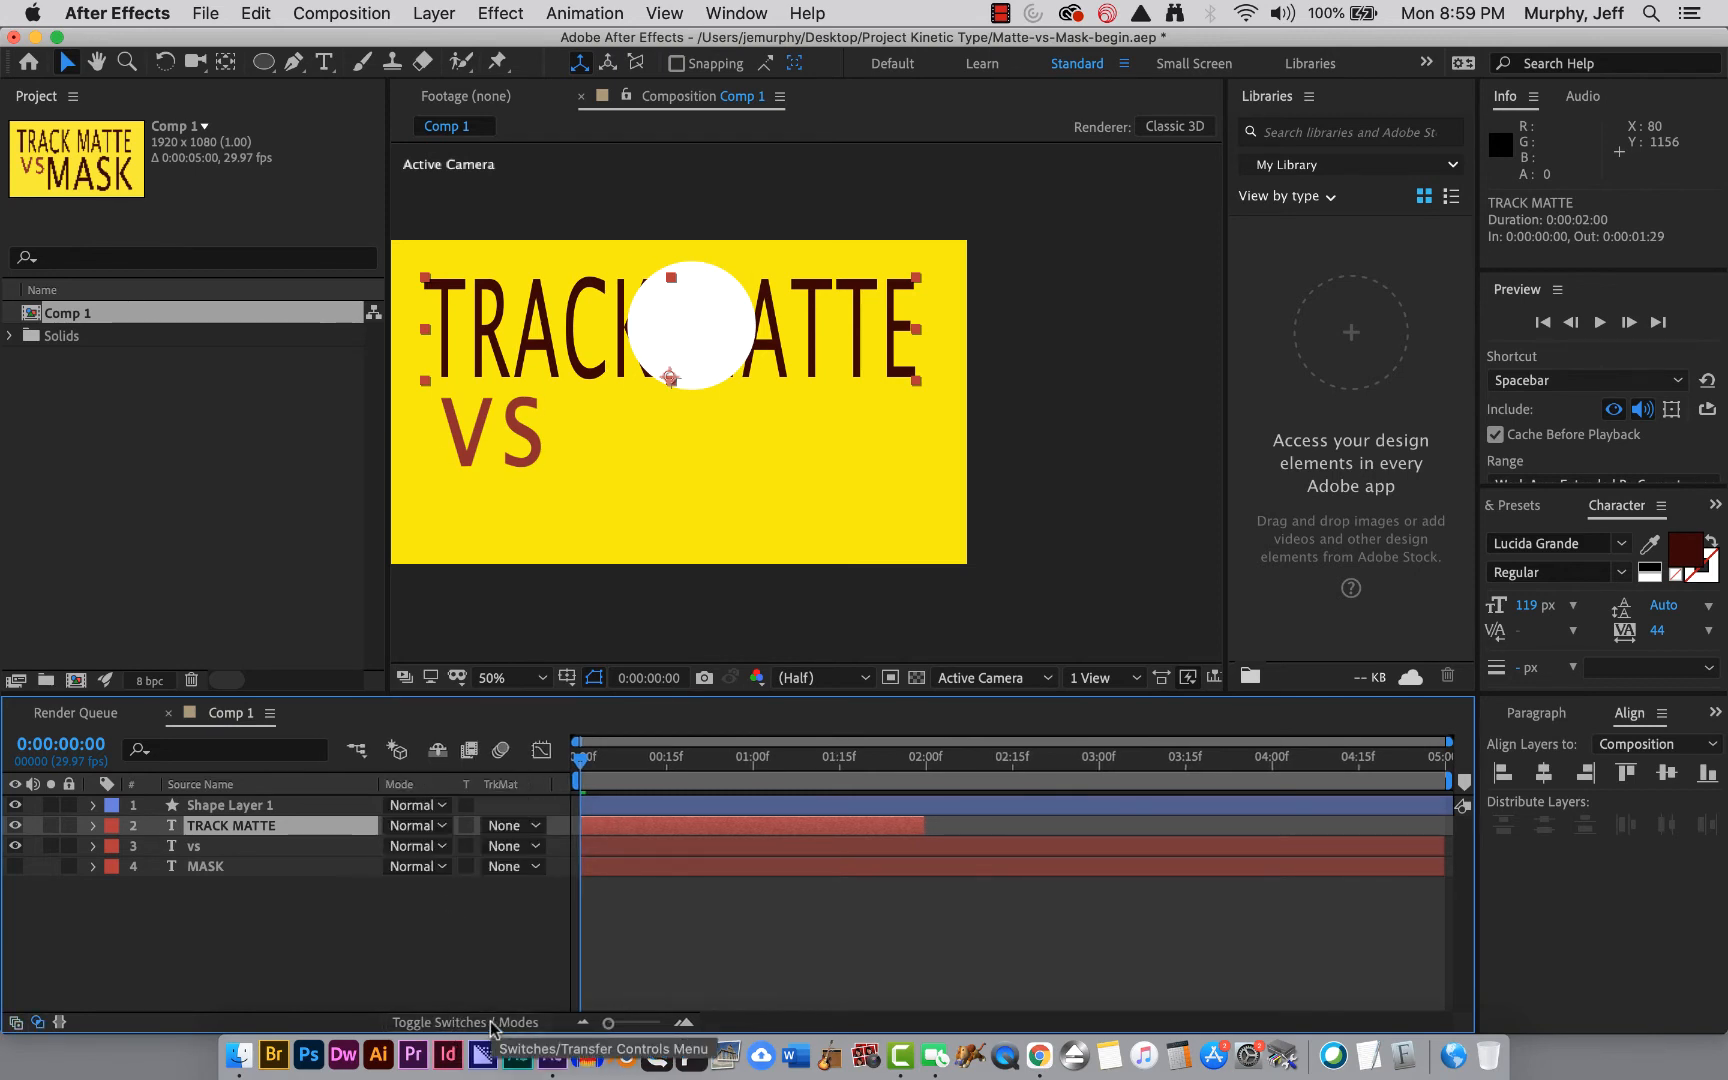
pyautogui.click(437, 857)
pyautogui.click(318, 925)
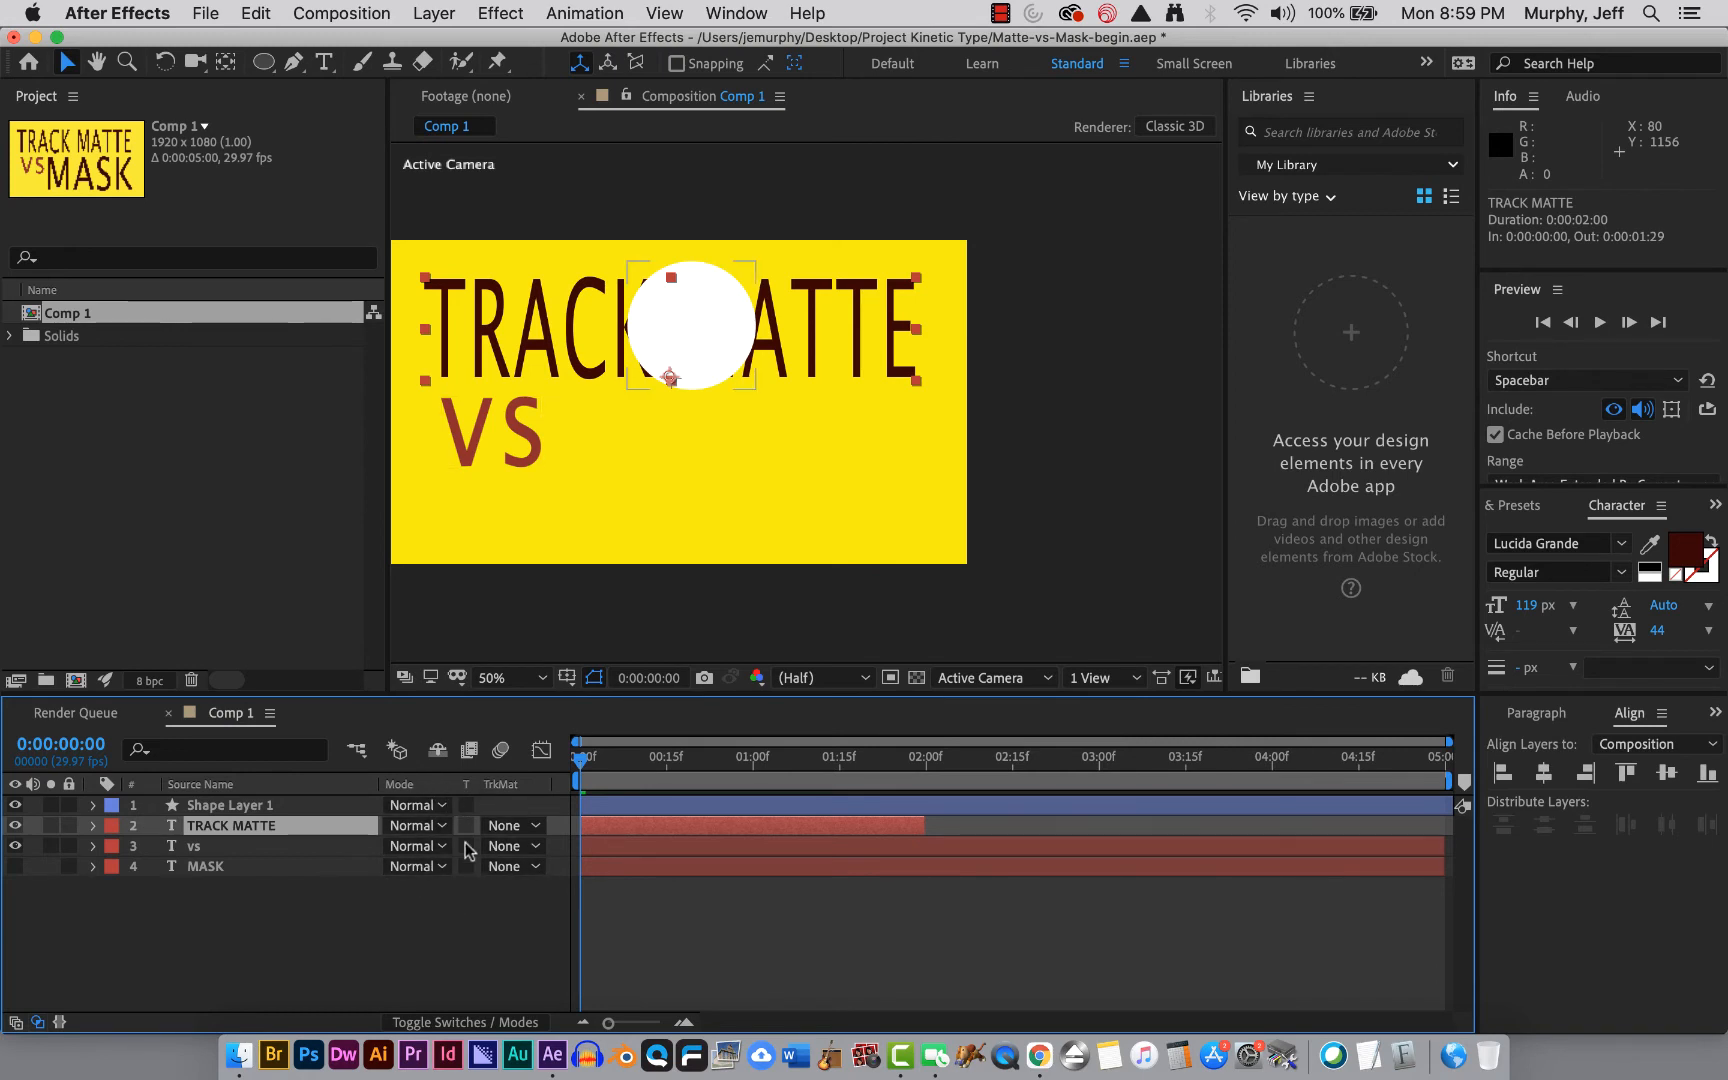
pyautogui.click(446, 1021)
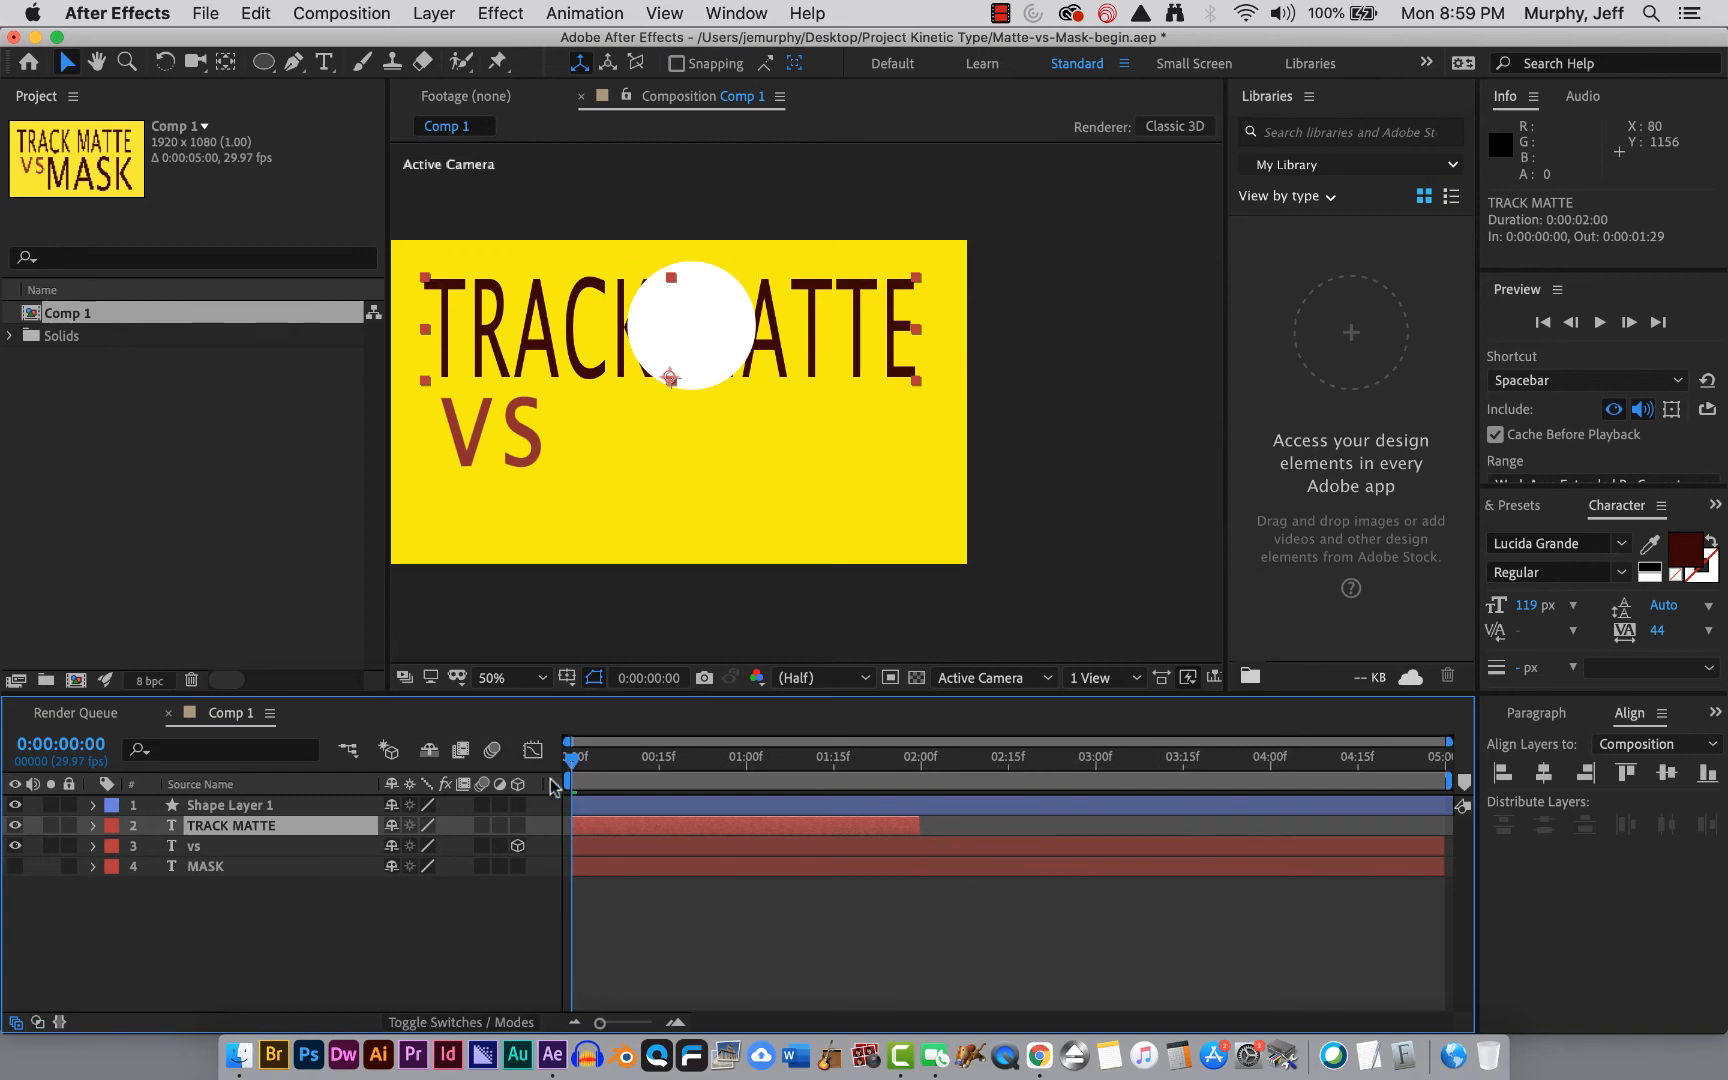
pyautogui.rightClick(342, 783)
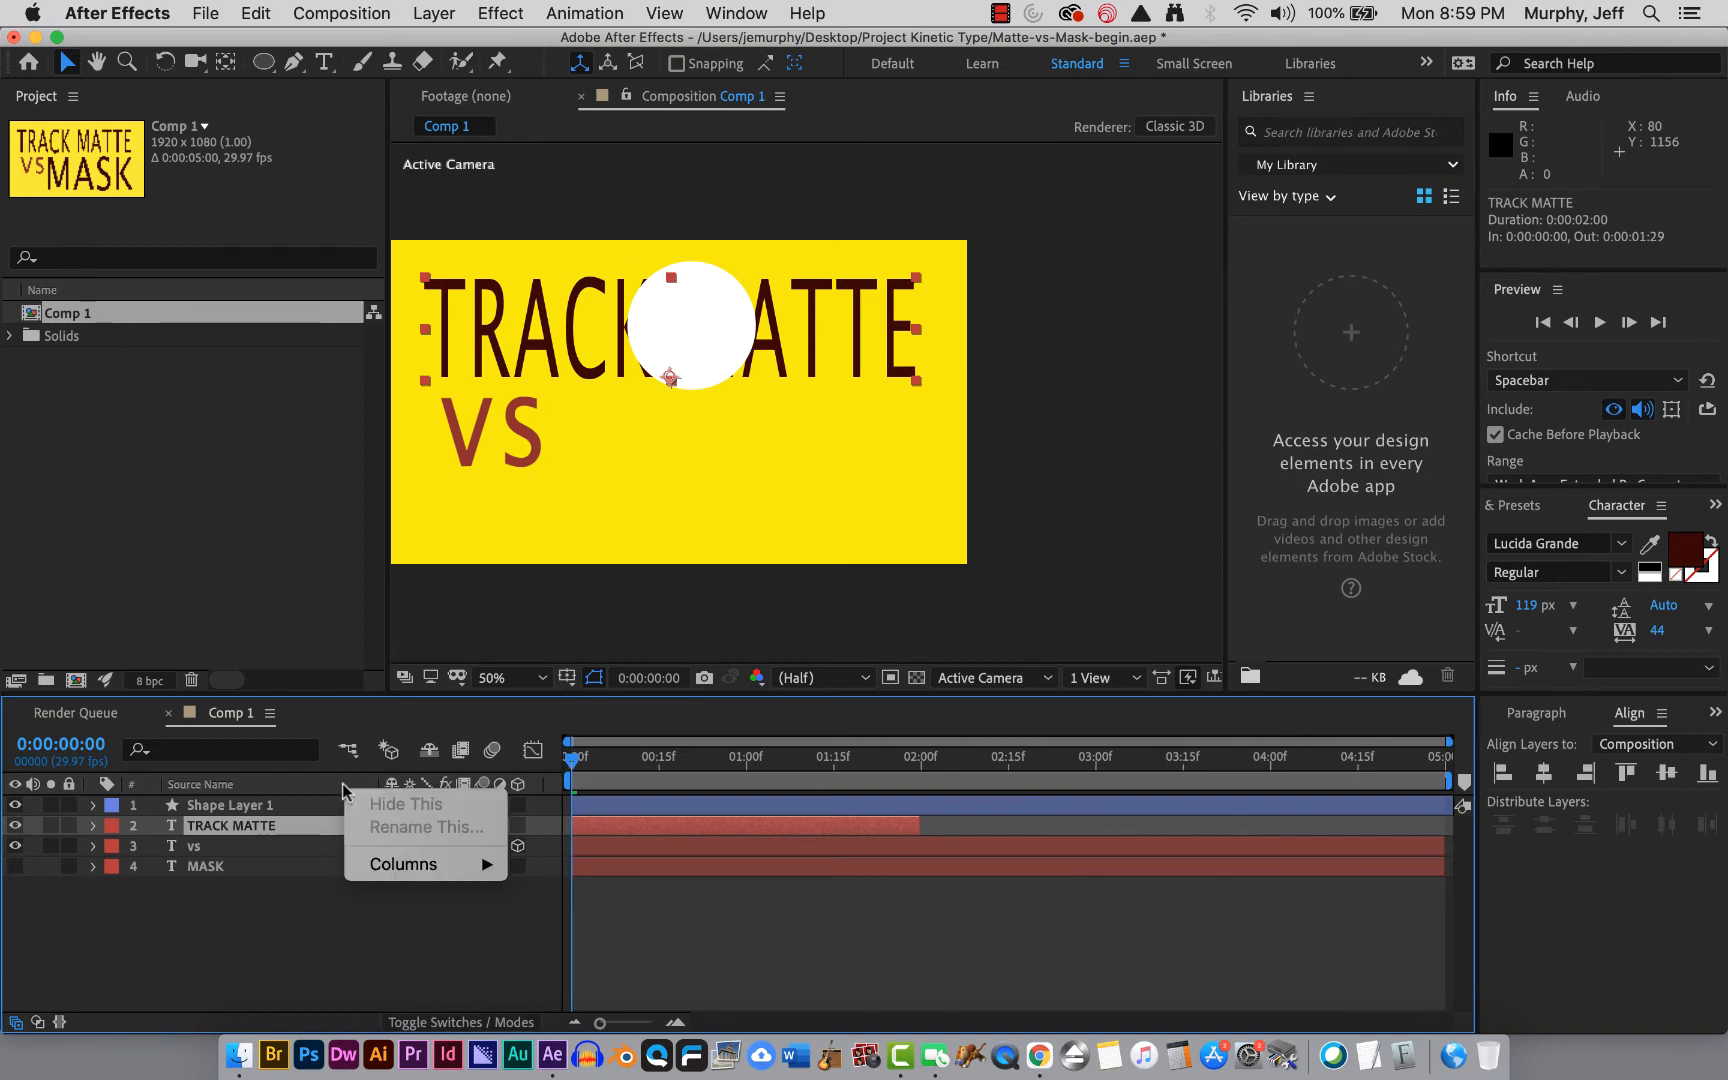
pyautogui.moveTo(373, 870)
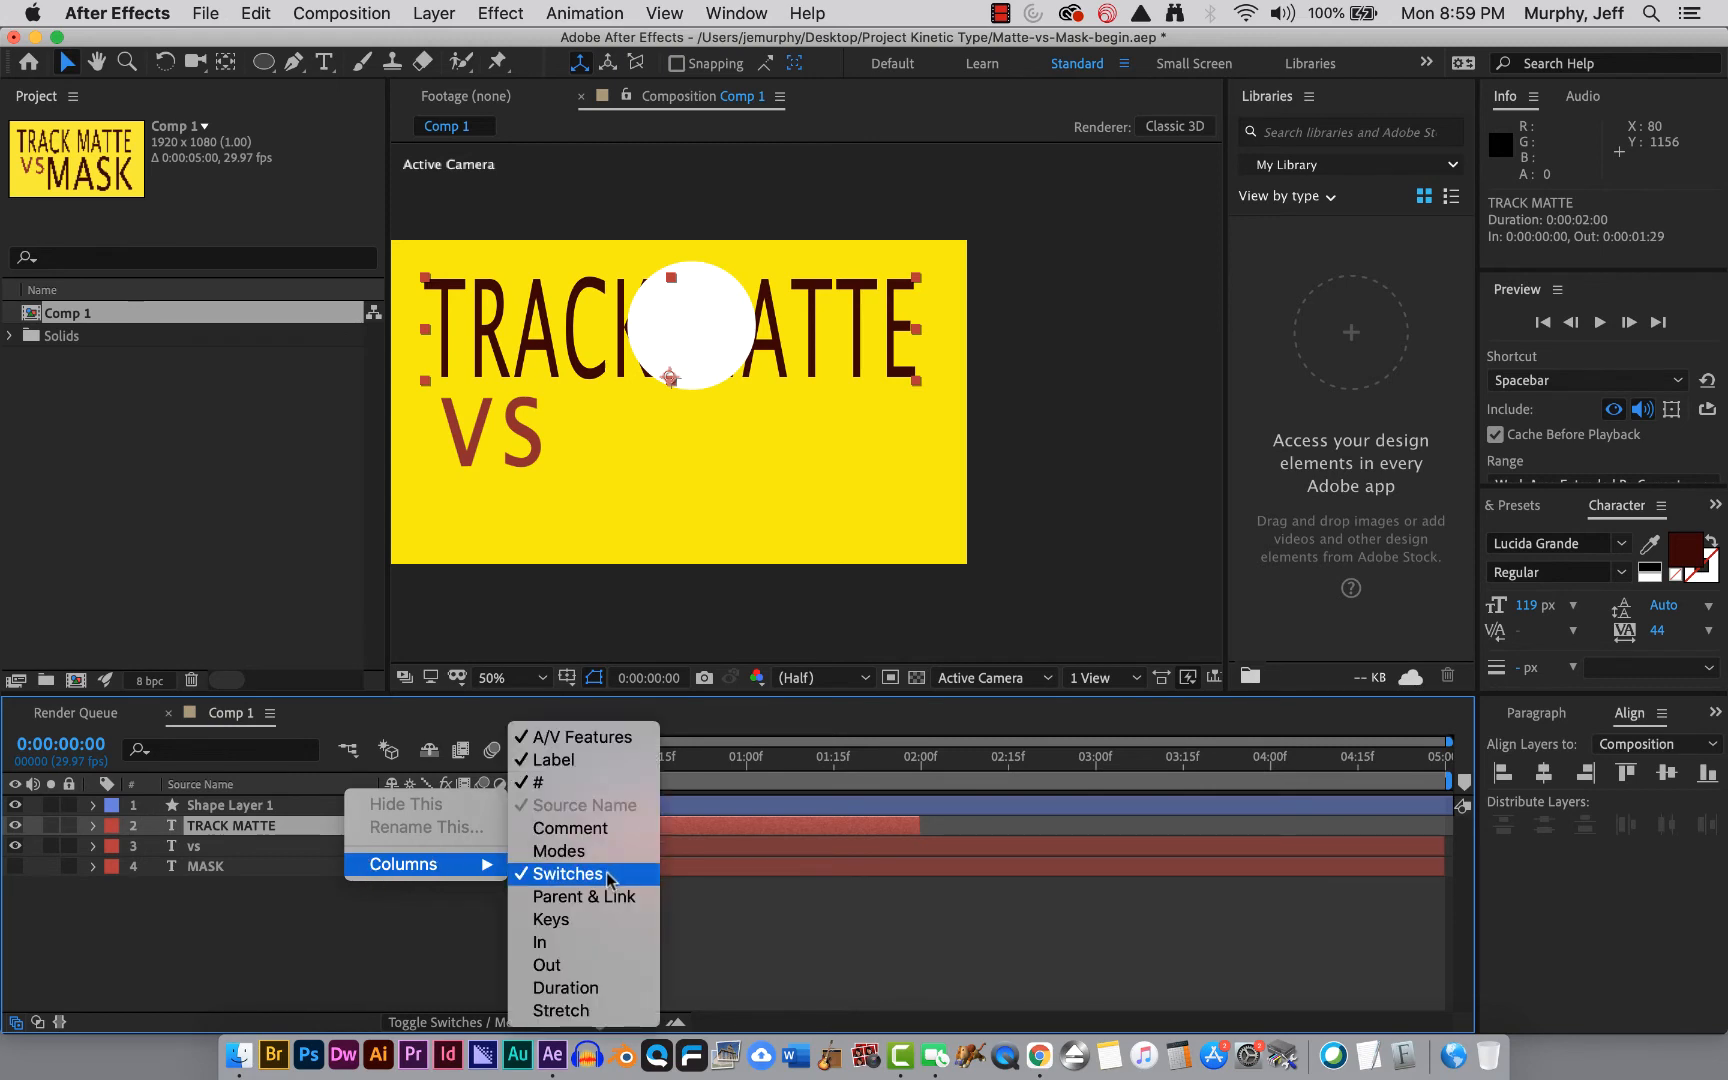
pyautogui.click(566, 851)
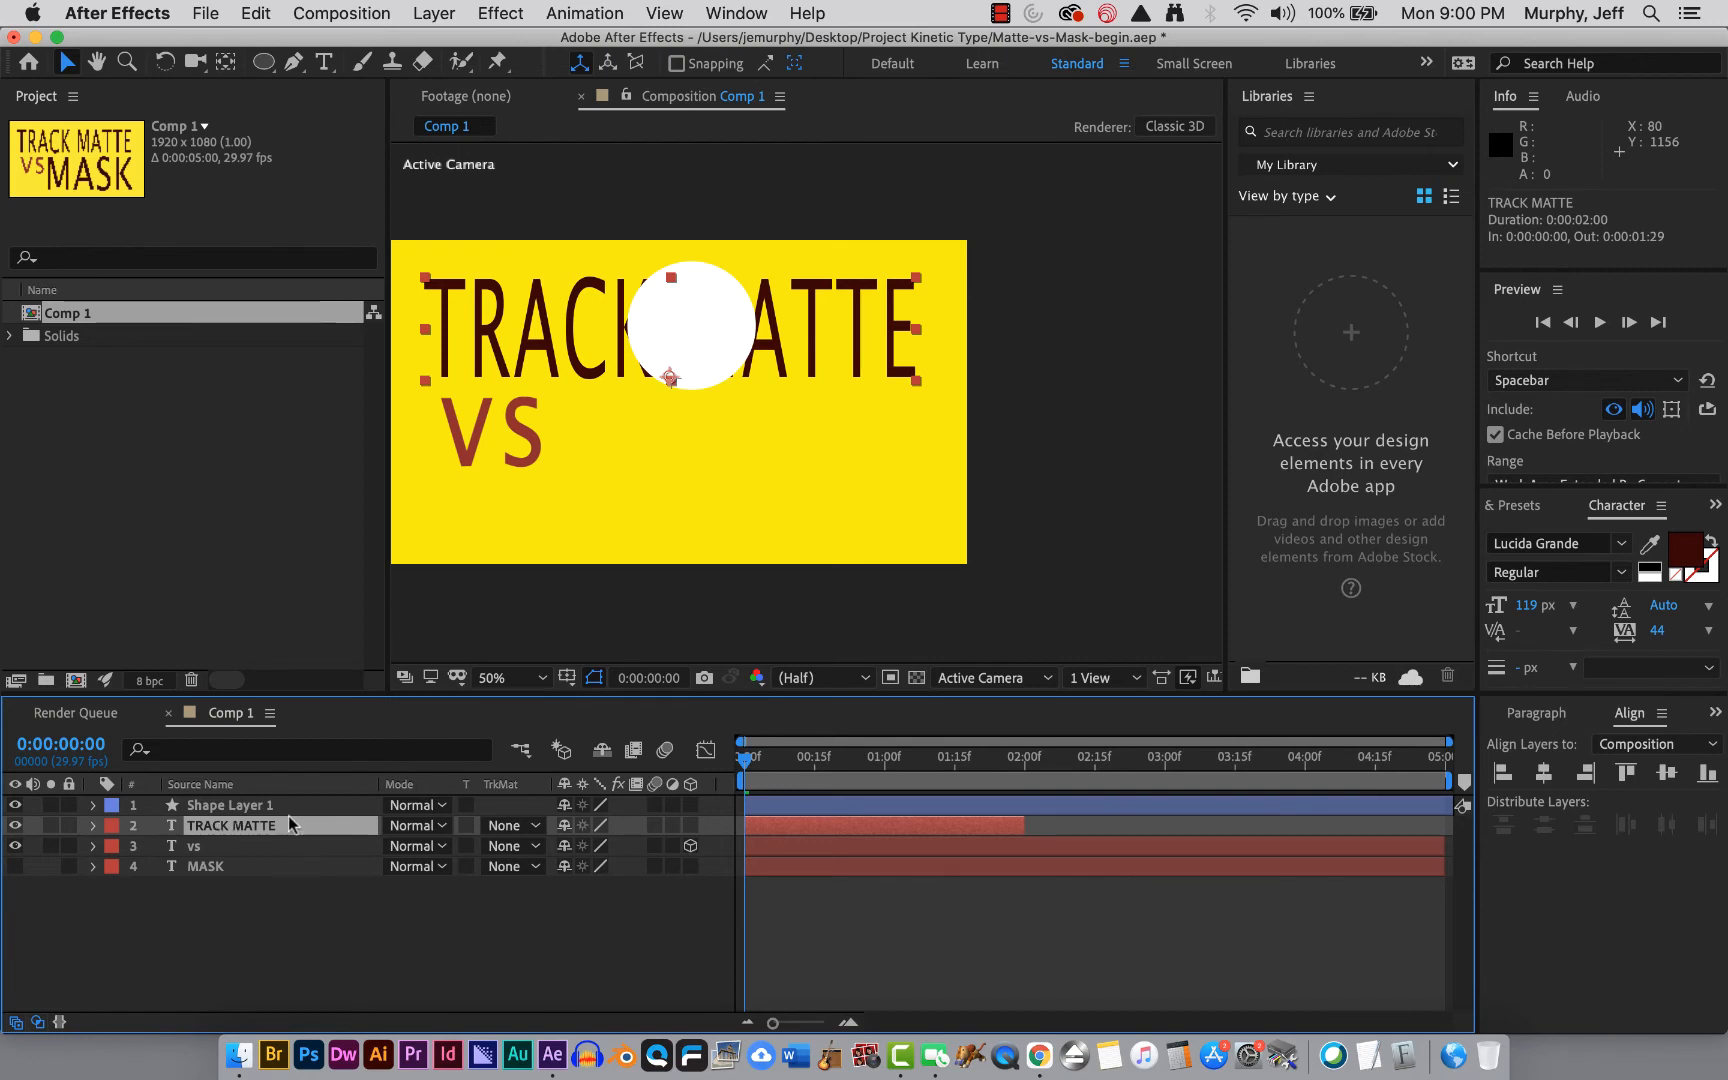
# Try the TRACK MATTE layer's track matte as Alpha Matte, Alpha Inverted Matte and Luma Matte of Shape Layer 1.
pyautogui.click(524, 828)
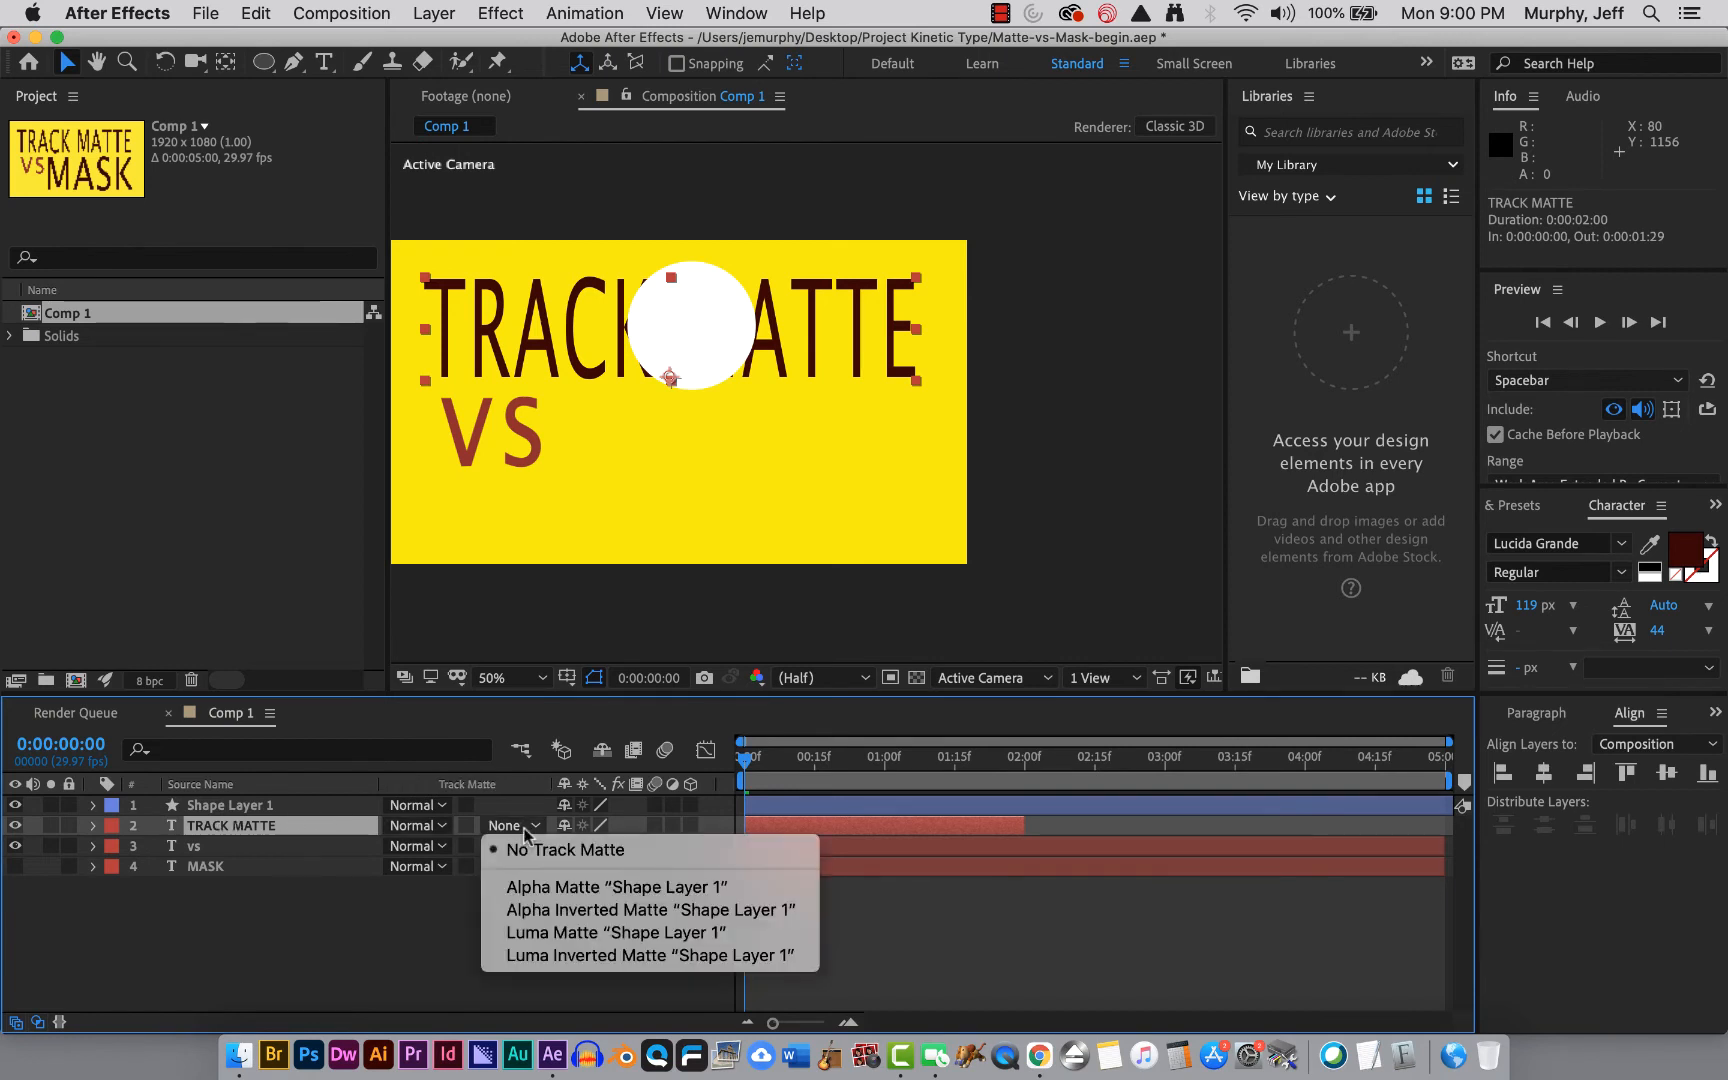
pyautogui.click(532, 887)
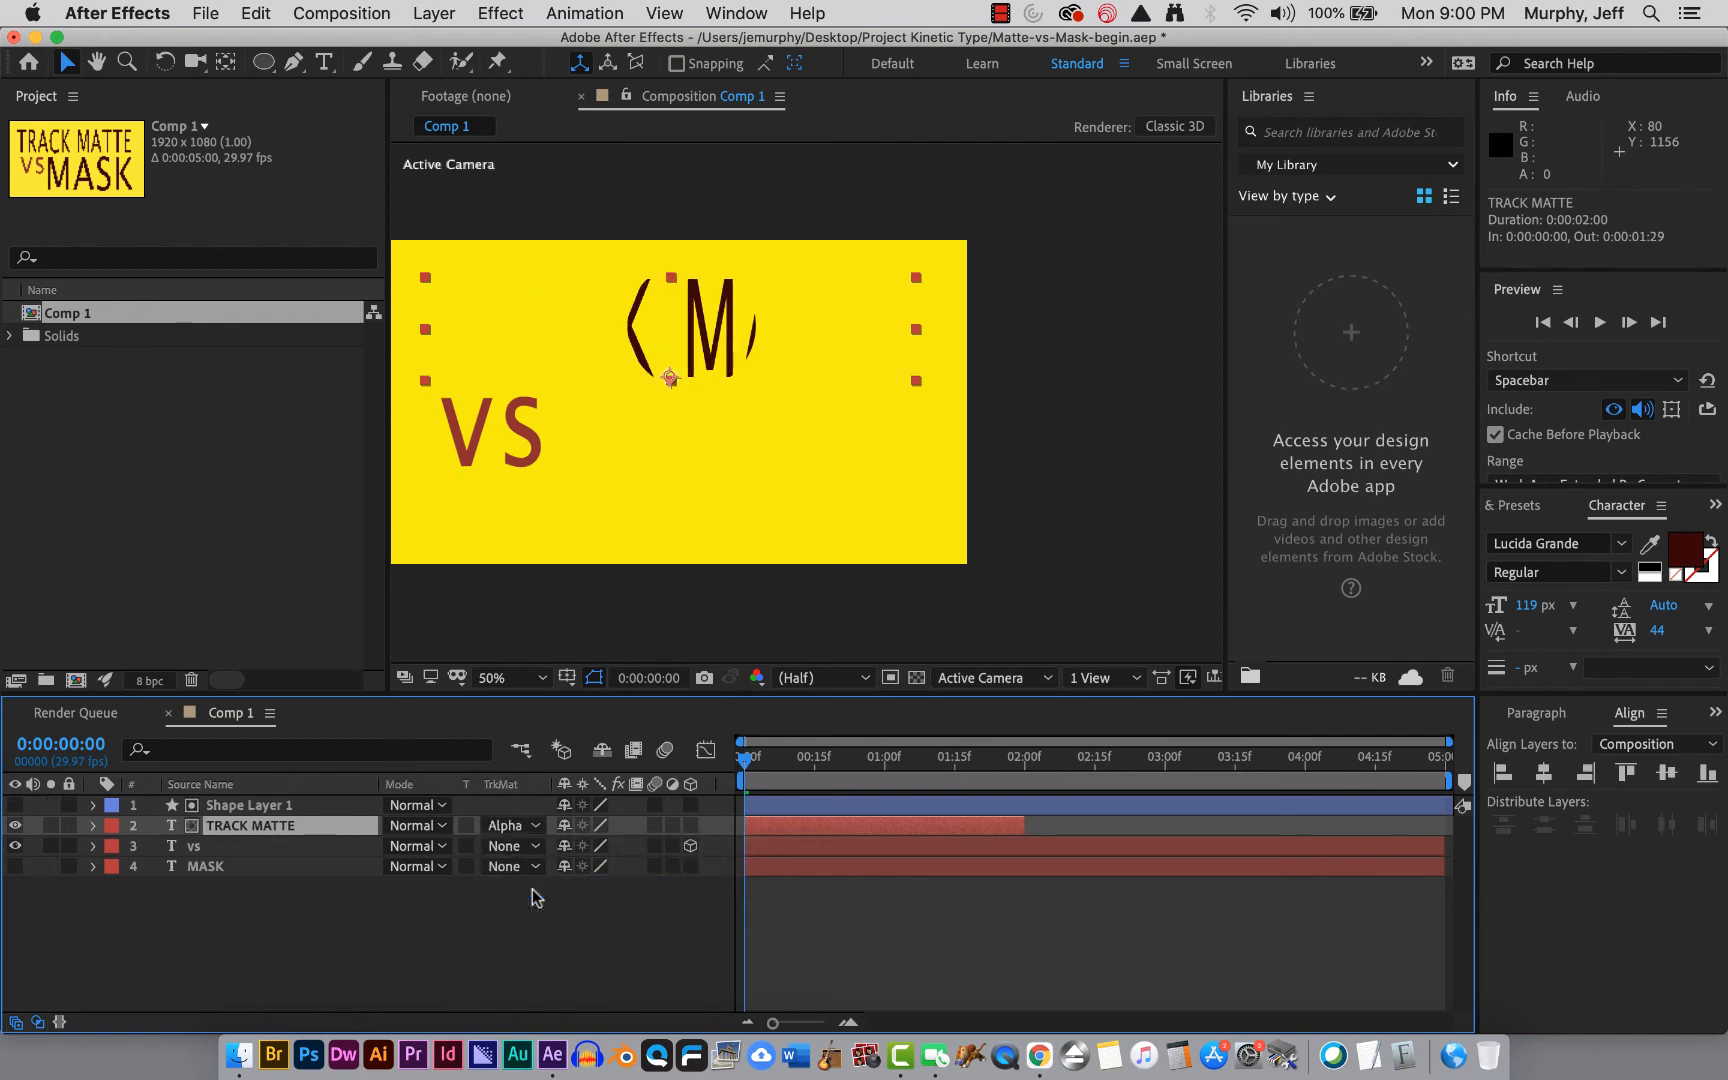
pyautogui.click(524, 826)
pyautogui.click(528, 910)
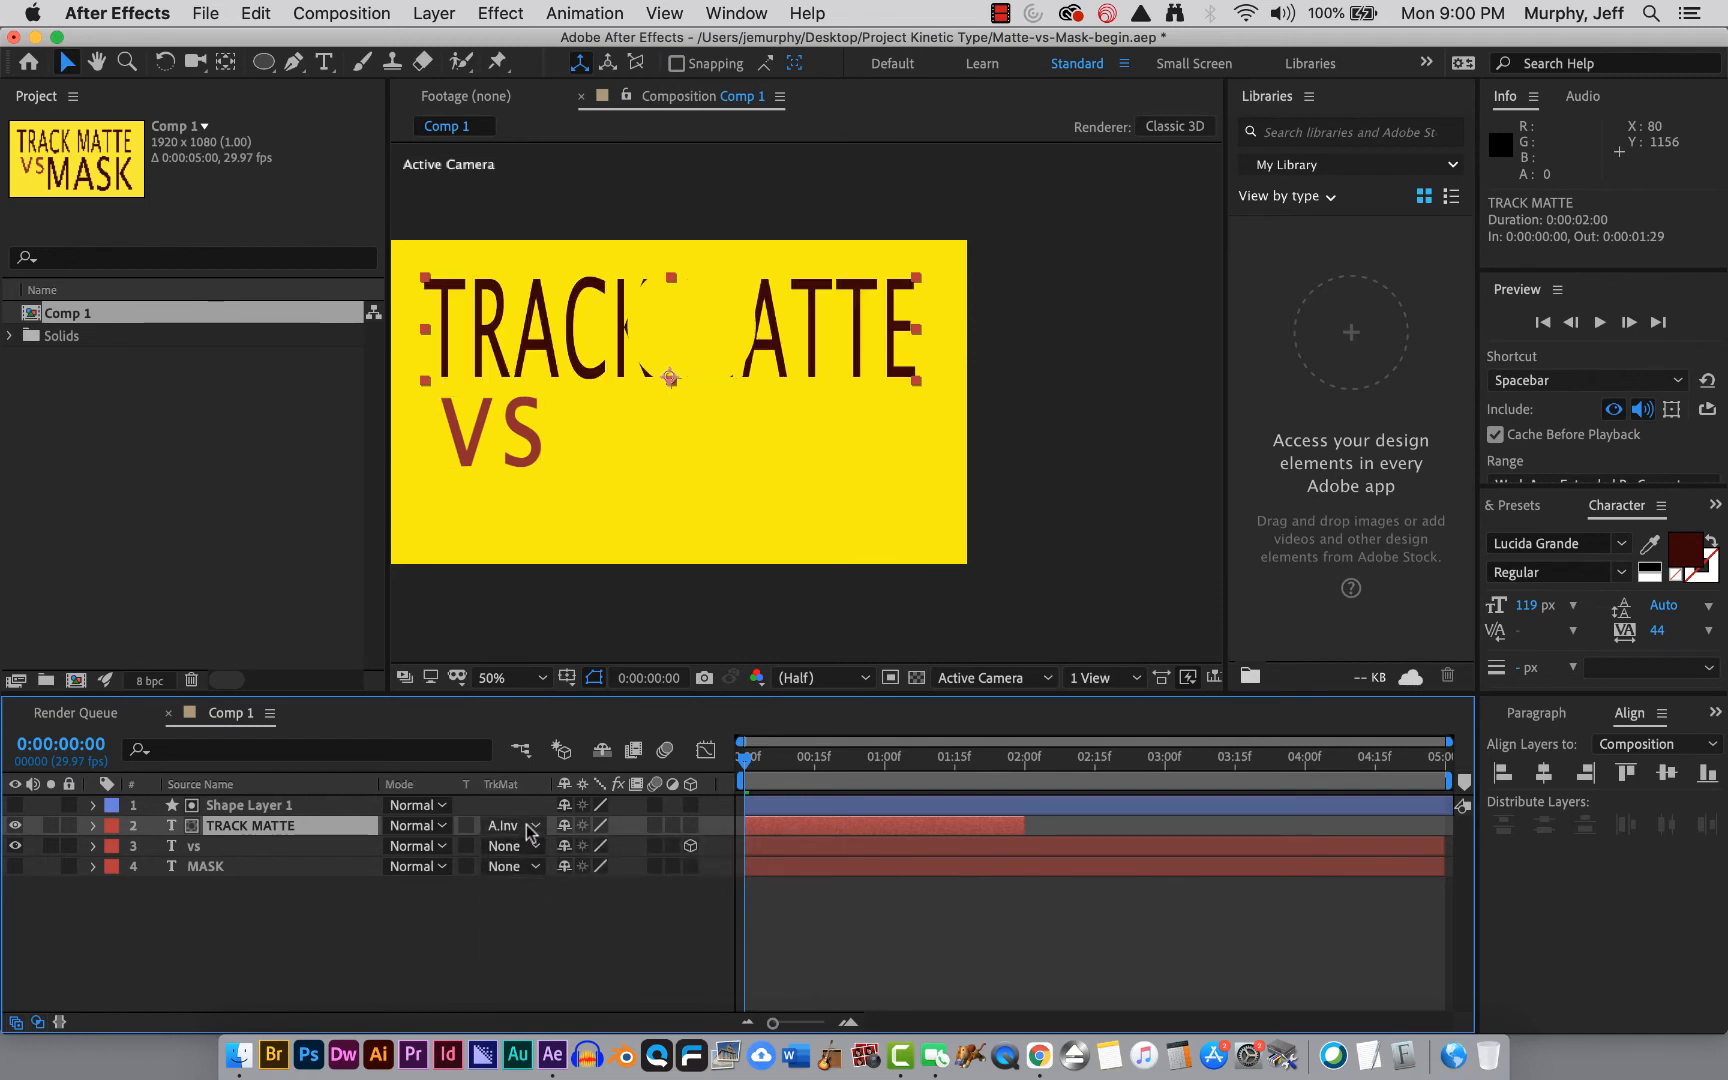
pyautogui.click(528, 832)
pyautogui.click(530, 927)
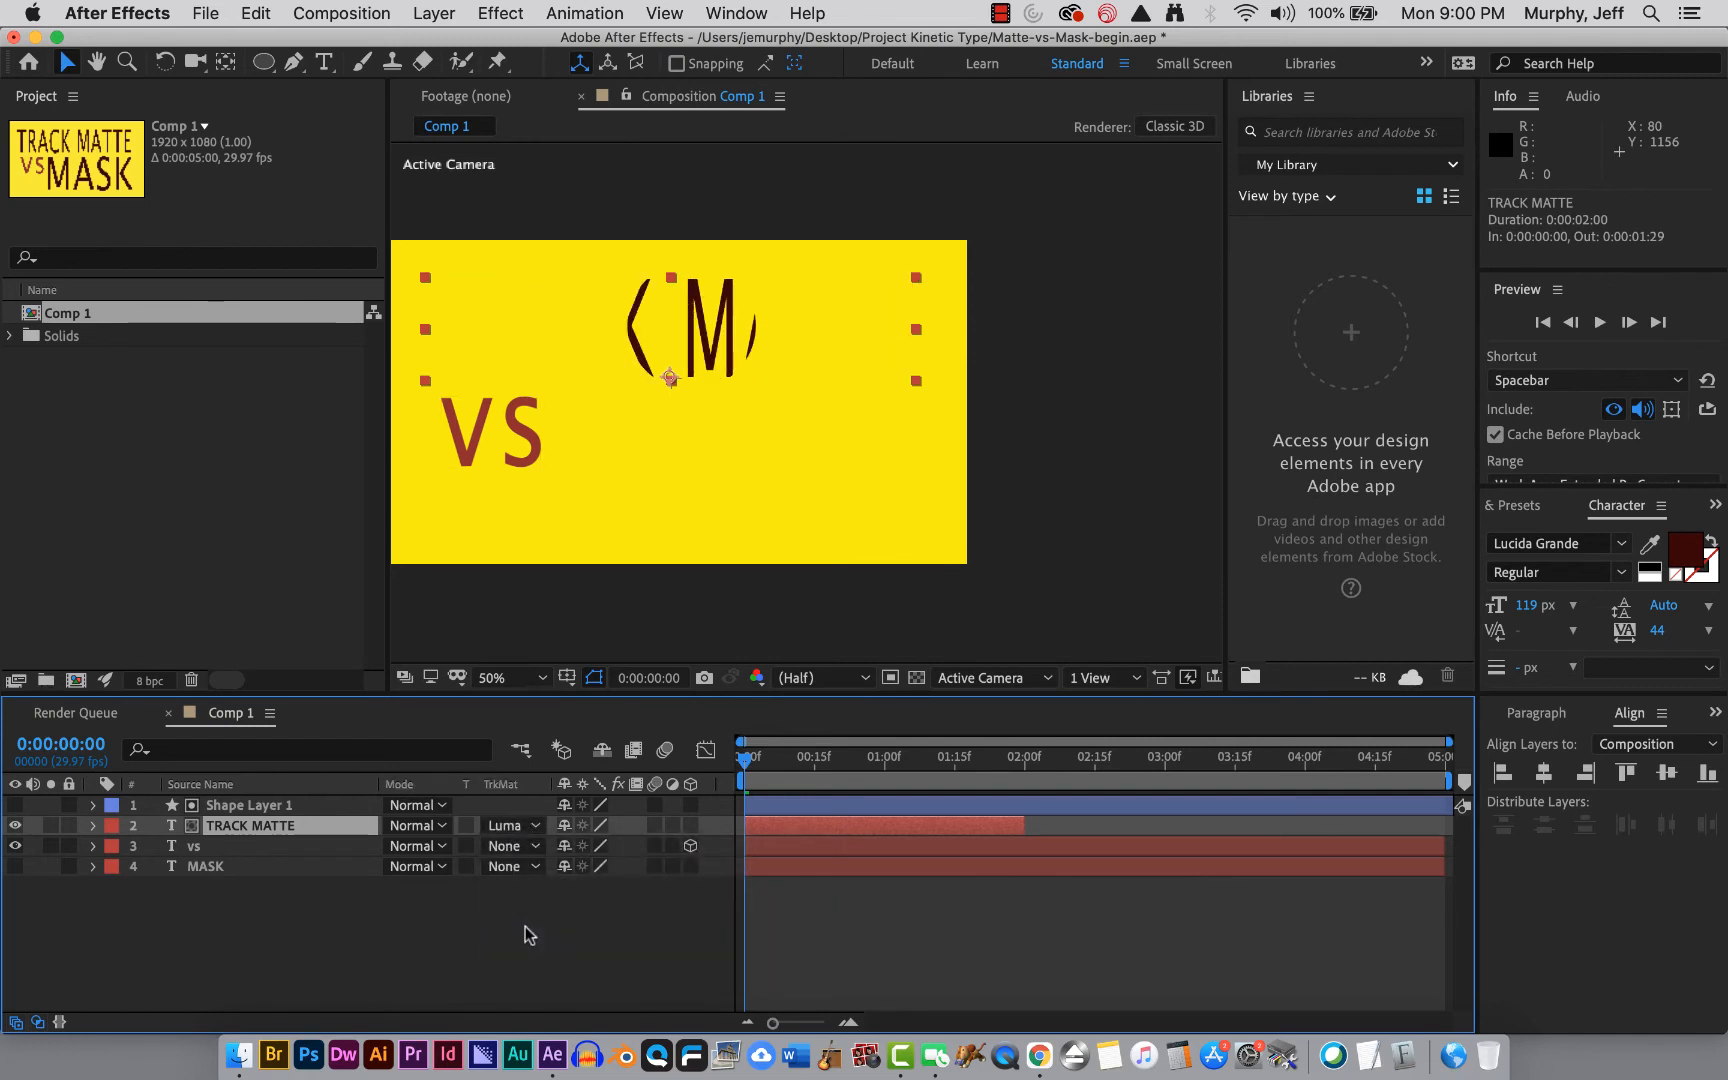
# Set the TRACK MATTE layer's track matte back to No Track Matte.
pyautogui.click(523, 826)
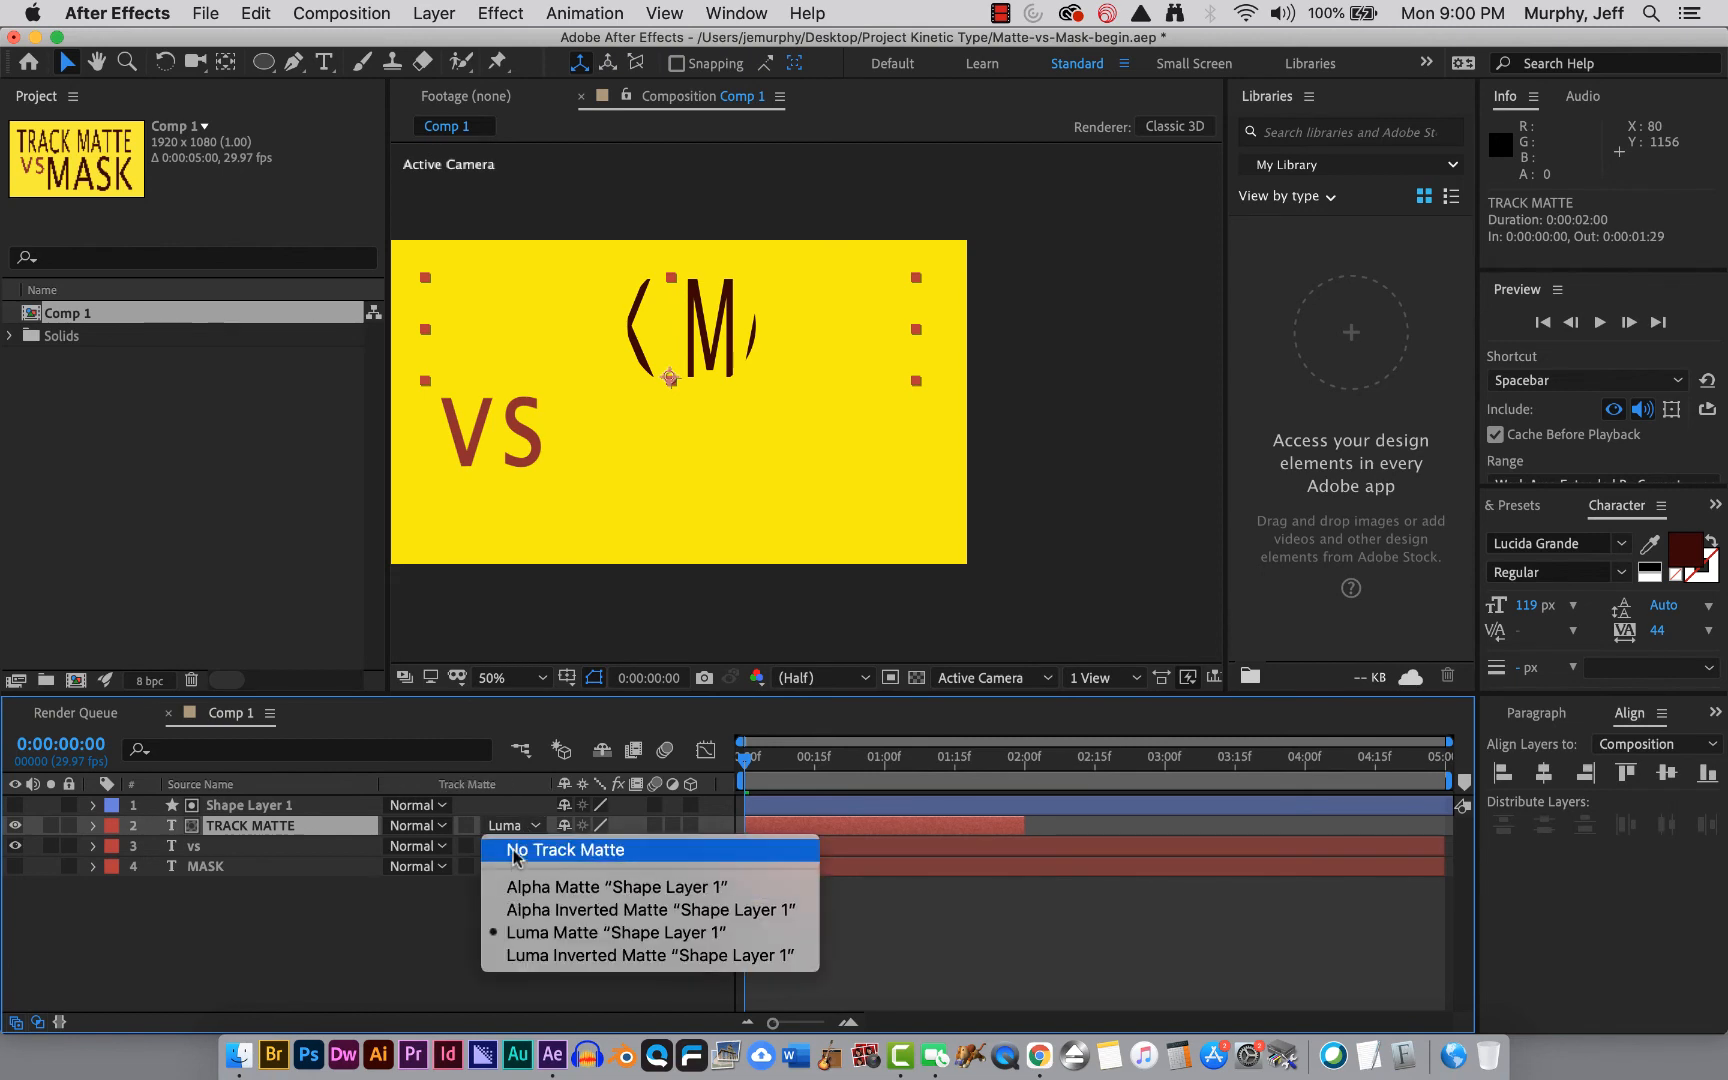
pyautogui.click(516, 853)
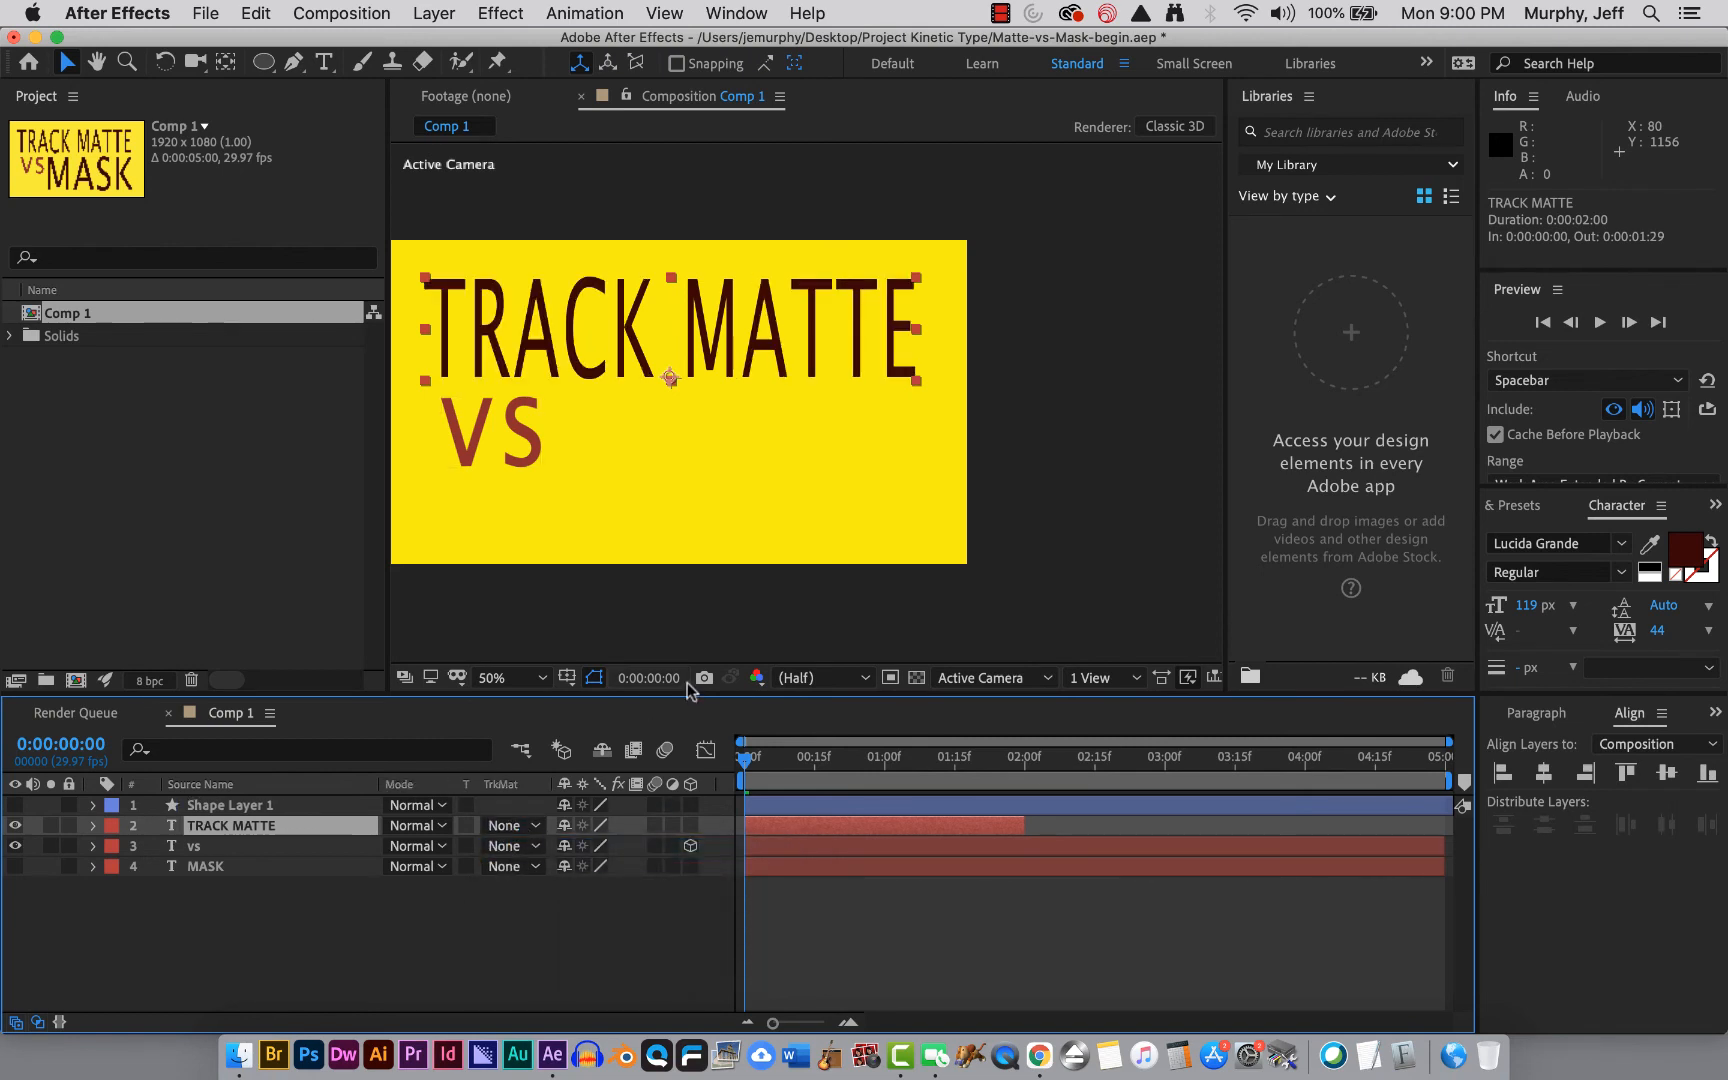
pyautogui.click(530, 826)
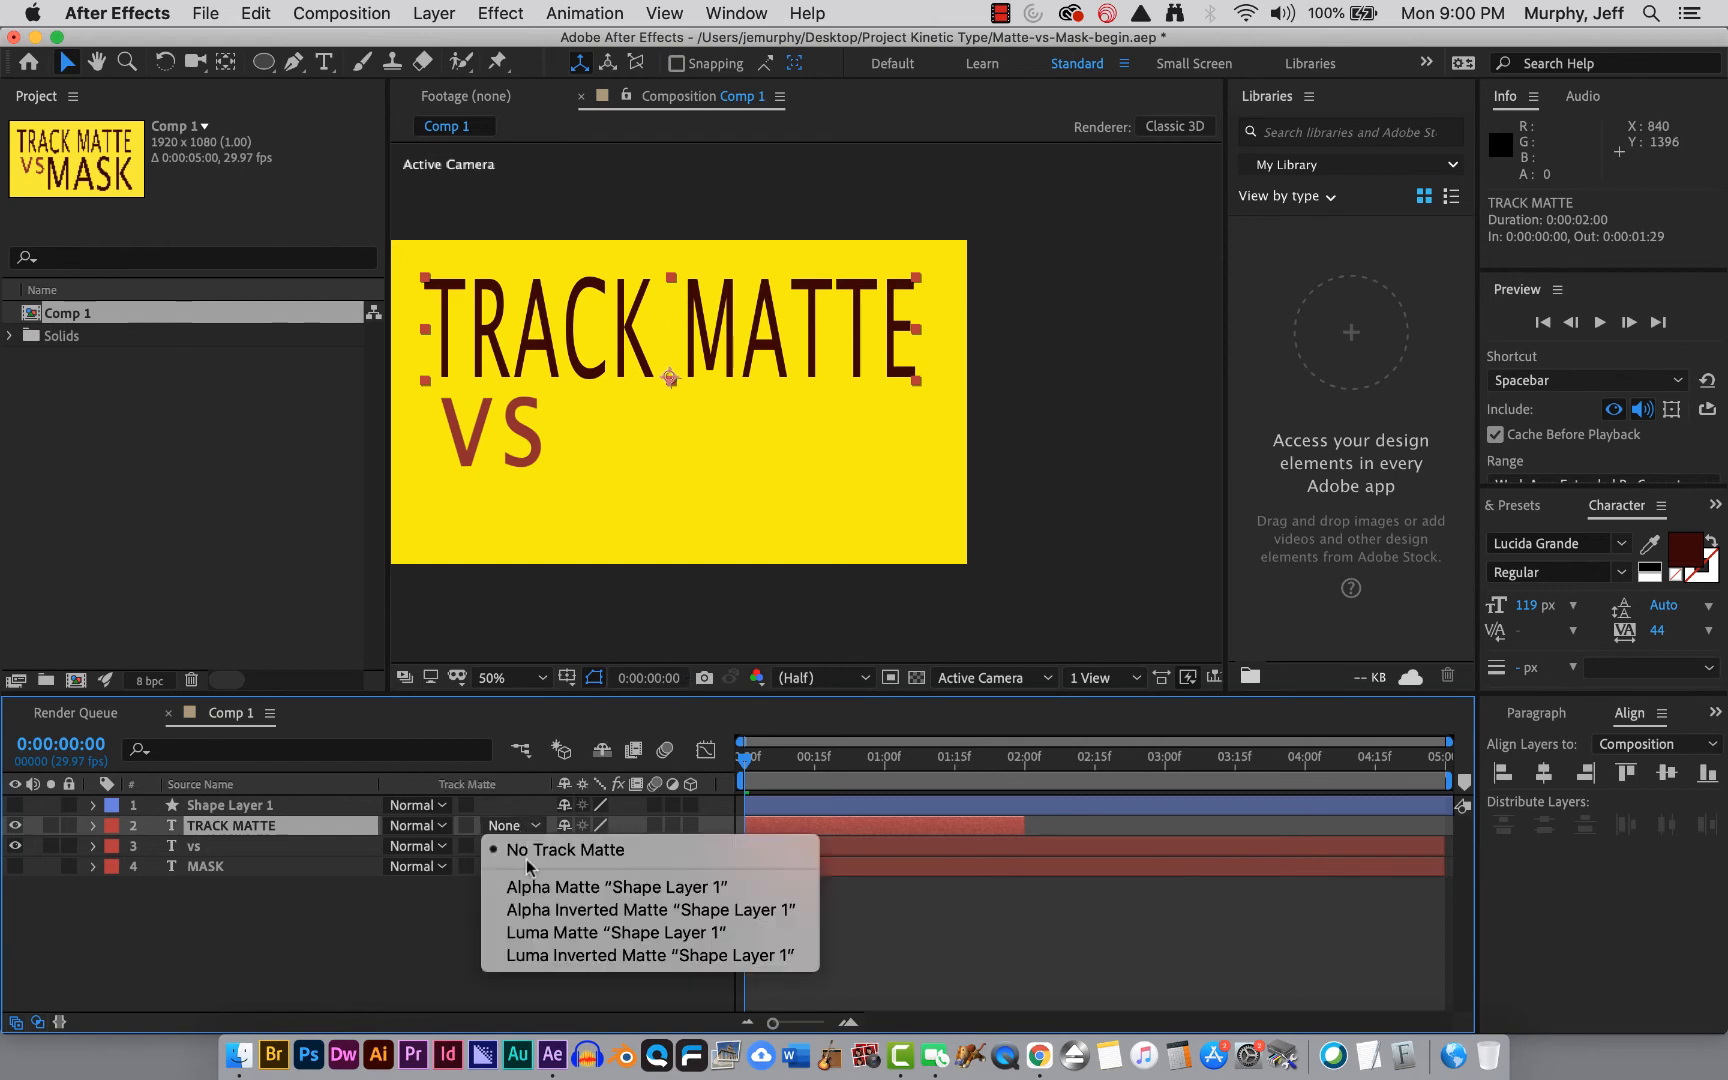
pyautogui.click(398, 968)
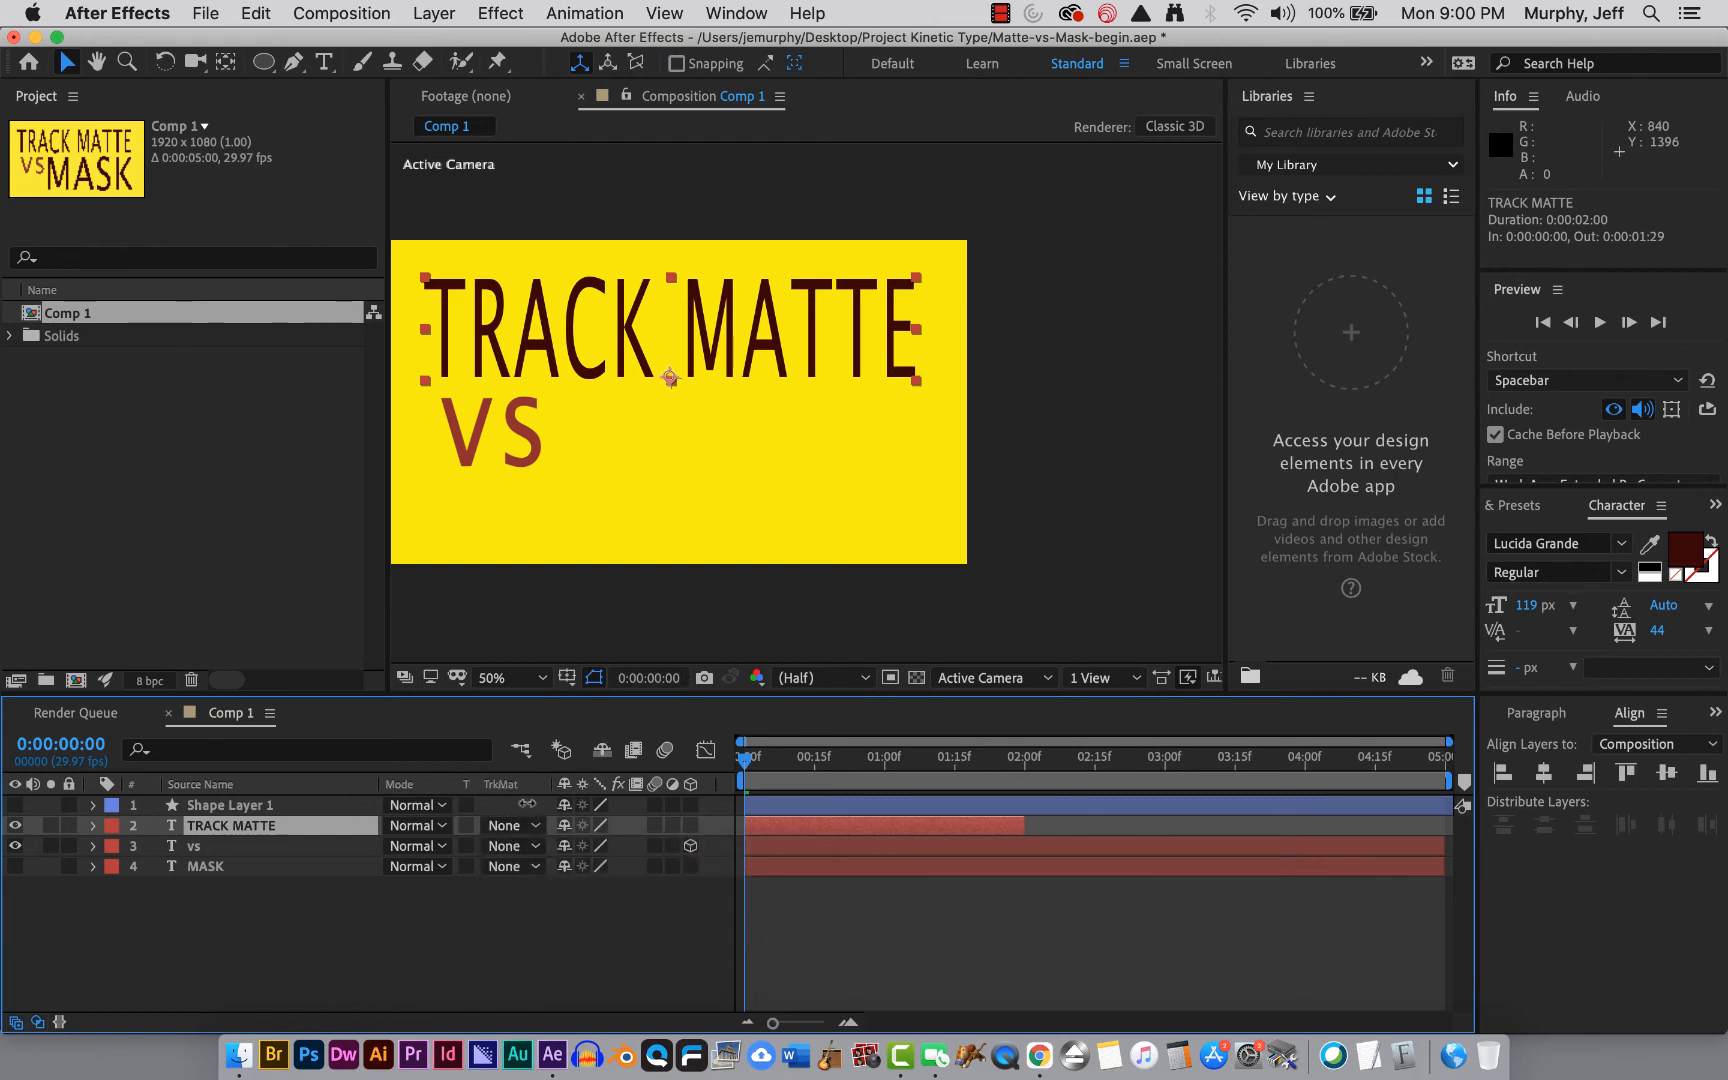
# Set the TRACK MATTE layer's track matte to Alpha Matte "Shape Layer 1".
pyautogui.click(533, 826)
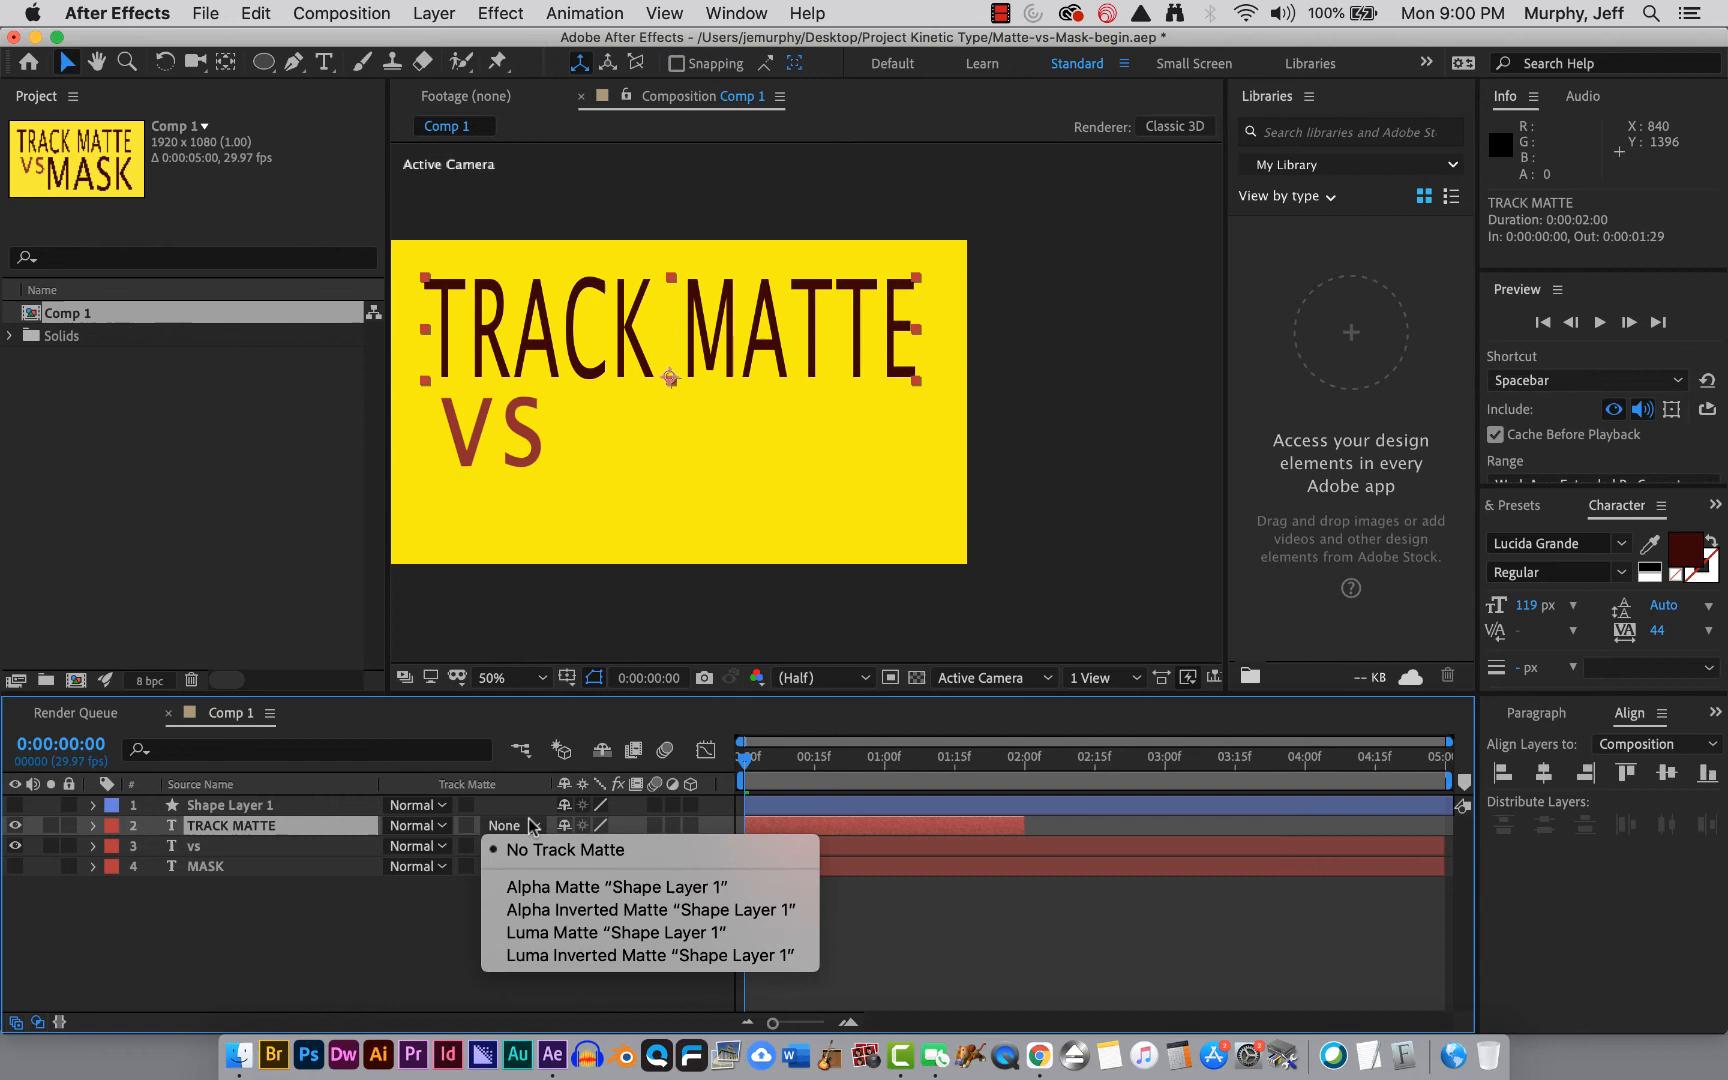
pyautogui.click(531, 886)
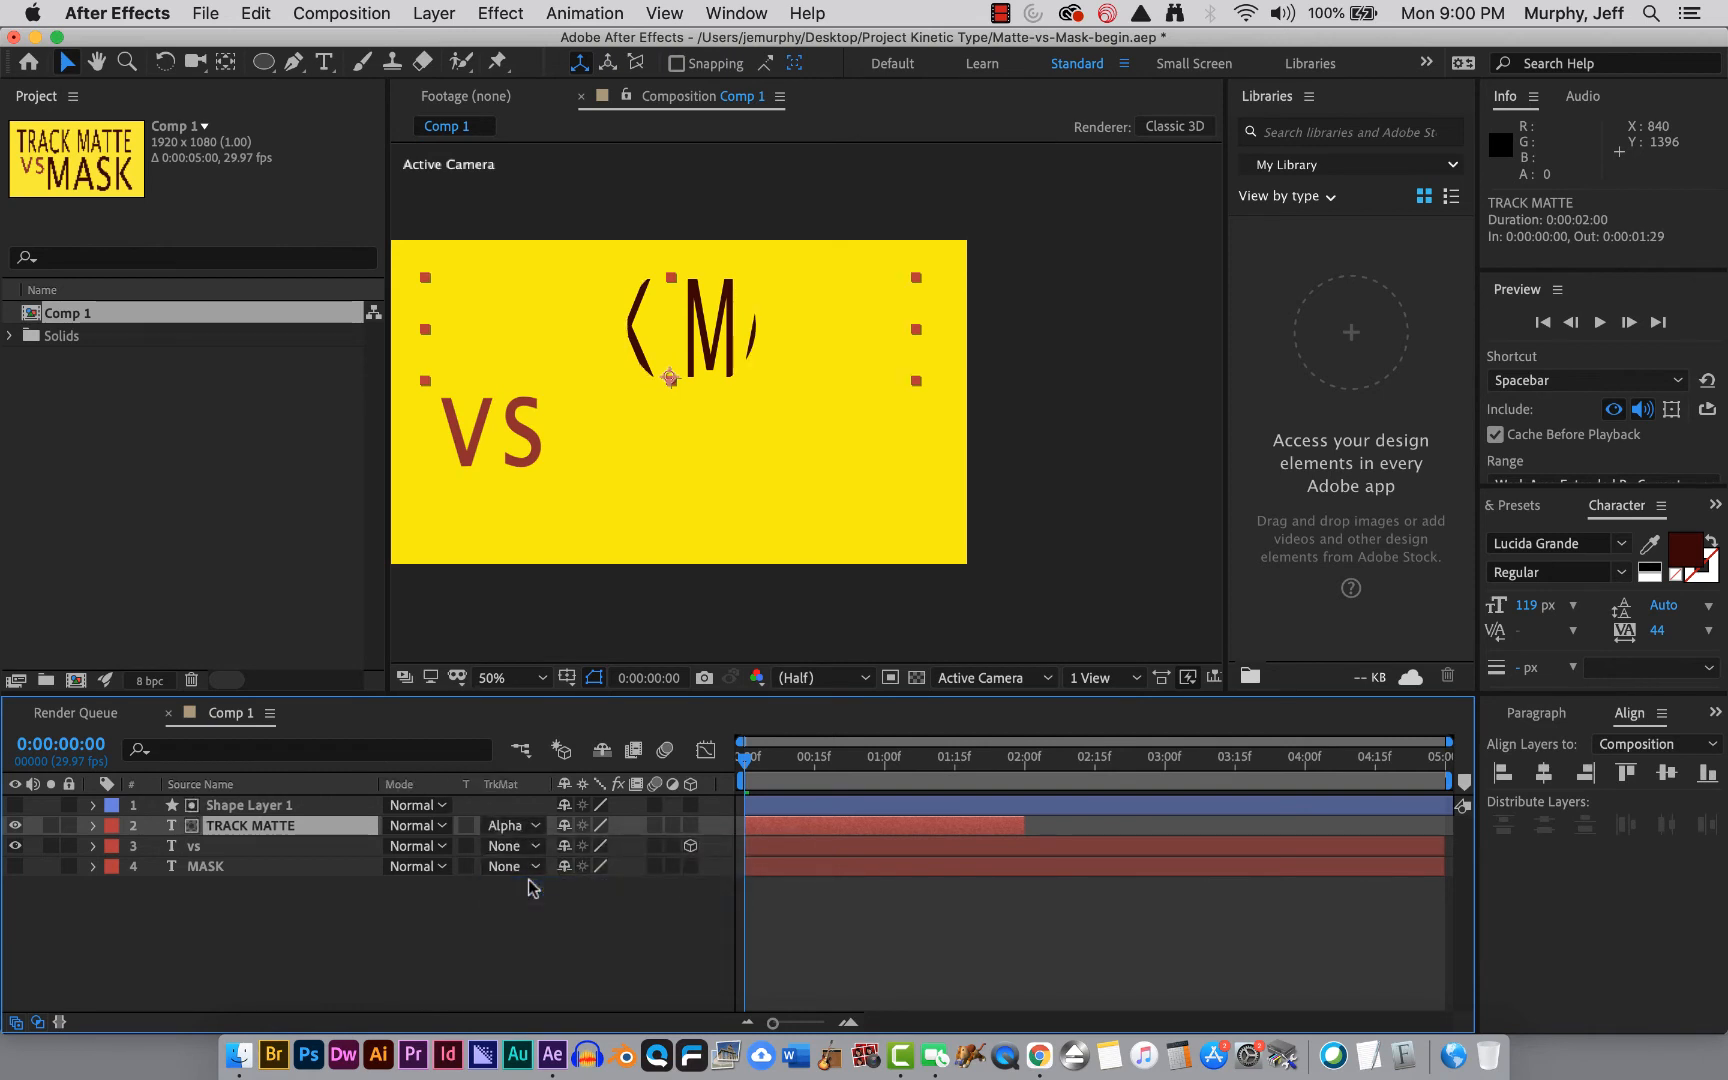
pyautogui.click(497, 929)
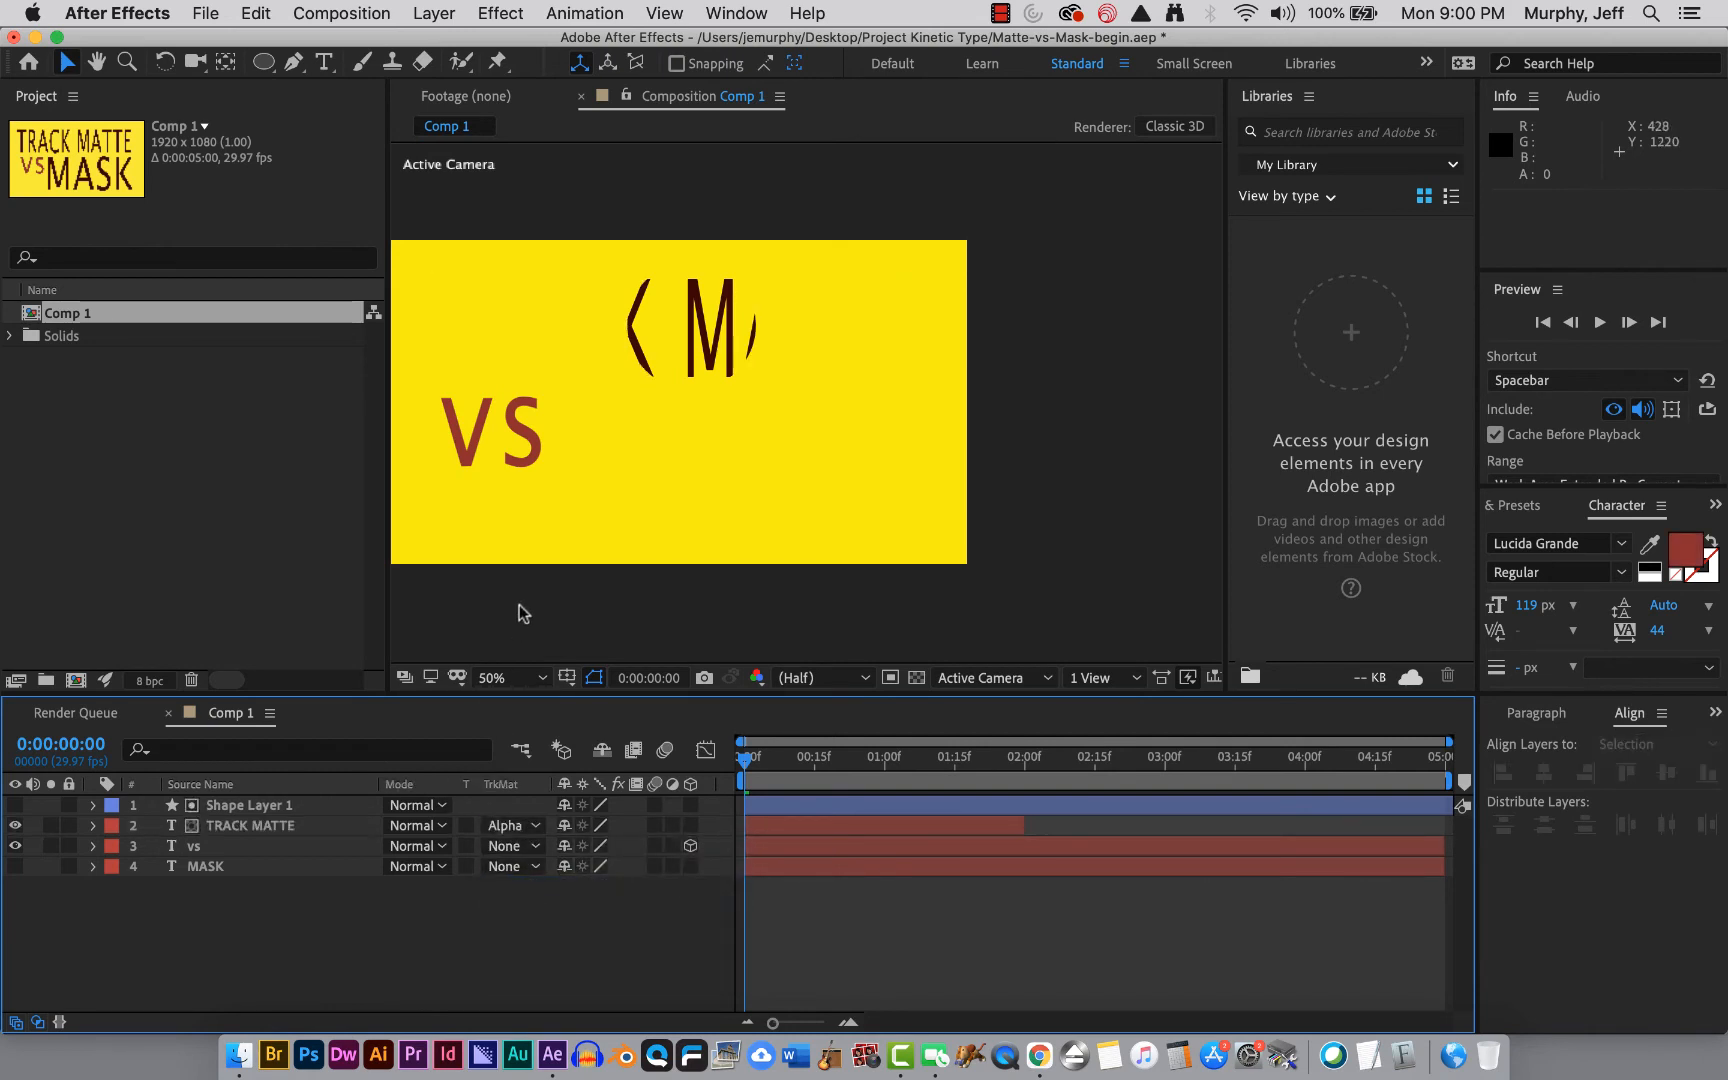
# Move the shape layer's circle left over the start of the TRACK MATTE text.
pyautogui.click(285, 807)
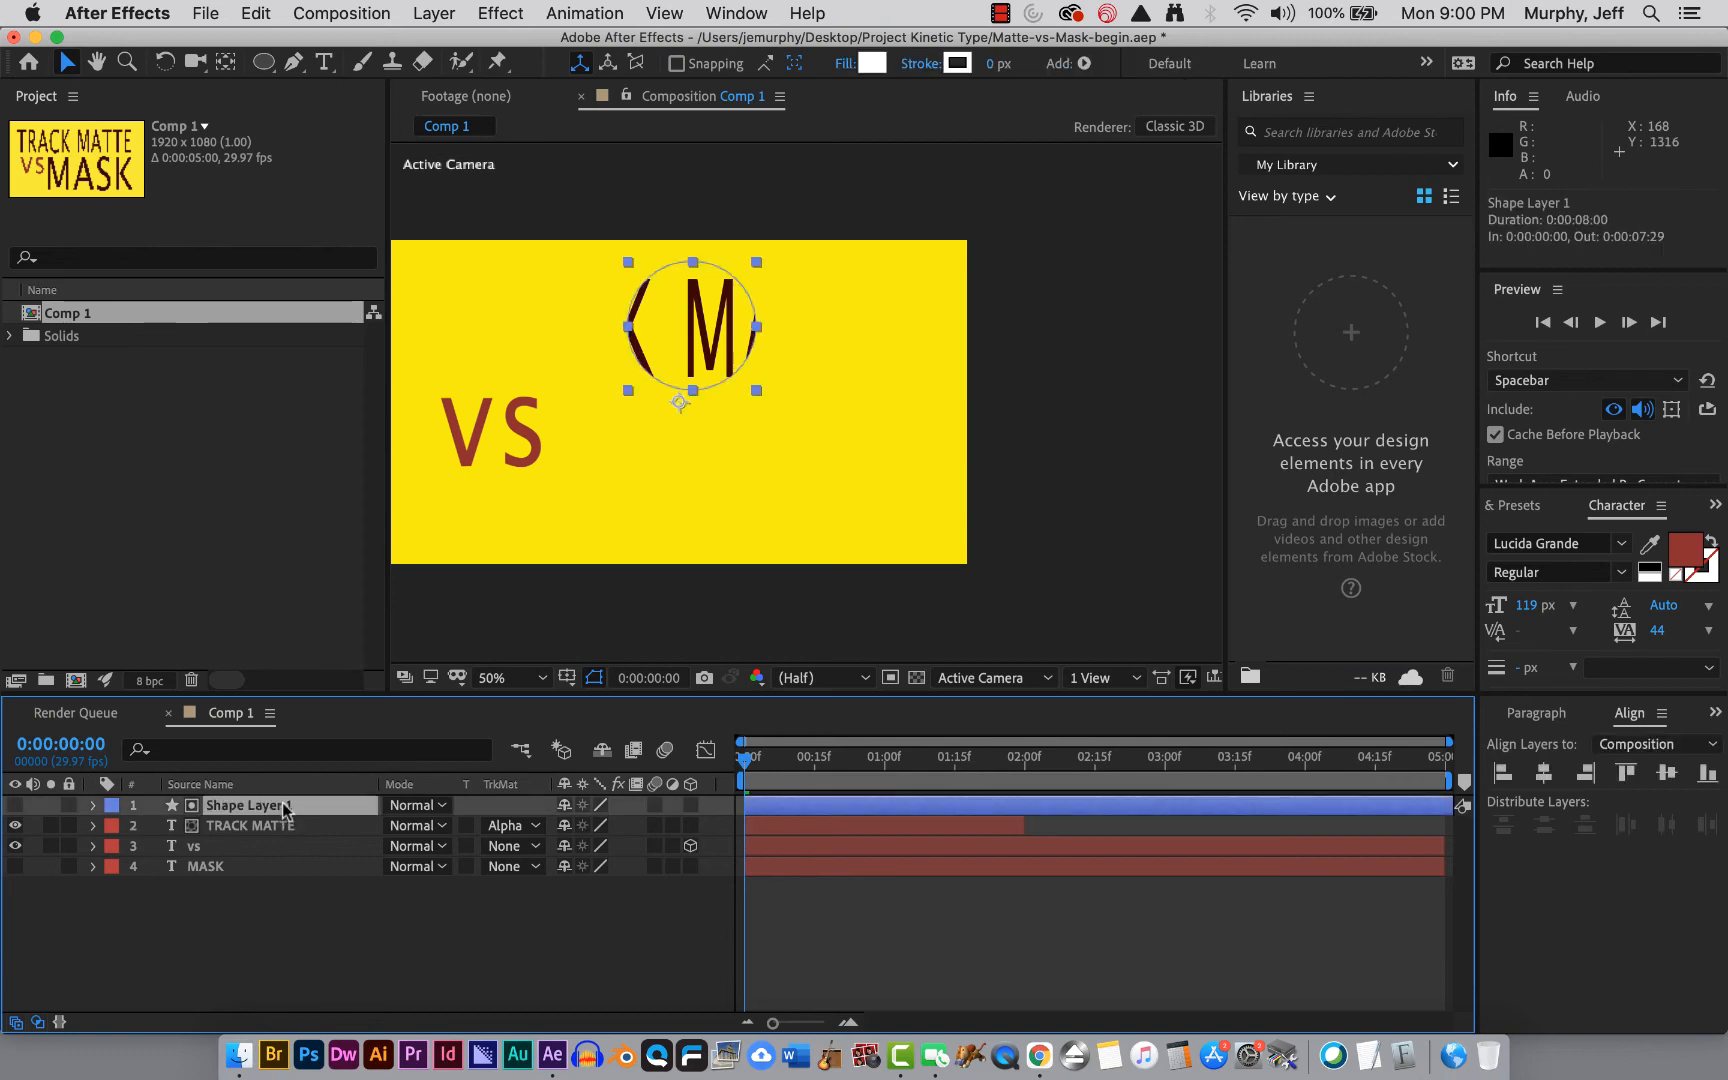
pyautogui.click(282, 1007)
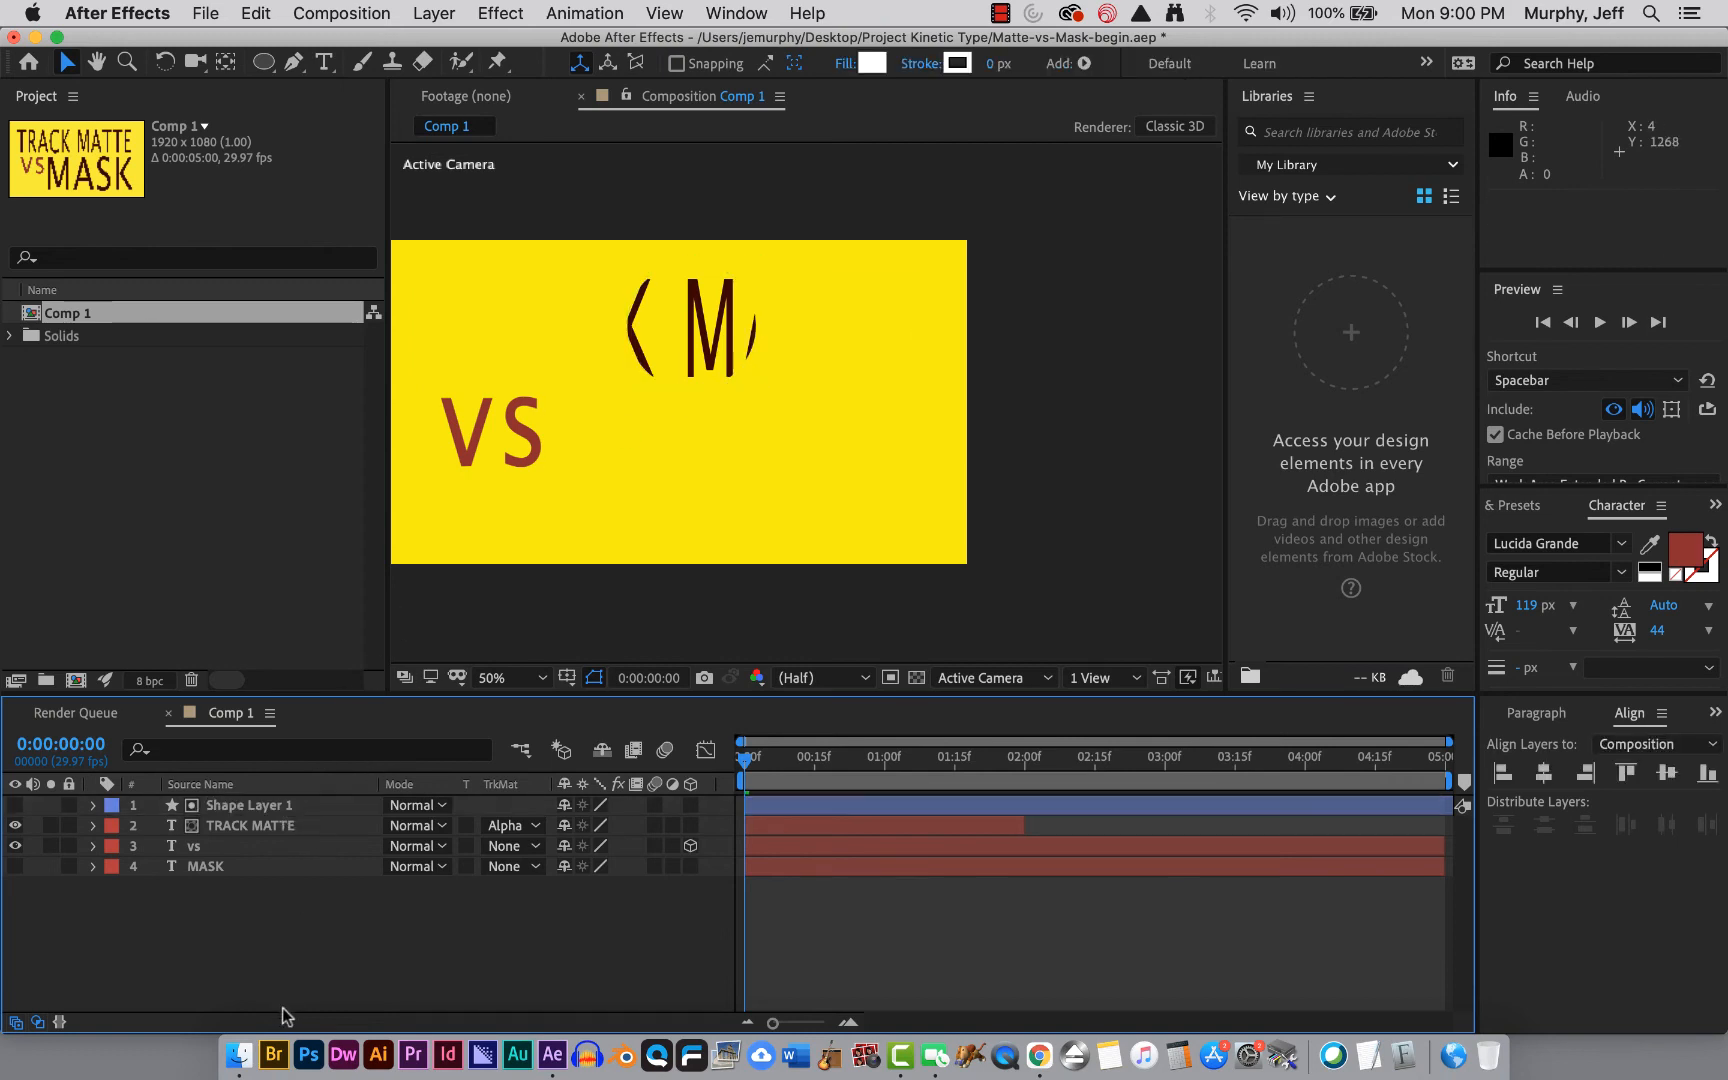
pyautogui.click(268, 805)
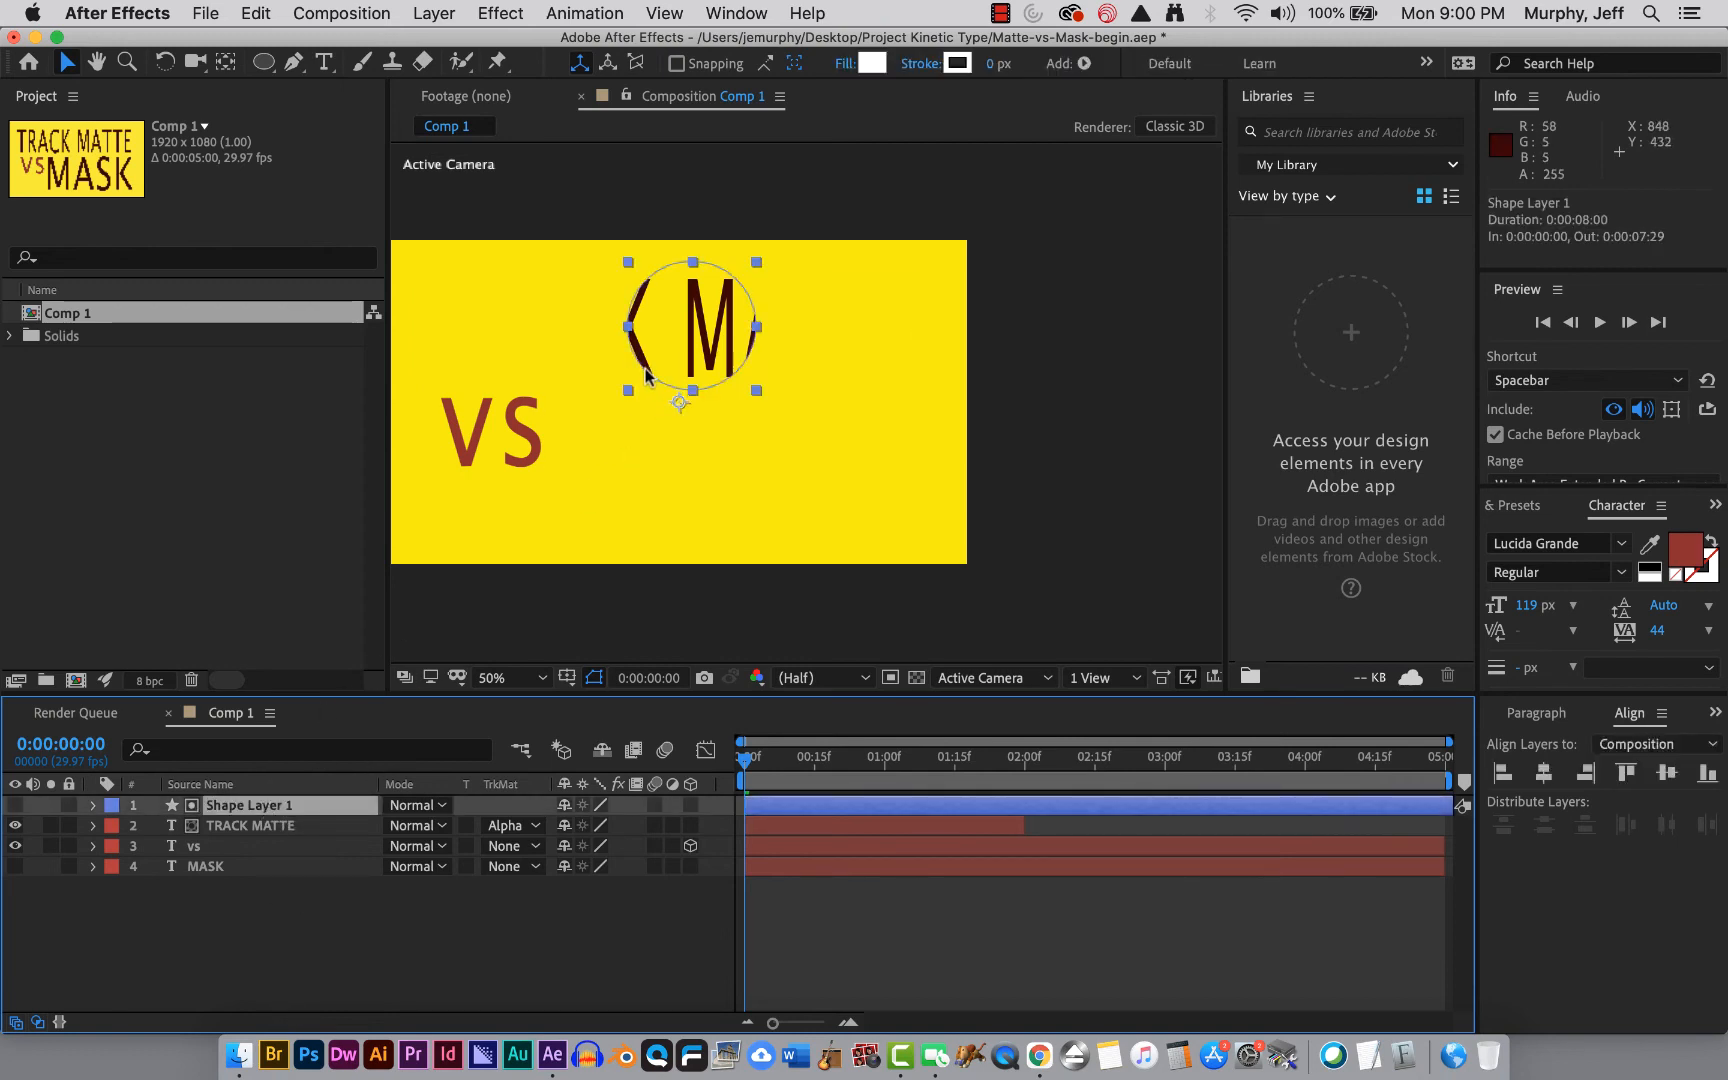
pyautogui.moveTo(645, 375); pyautogui.dragTo(420, 370)
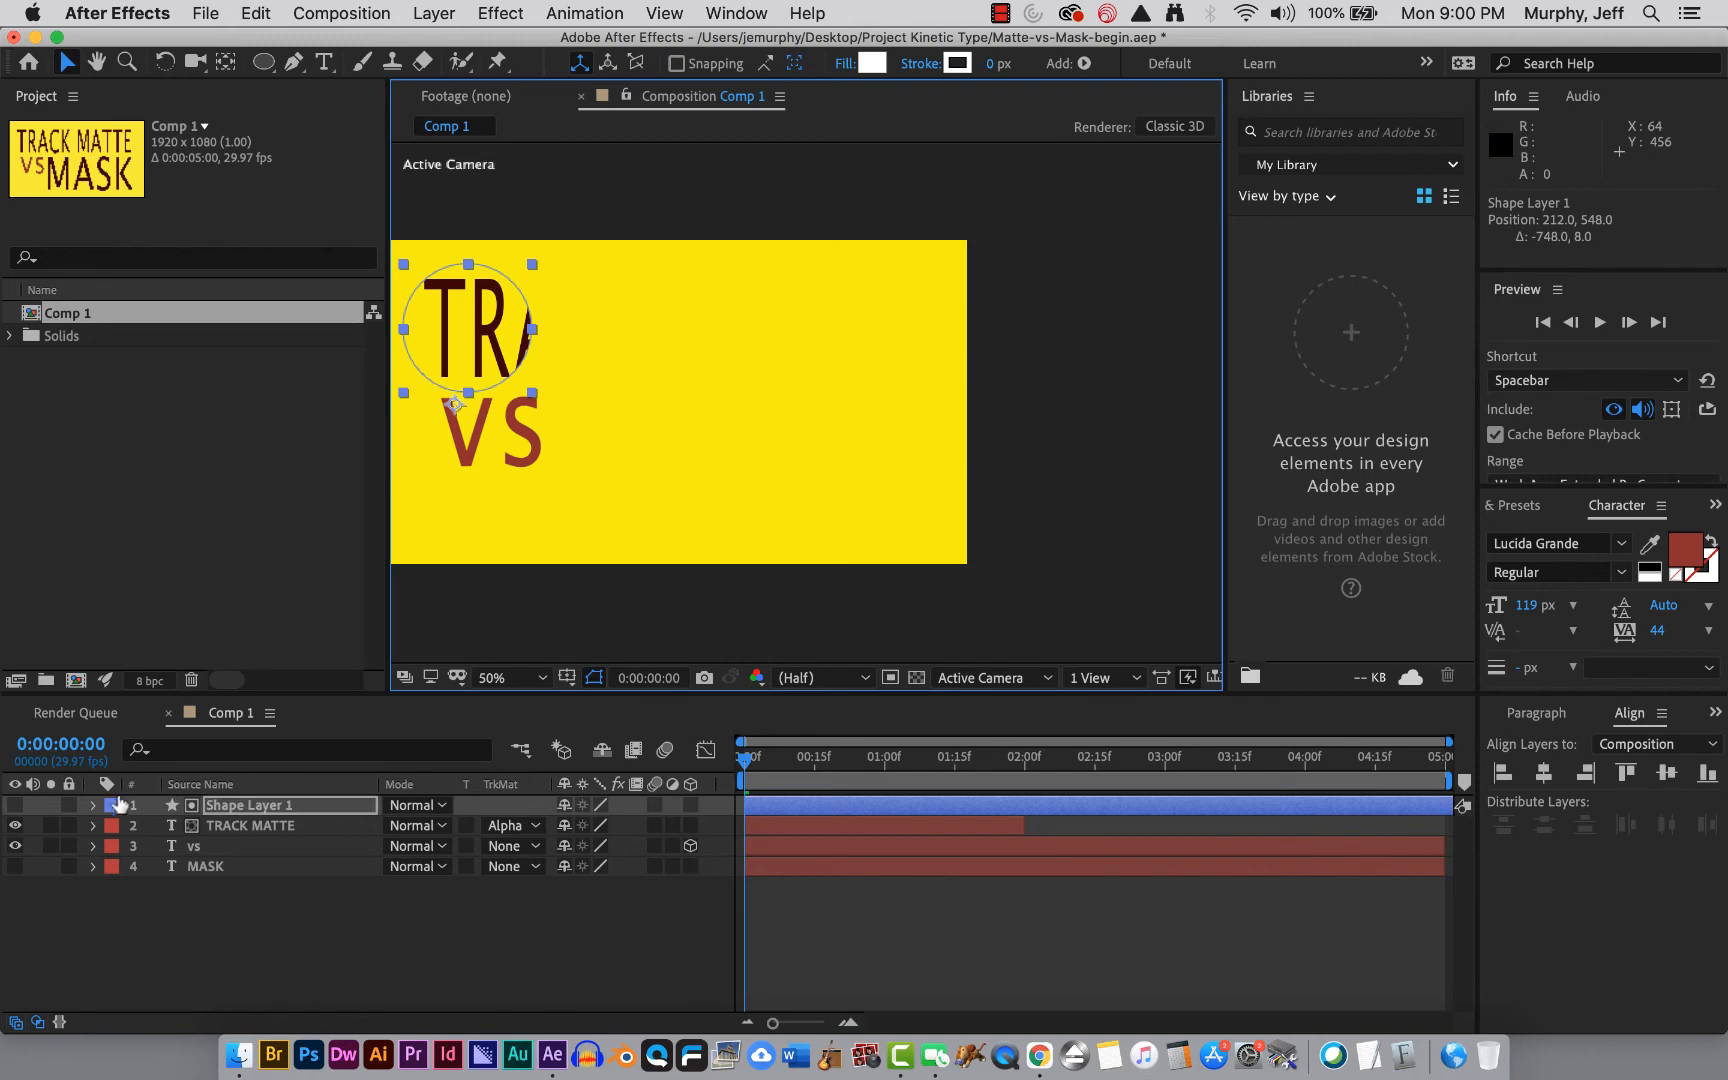
# Open the shape layer's Position property and set a Position keyframe at the start of the timeline.
pyautogui.click(213, 808)
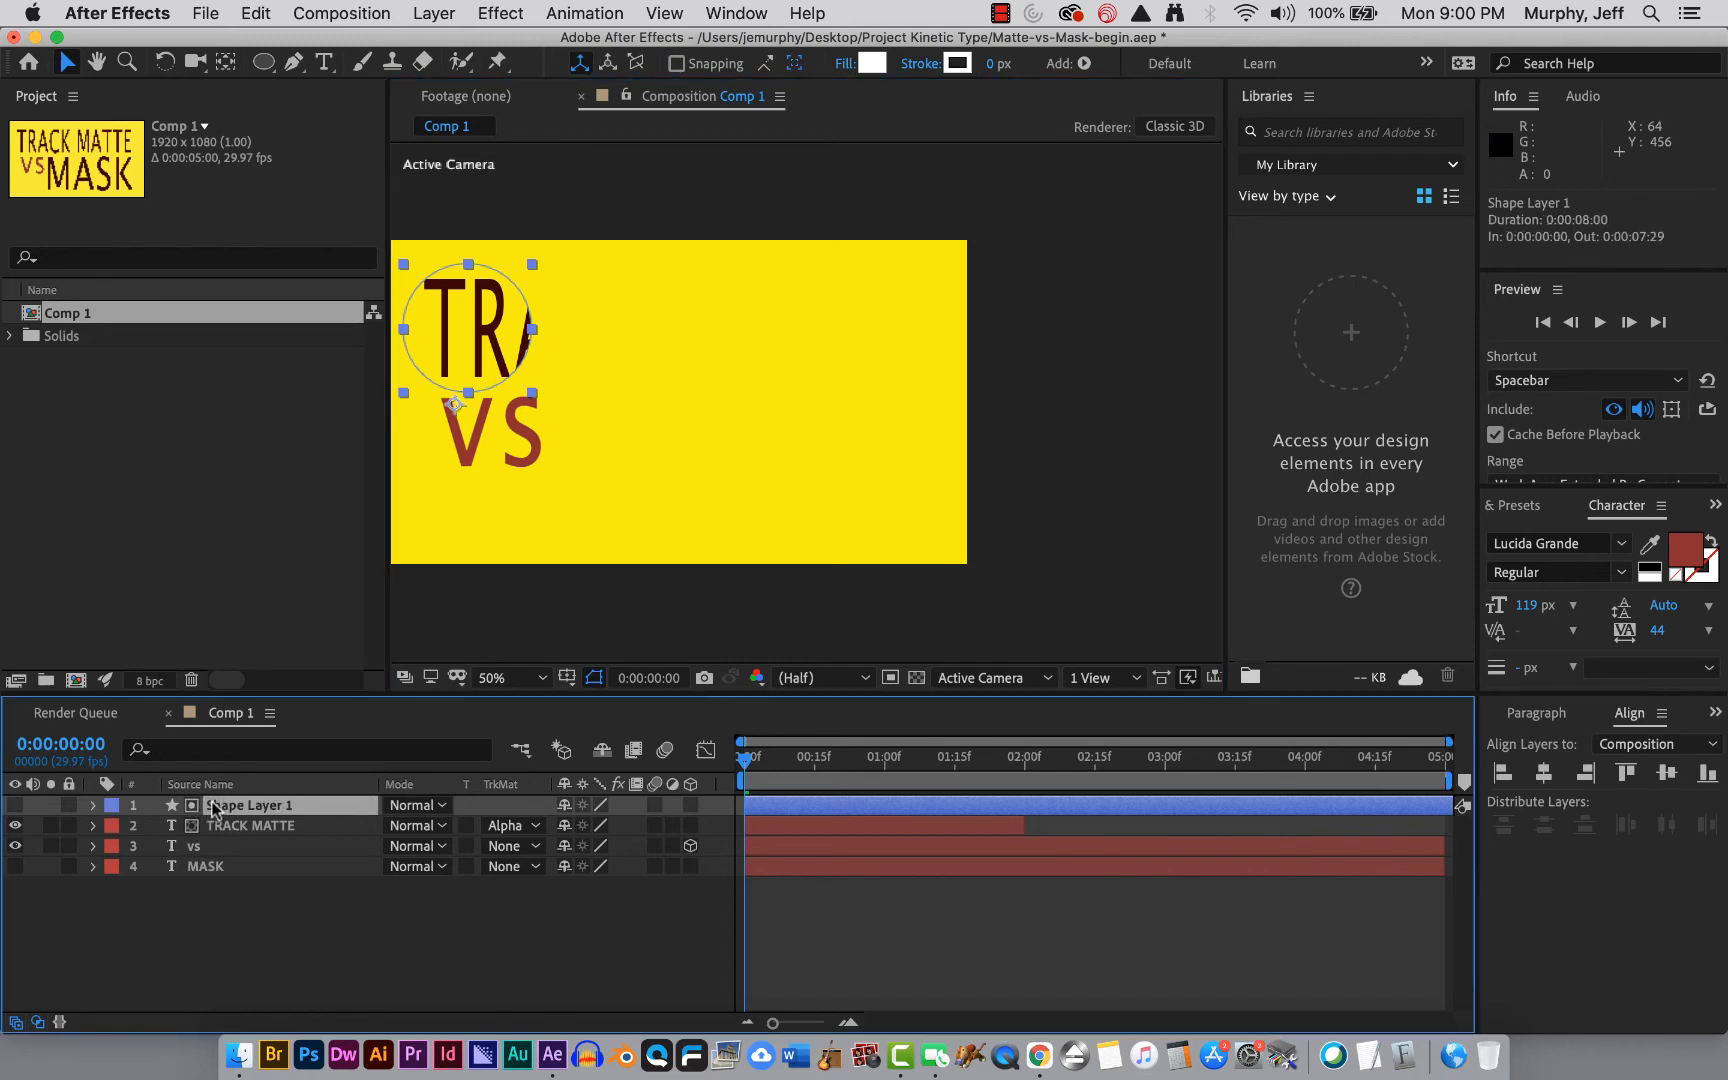
pyautogui.click(91, 806)
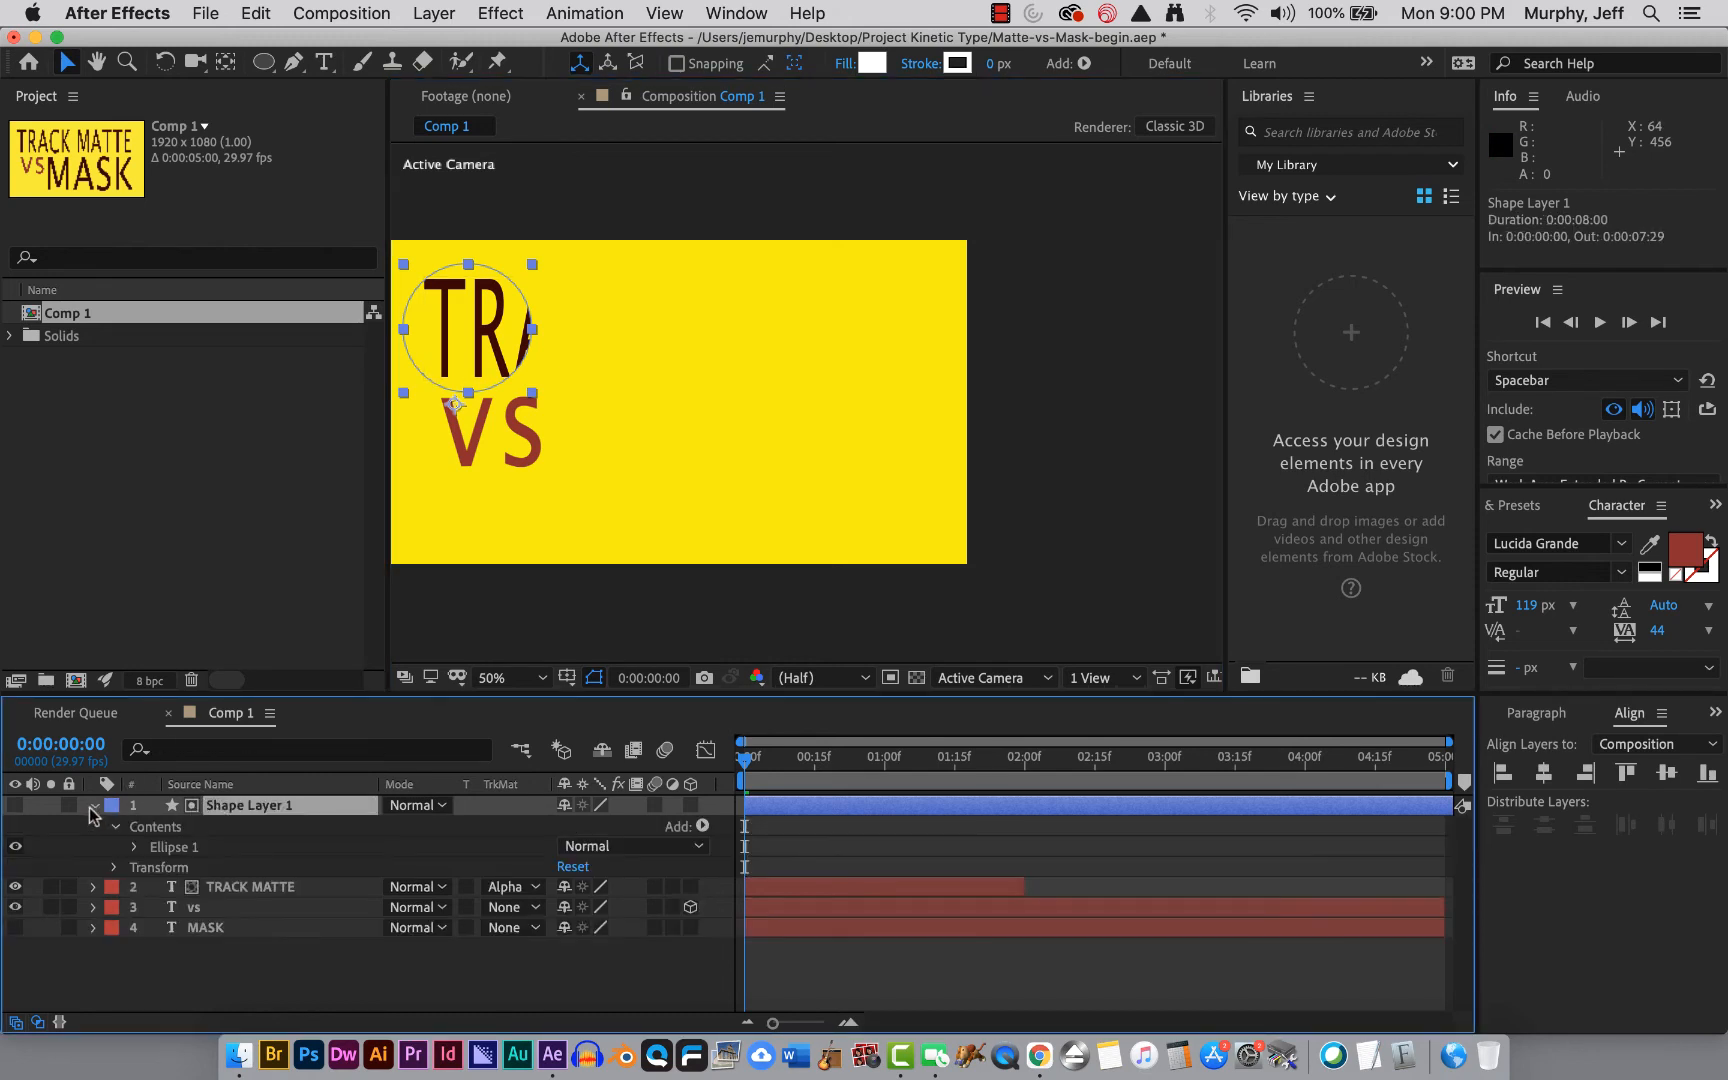
pyautogui.click(136, 847)
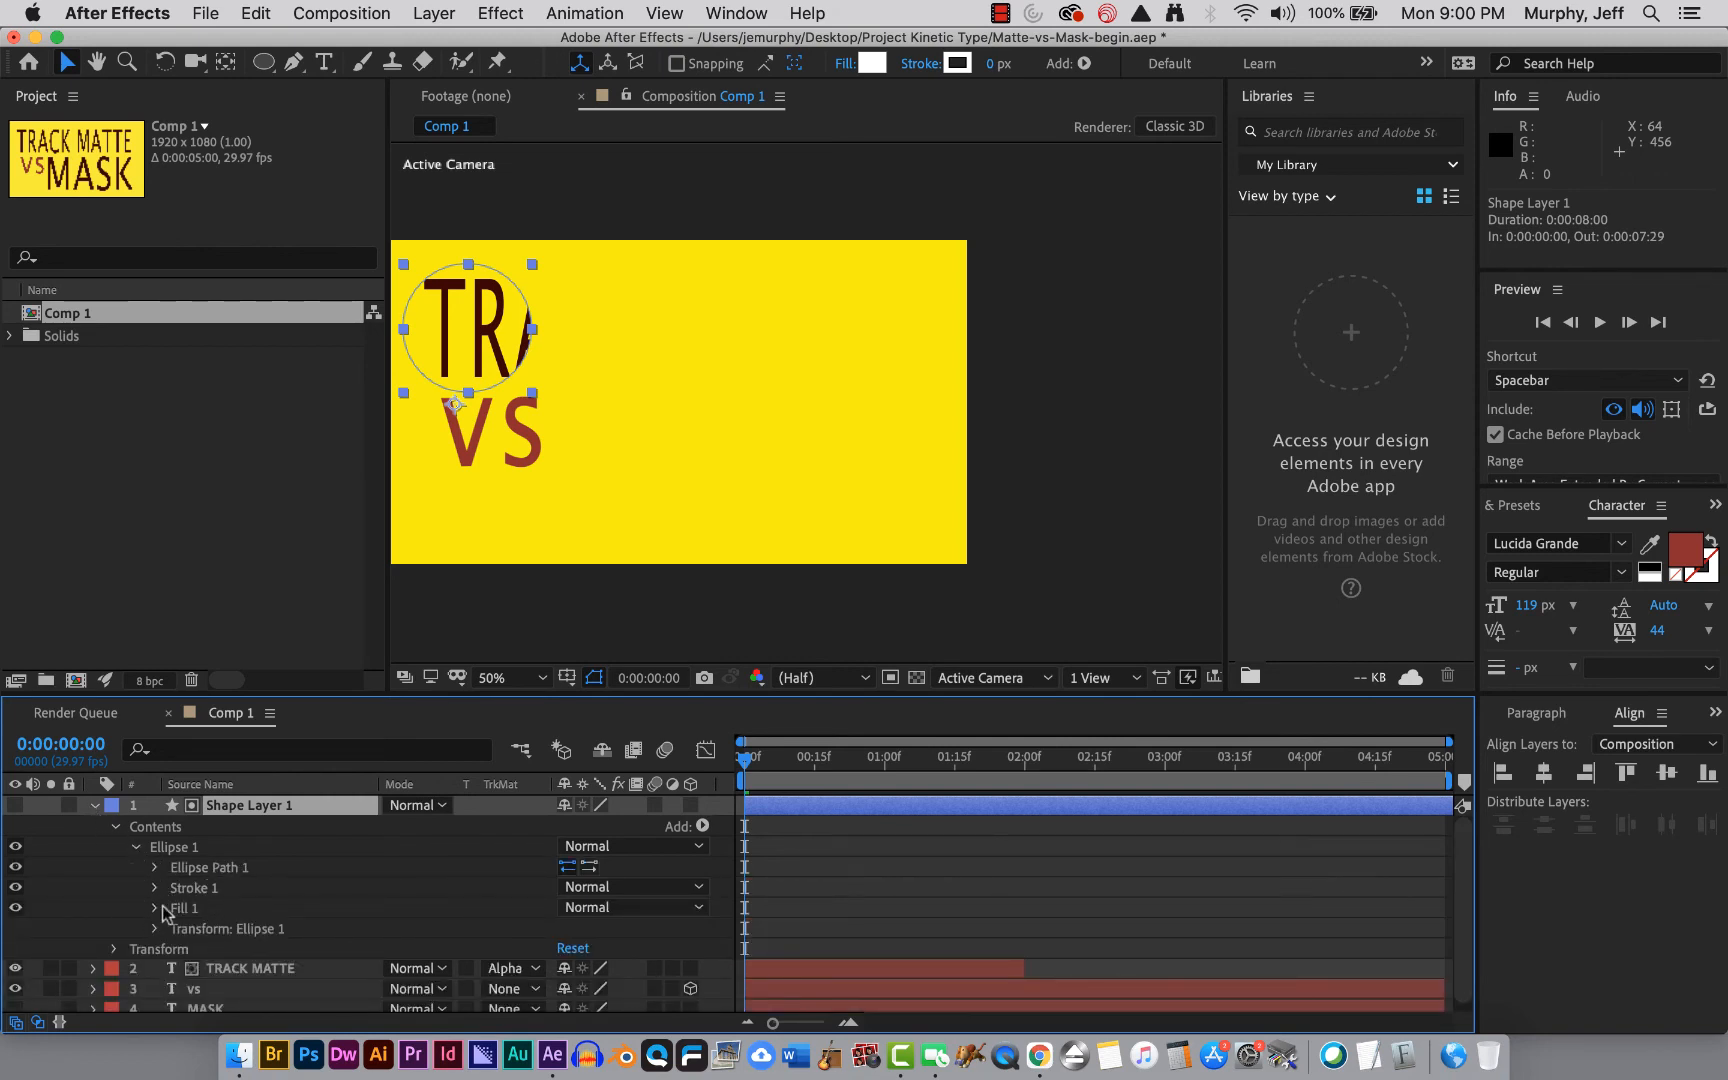
pyautogui.click(115, 828)
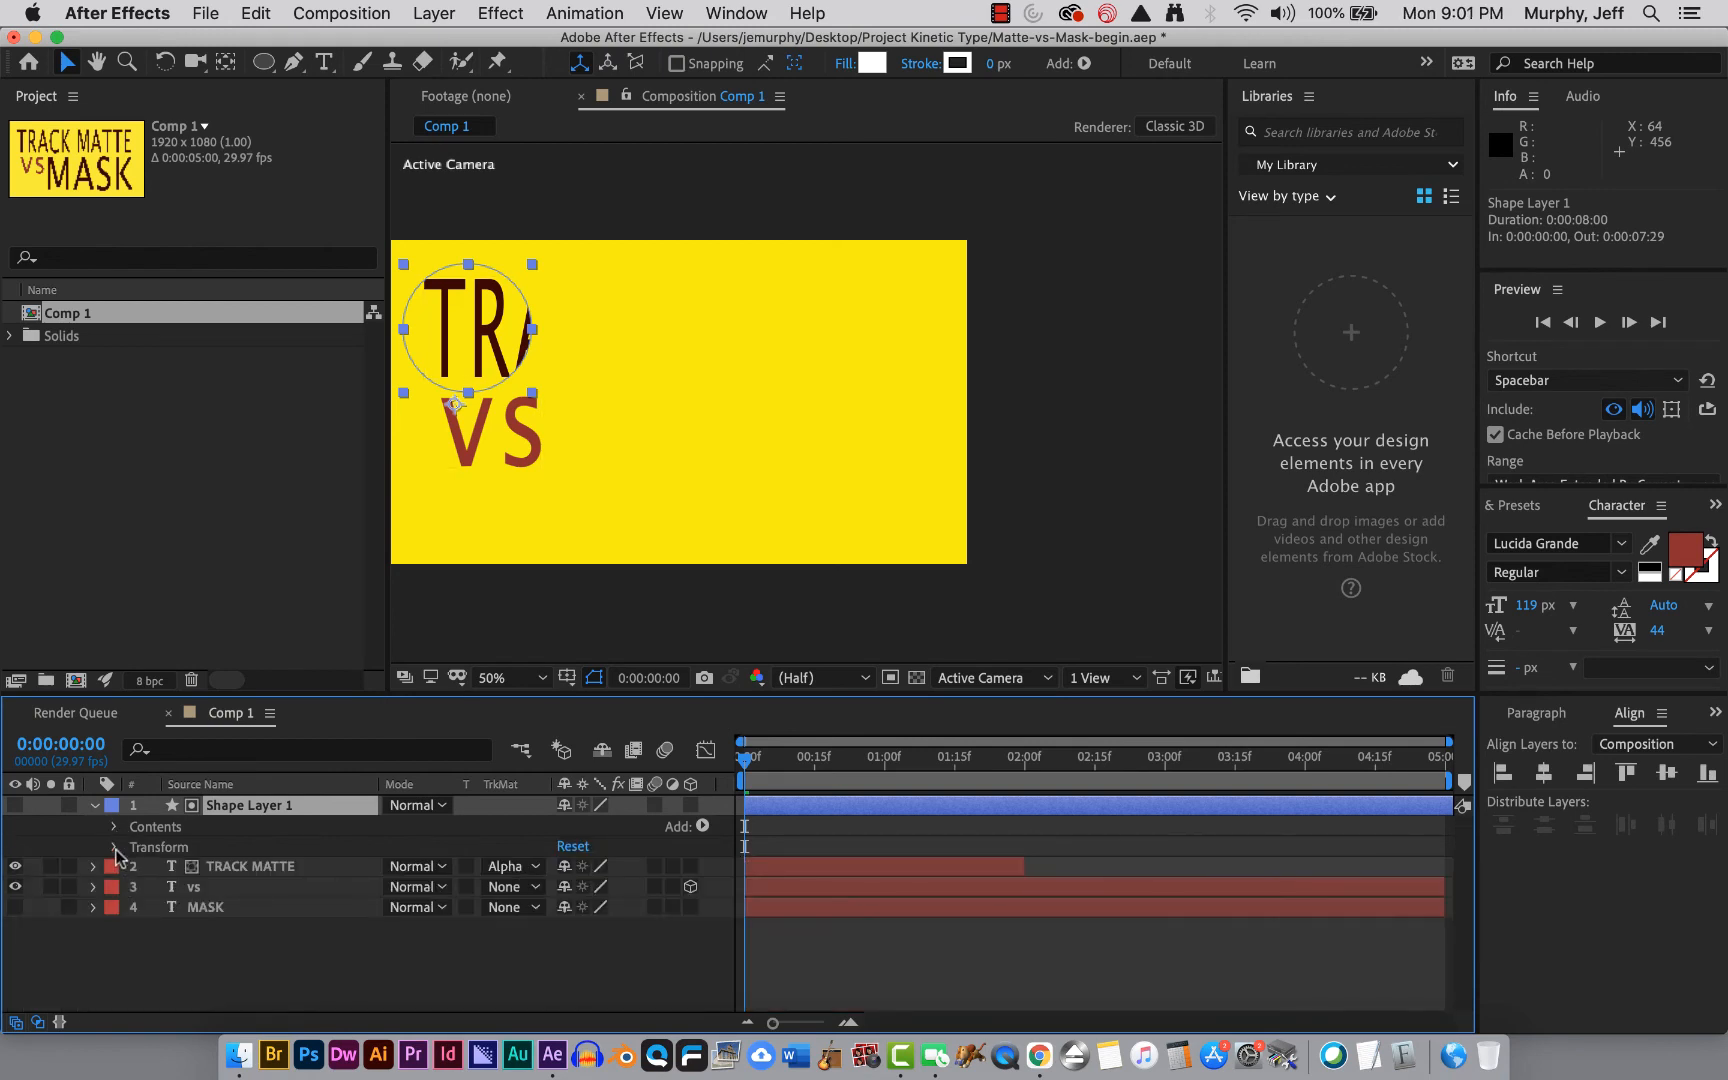
pyautogui.click(114, 848)
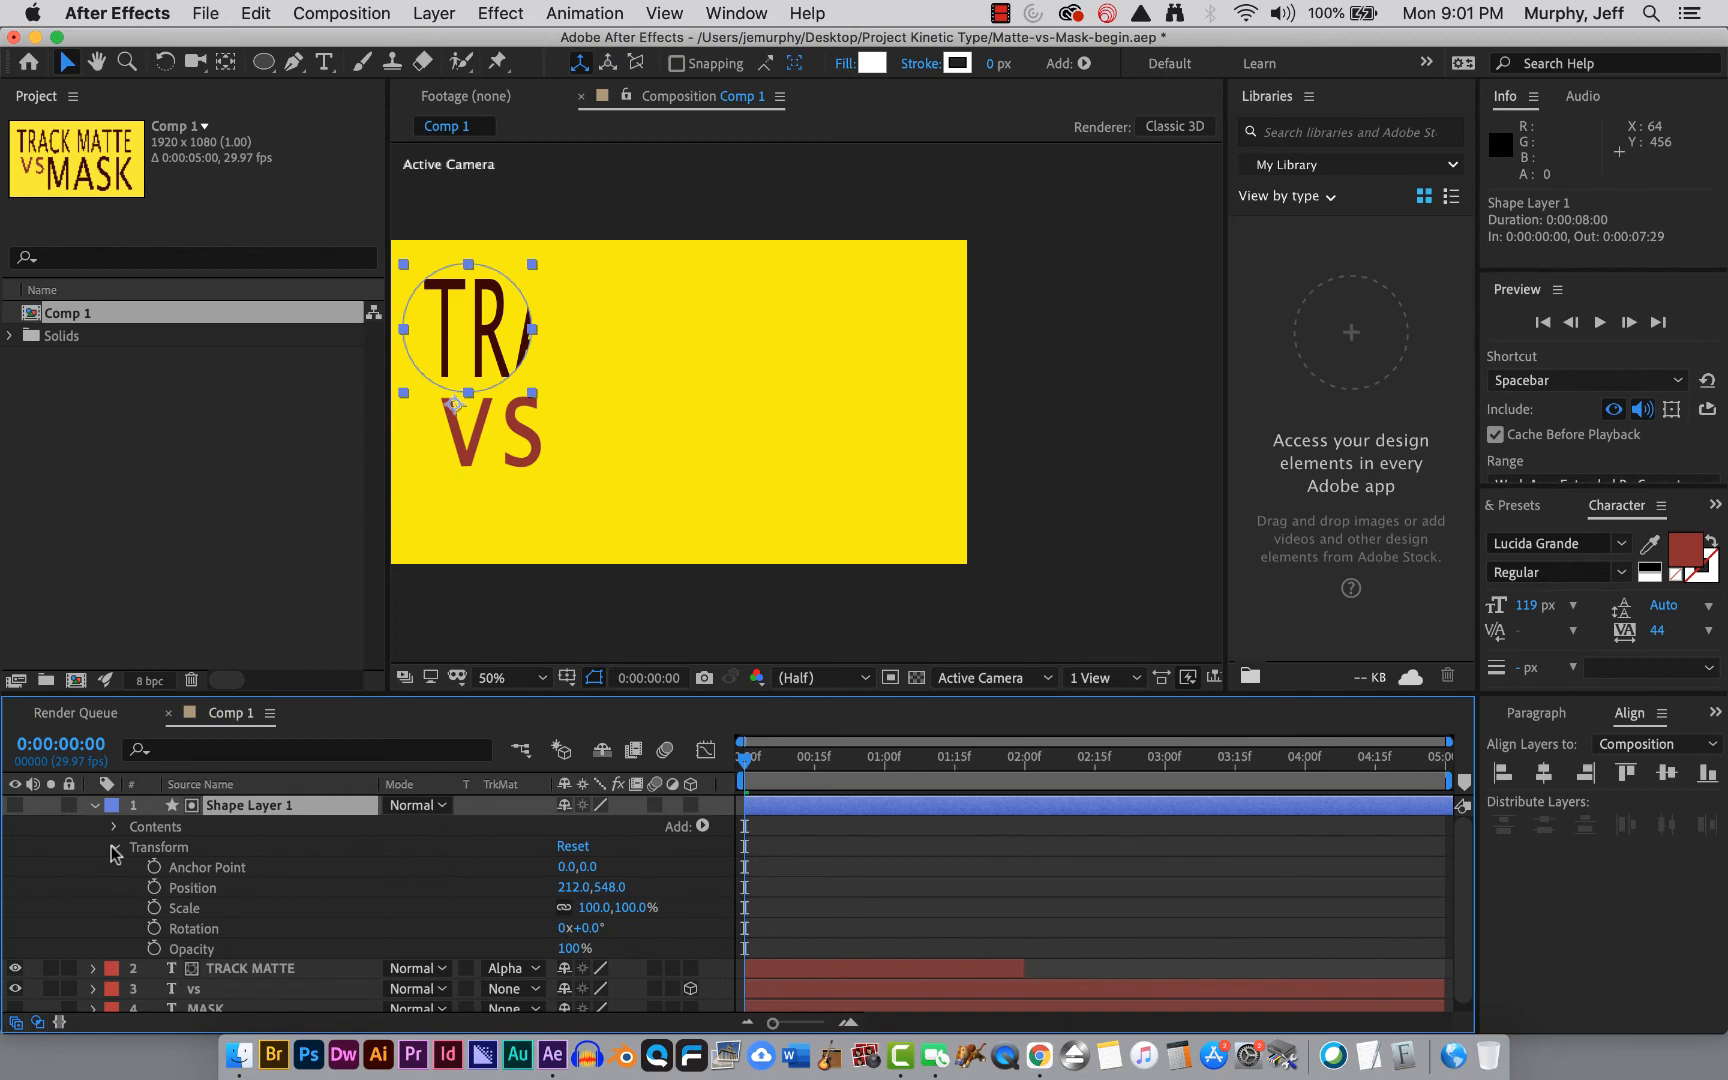
pyautogui.click(94, 806)
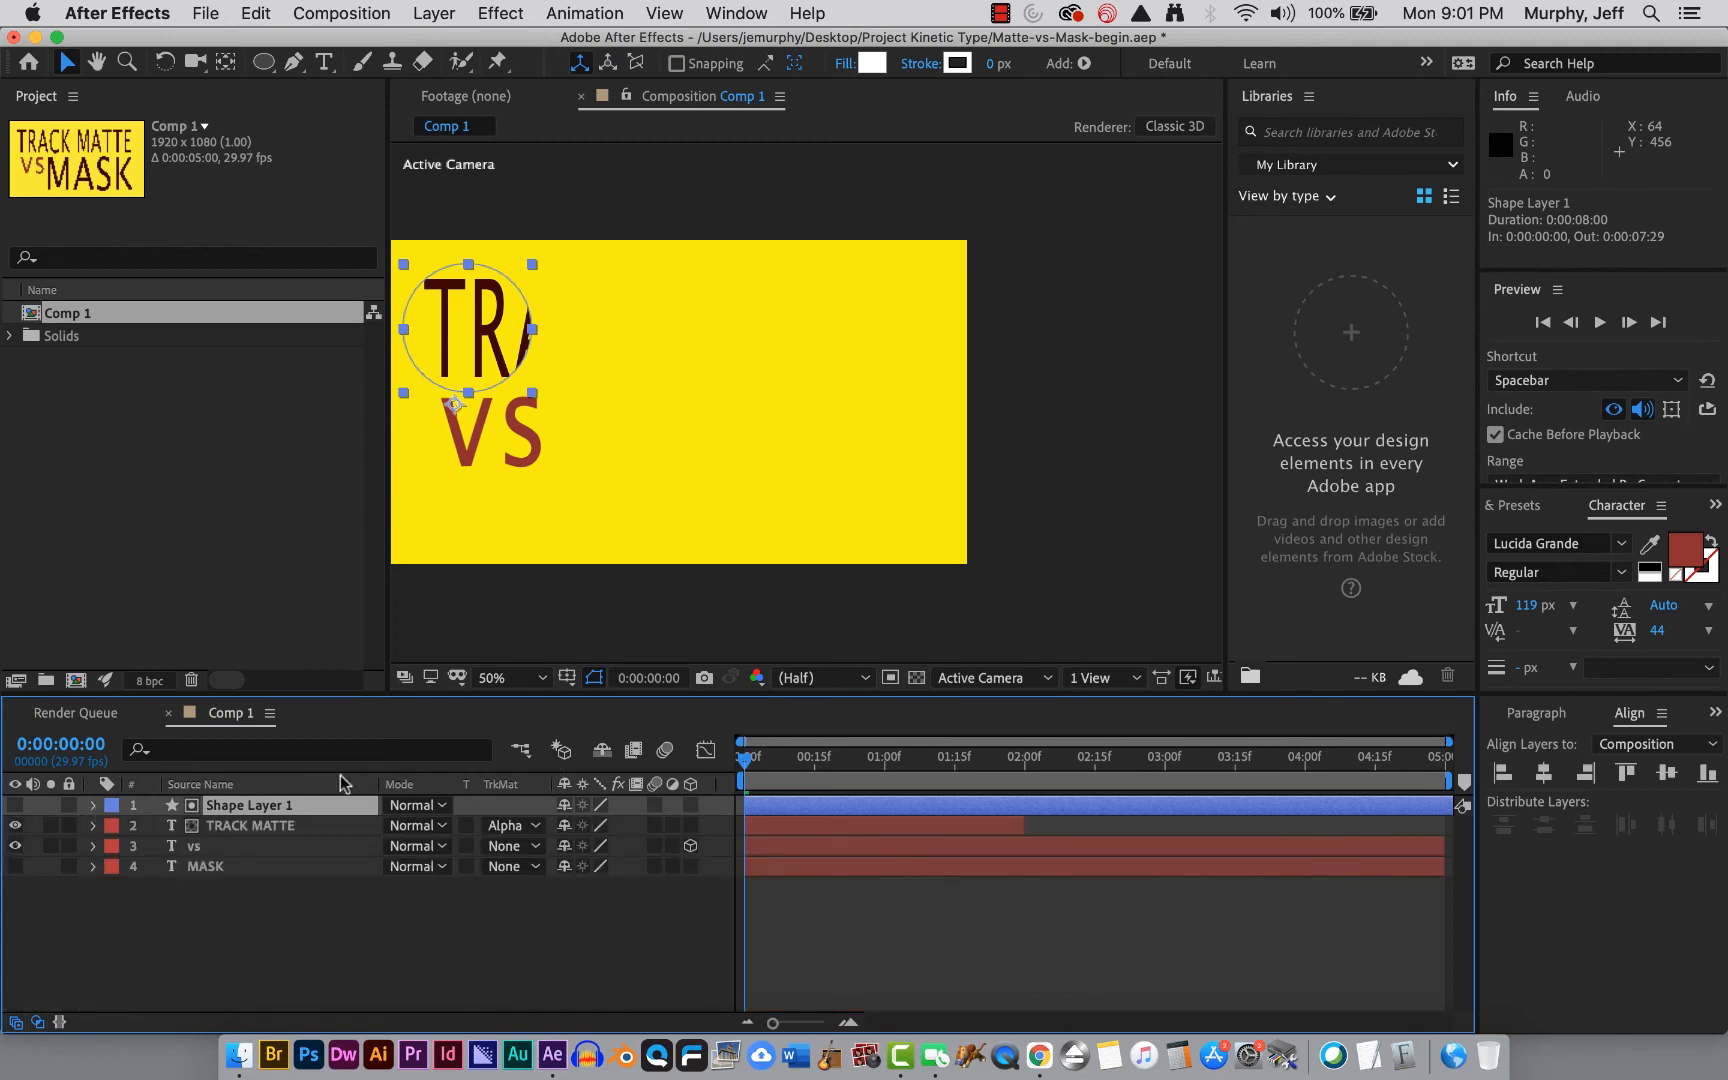
pyautogui.press('p')
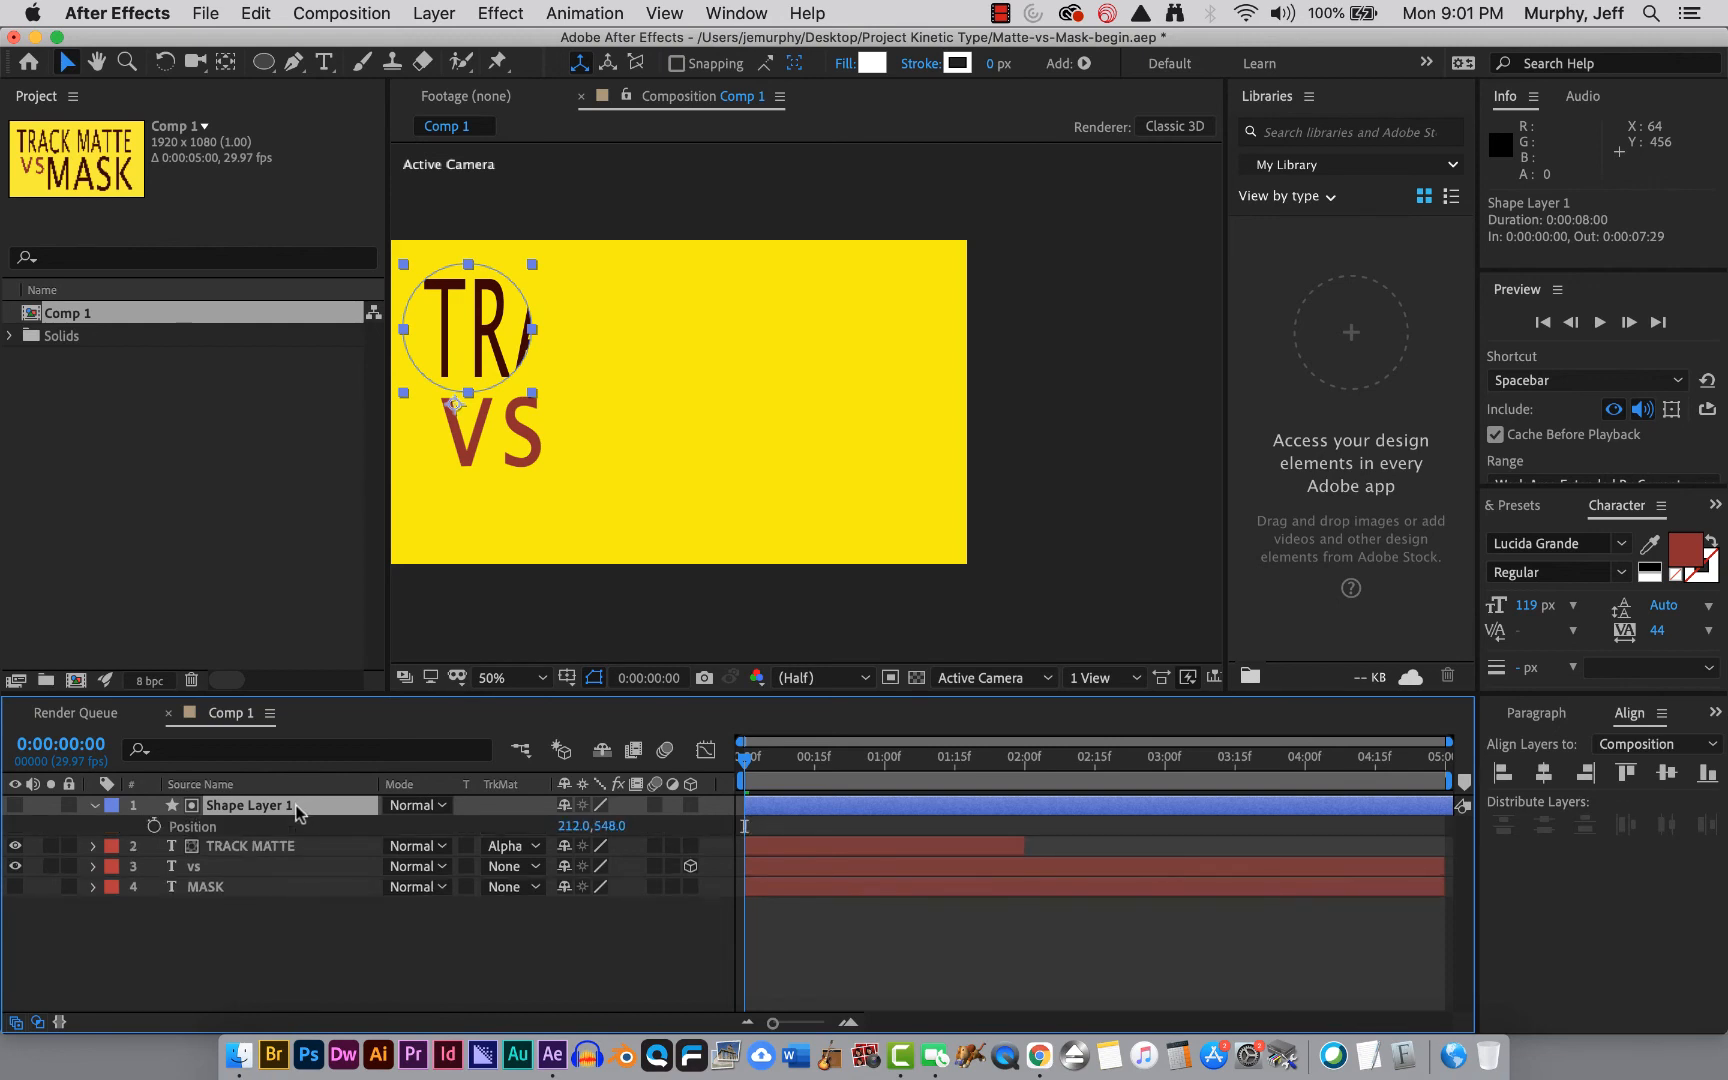
pyautogui.click(154, 826)
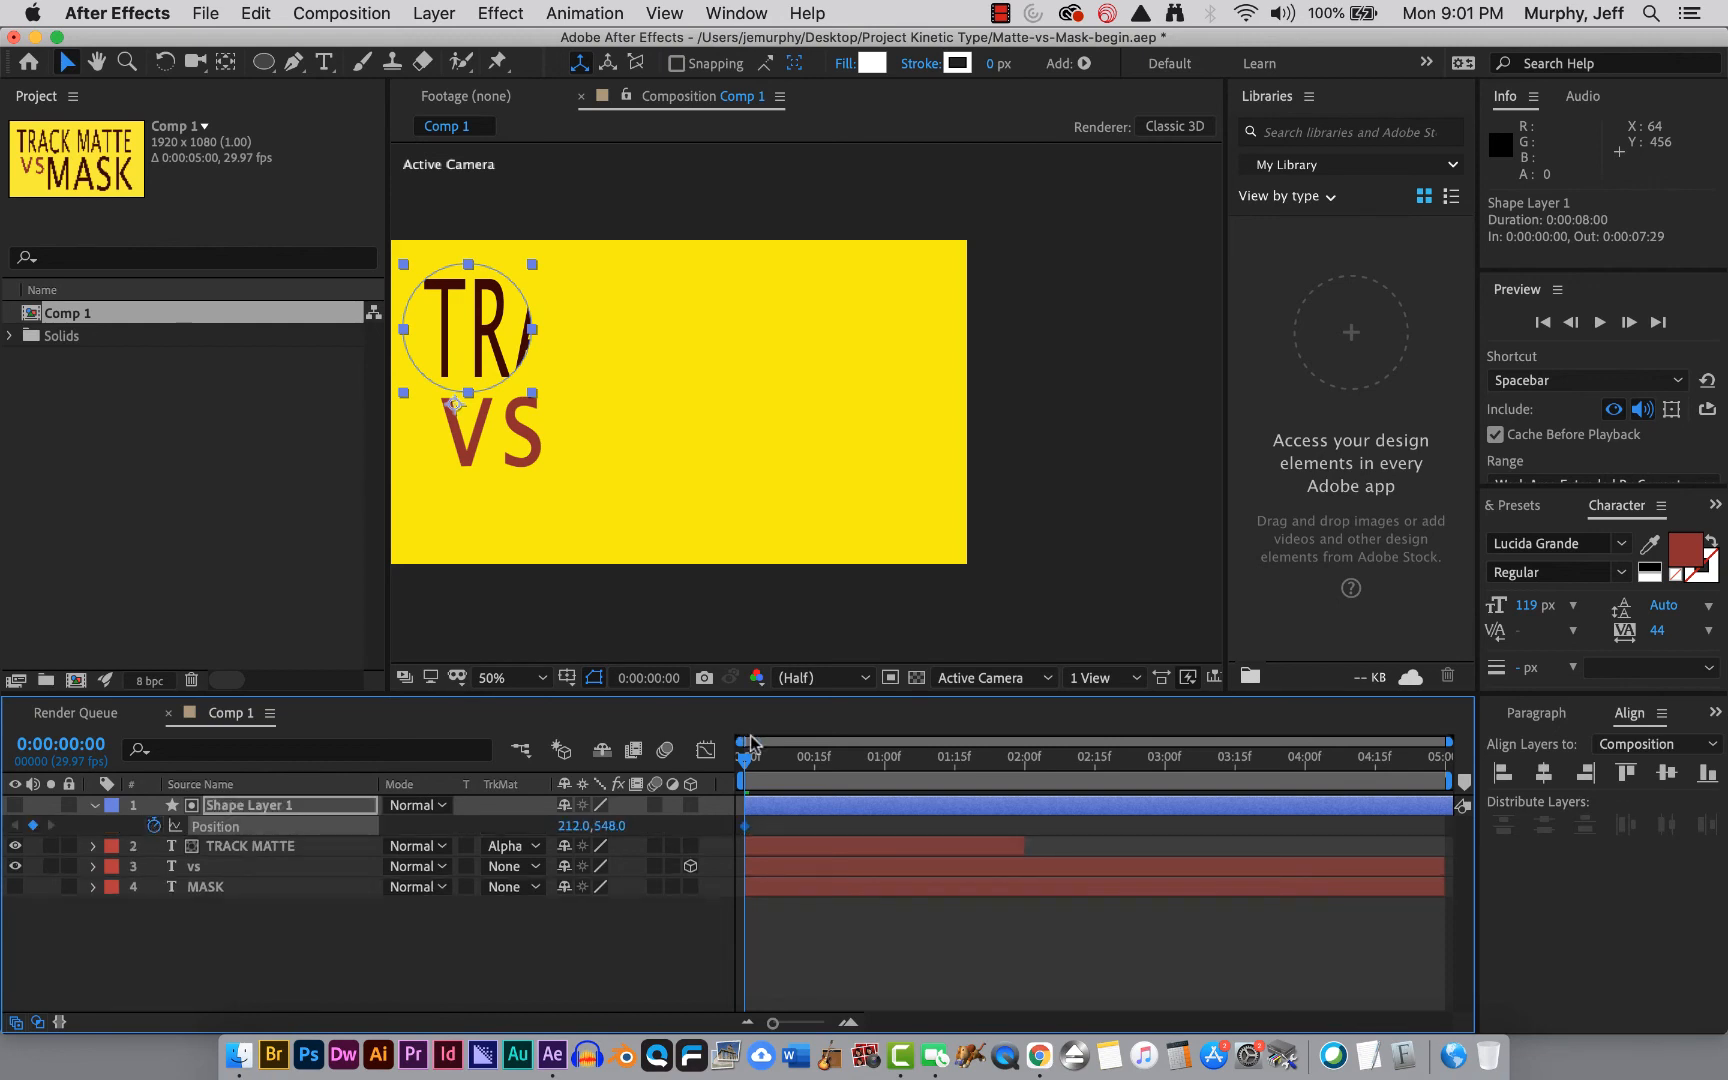
# At 0:00:01:29, set the shape layer's Position to 1594, 548, then collapse it and select the TRACK MATTE layer.
pyautogui.moveTo(748, 760); pyautogui.dragTo(1020, 772)
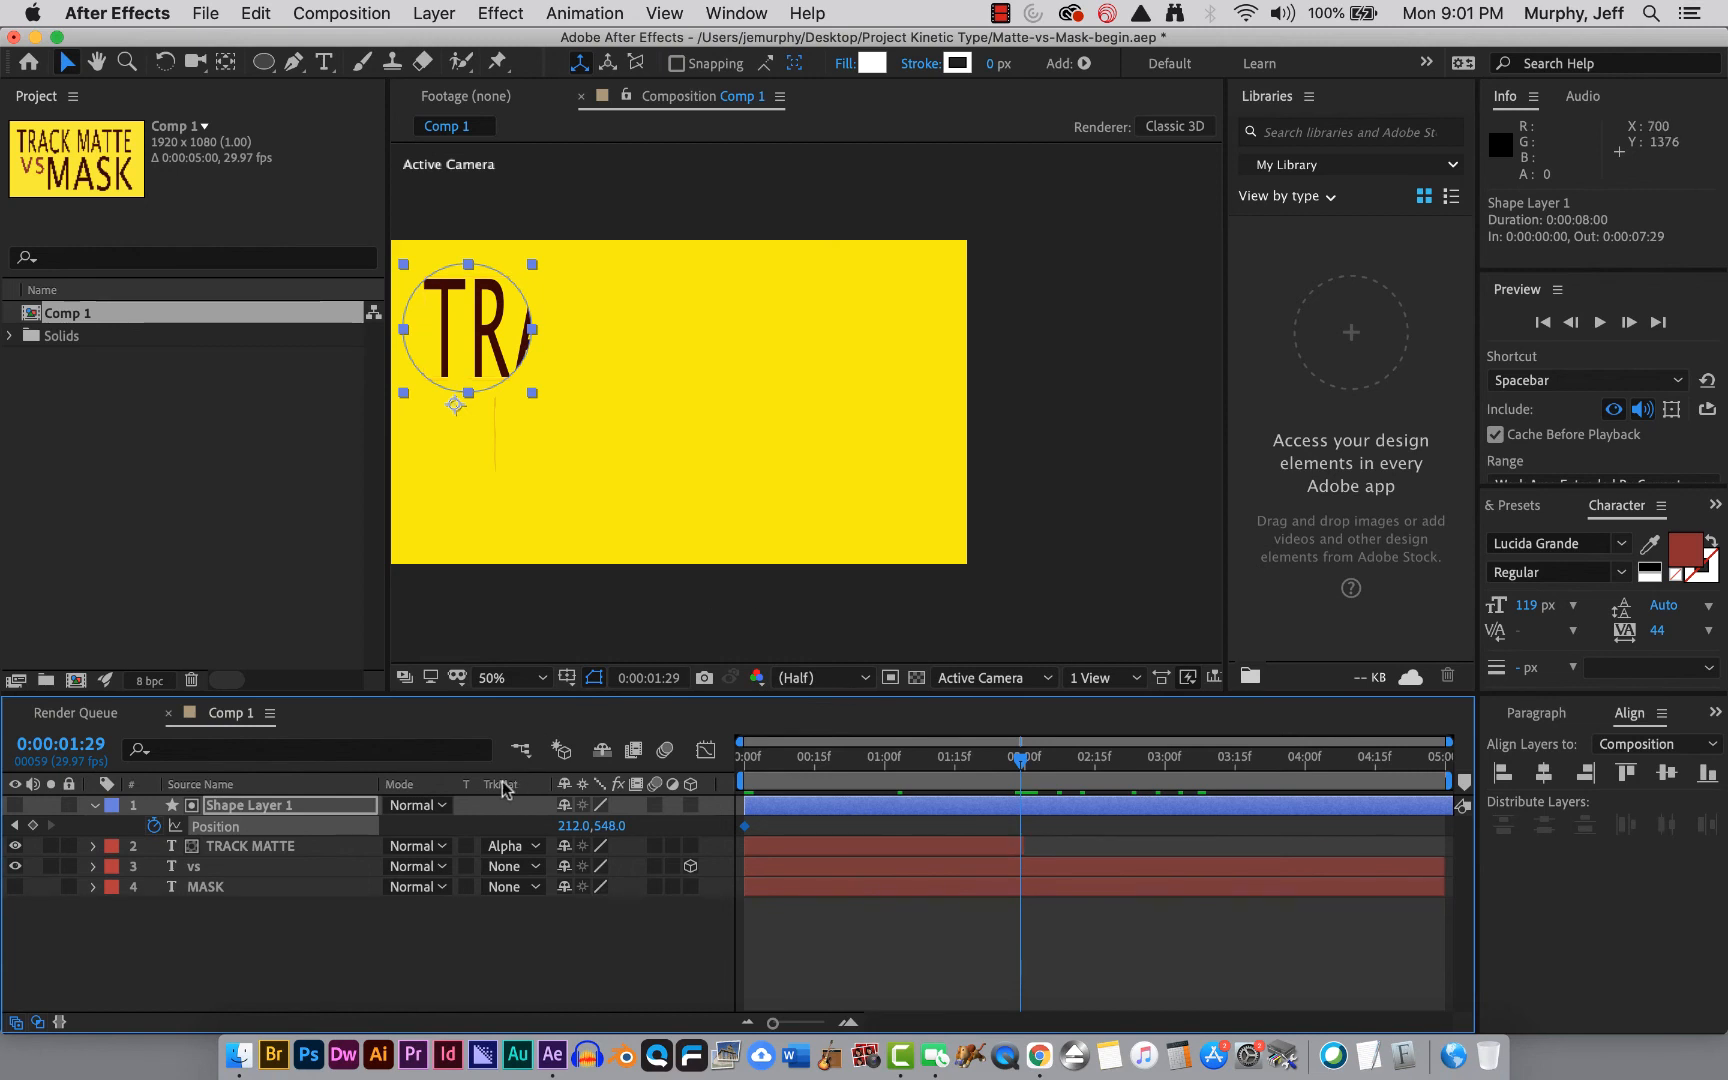
pyautogui.moveTo(573, 833); pyautogui.dragTo(1250, 782)
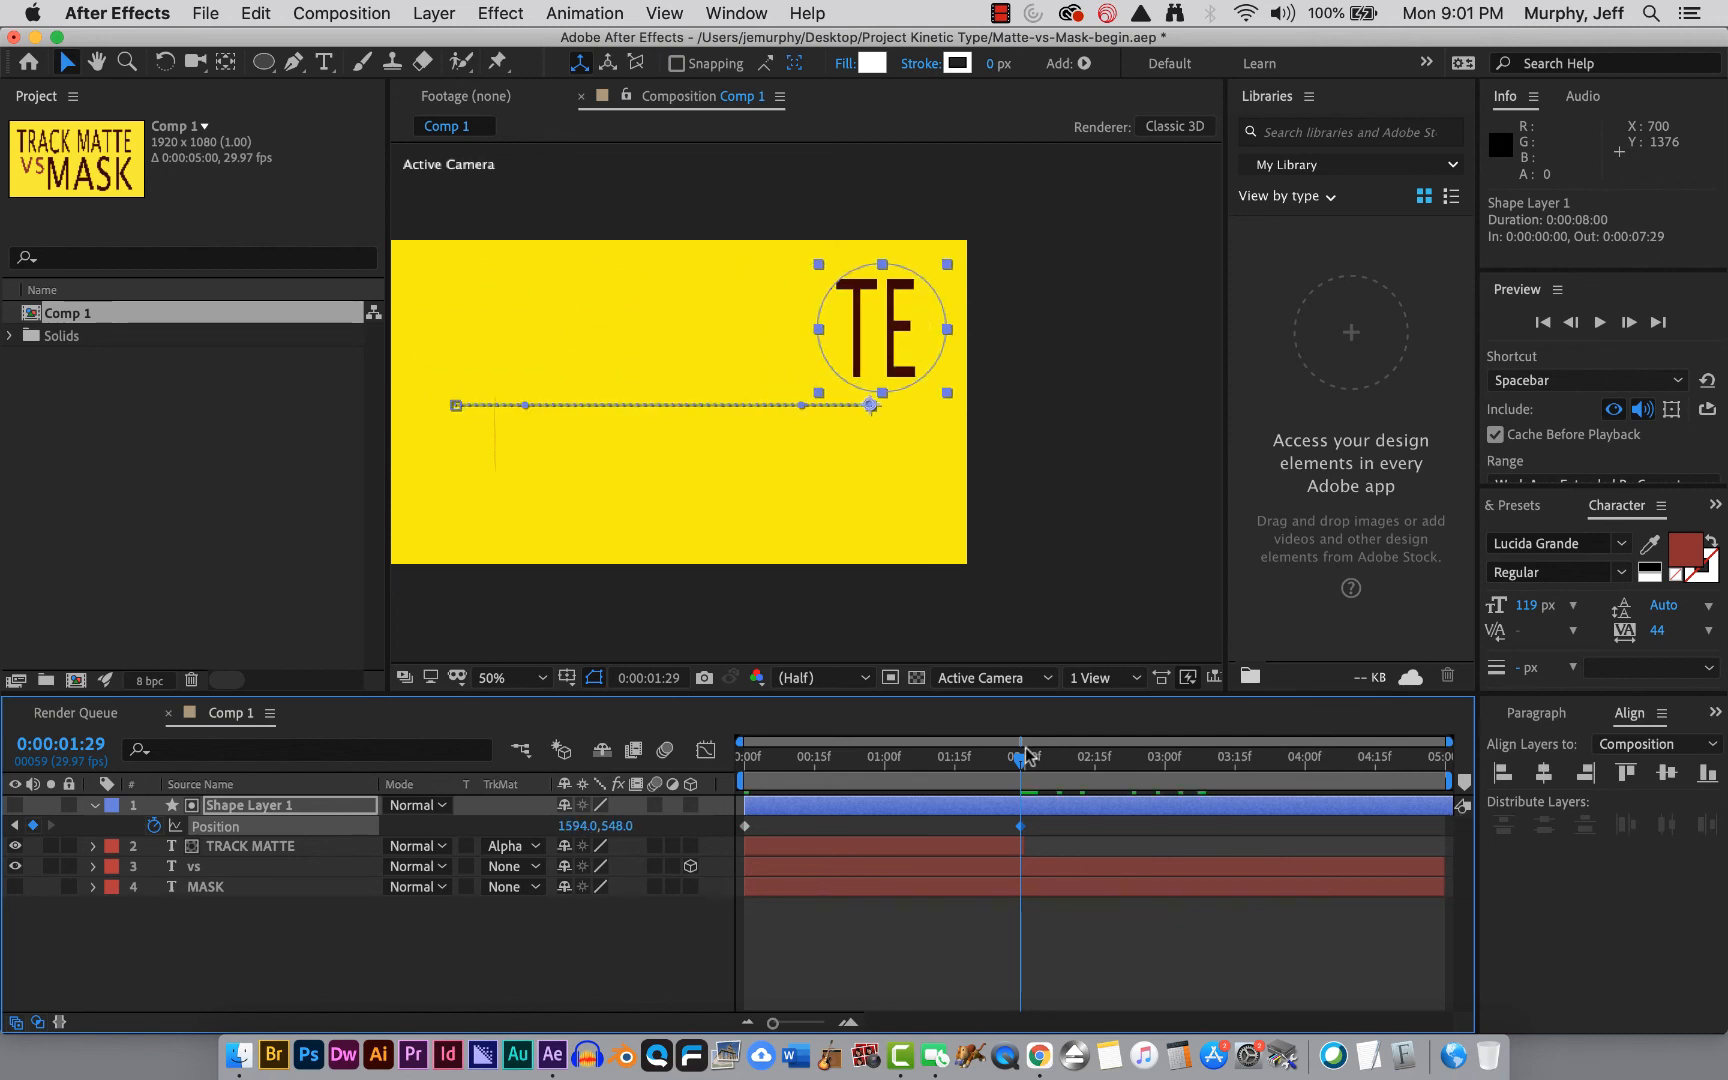
pyautogui.moveTo(1020, 760); pyautogui.dragTo(638, 795)
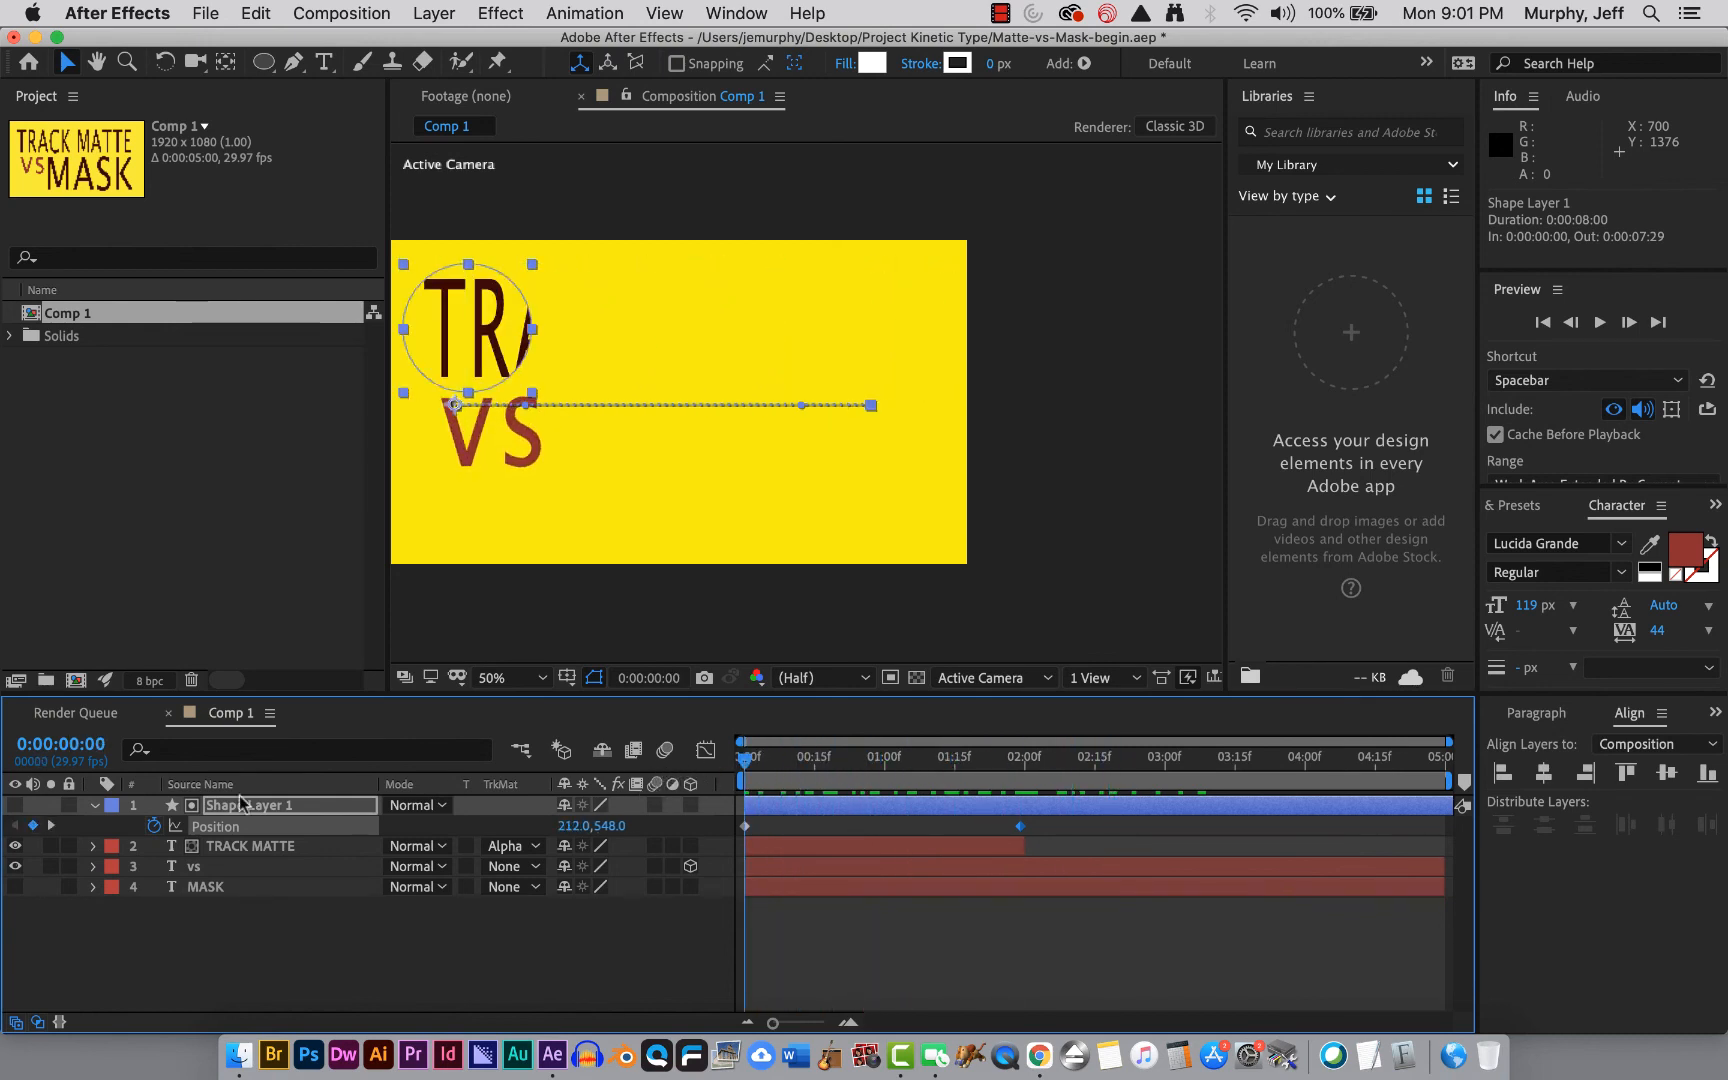
pyautogui.click(95, 805)
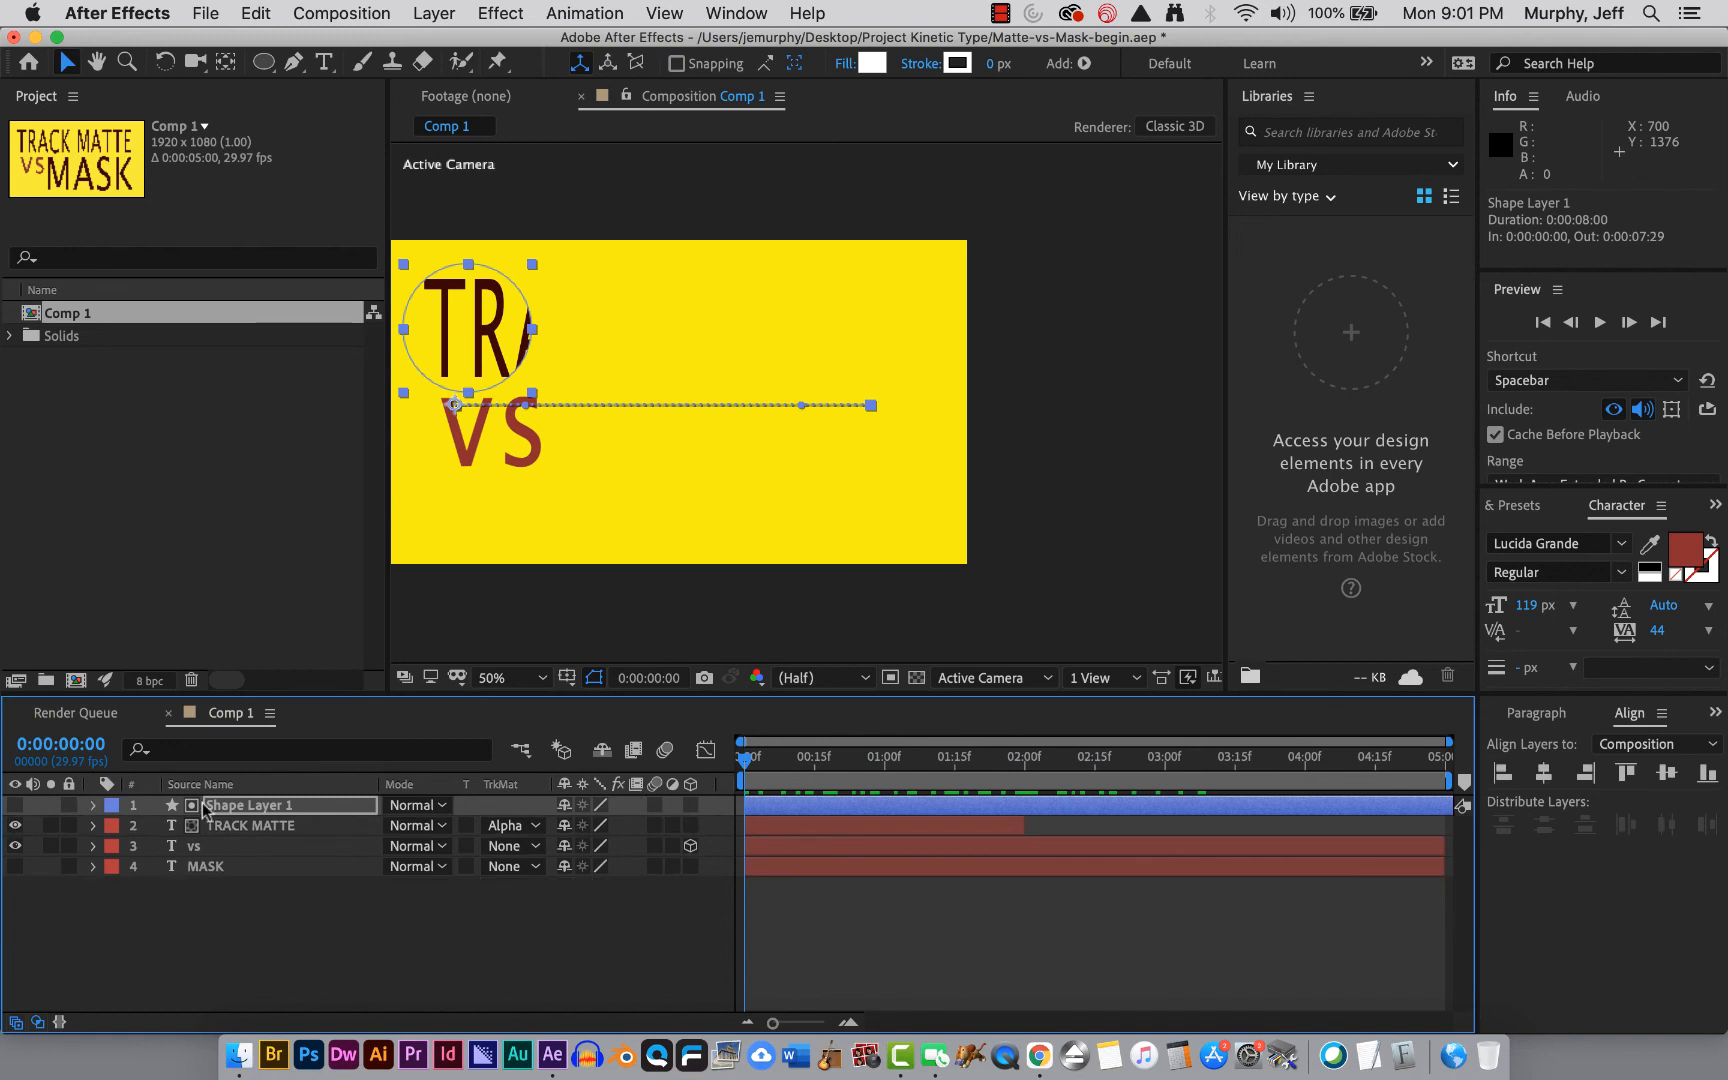
pyautogui.click(250, 830)
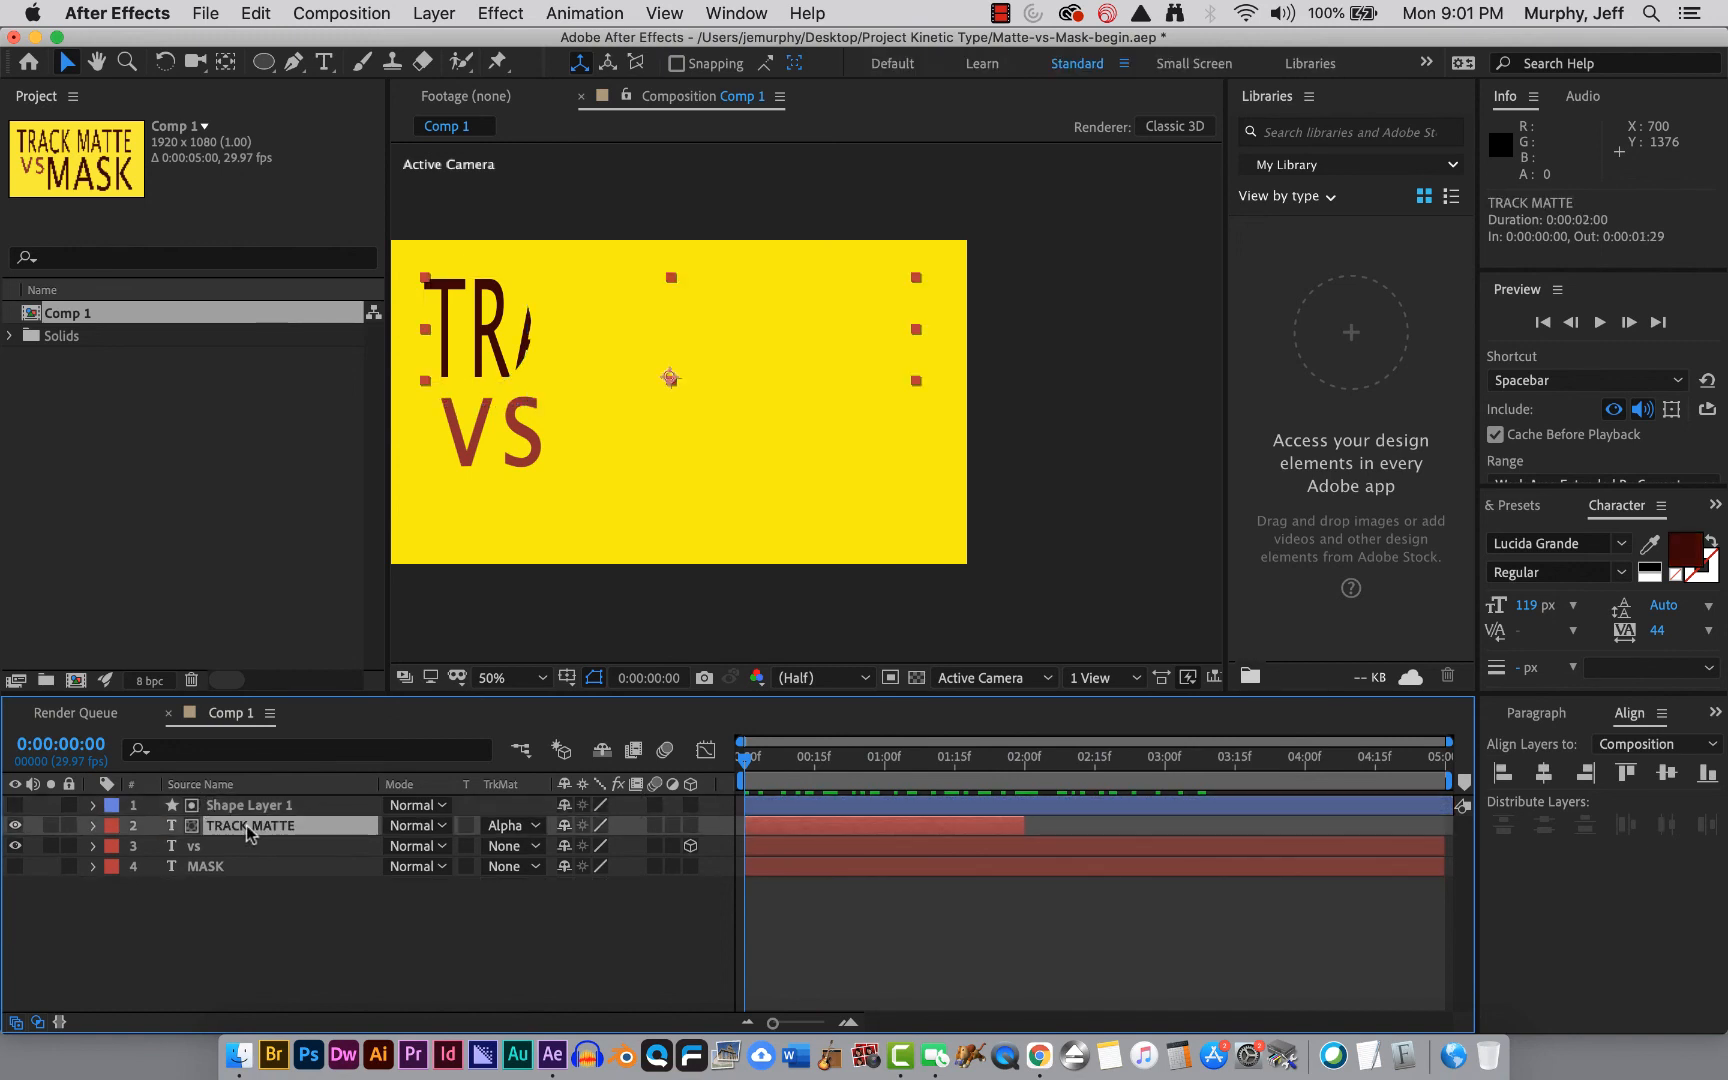
# Try moving the TRACK MATTE text down by scrubbing its Position Y value, then undo the change.
pyautogui.press('p')
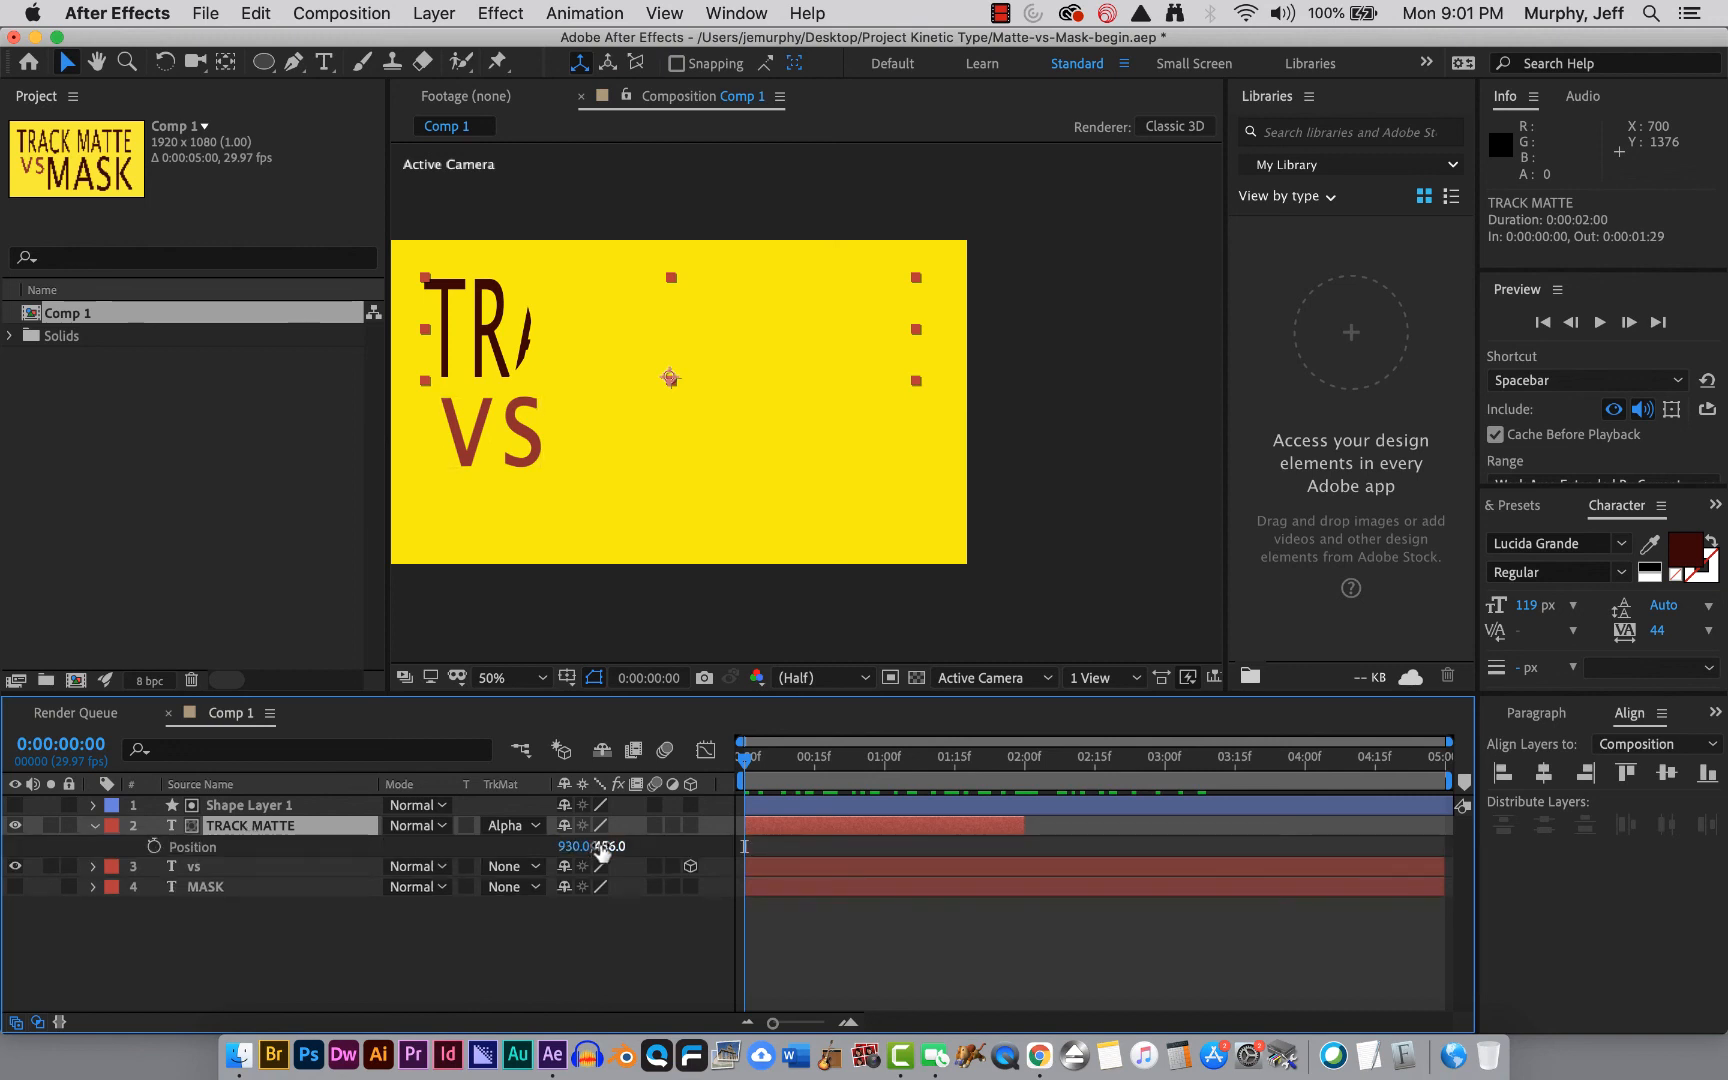
pyautogui.moveTo(608, 846); pyautogui.dragTo(1096, 844)
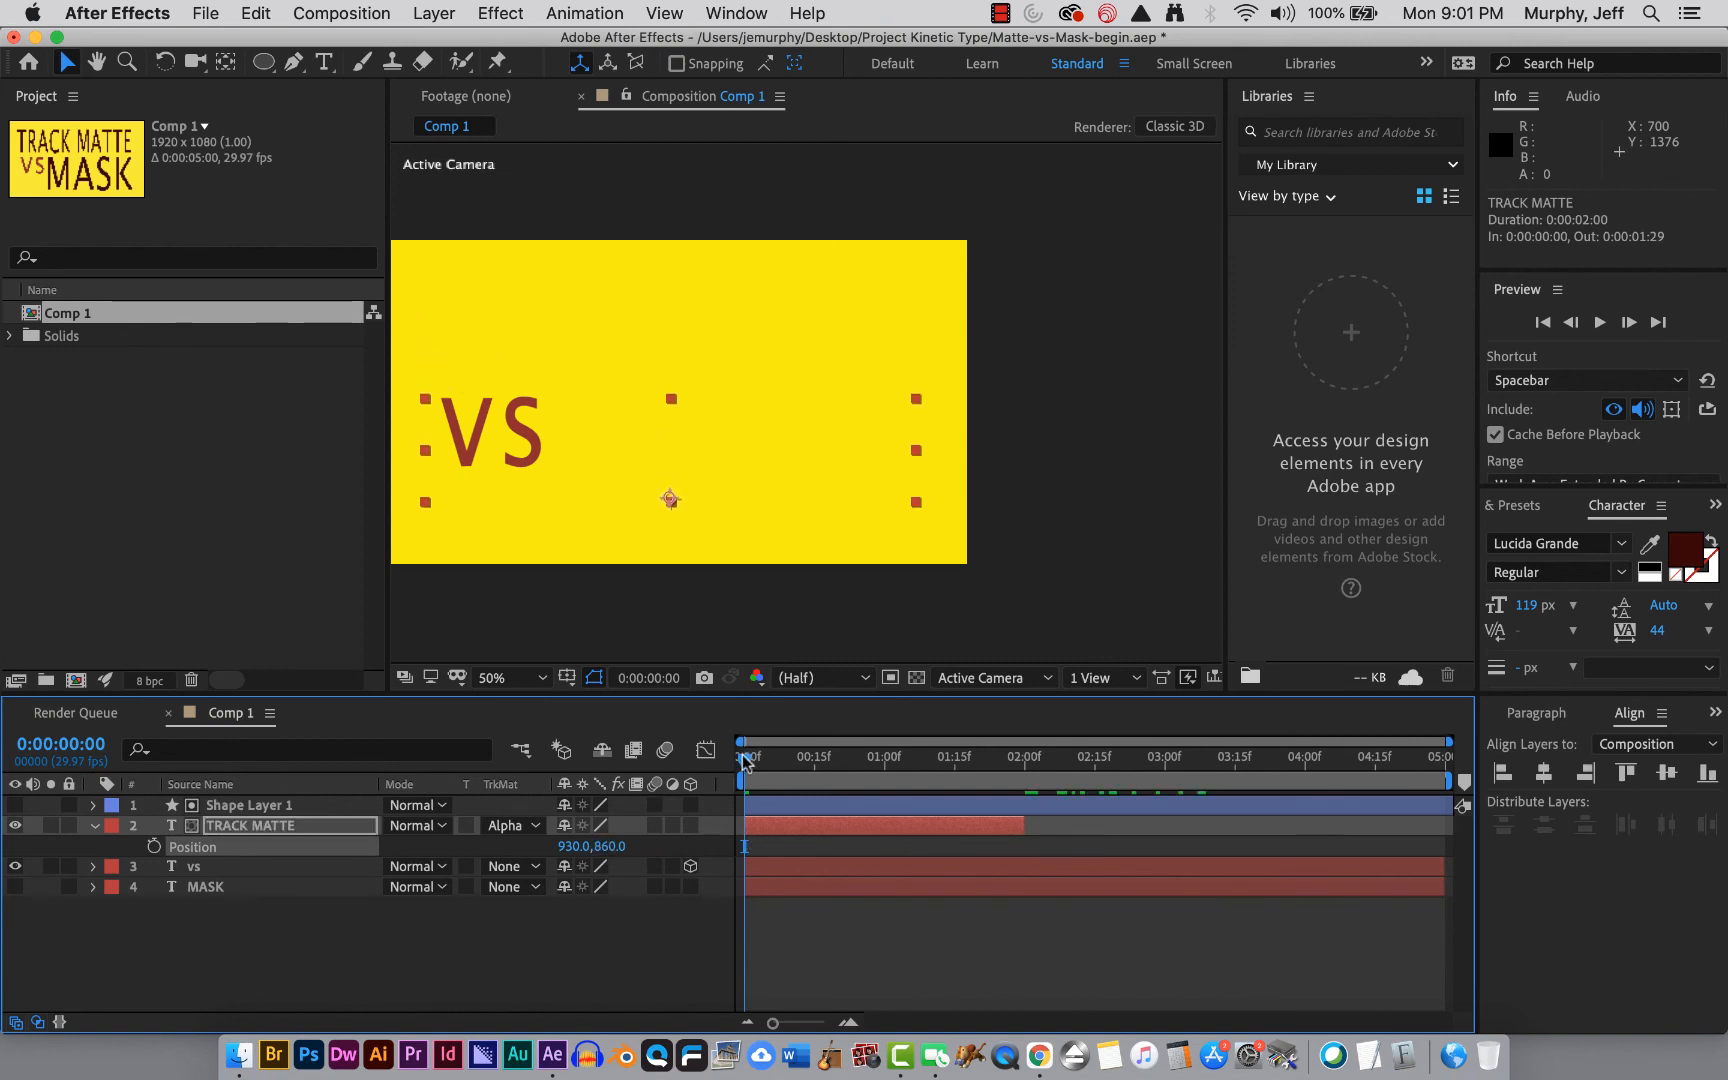
pyautogui.moveTo(745, 757); pyautogui.dragTo(634, 761)
pyautogui.press('super+z')
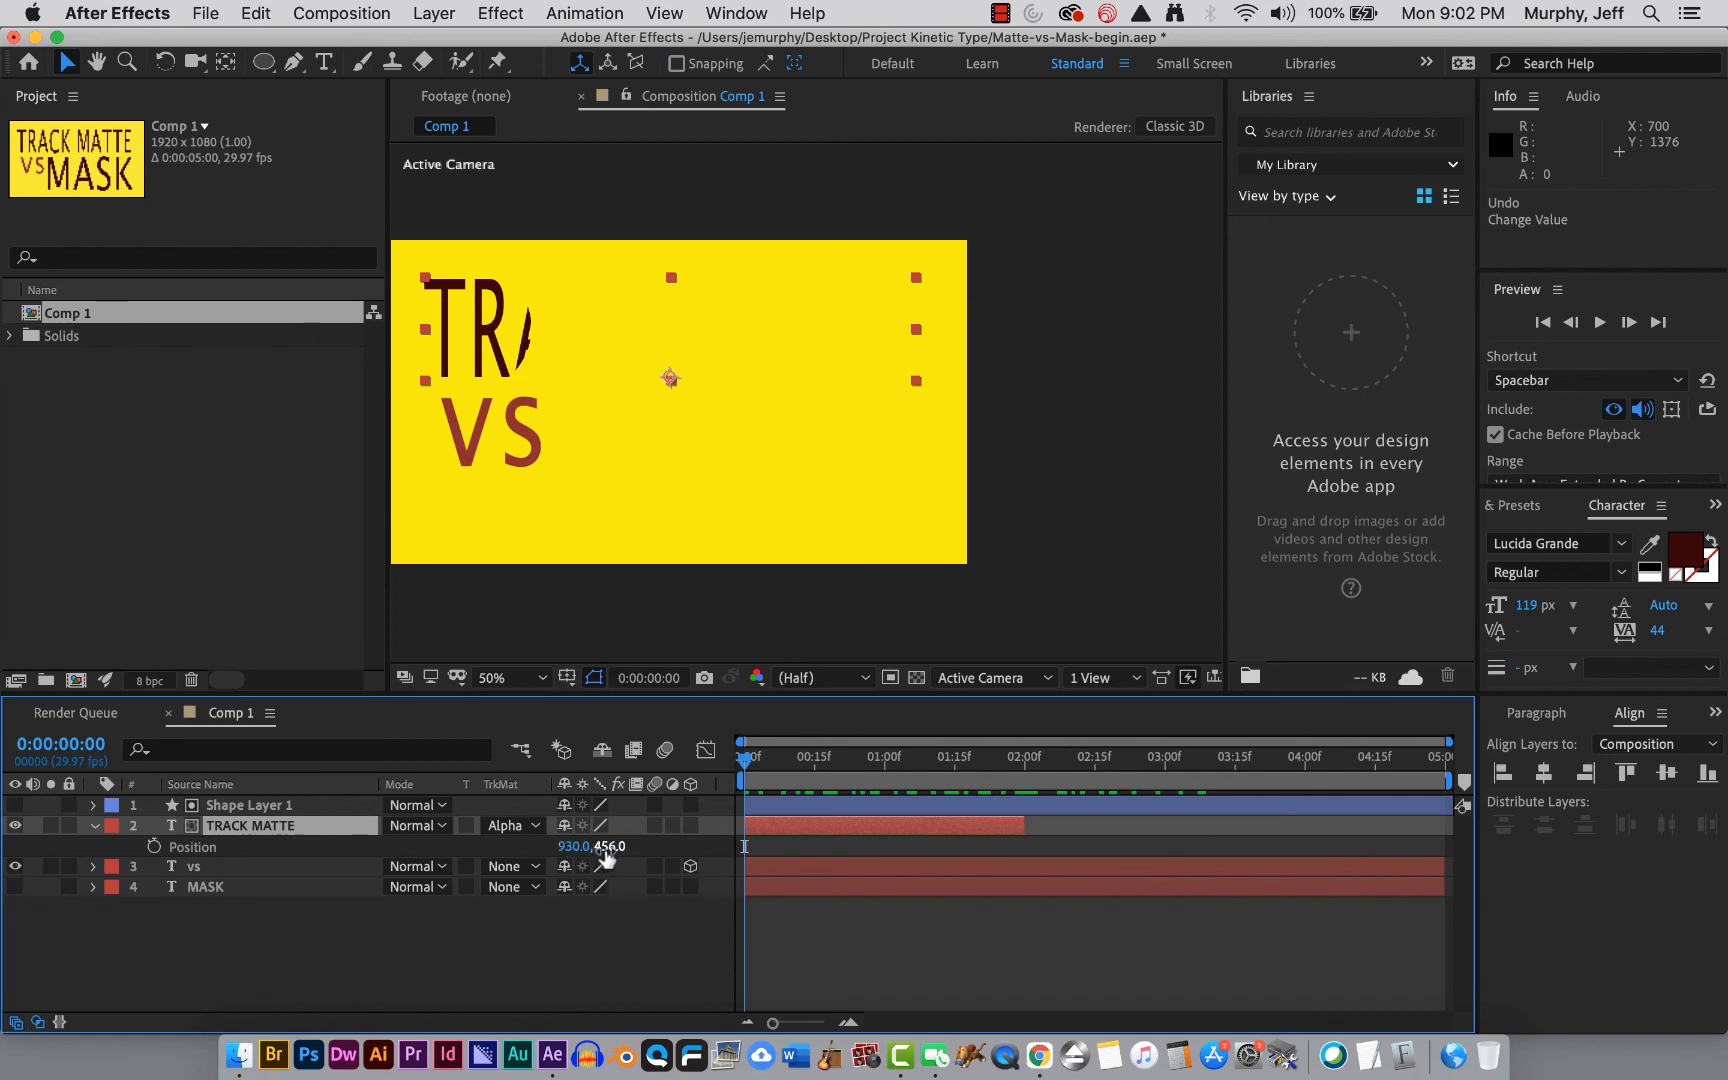
# Set a Position keyframe for the TRACK MATTE layer at the start of the timeline and select the shape layer.
pyautogui.click(153, 846)
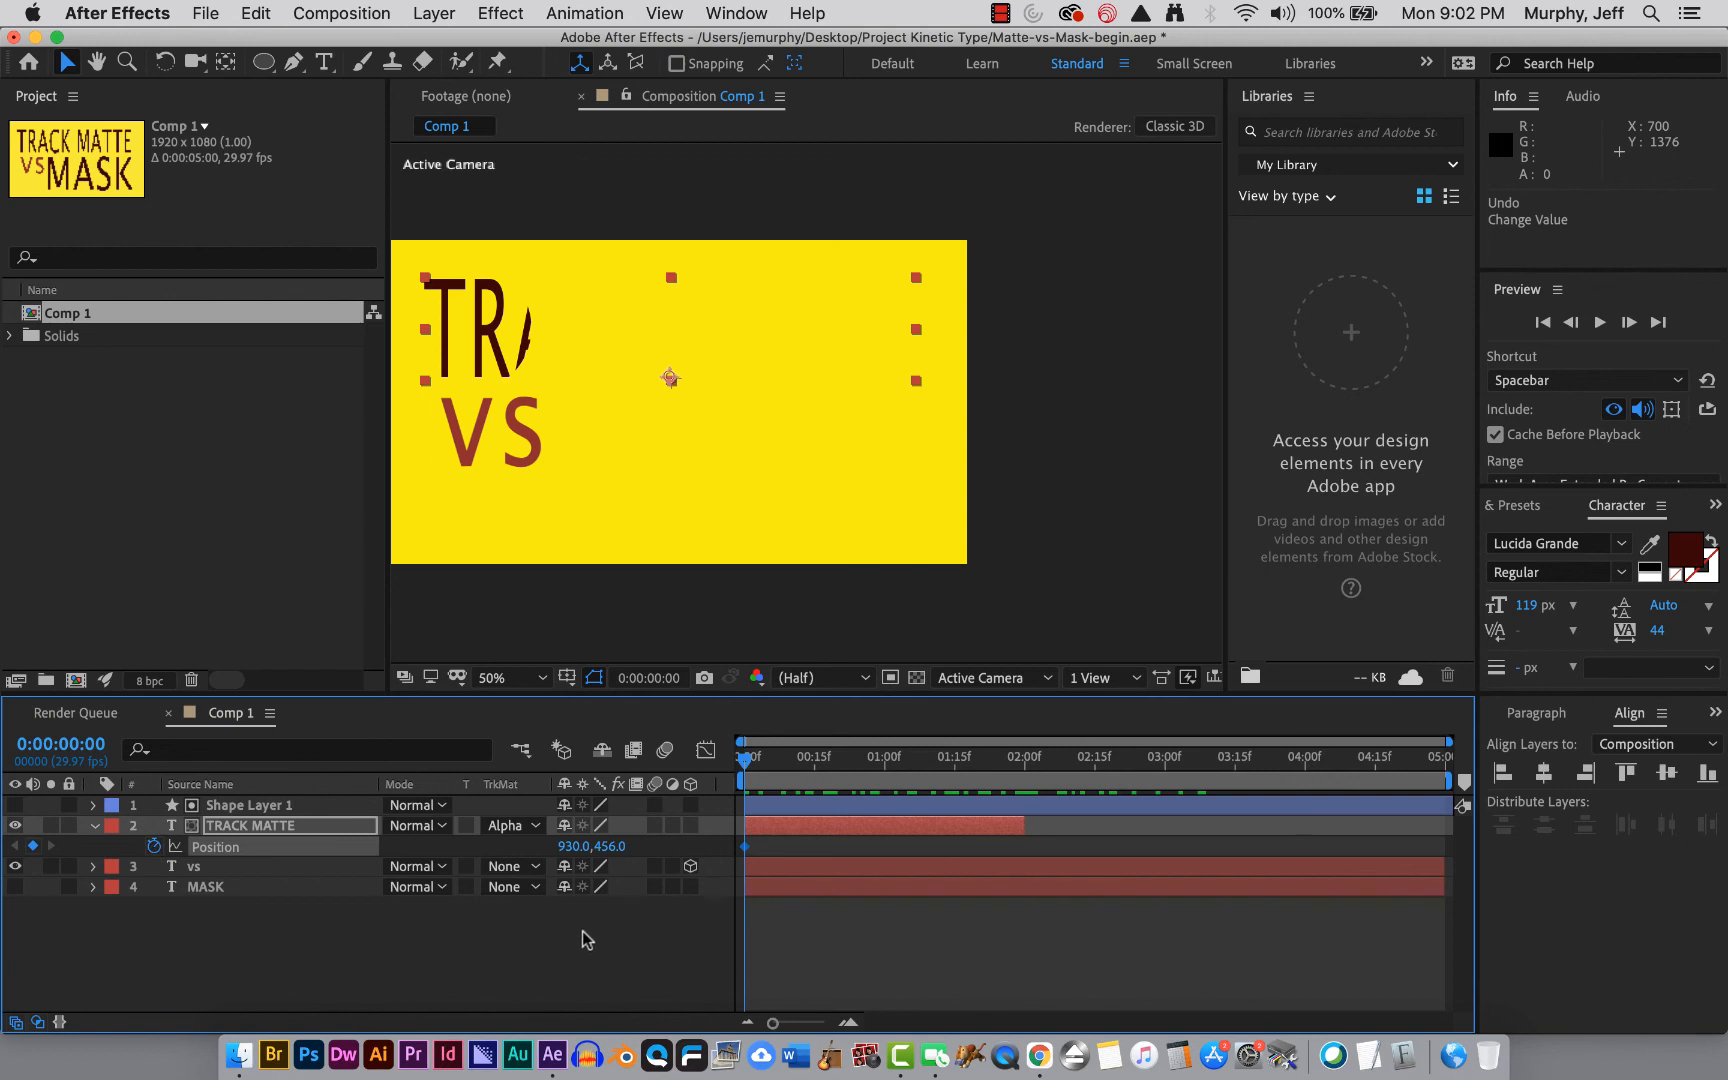
pyautogui.click(317, 803)
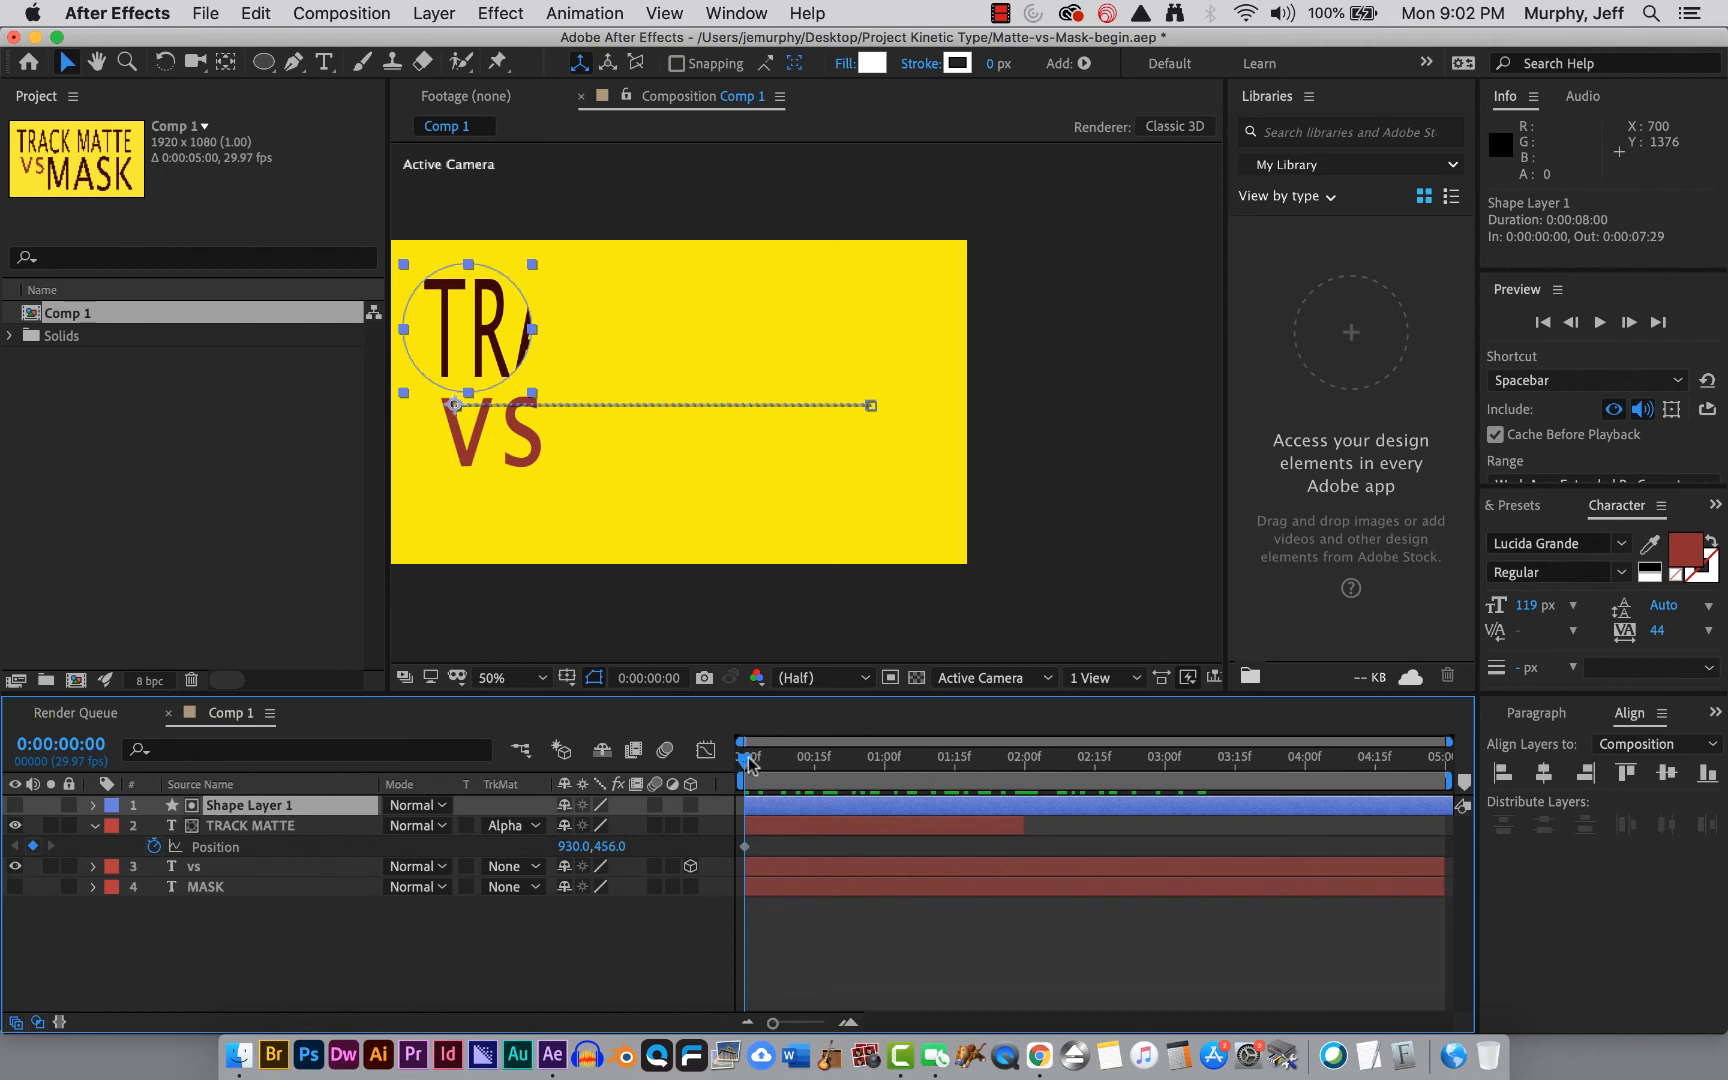
# Play back the track matte animation from the start of the timeline and return the playhead to 0.
pyautogui.moveTo(744, 758); pyautogui.dragTo(712, 784)
pyautogui.press('space')
pyautogui.press('space')
pyautogui.press('space')
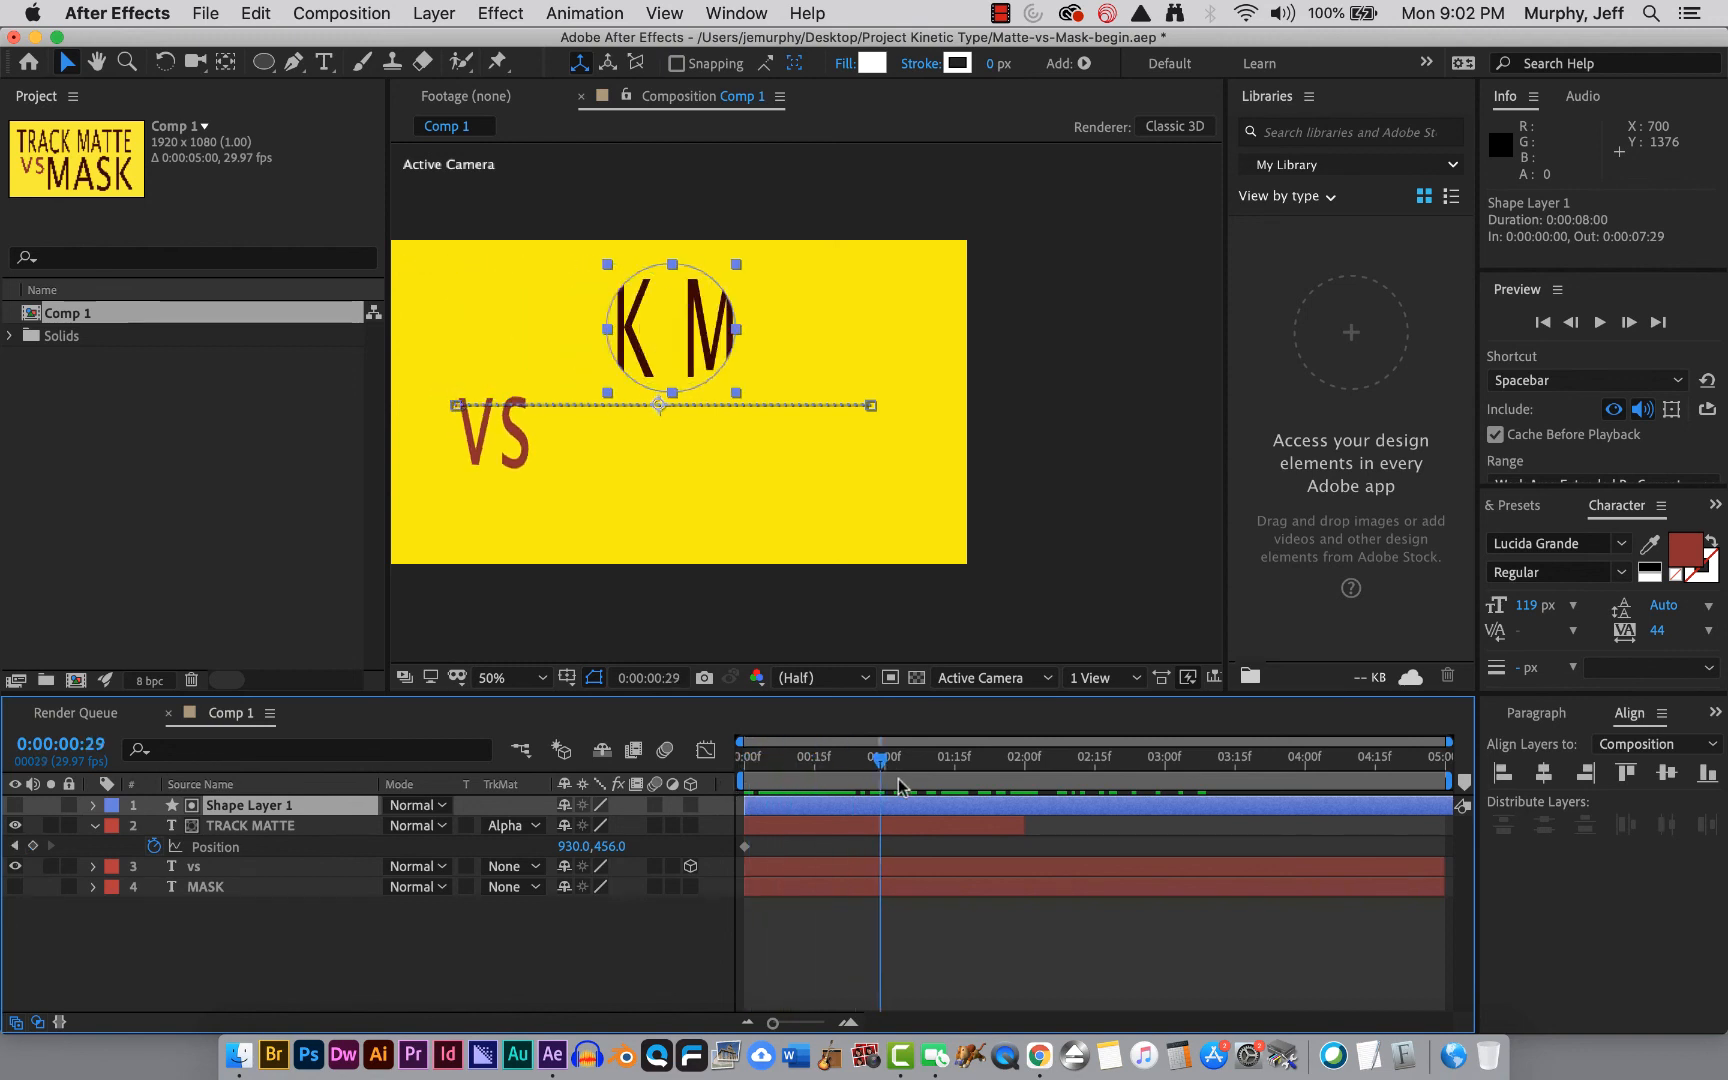
pyautogui.press('space')
pyautogui.moveTo(745, 761); pyautogui.dragTo(688, 760)
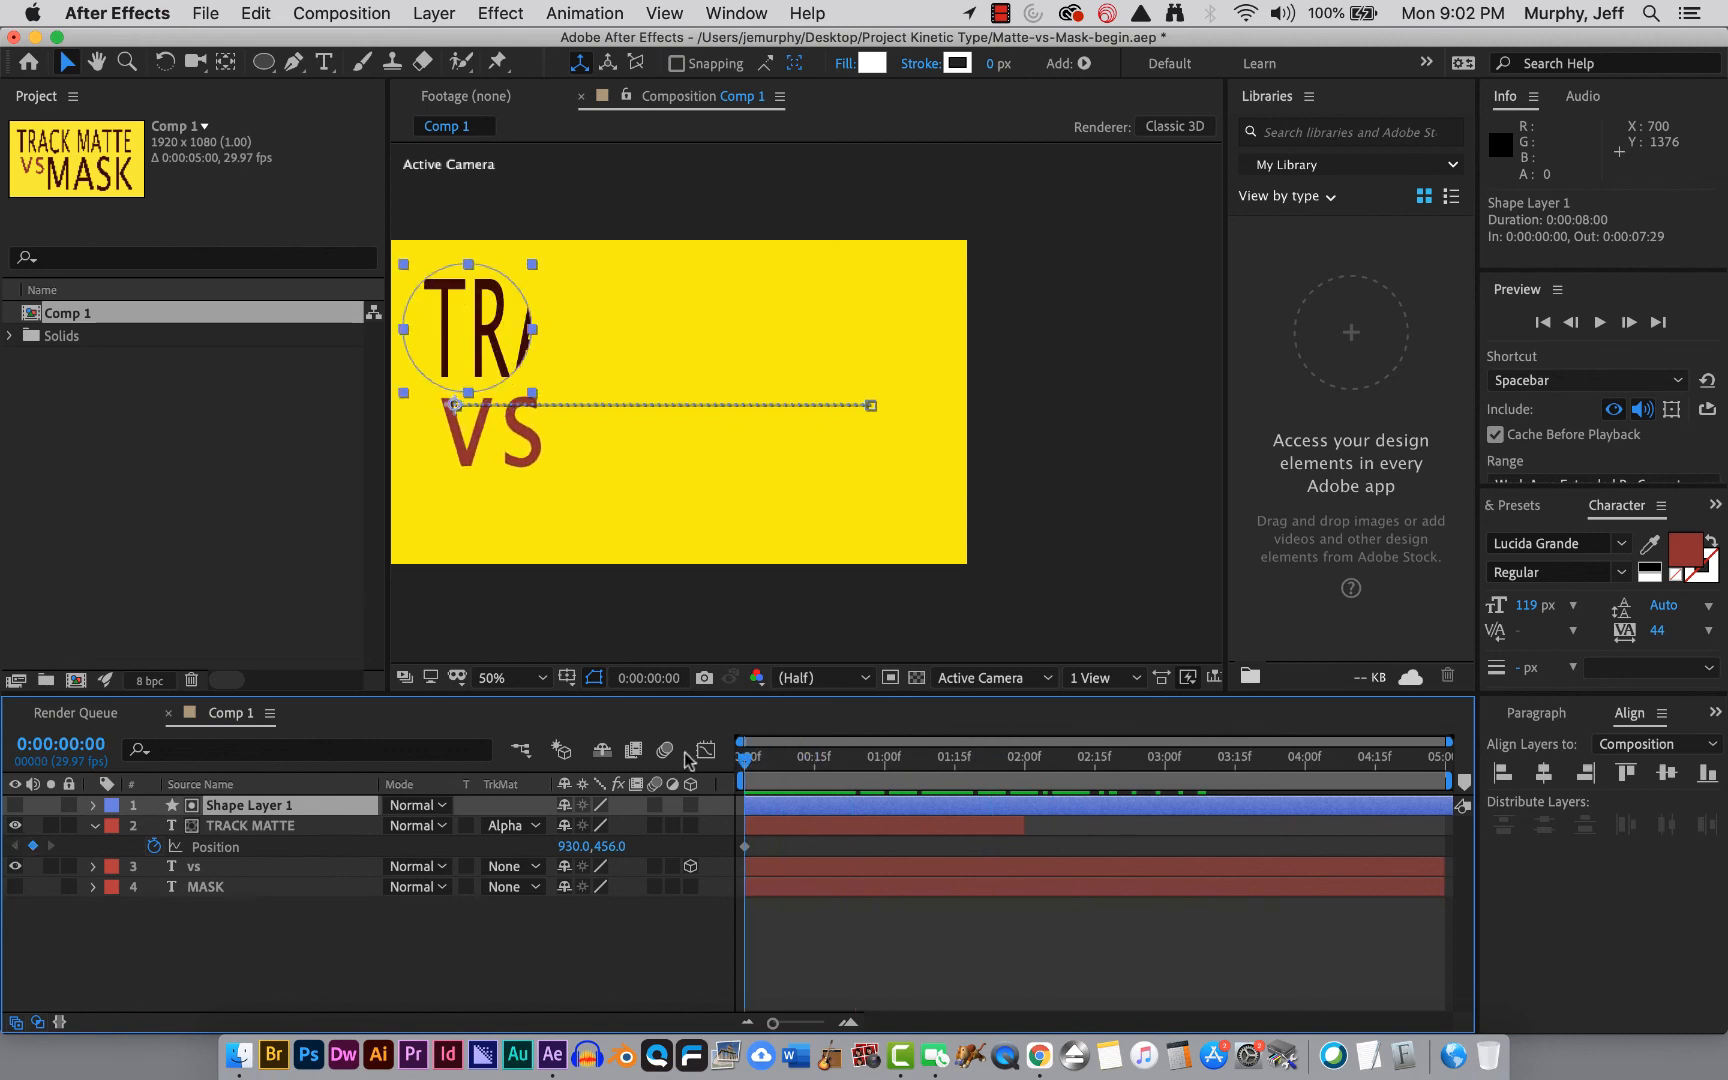
pyautogui.click(636, 629)
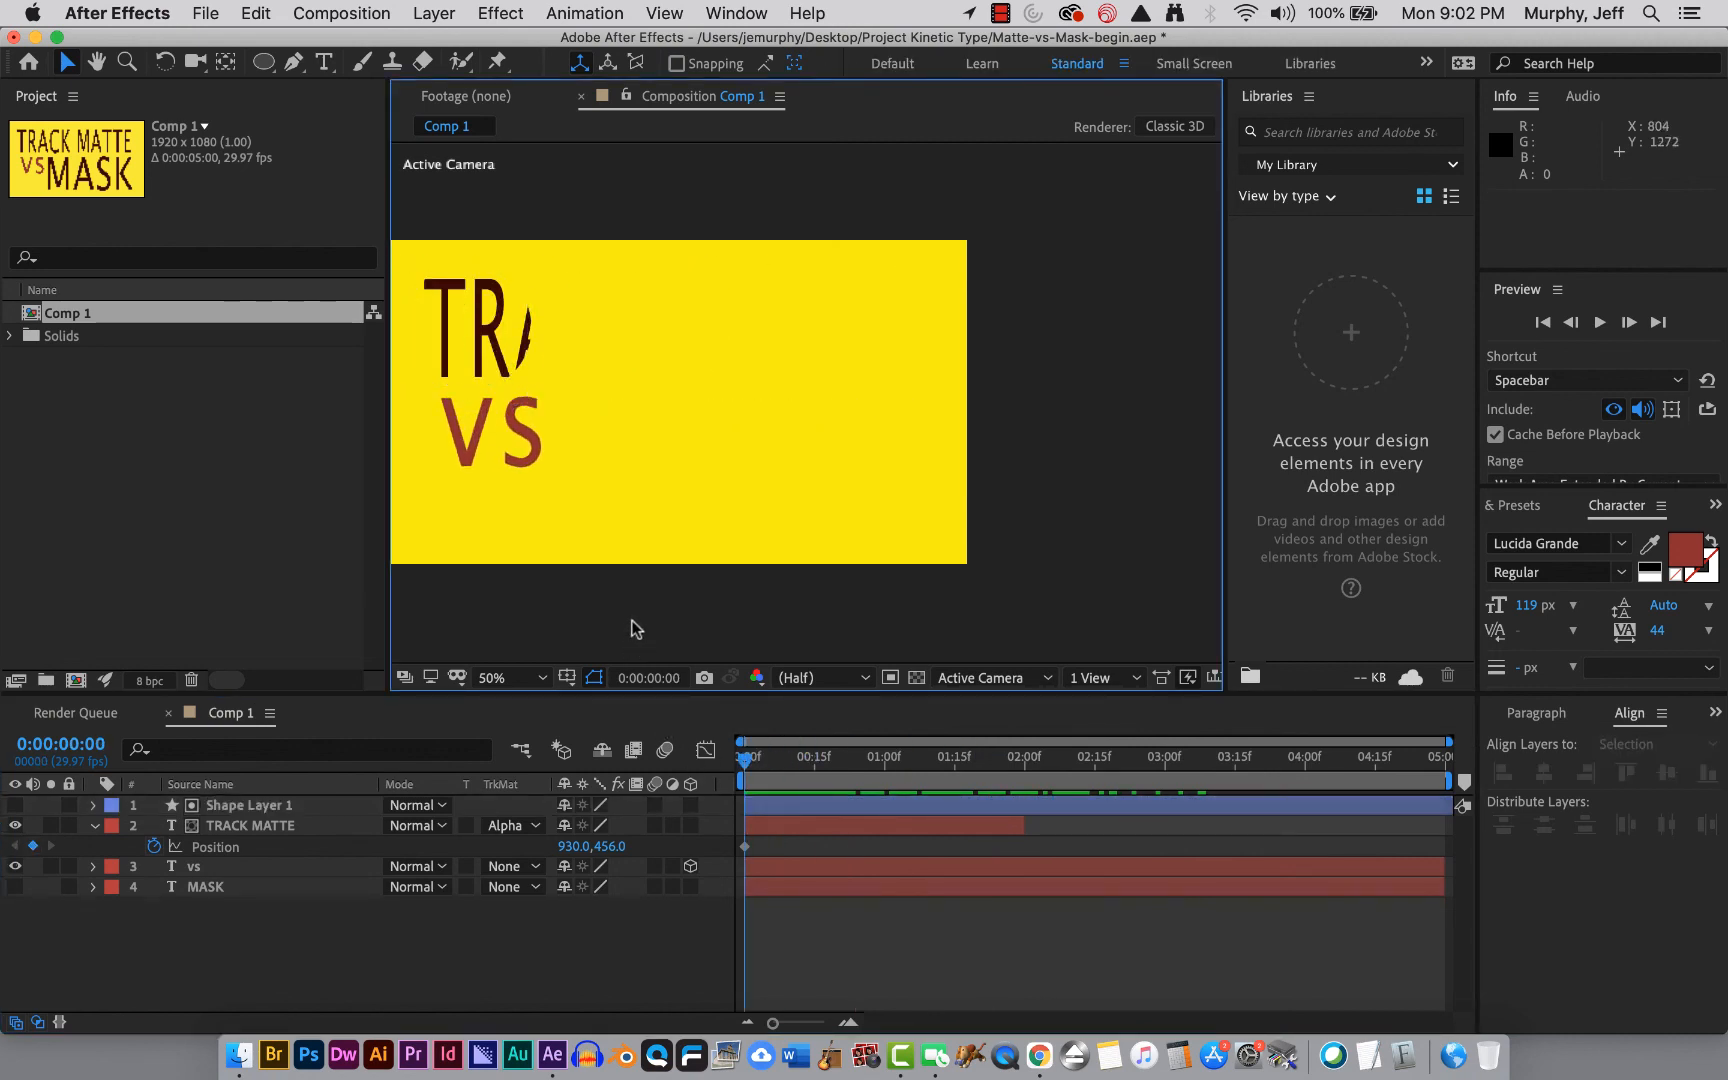